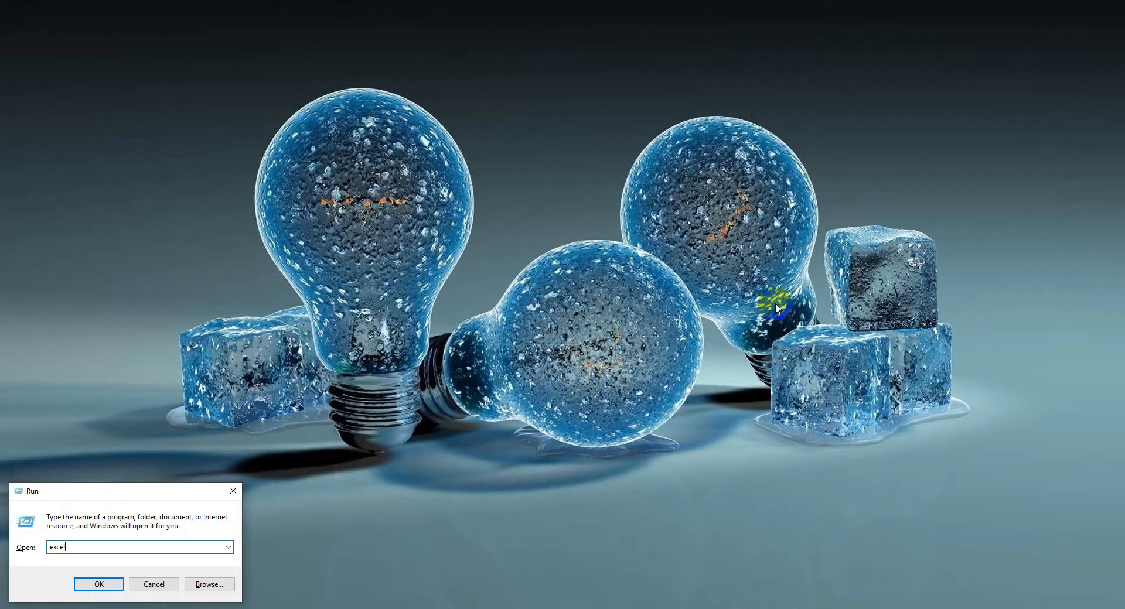
Launch Excel with the Windows run command excel, create a blank workbook and close it
key("Return")
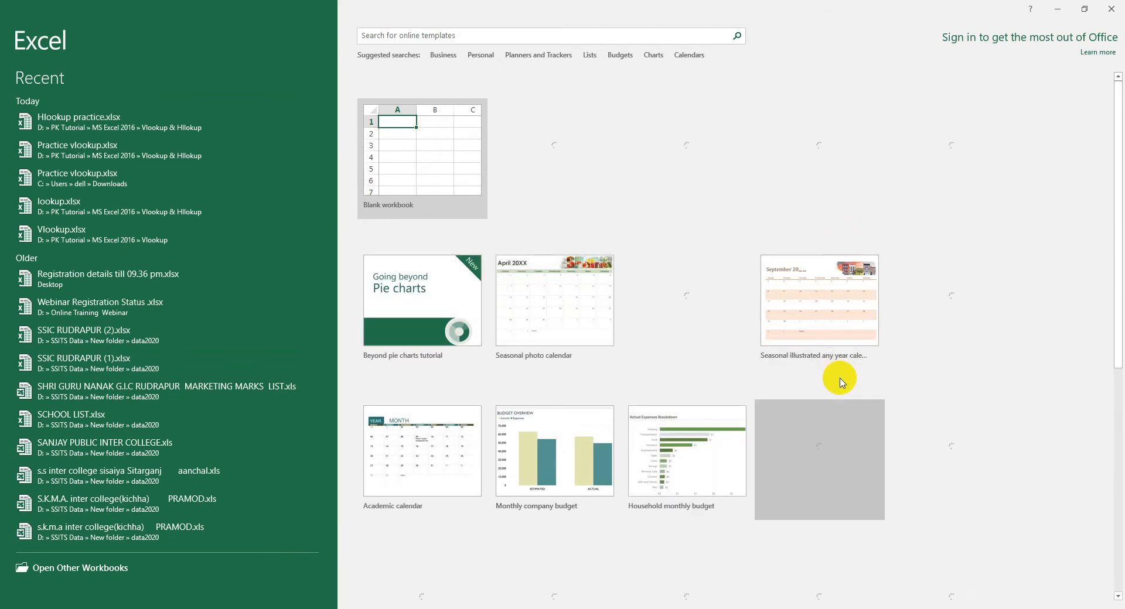
left_click(406, 163)
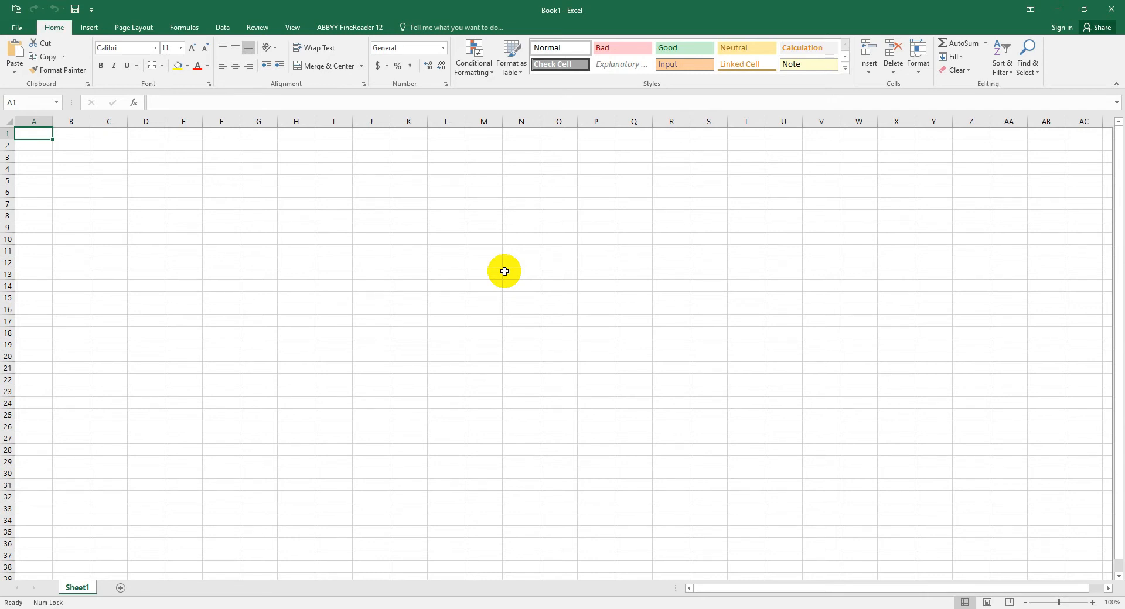
left_click(1111, 9)
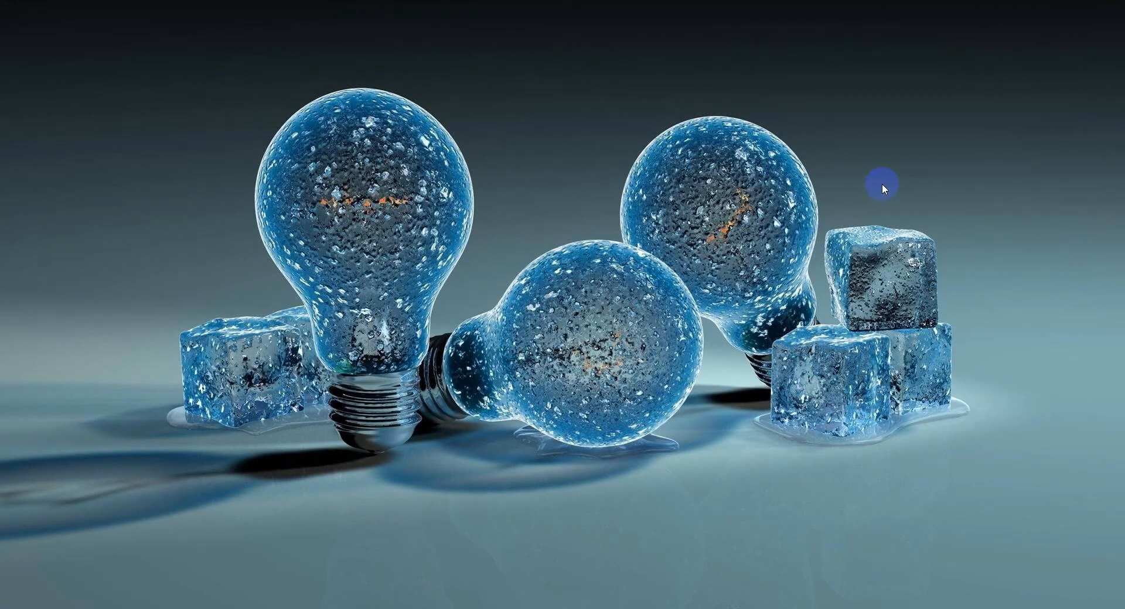
Find Excel 2016 through Windows search, create a blank workbook in it and close it
key("super+s")
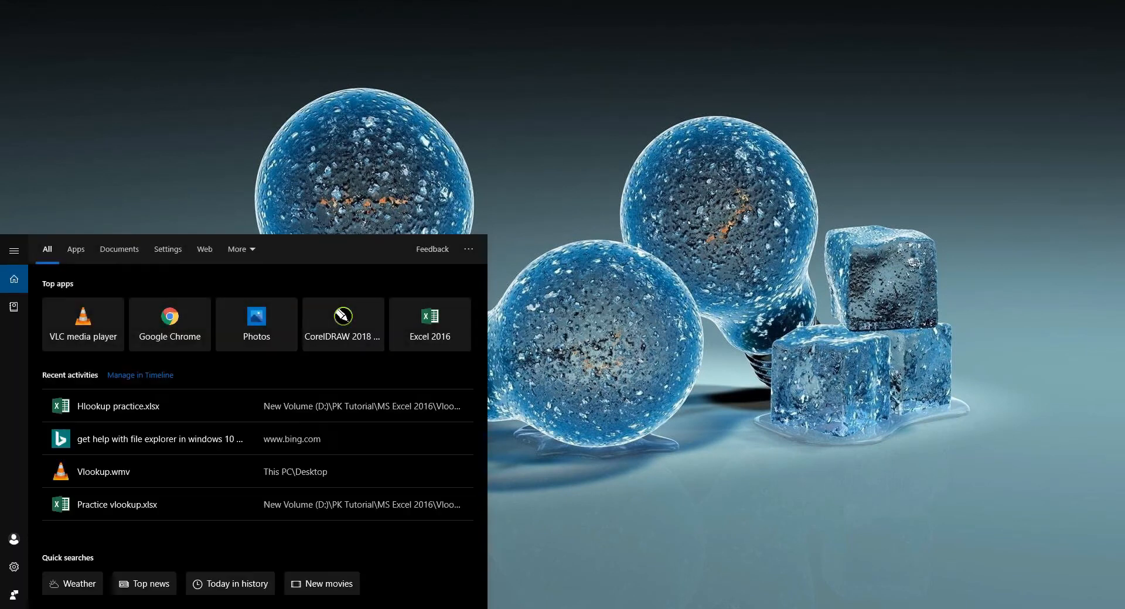
type("excel")
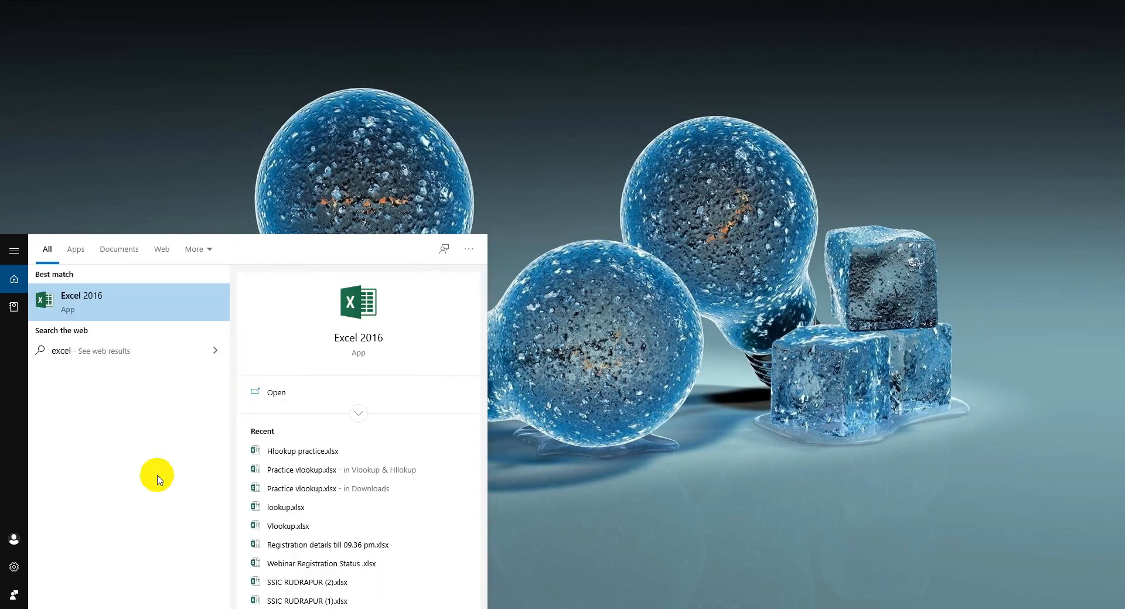
left_click(101, 308)
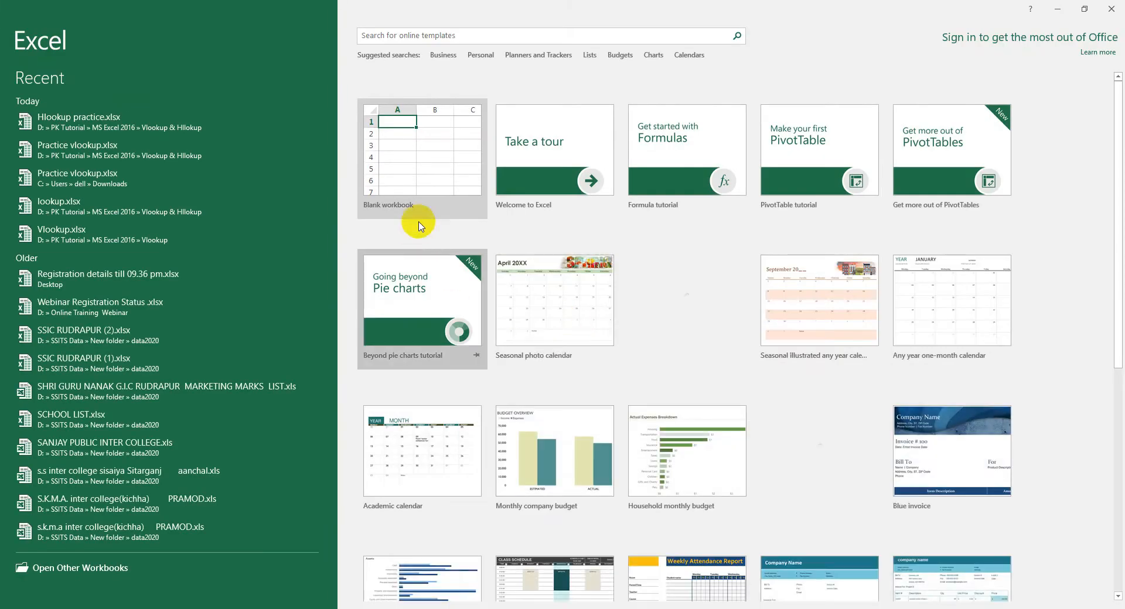
left_click(414, 219)
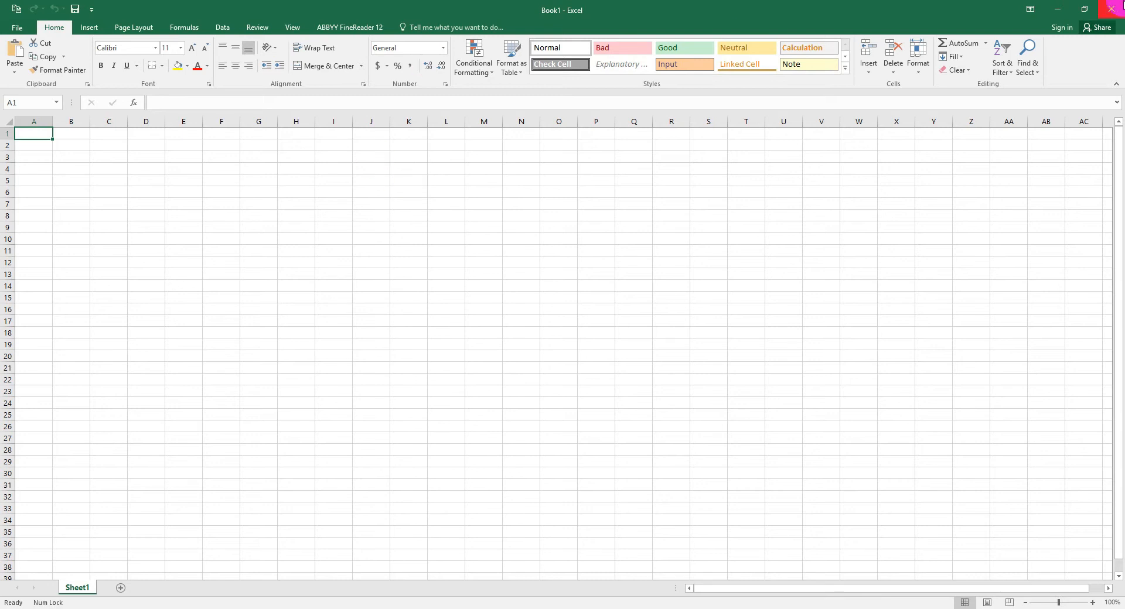
left_click(1110, 8)
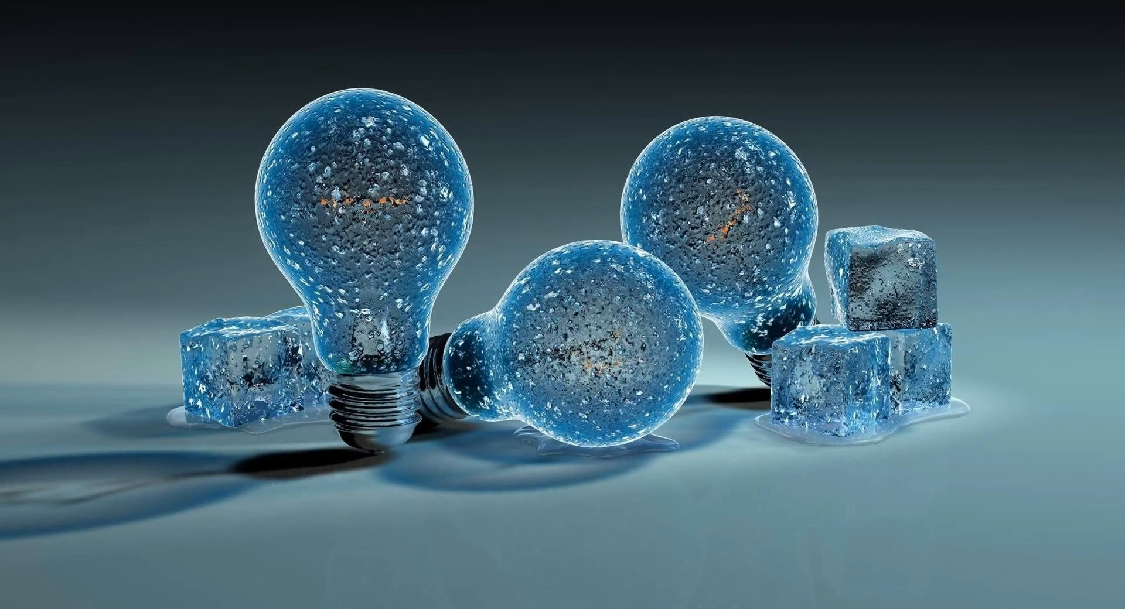
Launch Excel 2016 from the installed programs list, create a blank workbook and close it
key("super")
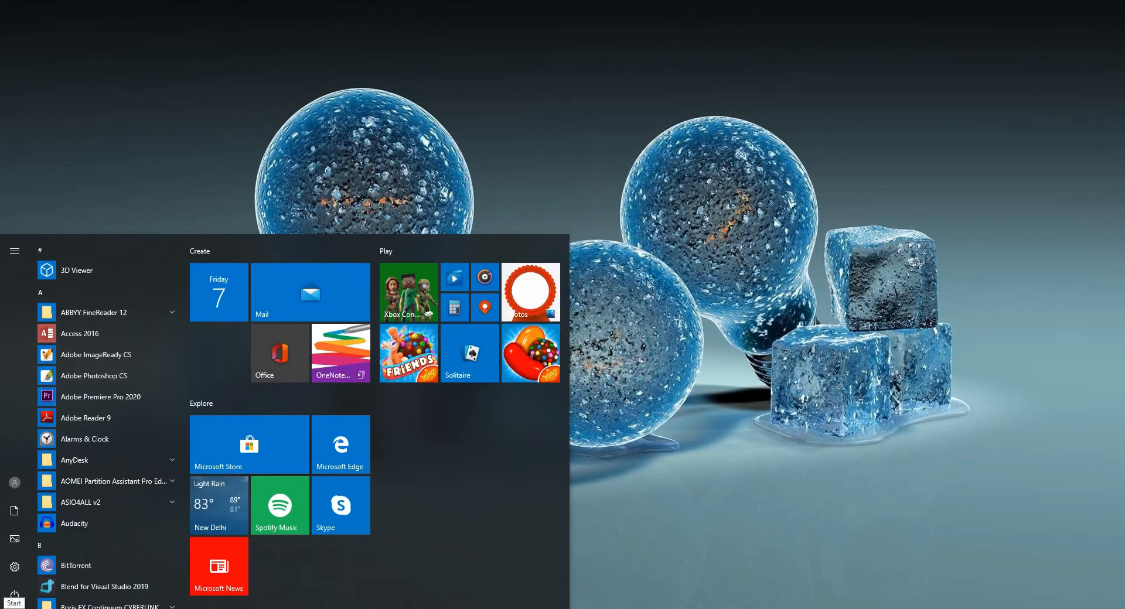
scroll(98, 483, "down", 3)
scroll(99, 484, "down", 5)
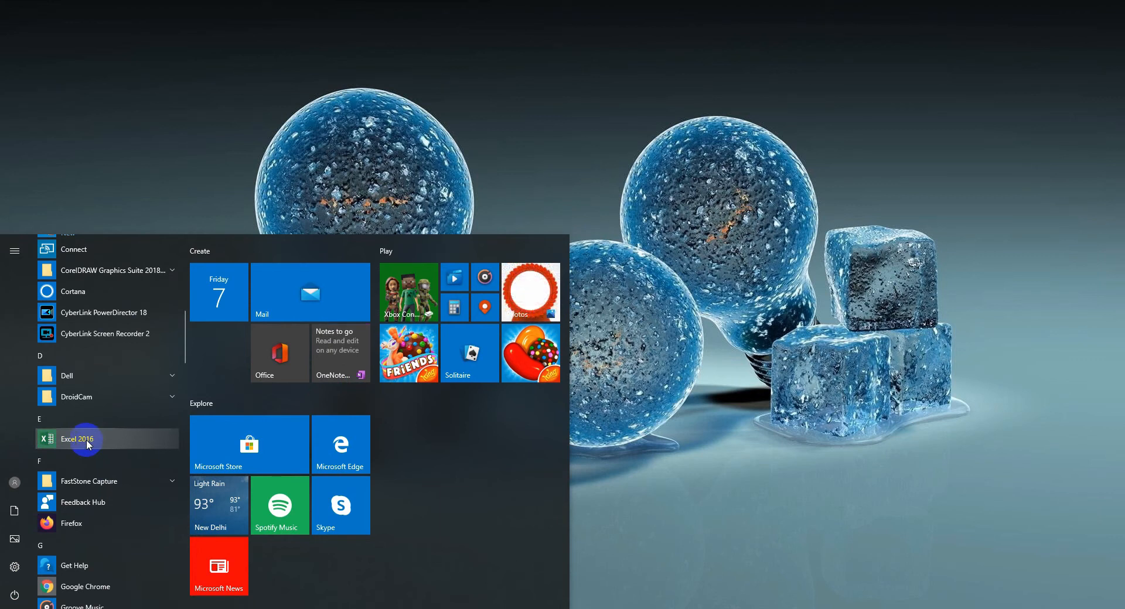
left_click(86, 439)
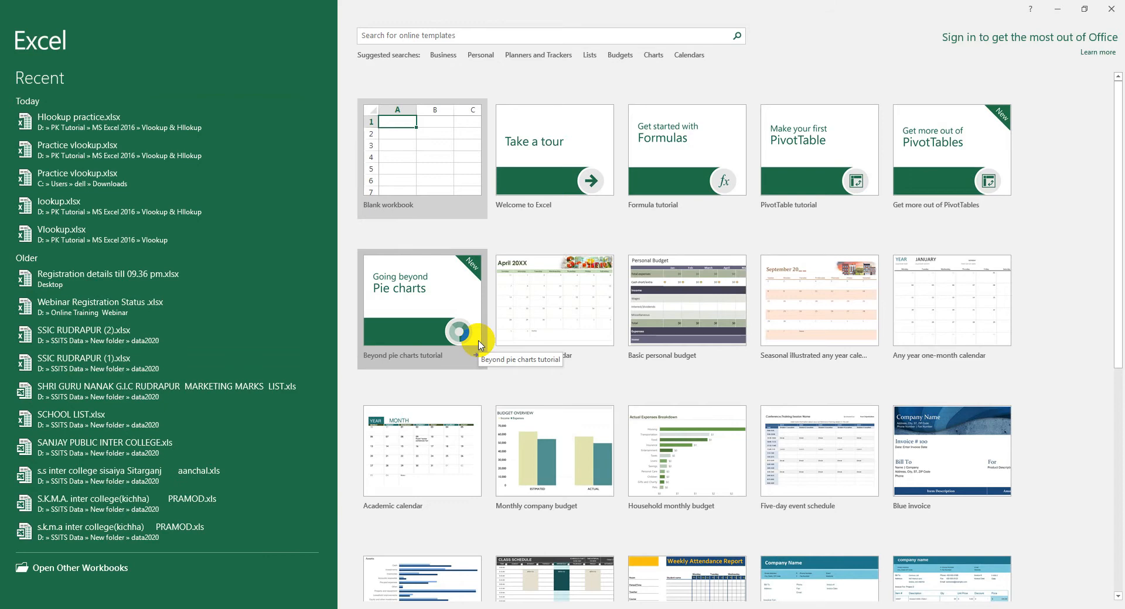
left_click(400, 171)
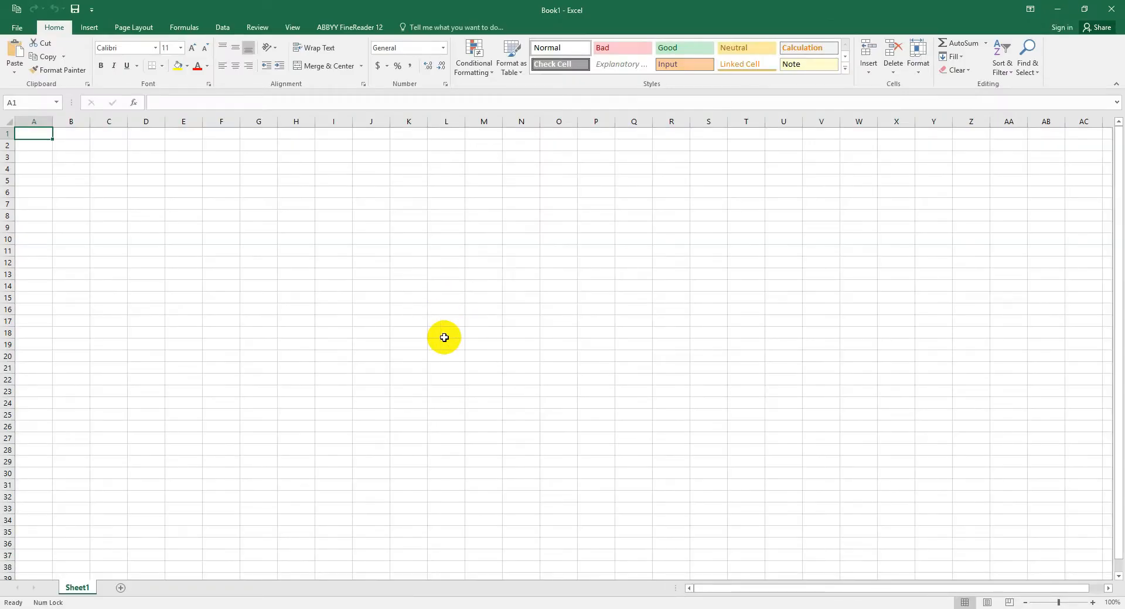
left_click(1119, 4)
Launch Excel with the Windows run command, look over the available templates and create a blank workbook
key("super+r")
key("Return")
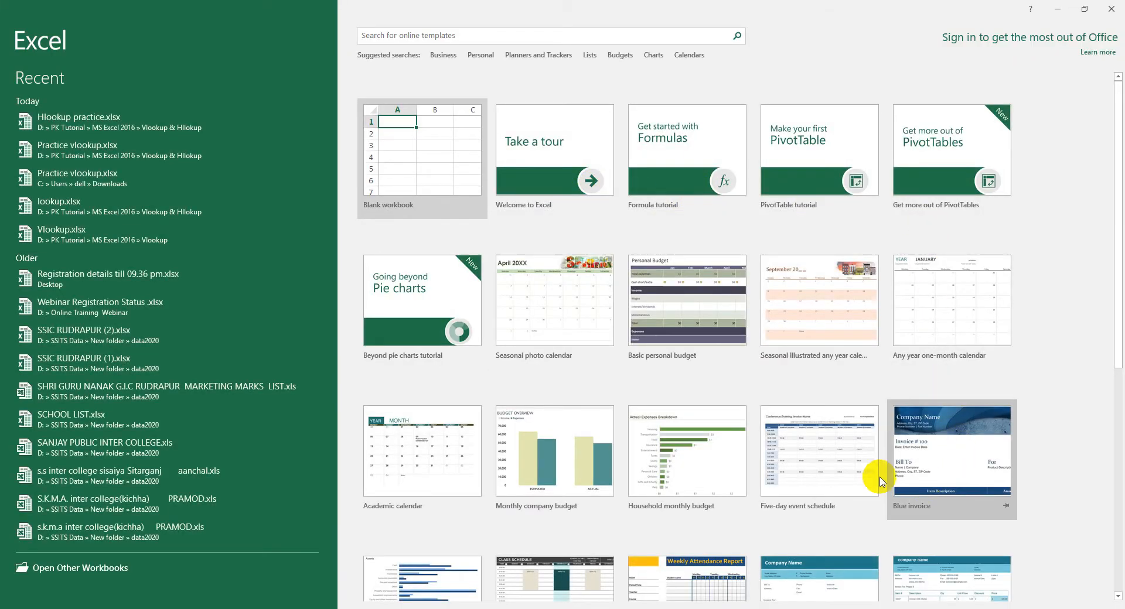
scroll(582, 438, "down", 1)
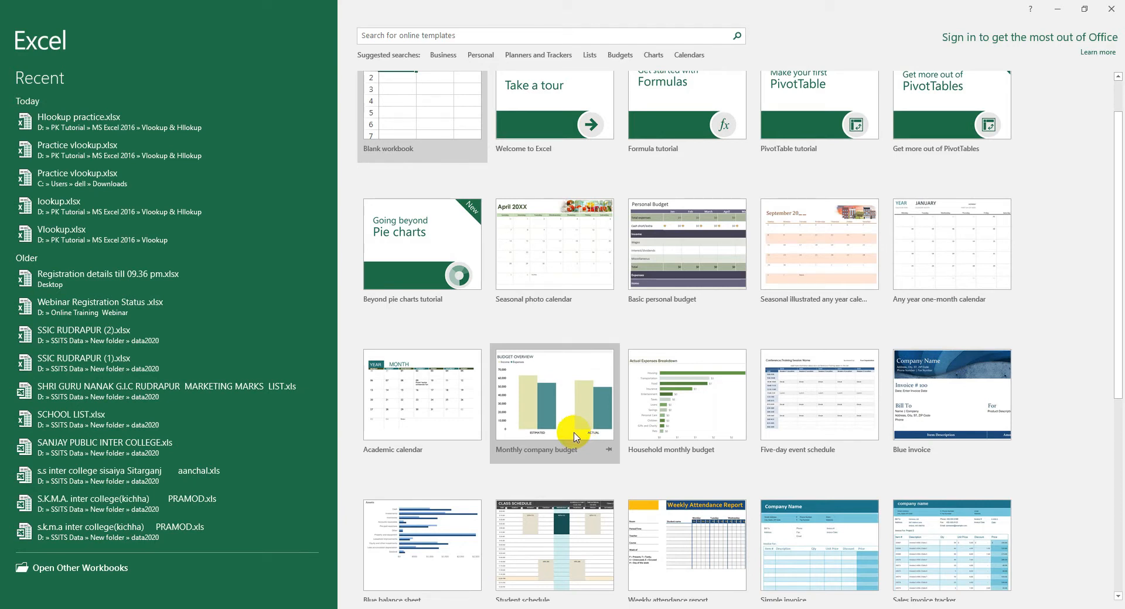
scroll(574, 436, "up", 1)
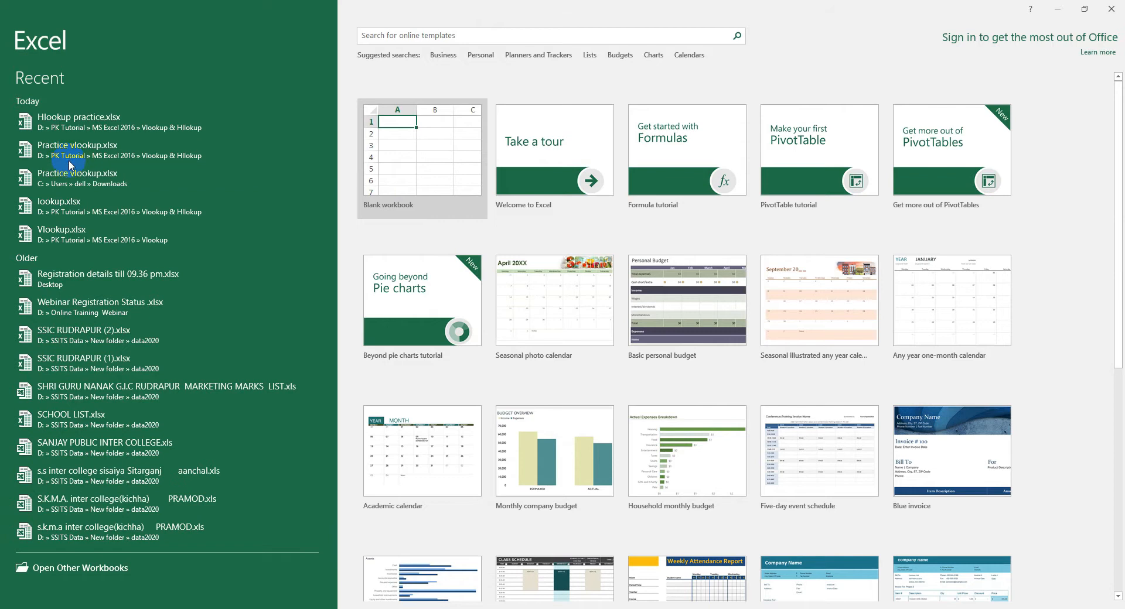
left_click(392, 151)
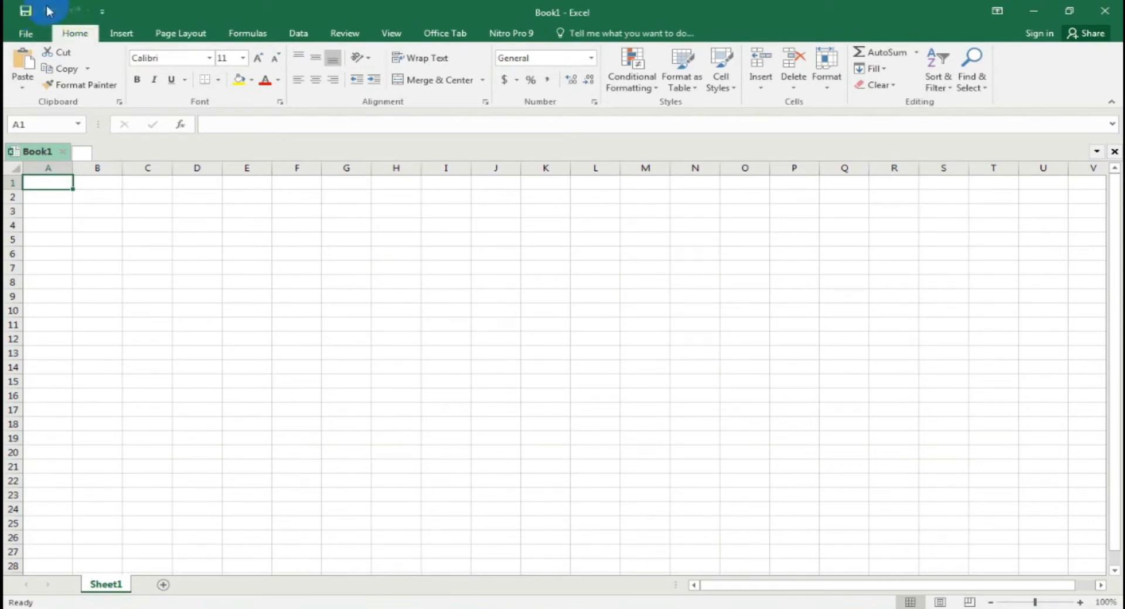
Examine the Quick Access Toolbar customization options and the Home, Insert, Page Layout, Formulas and Data command groups
left_click(103, 16)
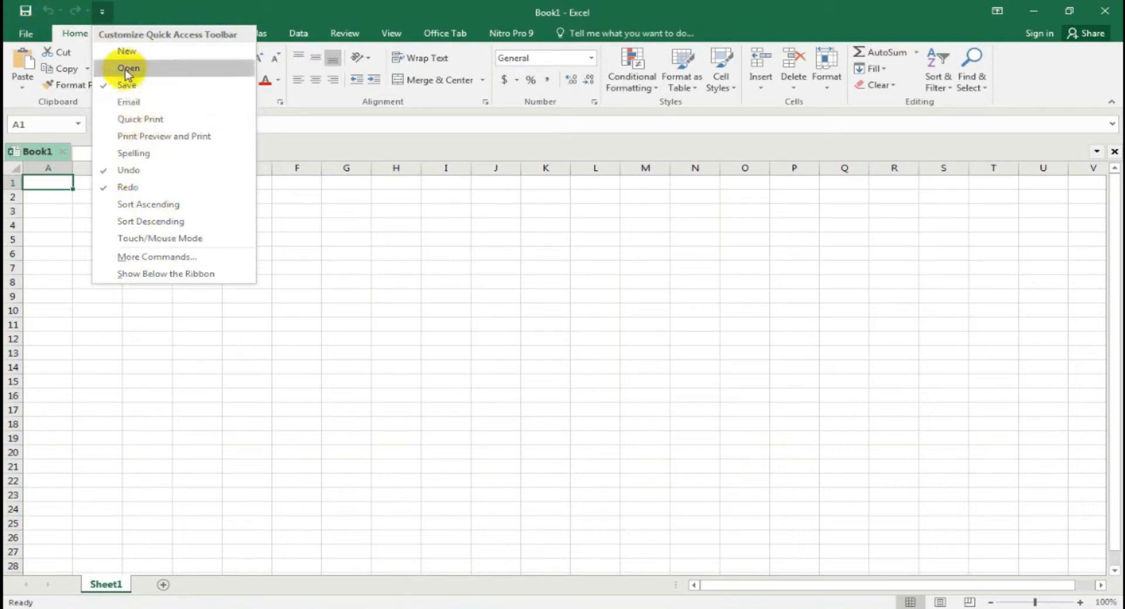
left_click(155, 16)
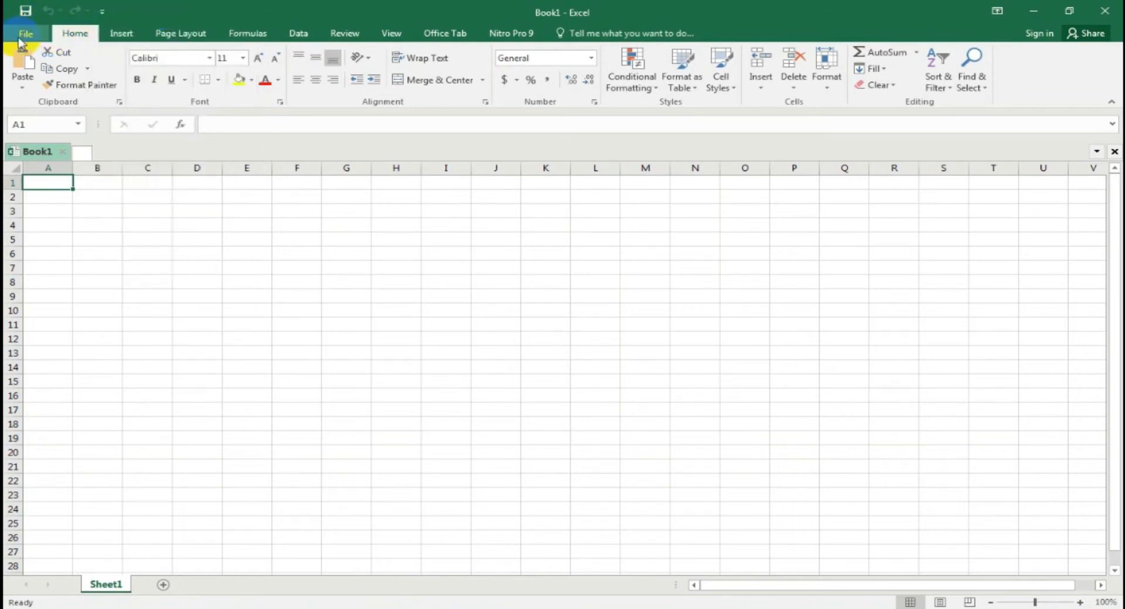
left_click(183, 35)
left_click(246, 34)
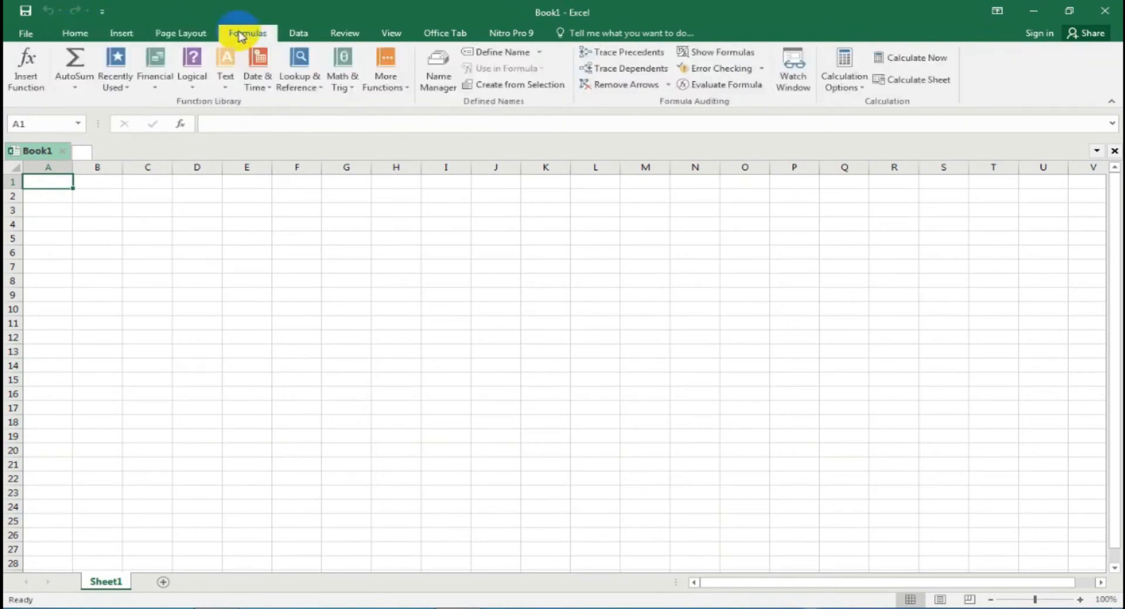
left_click(78, 35)
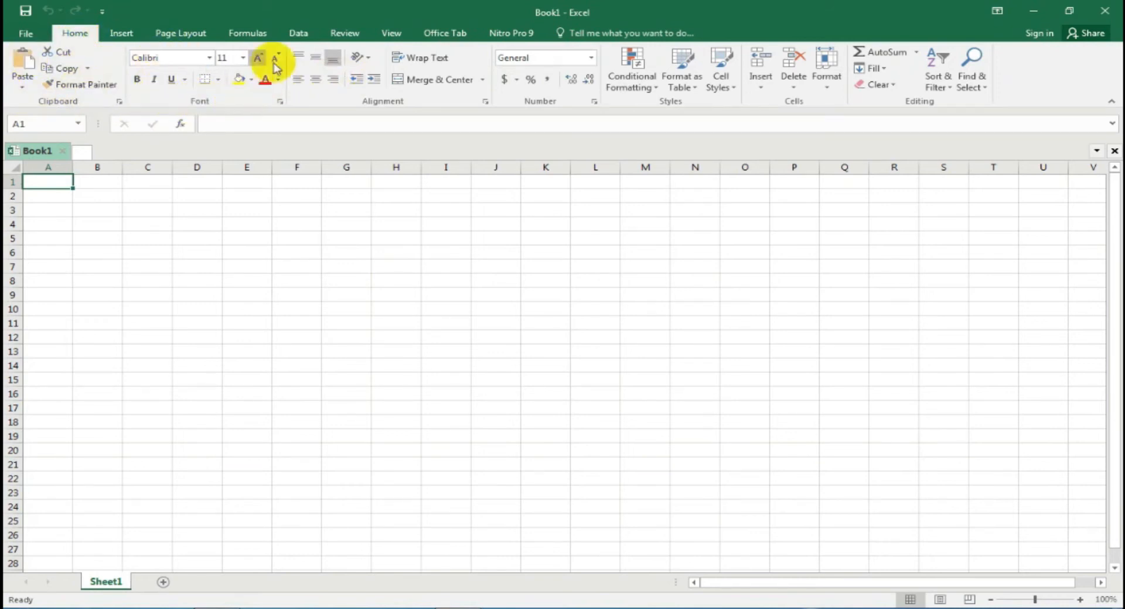
left_click(121, 33)
left_click(180, 33)
left_click(248, 33)
left_click(307, 36)
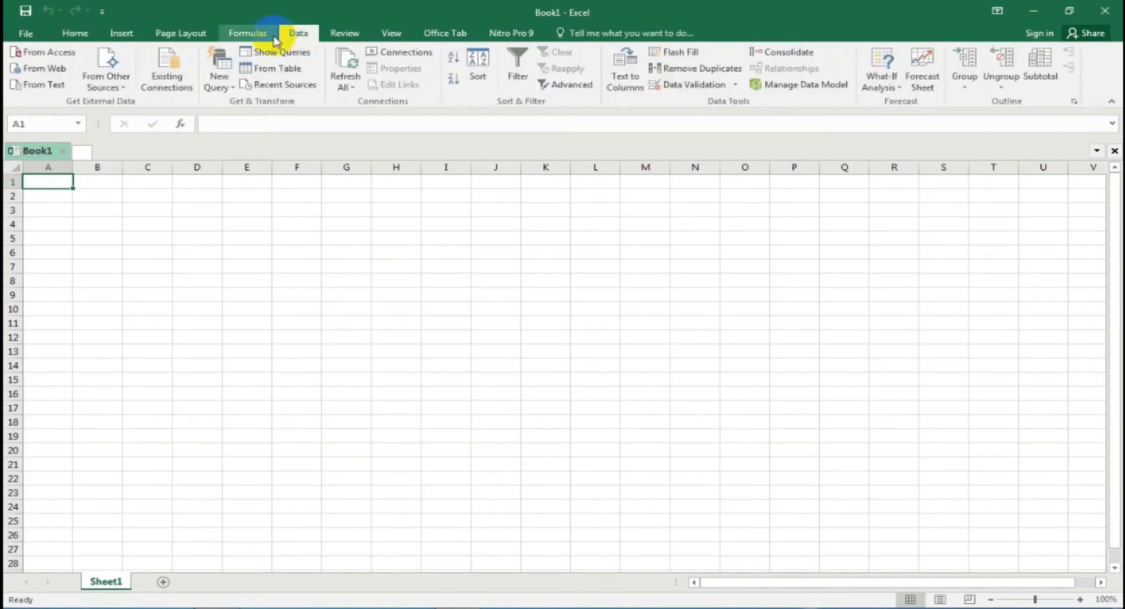
left_click(262, 35)
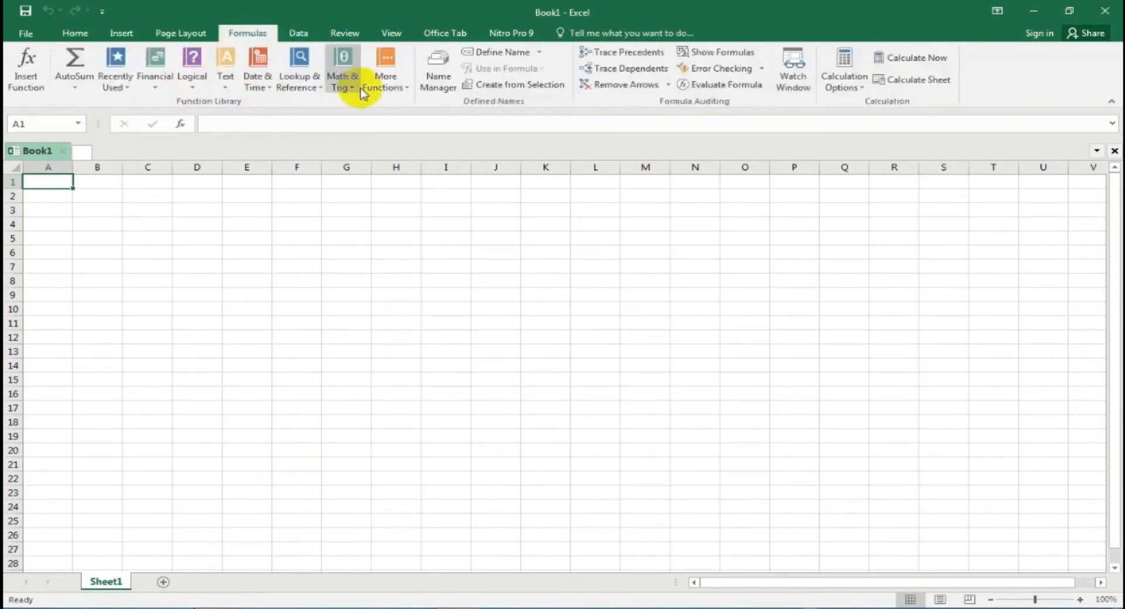
left_click(75, 33)
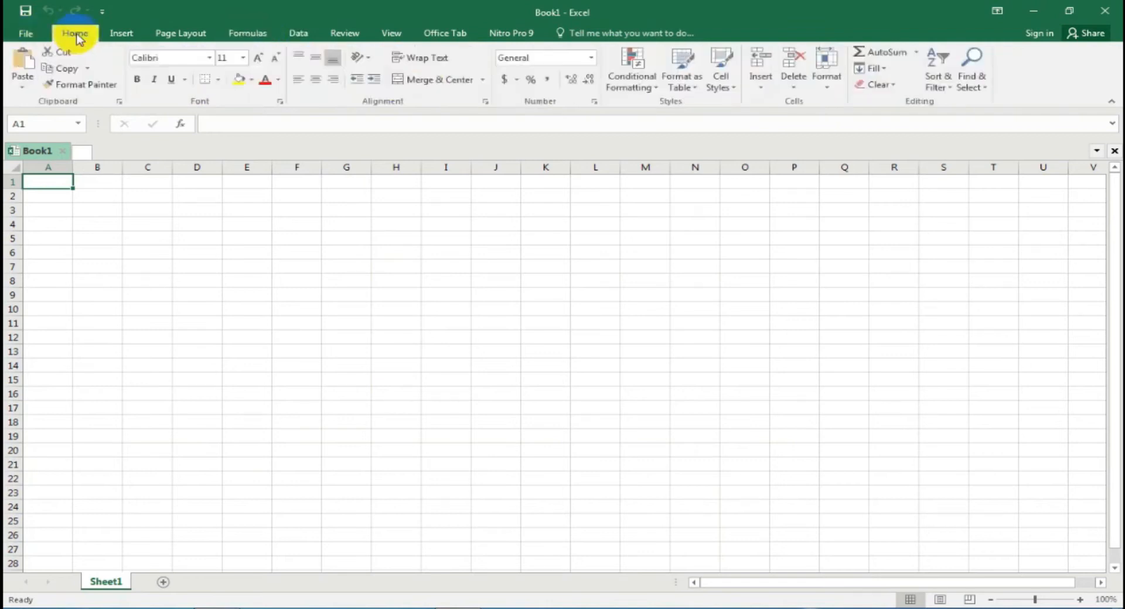
Select rows 1 to 8 and then columns A to J to examine the worksheet grid
left_click_drag(13, 182, 7, 281)
left_click(63, 199)
left_click_drag(43, 168, 510, 167)
left_click(466, 255)
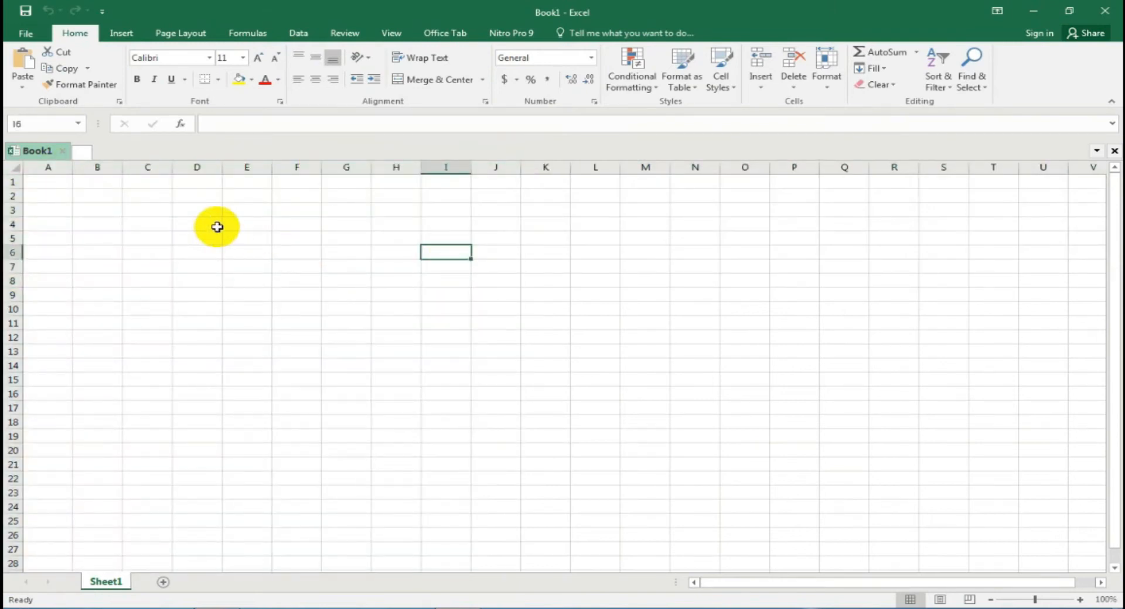
Select the whole of row 1, and then columns B to E
left_click(13, 183)
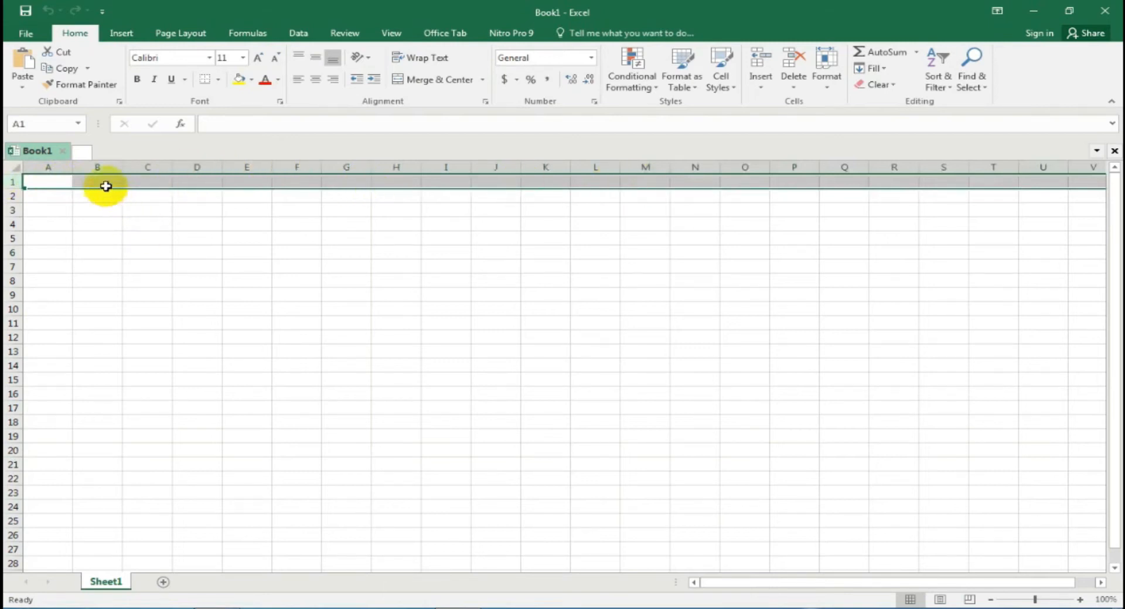
left_click(106, 185)
left_click_drag(92, 166, 238, 159)
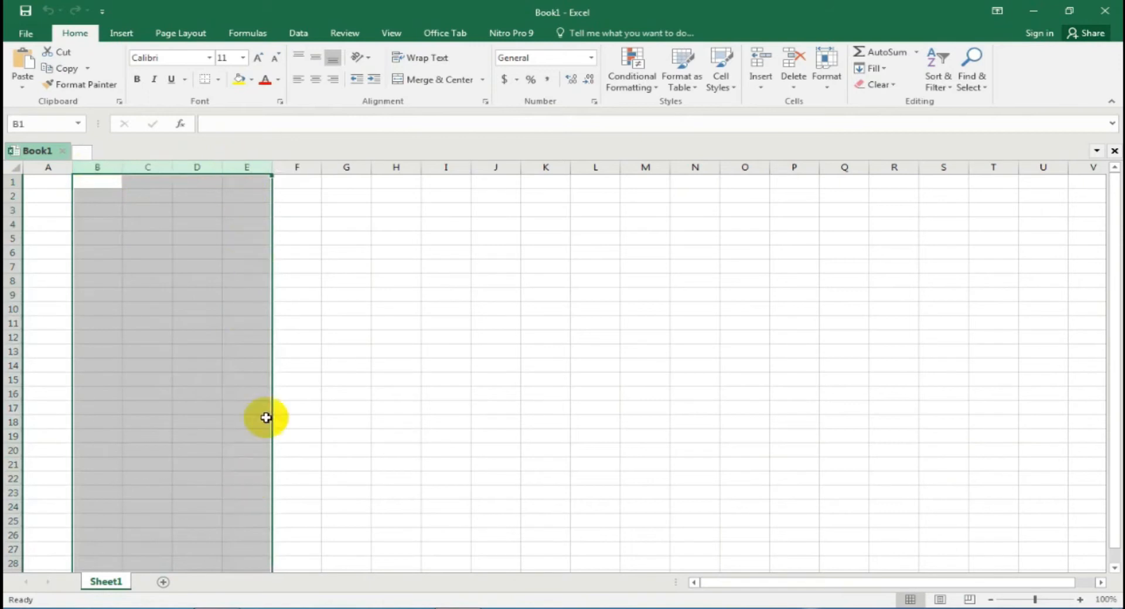
left_click(337, 351)
Select single columns one after another, ending with column H, and then rows 1 to 8
left_click(243, 163)
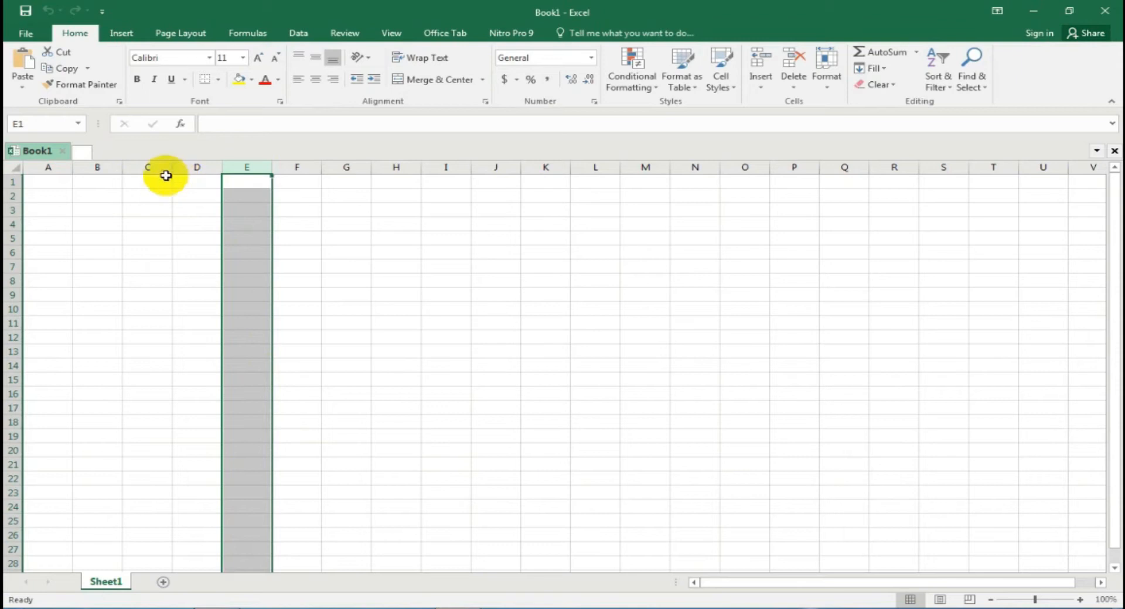
left_click(159, 170)
left_click(71, 168)
left_click(240, 168)
left_click(396, 168)
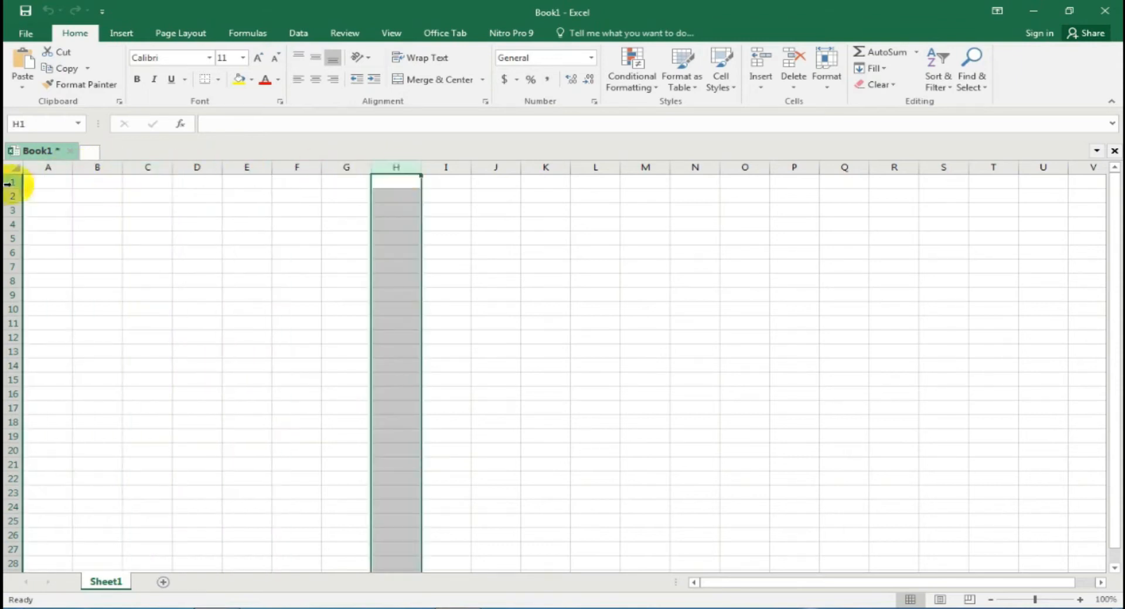
left_click_drag(9, 185, 12, 284)
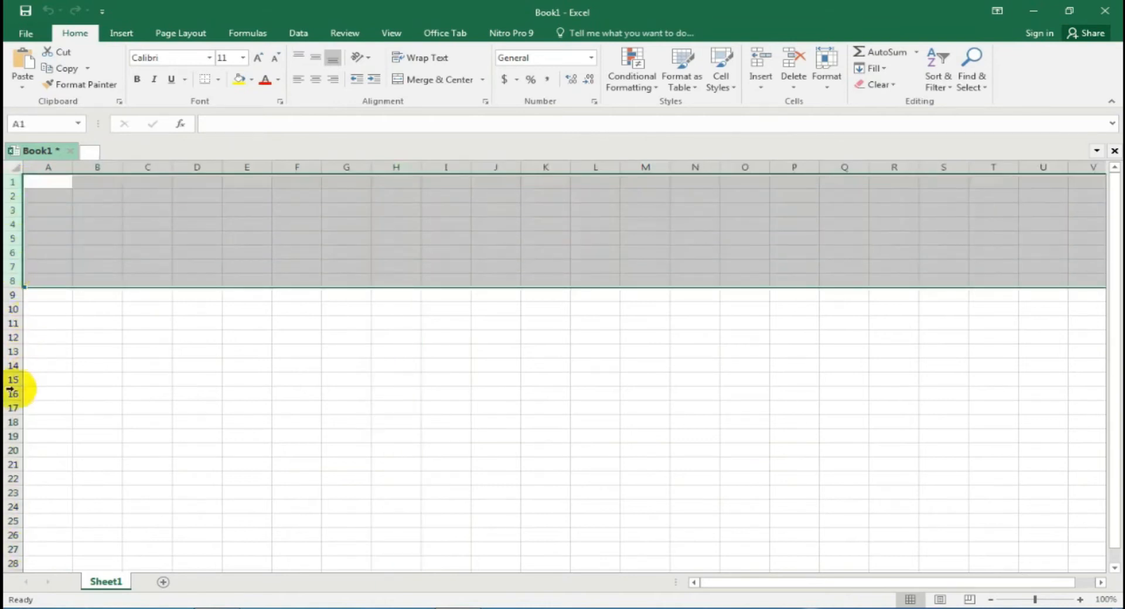
left_click(57, 325)
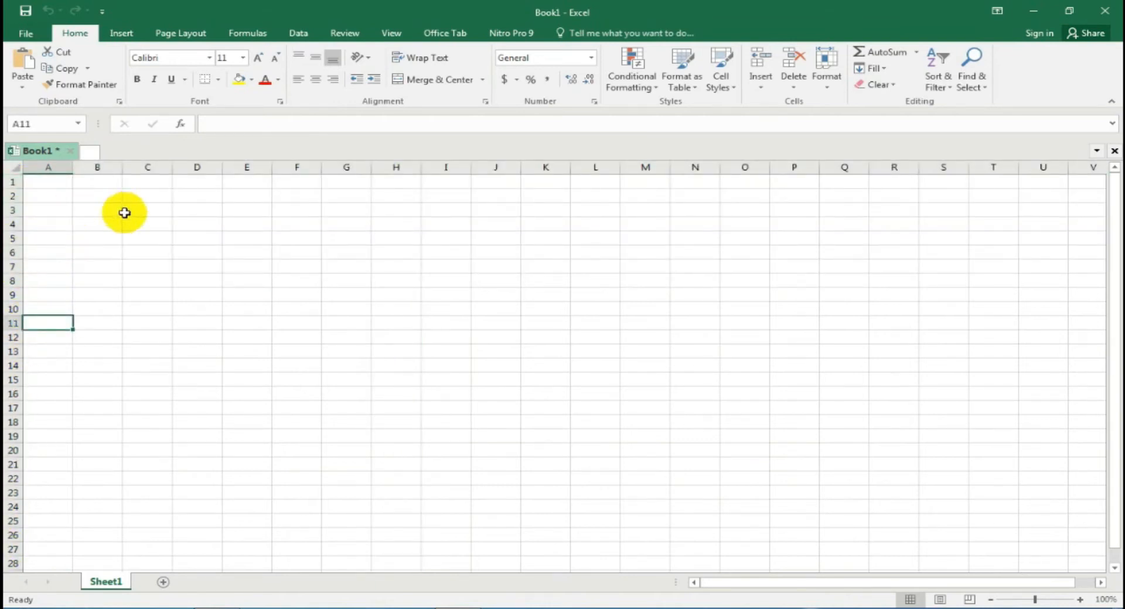
Select various individual cells, mainly in row 4 between columns D and G, ending on F4
left_click(297, 238)
left_click(217, 225)
left_click(331, 225)
left_click(257, 224)
left_click(201, 223)
left_click(351, 226)
left_click(243, 223)
left_click(196, 226)
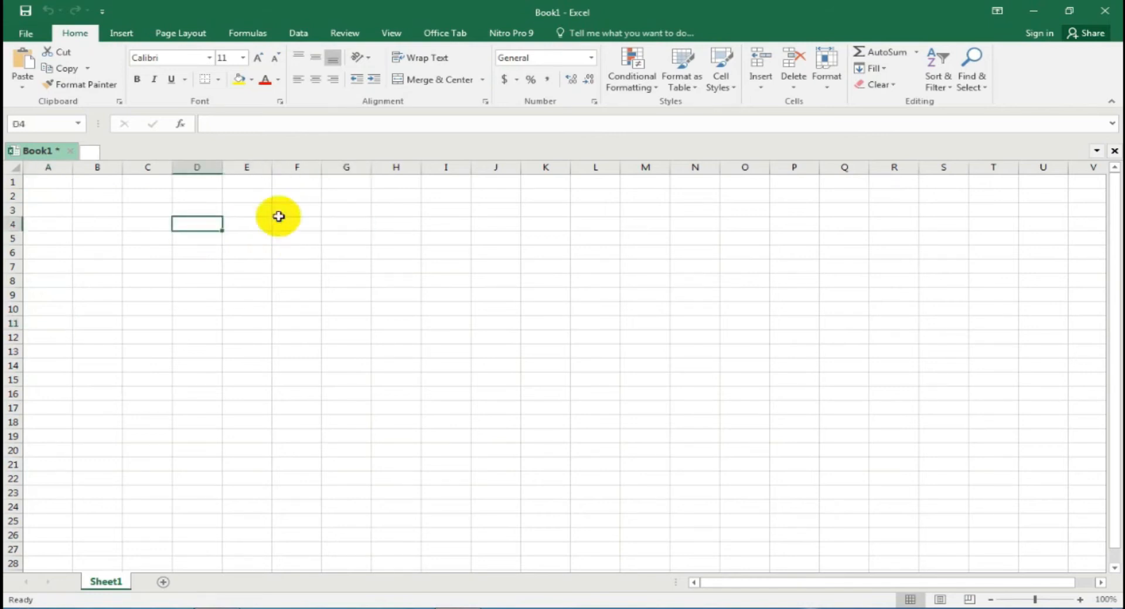
left_click(299, 220)
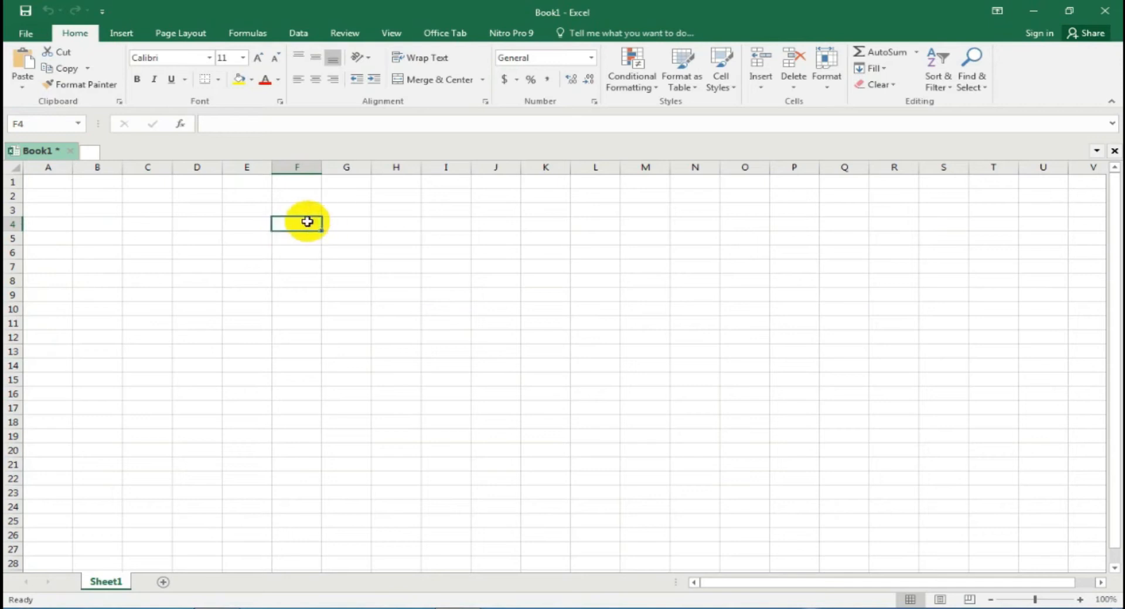
Select cells F8, F11 and I7 in turn to examine the cell address and formula entry area
left_click(292, 282)
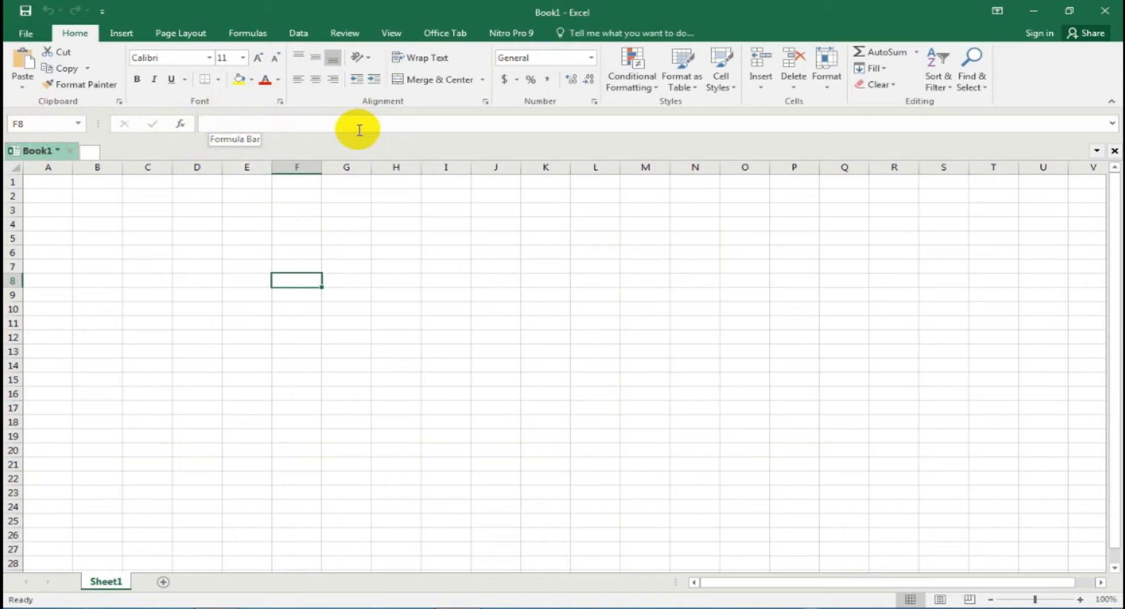
left_click(296, 322)
left_click(444, 267)
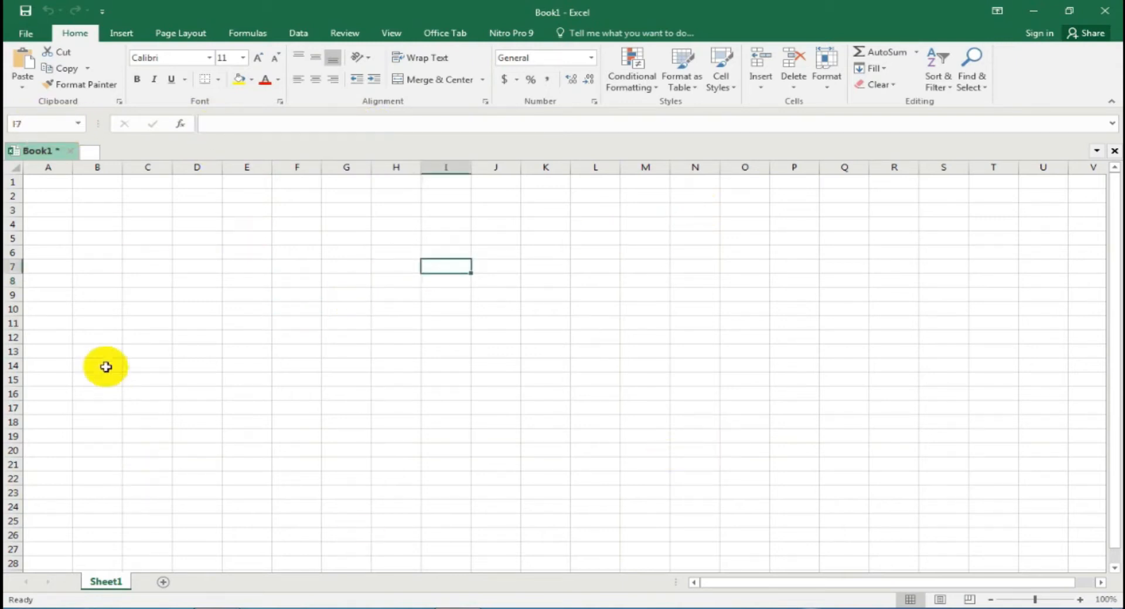
Add two new worksheets to the workbook after Sheet1
left_click(164, 581)
left_click(212, 582)
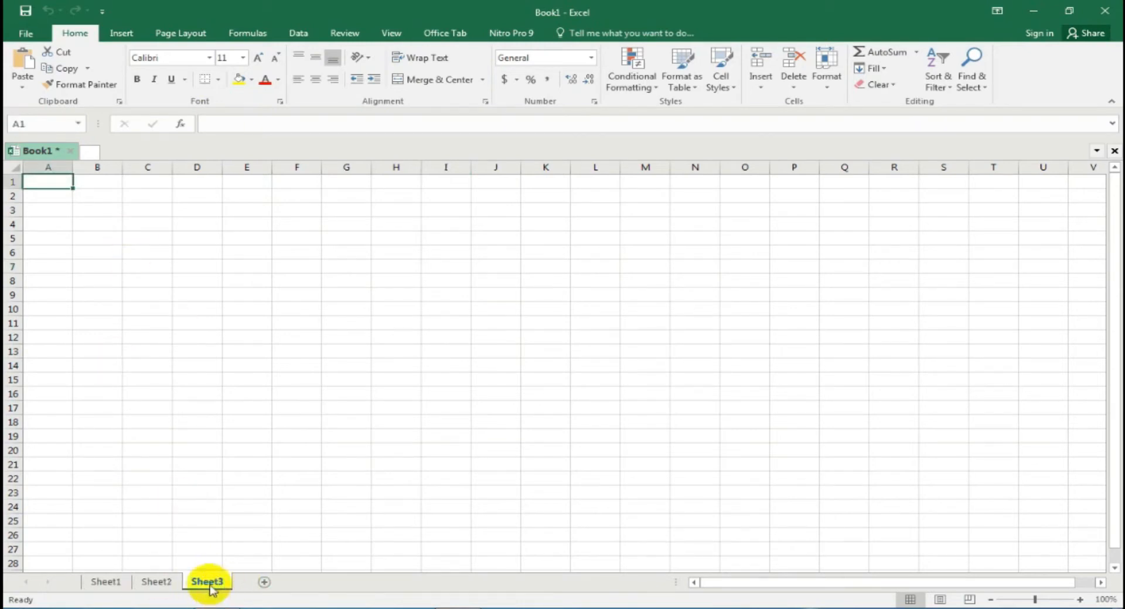
Return to Sheet1, select cell H5, and view the rows further down before going back to row 1
left_click(118, 585)
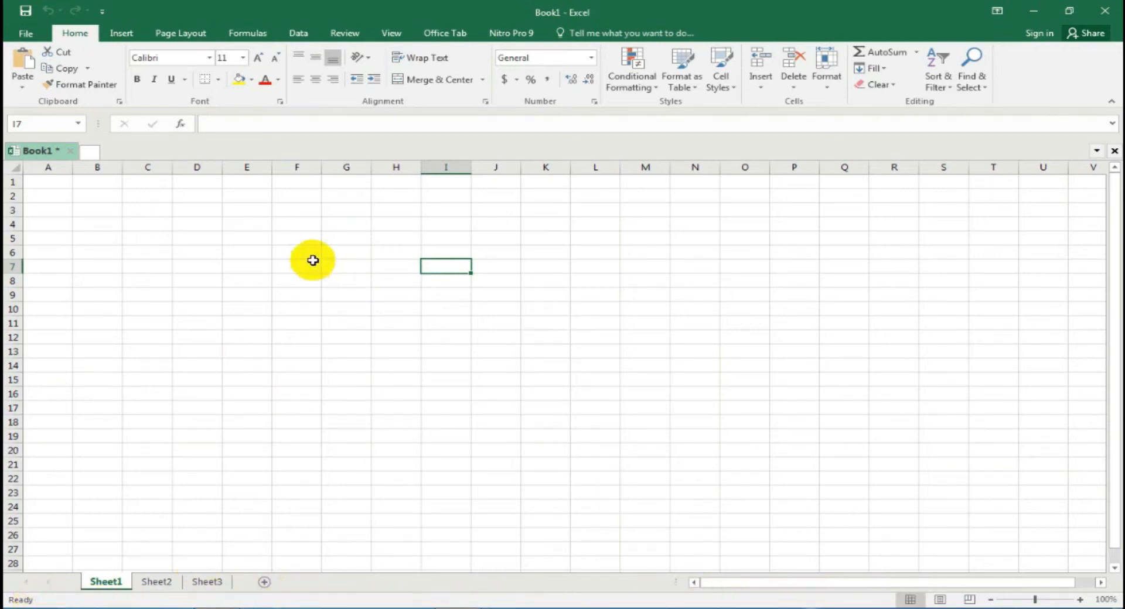
left_click(390, 236)
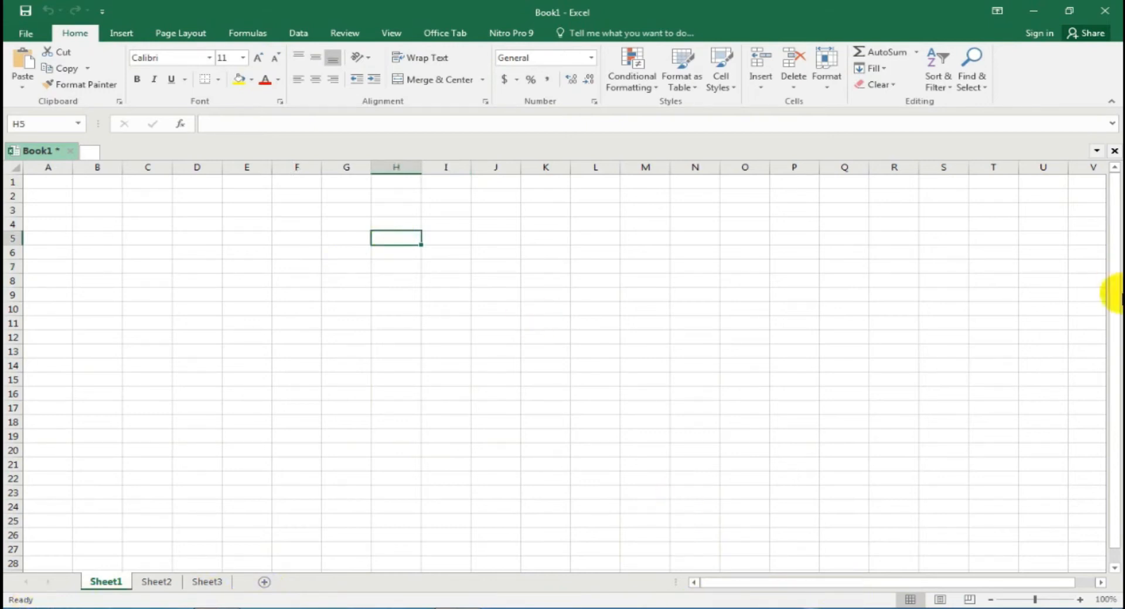
left_click(1115, 568)
left_click_drag(1113, 314, 1112, 238)
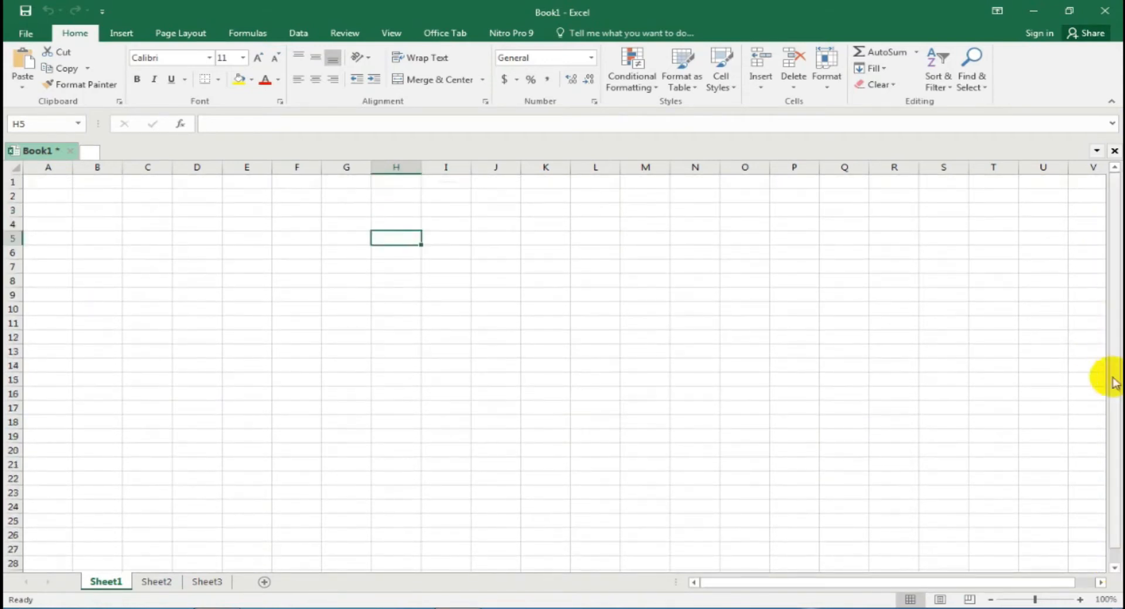
left_click(1115, 567)
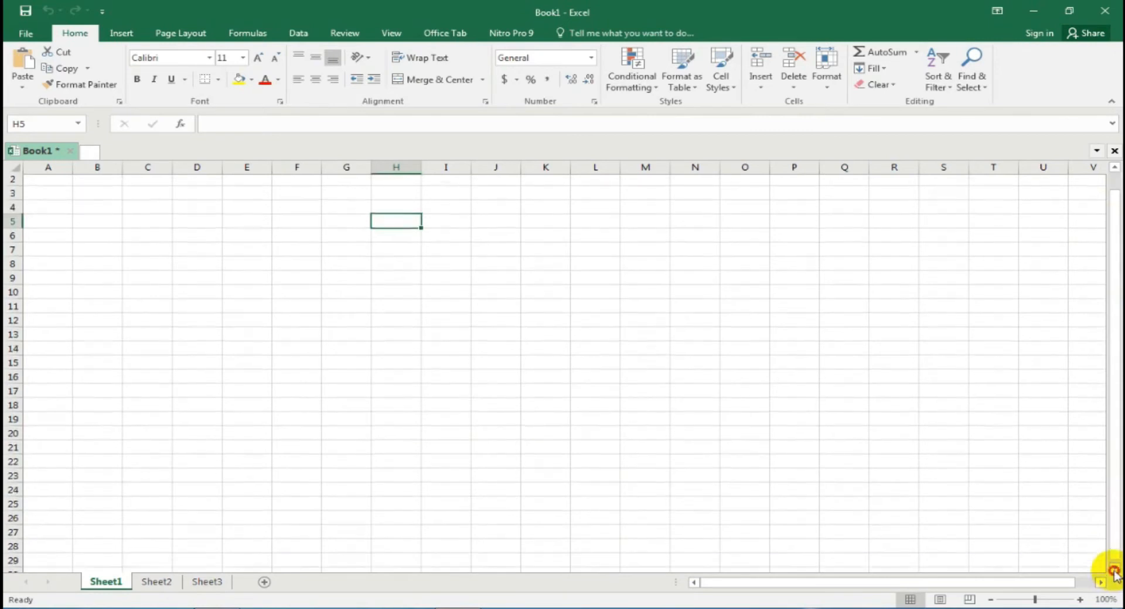
left_click(1115, 169)
left_click(1115, 169)
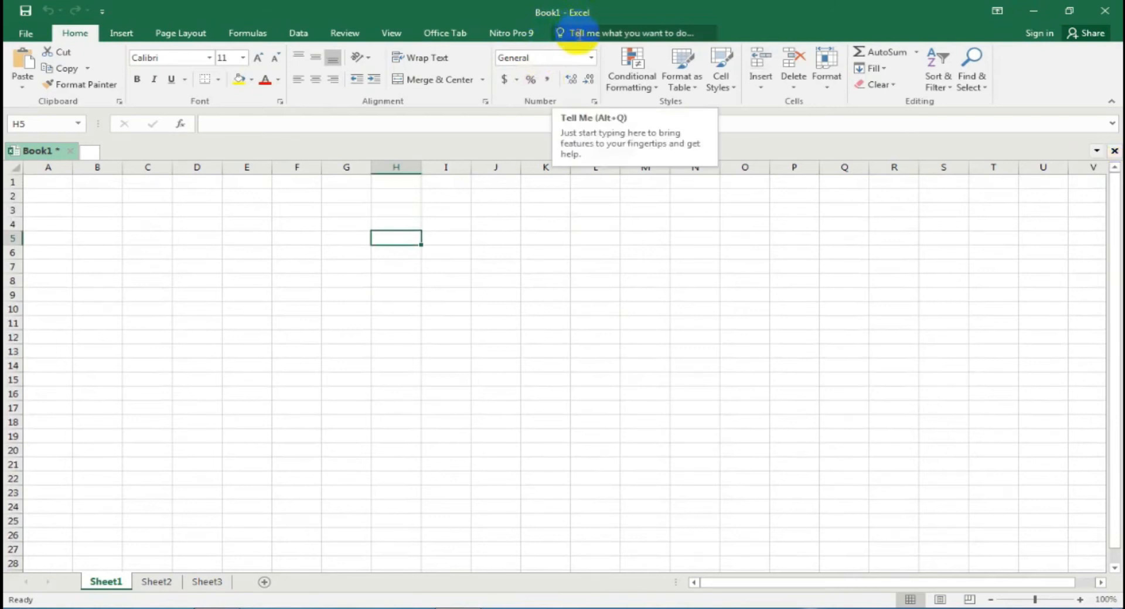
Search the Tell Me feature for "font", look through the suggested font commands, and clear the search
left_click(619, 32)
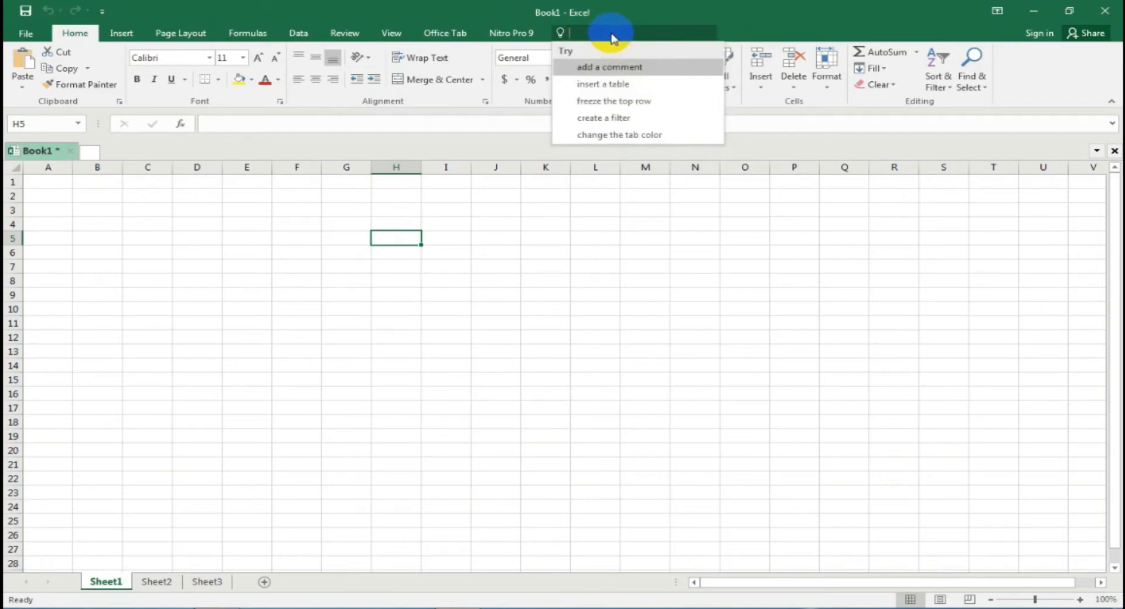
type("fon")
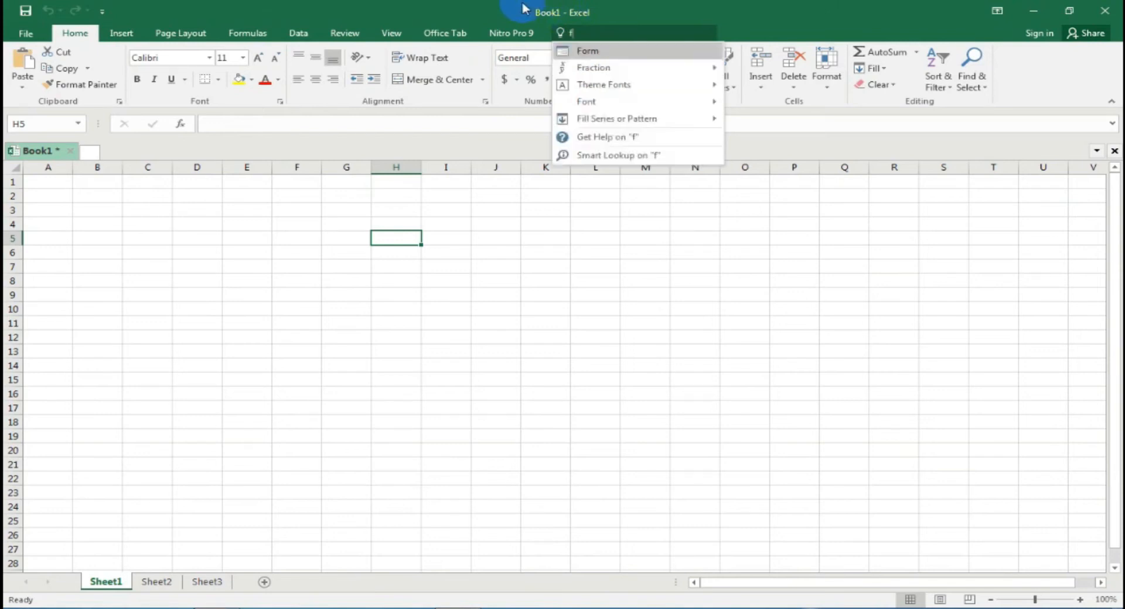
type("t")
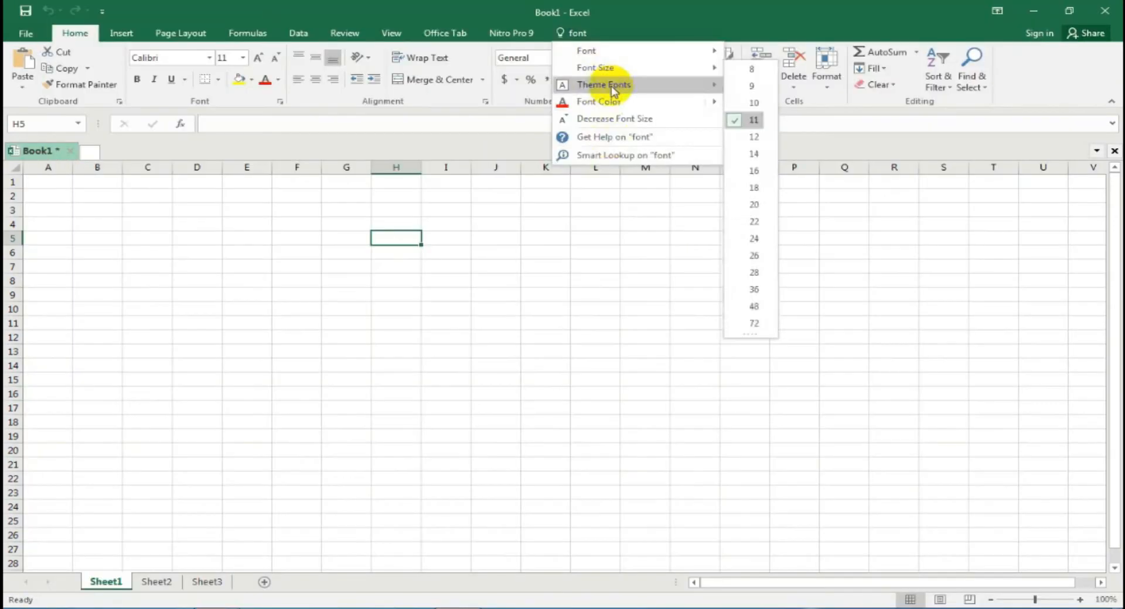
mouse_move(609, 88)
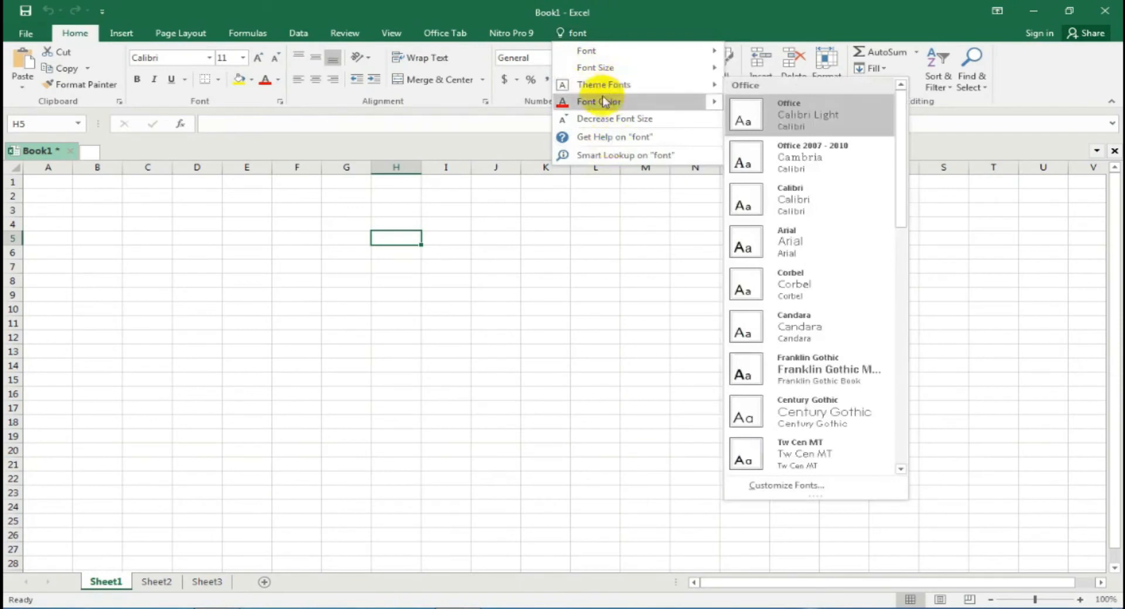
mouse_move(596, 105)
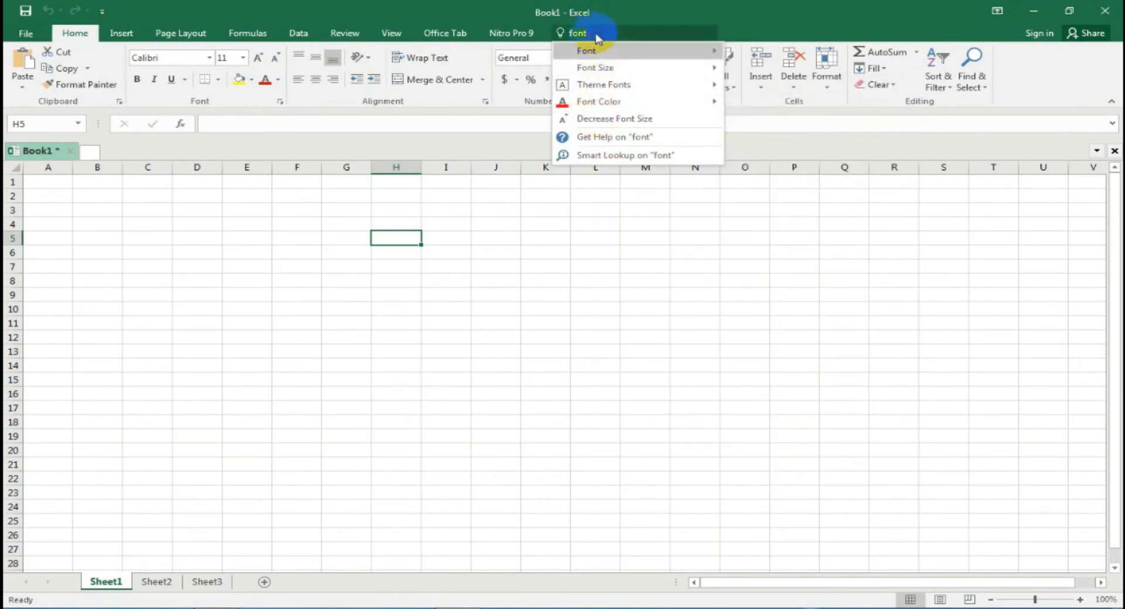
key("BackSpace")
key("BackSpace")
key("BackSpace")
key("BackSpace")
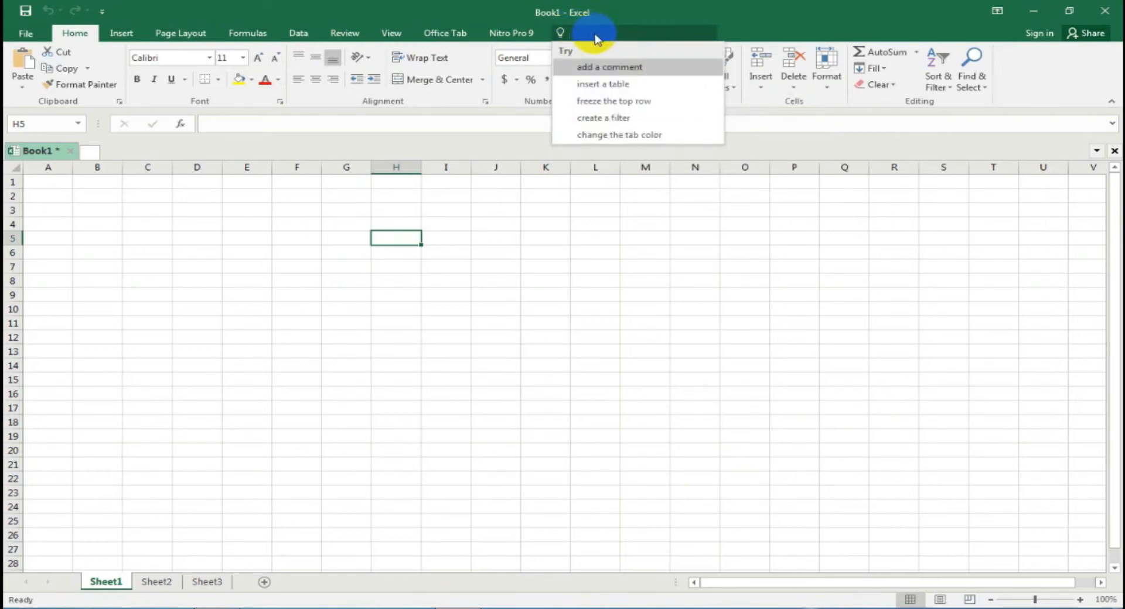
left_click(273, 7)
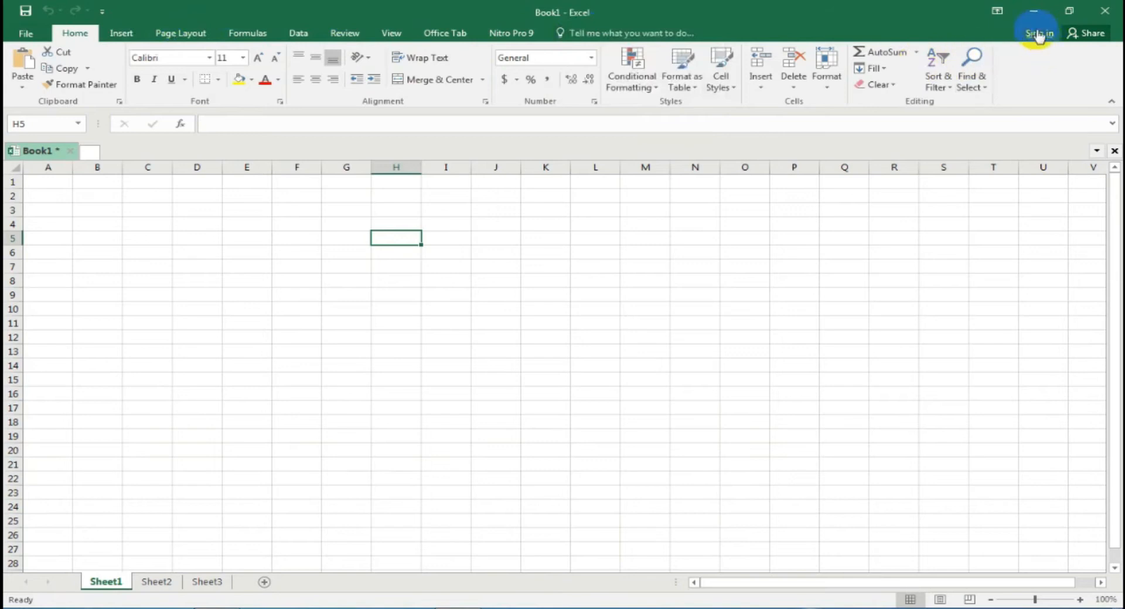
Set the ribbon to auto-hide and temporarily reveal it
left_click(997, 12)
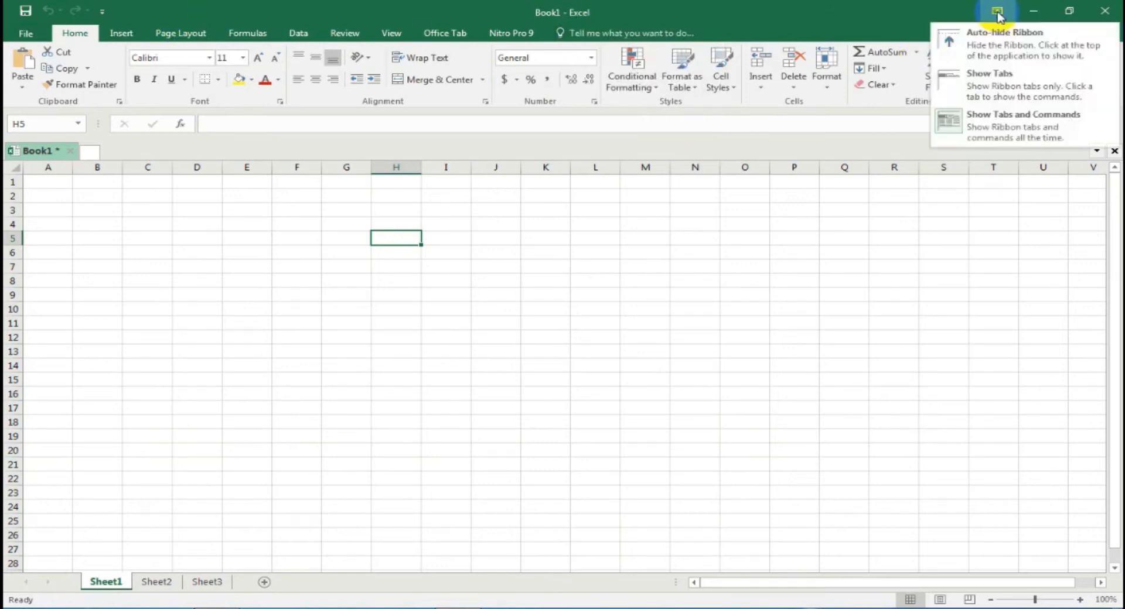
left_click(991, 51)
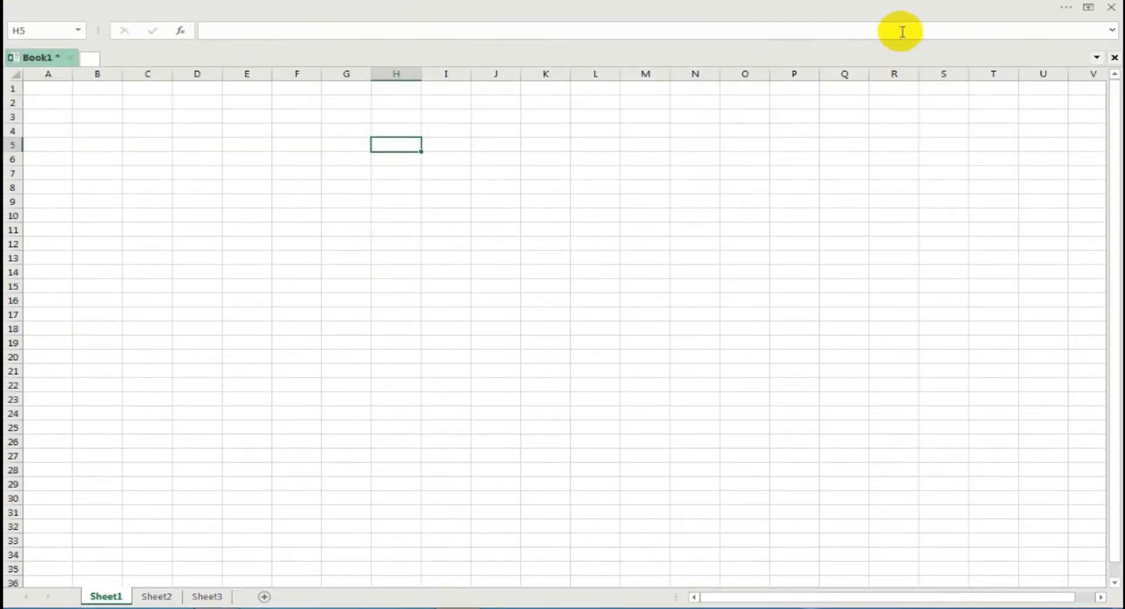
left_click(730, 7)
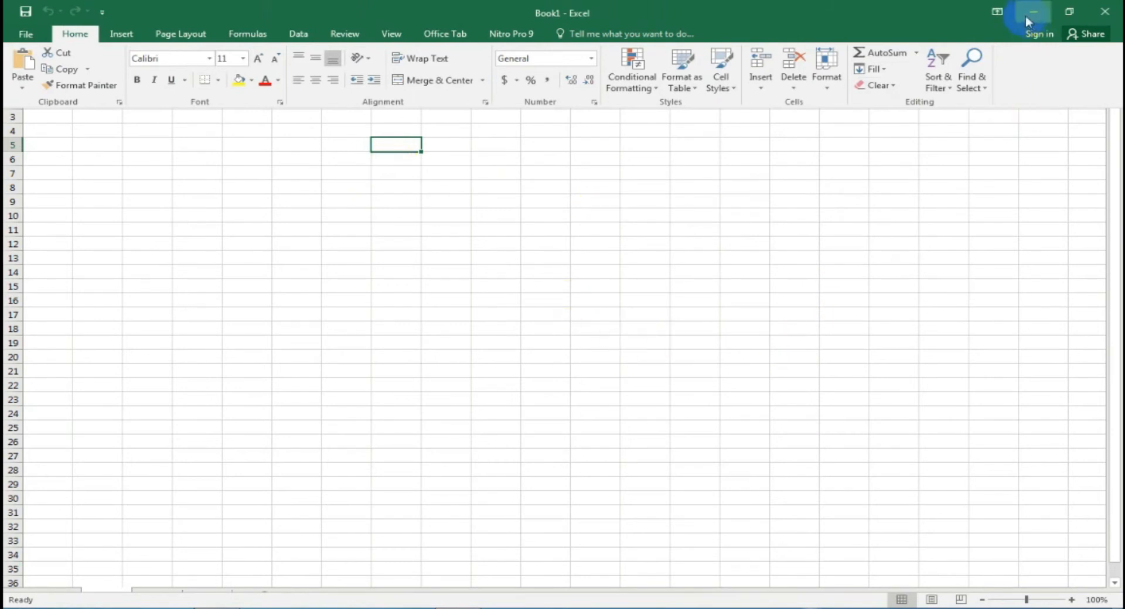
Set the ribbon to show tabs only and temporarily display the Insert and Page Layout commands
left_click(996, 12)
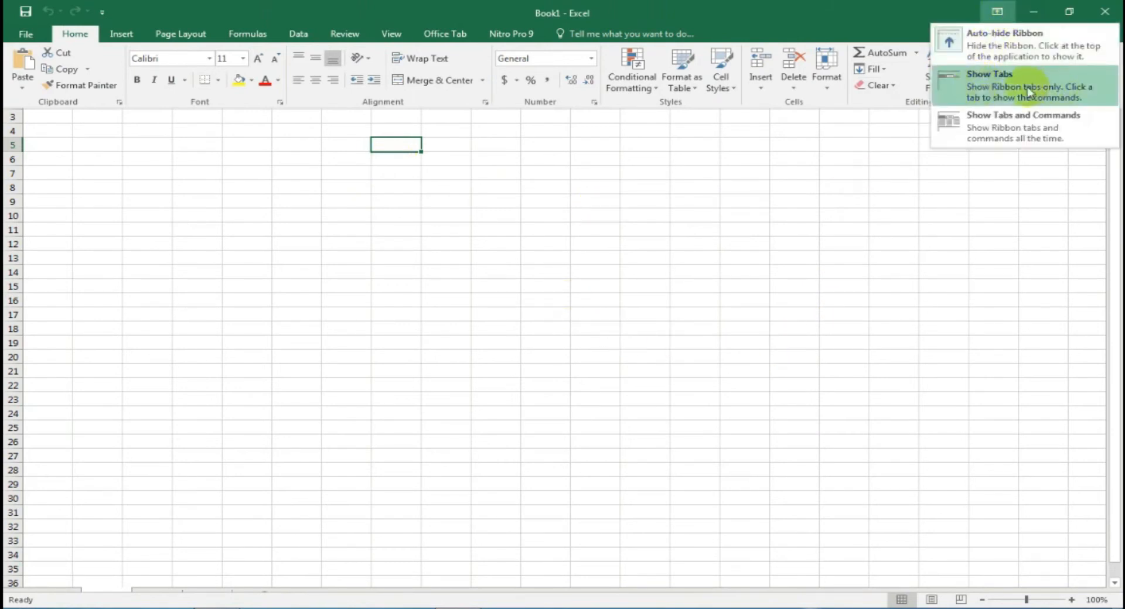
left_click(1011, 86)
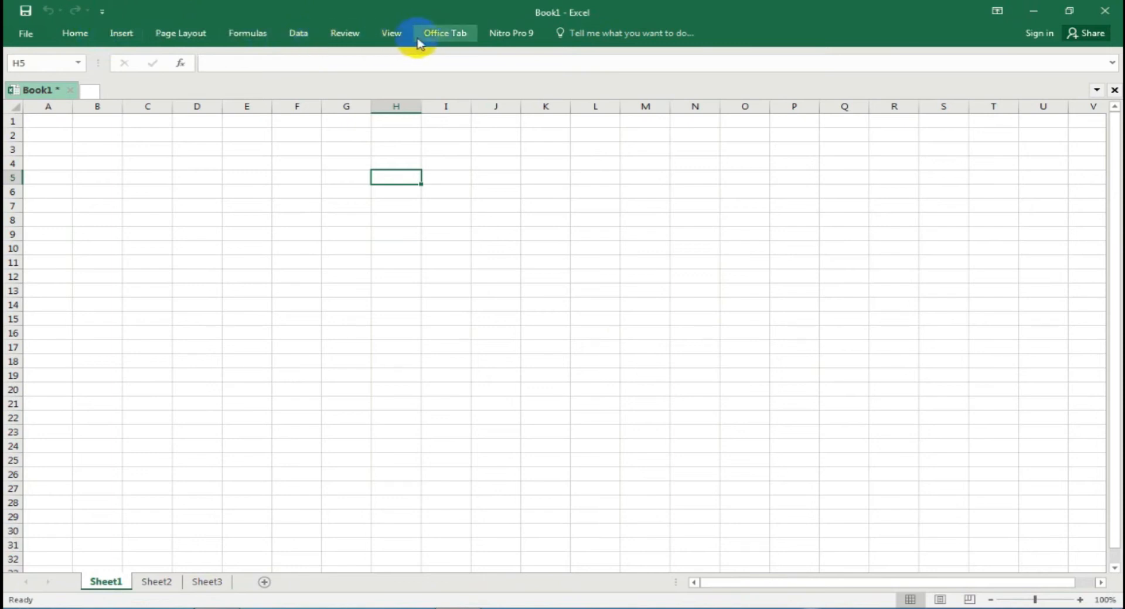
left_click(120, 34)
left_click(180, 33)
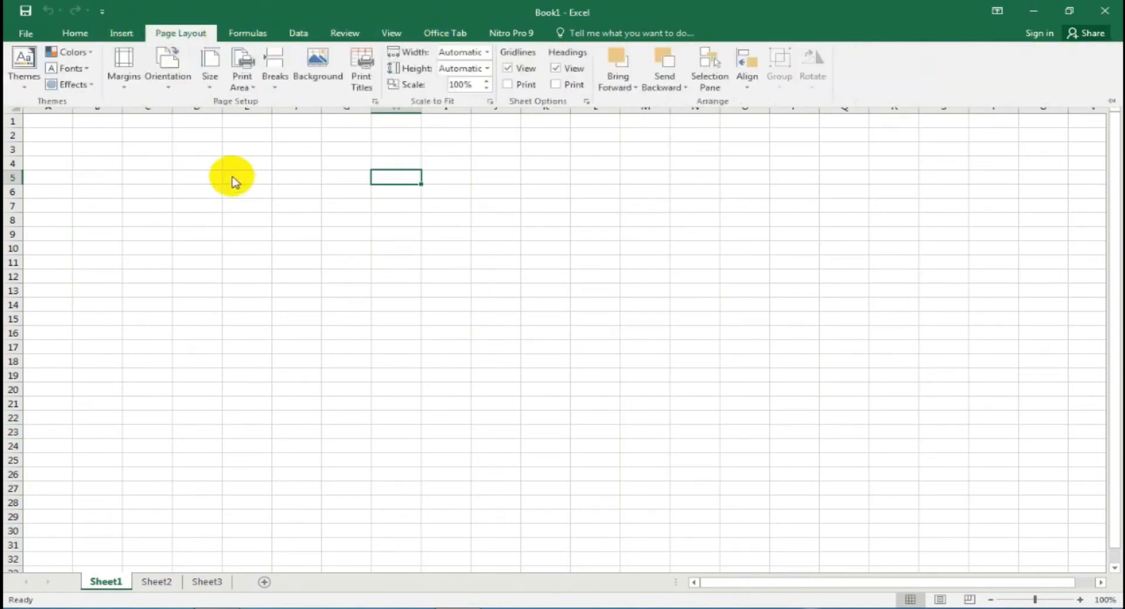
left_click(254, 175)
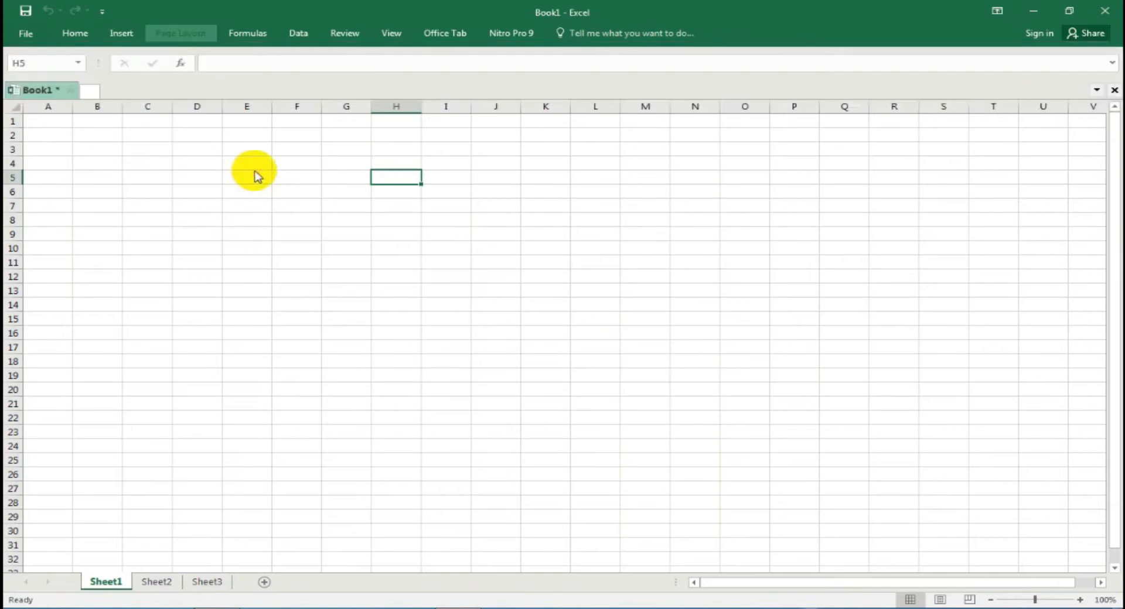
Set the ribbon to show tabs and commands all the time, and select cell E4
left_click(999, 11)
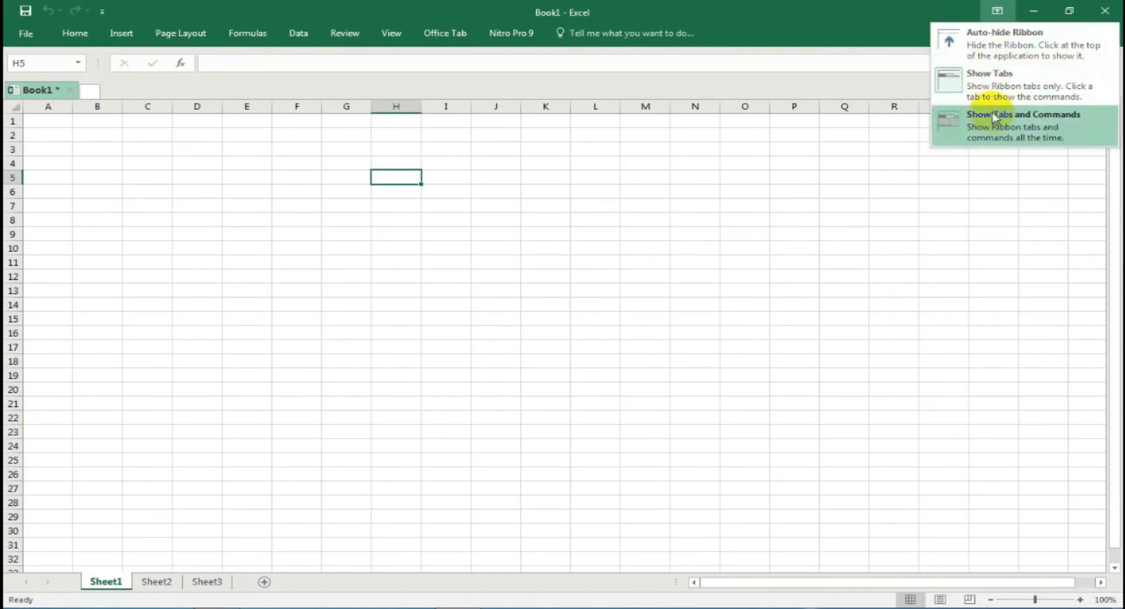
left_click(1036, 129)
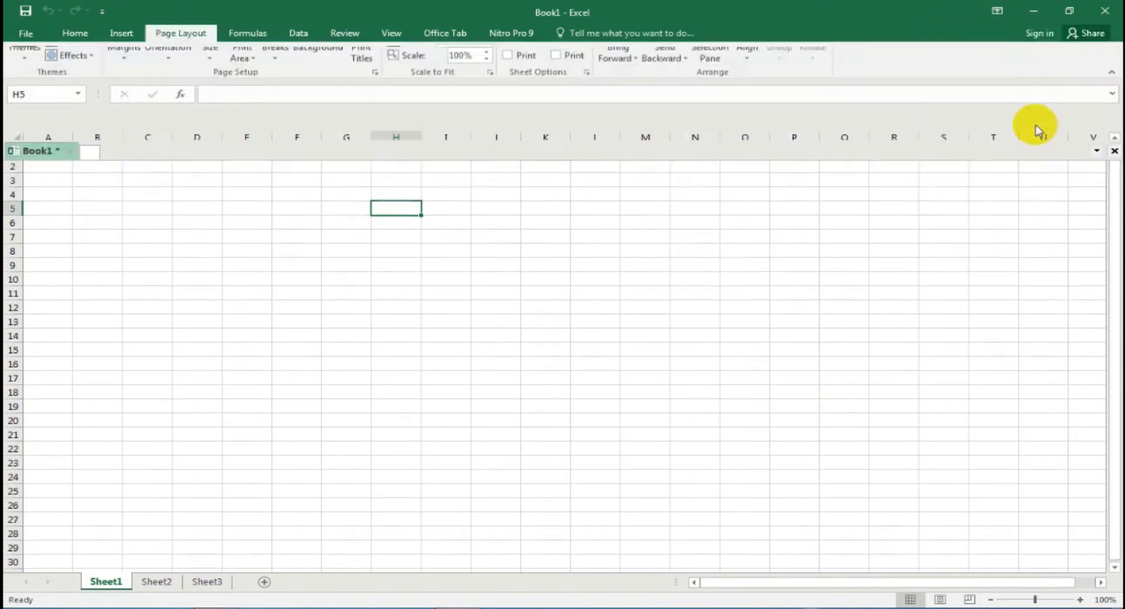
left_click(250, 229)
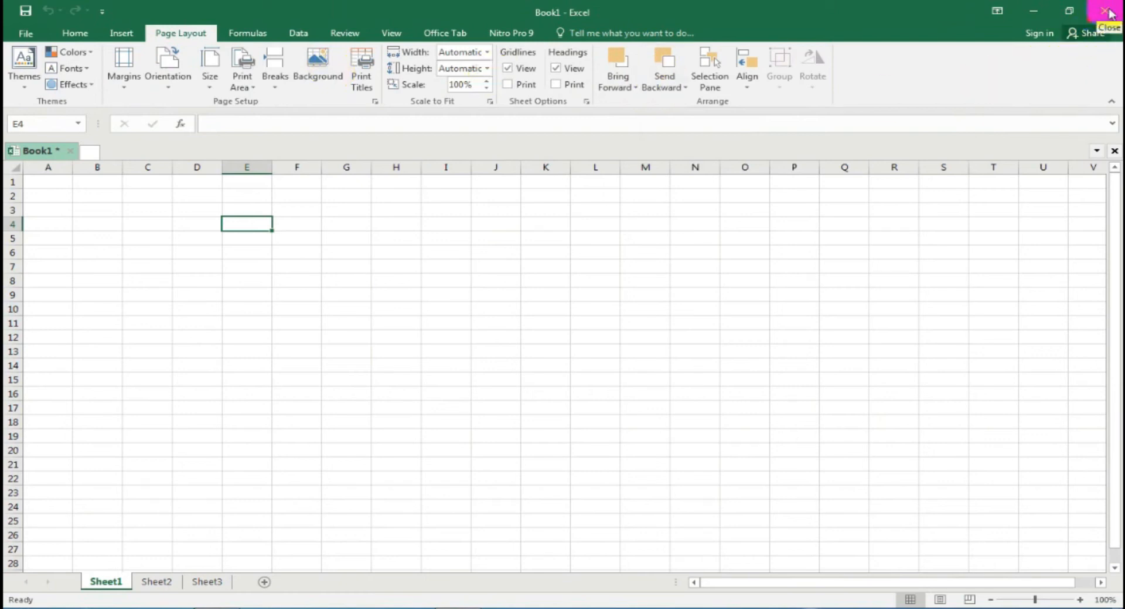
Restore the workbook window to a smaller size, maximize it, then minimize it and bring it back
left_click(1070, 12)
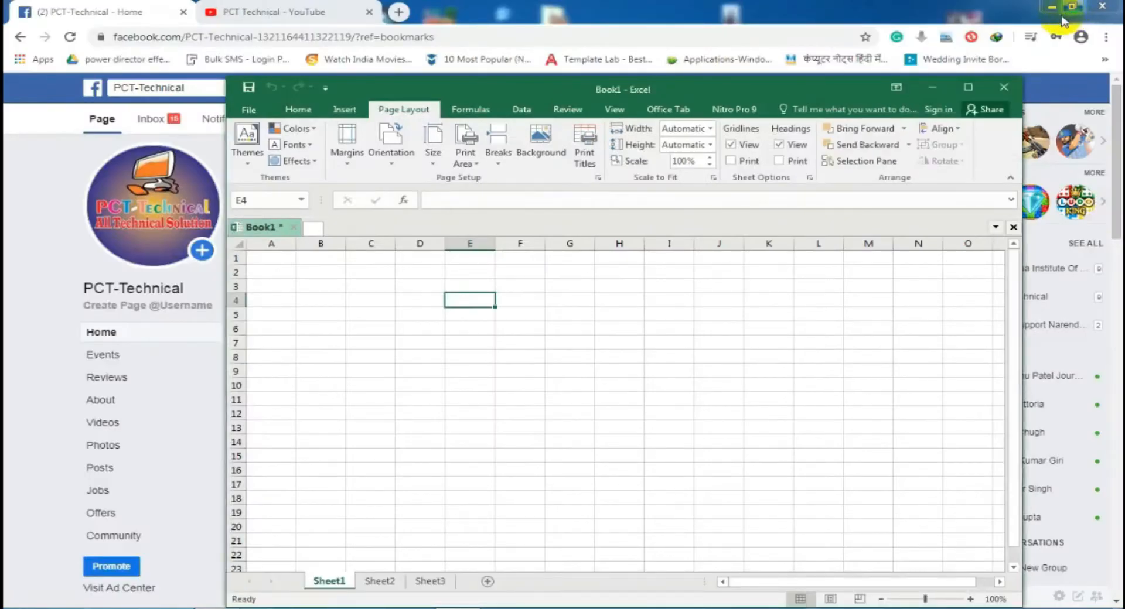
left_click(967, 87)
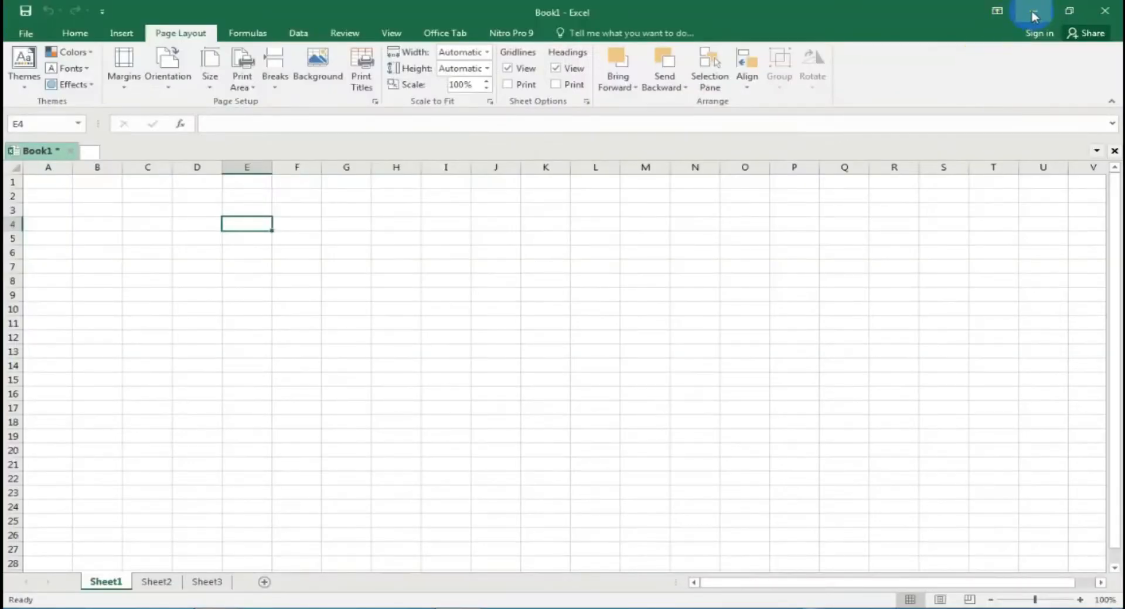
left_click(1033, 14)
left_click(454, 606)
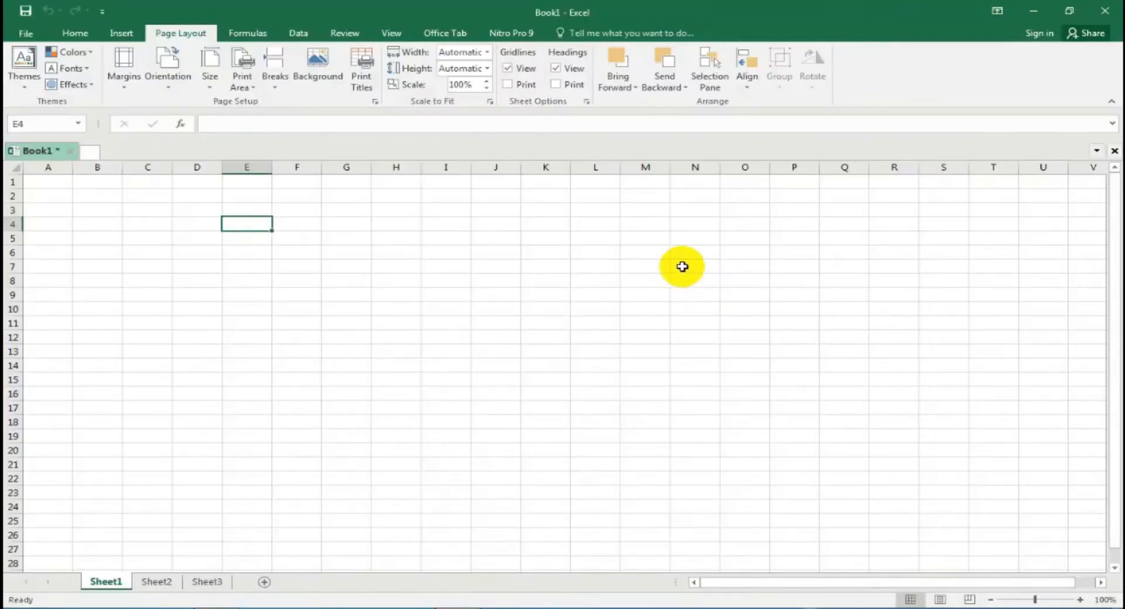
left_click(445, 256)
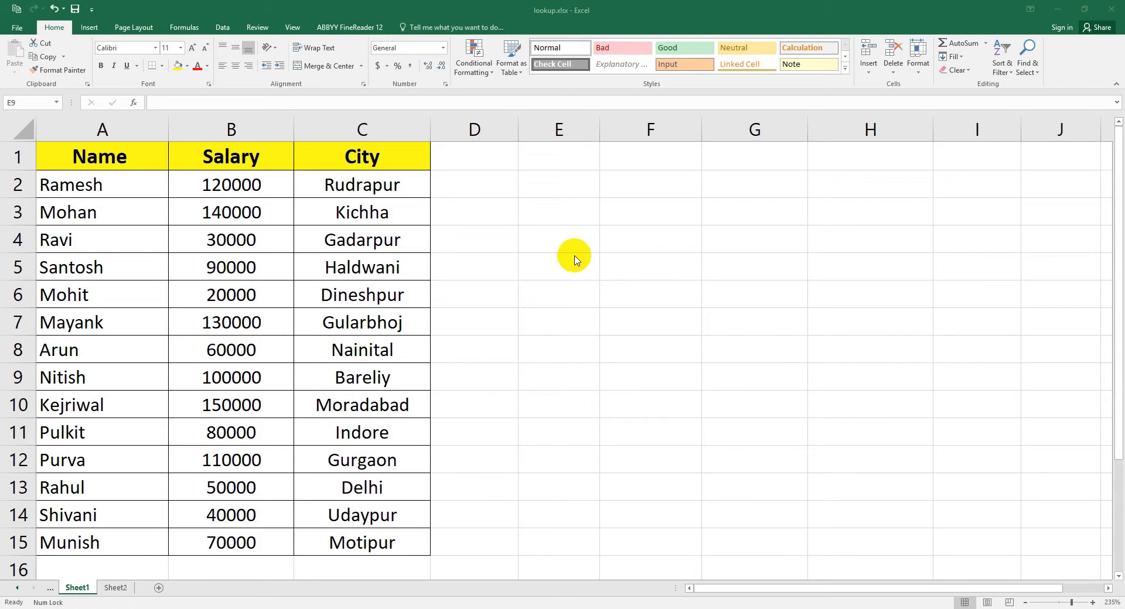
Sort the table data in A2:C15 of lookup.xlsx by name from A to Z
left_click(480, 208)
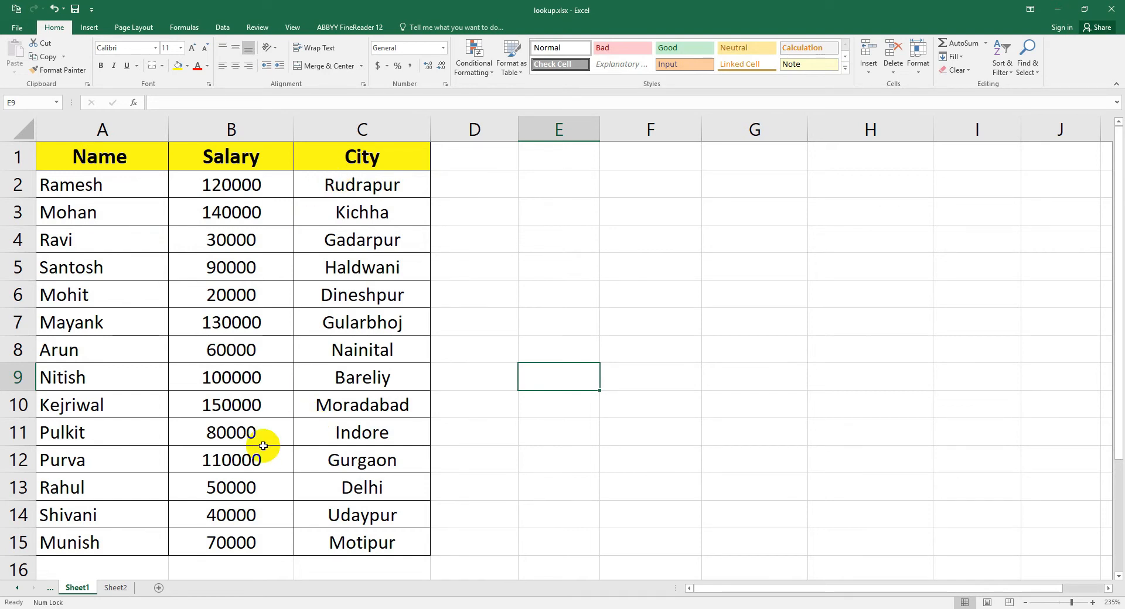
left_click(115, 316)
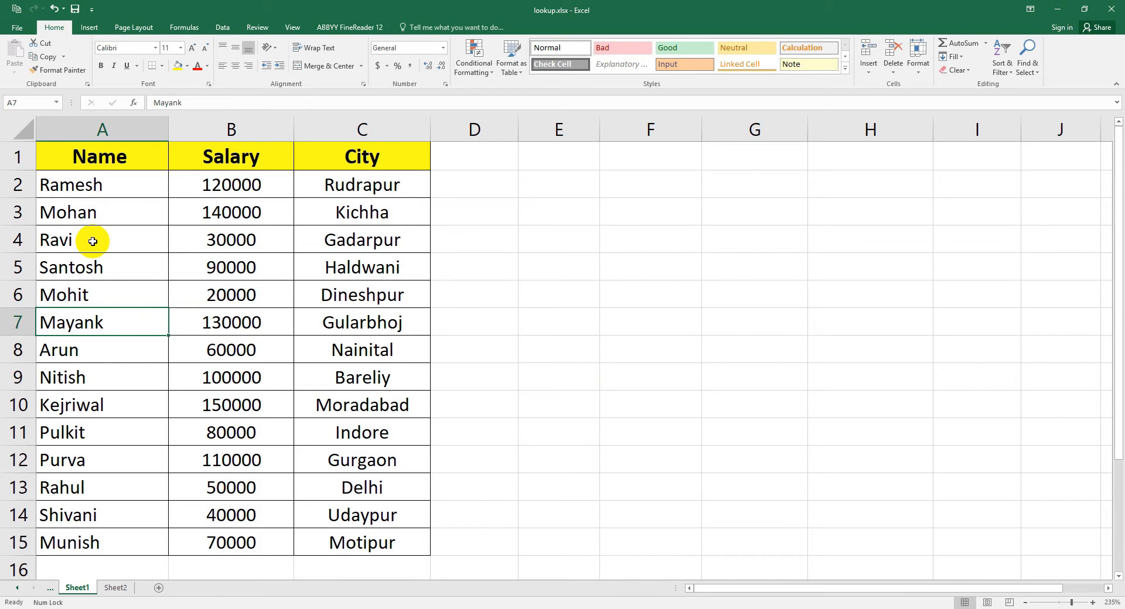
left_click(115, 187)
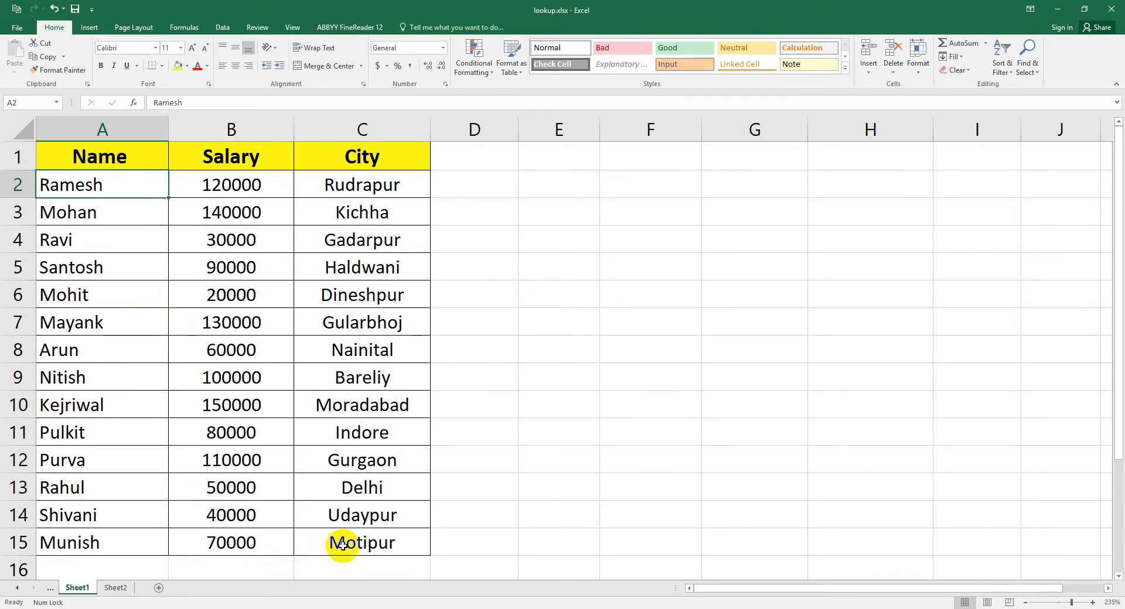
left_click(376, 549, "shift")
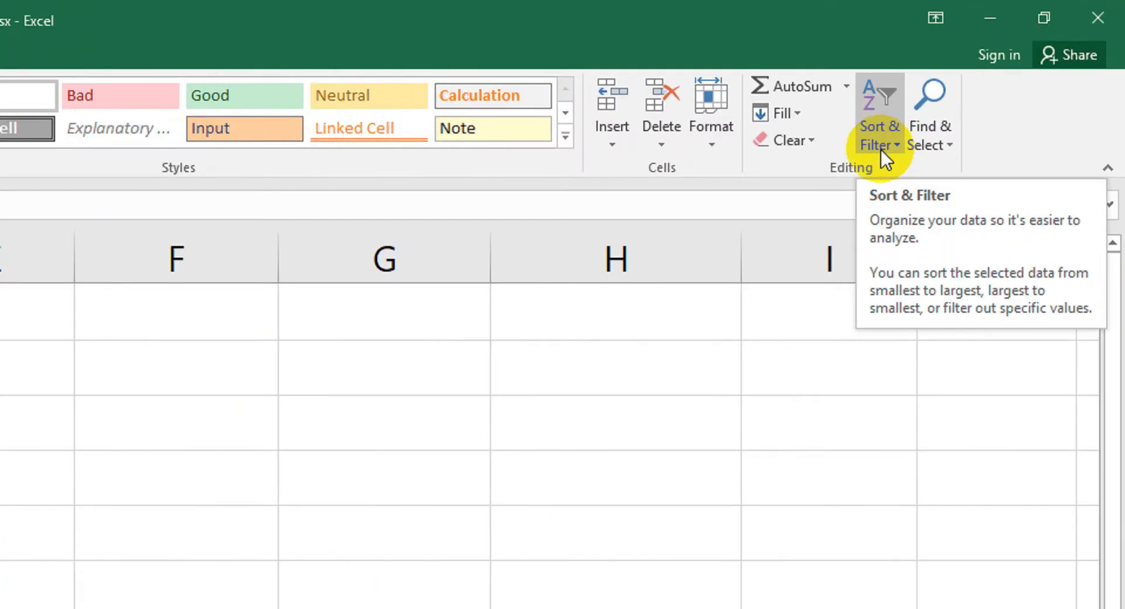
left_click(880, 150)
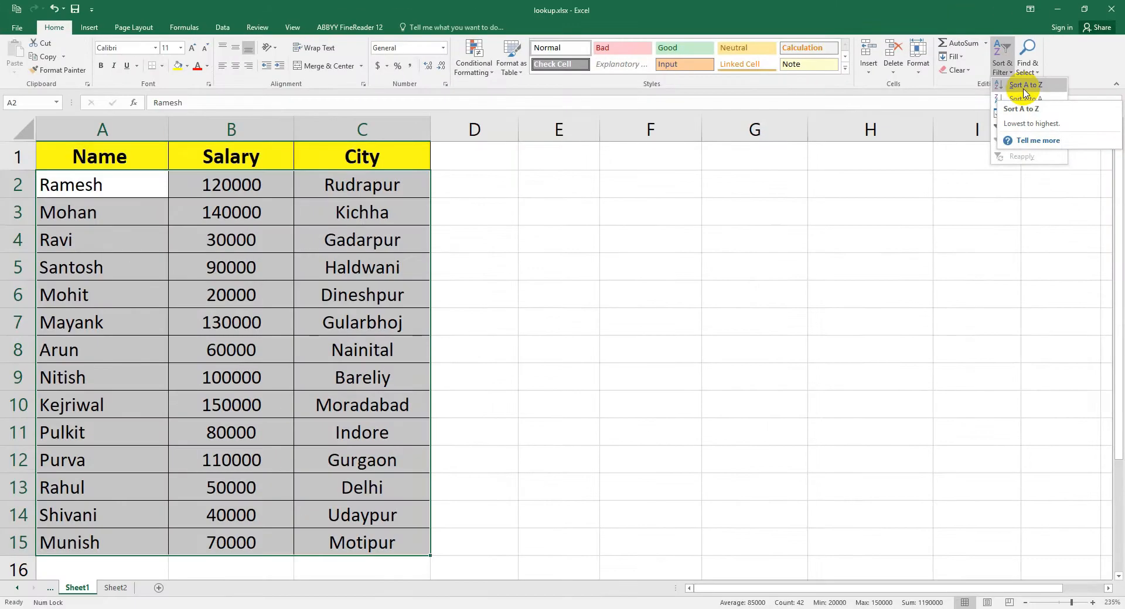
left_click(922, 178)
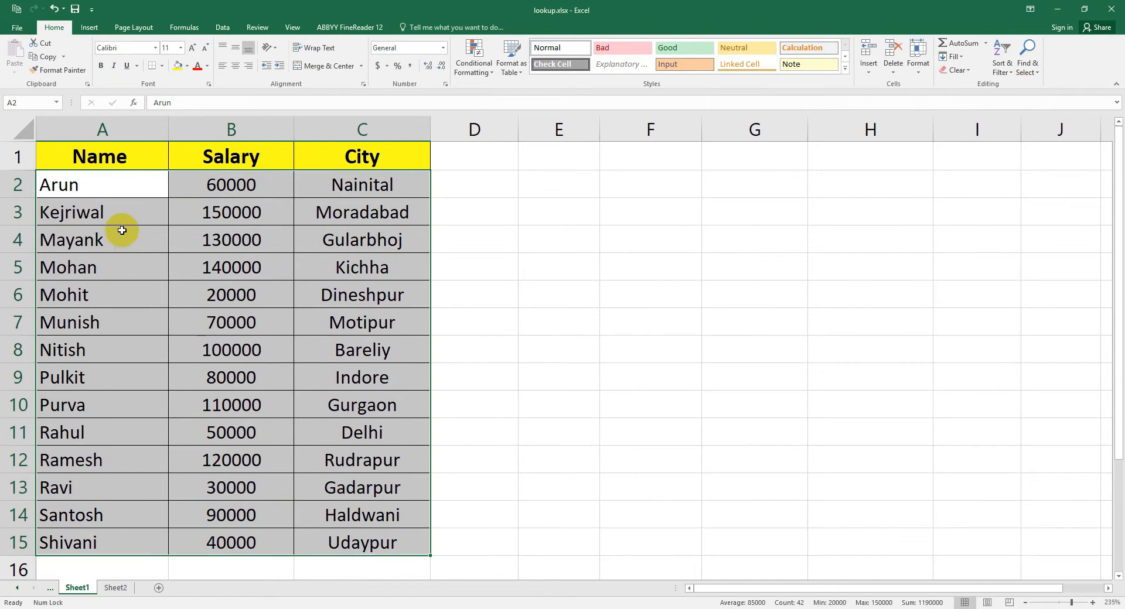
Copy the Name, Salary and City headers from A1:C1 to E1:G1, and enter the name from A2 in lowercase in E2
left_click(171, 271)
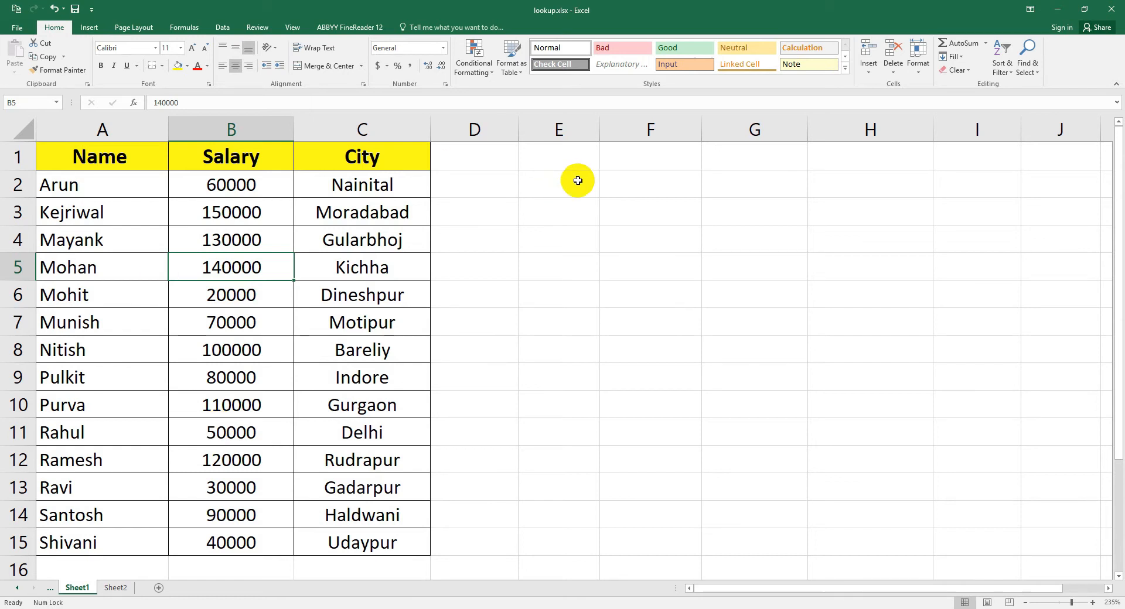
left_click_drag(111, 159, 314, 155)
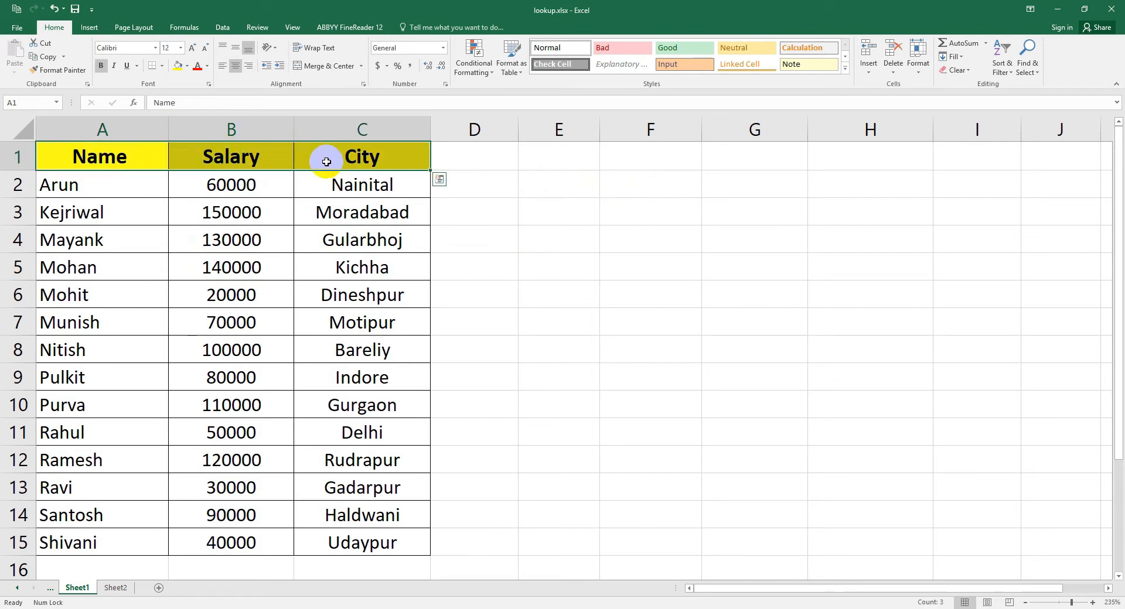
key("ctrl+c")
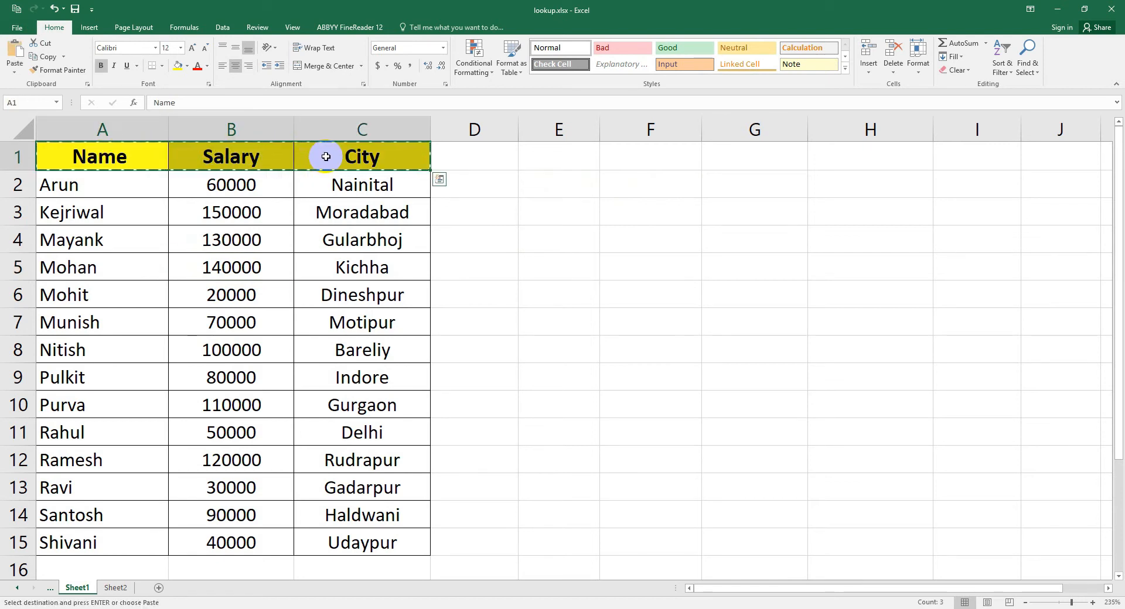
left_click(548, 155)
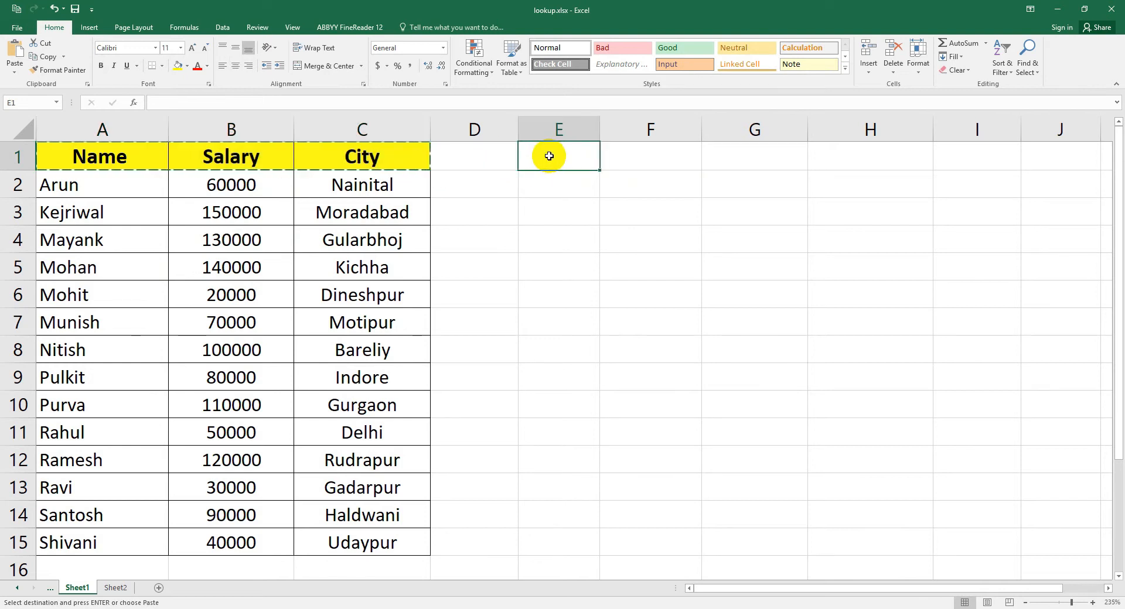
key("ctrl+v")
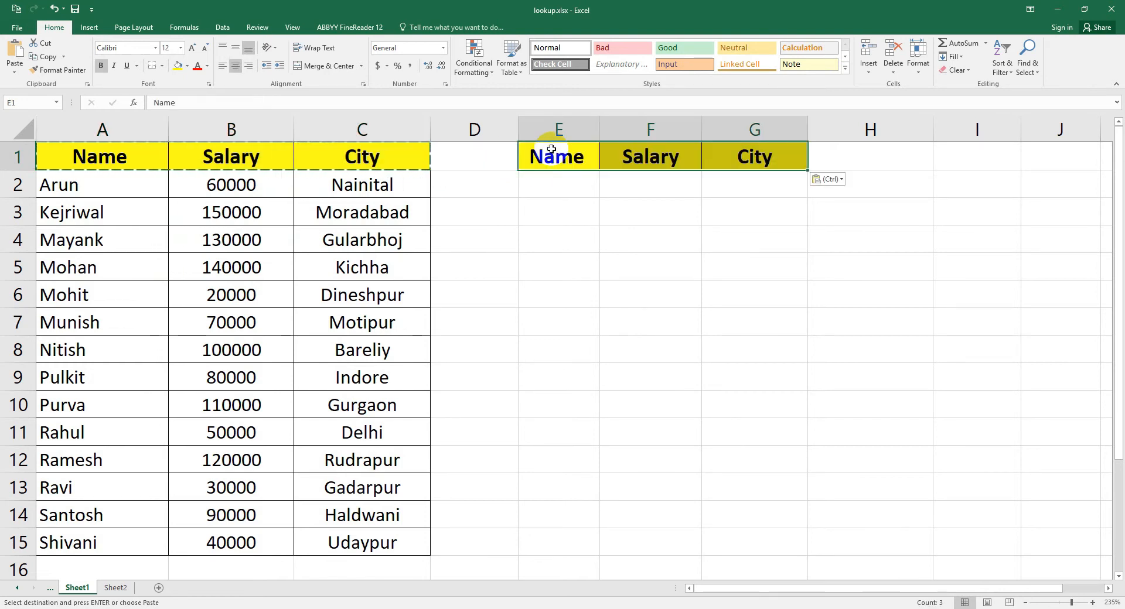
left_click(559, 184)
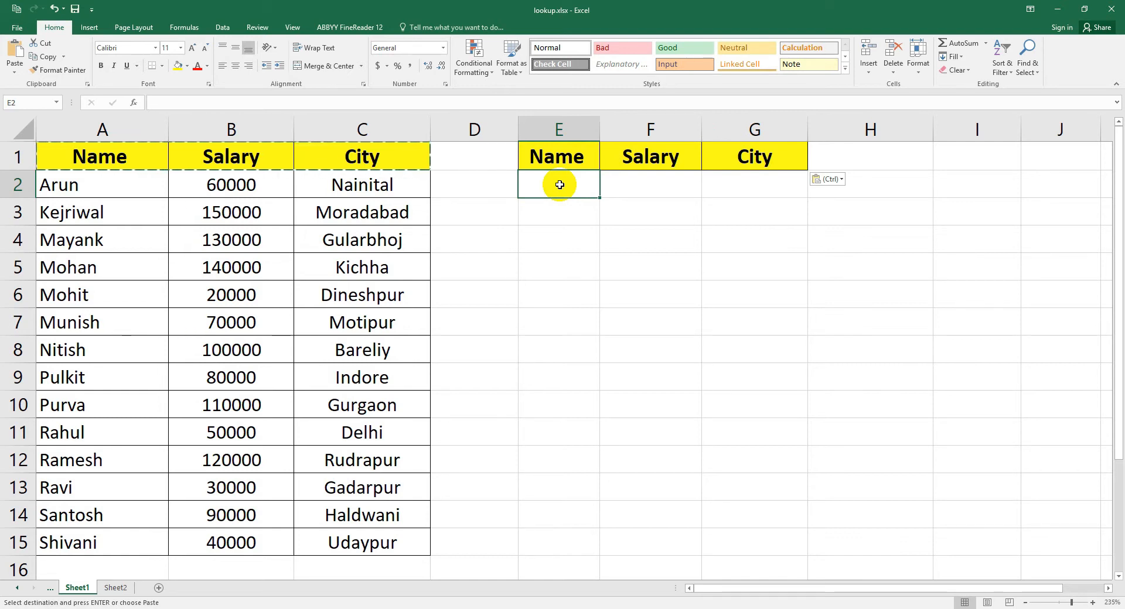
type("arun")
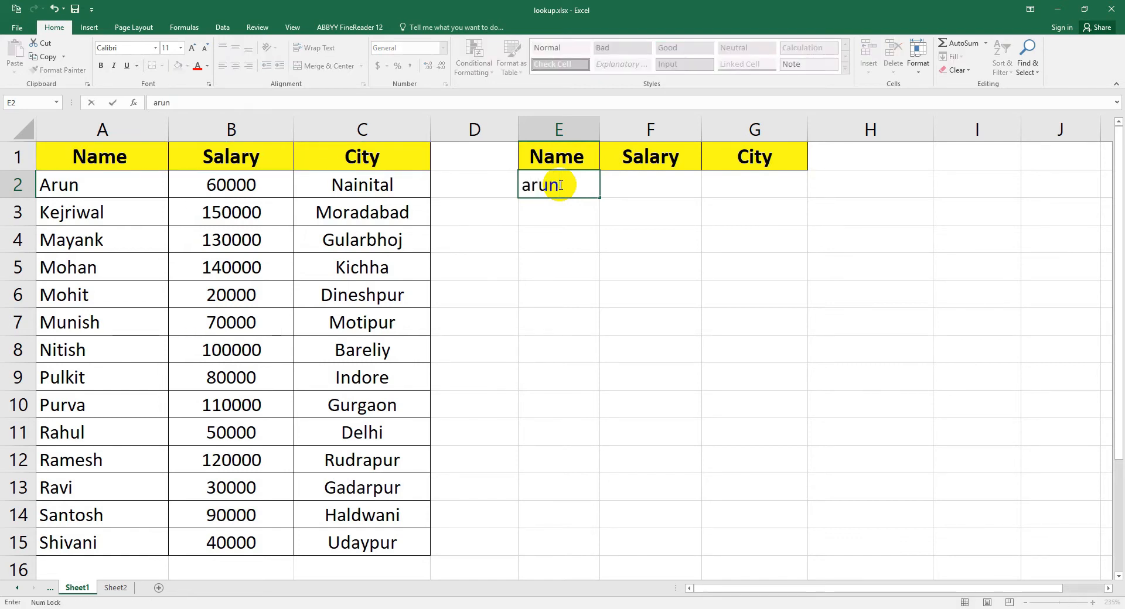
Enter the formula =LOOKUP(E2,A2:C15,B2:B15) in F2 to return the salary for the name in E2
left_click(624, 193)
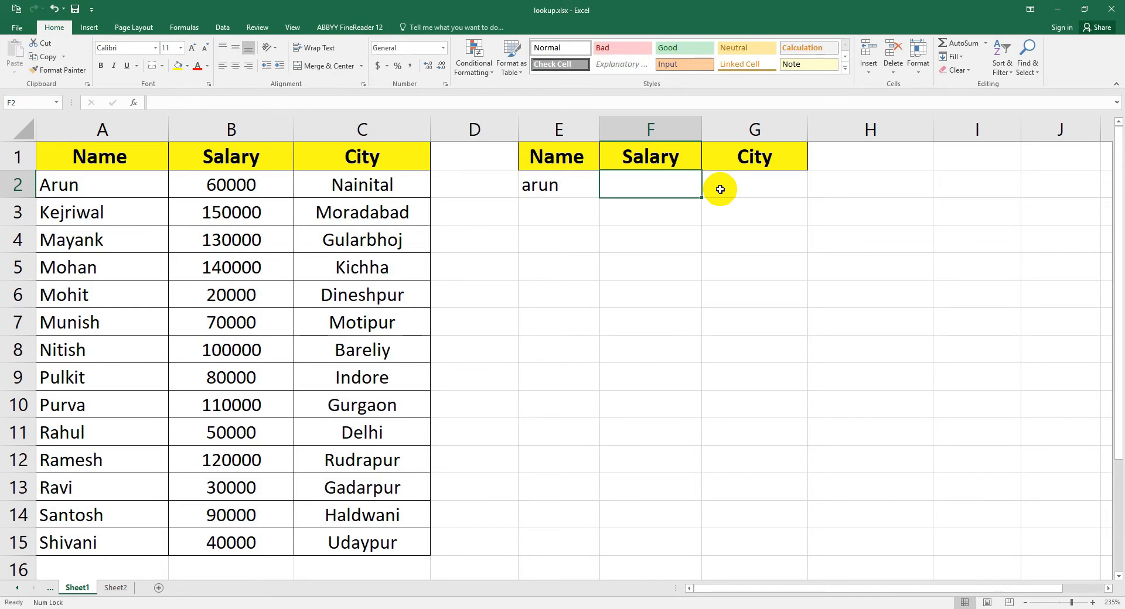
type("=")
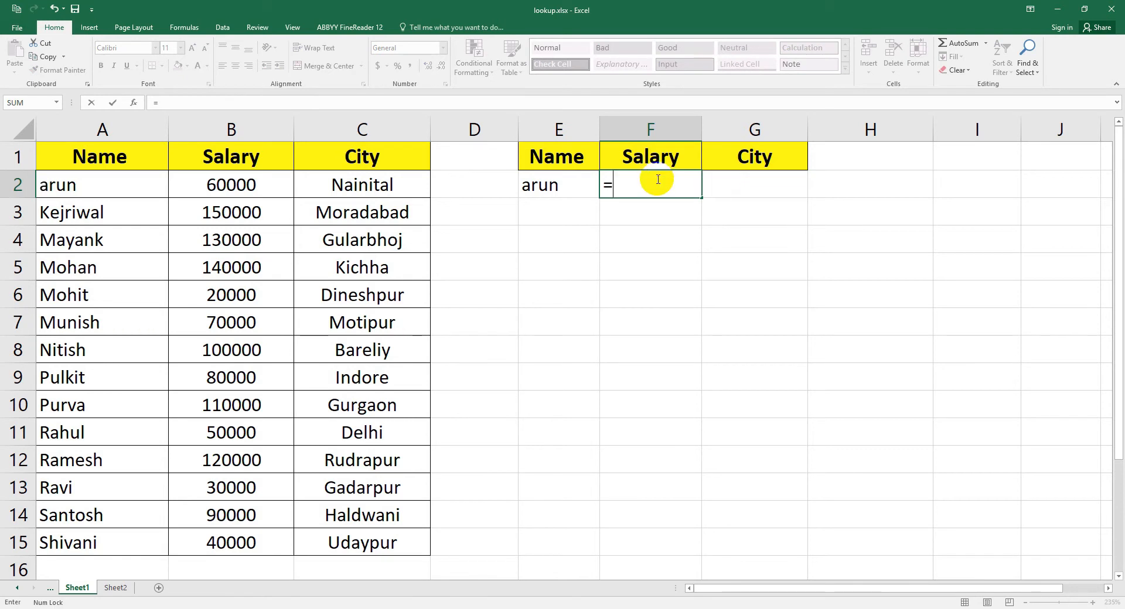
type("l")
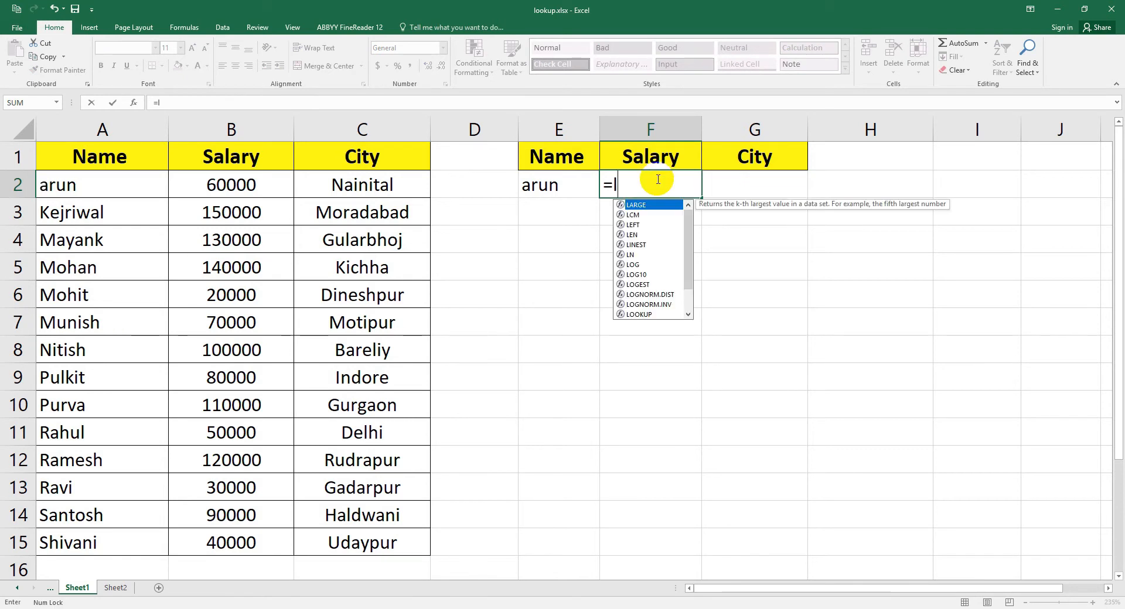
type("ook")
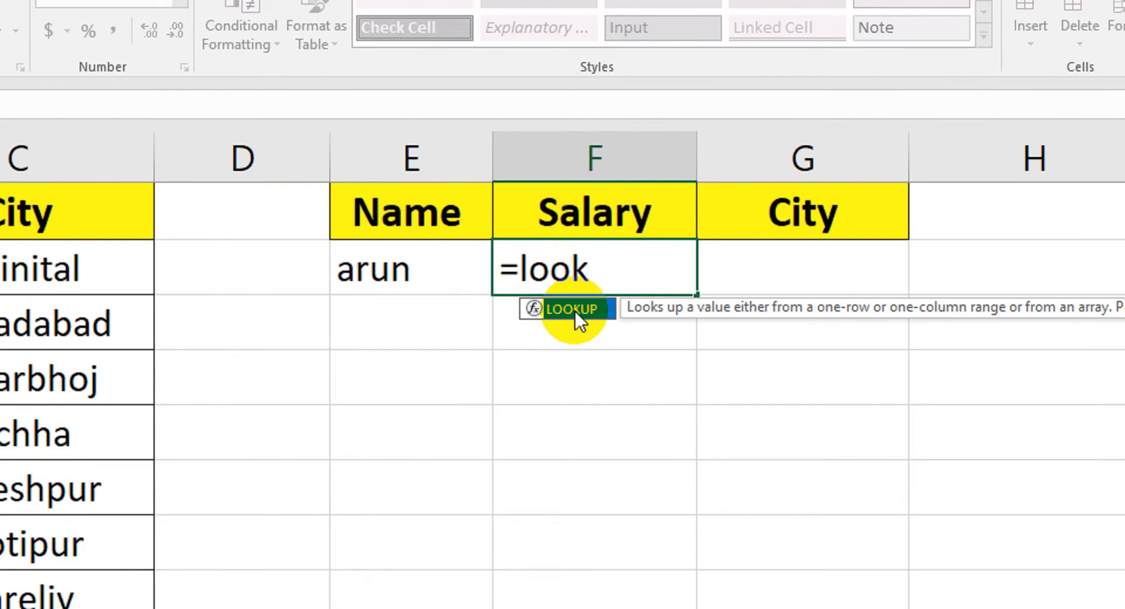
double_click(574, 308)
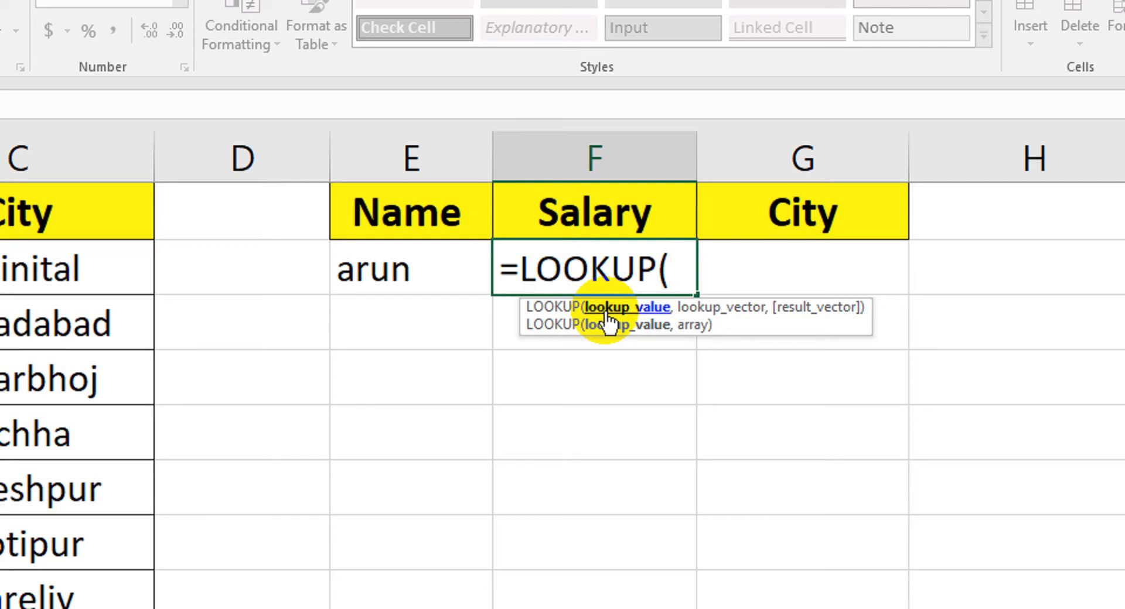
left_click(392, 269)
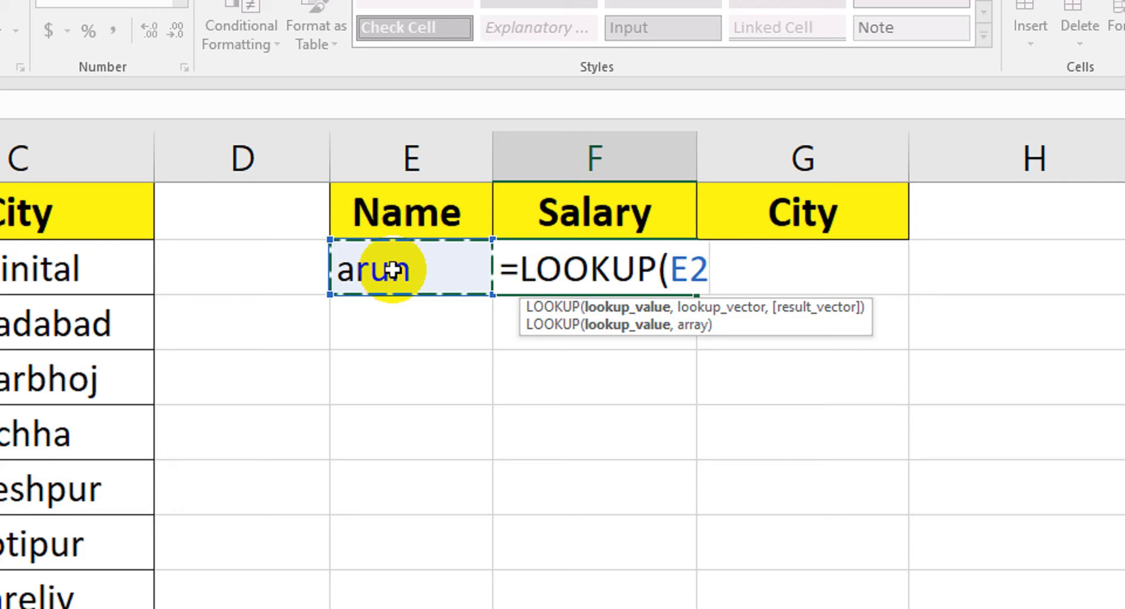
type(",")
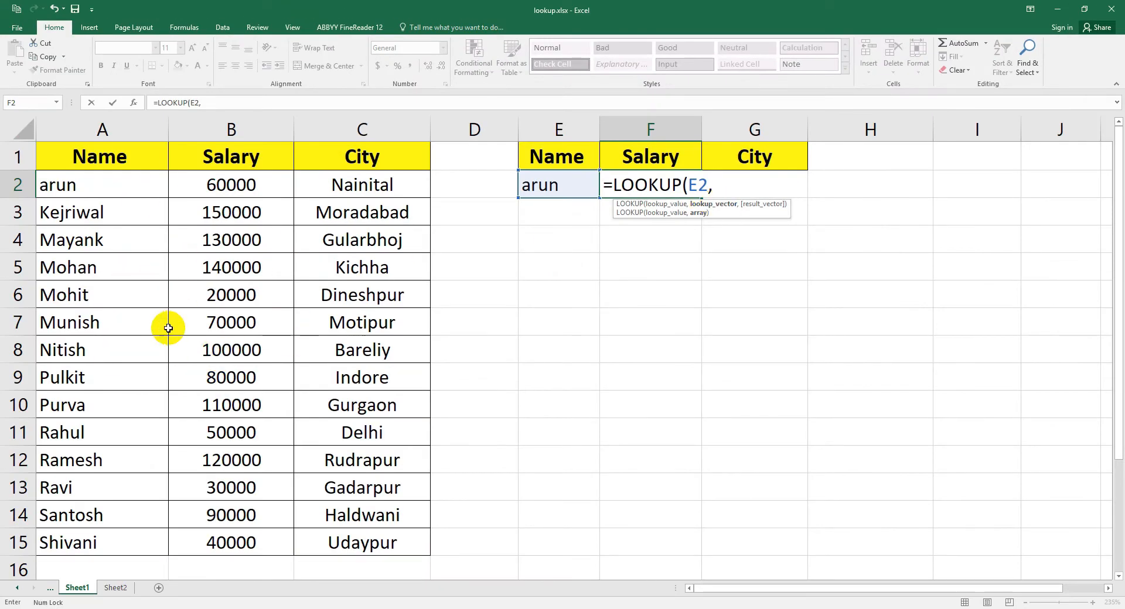
left_click_drag(227, 201, 370, 543)
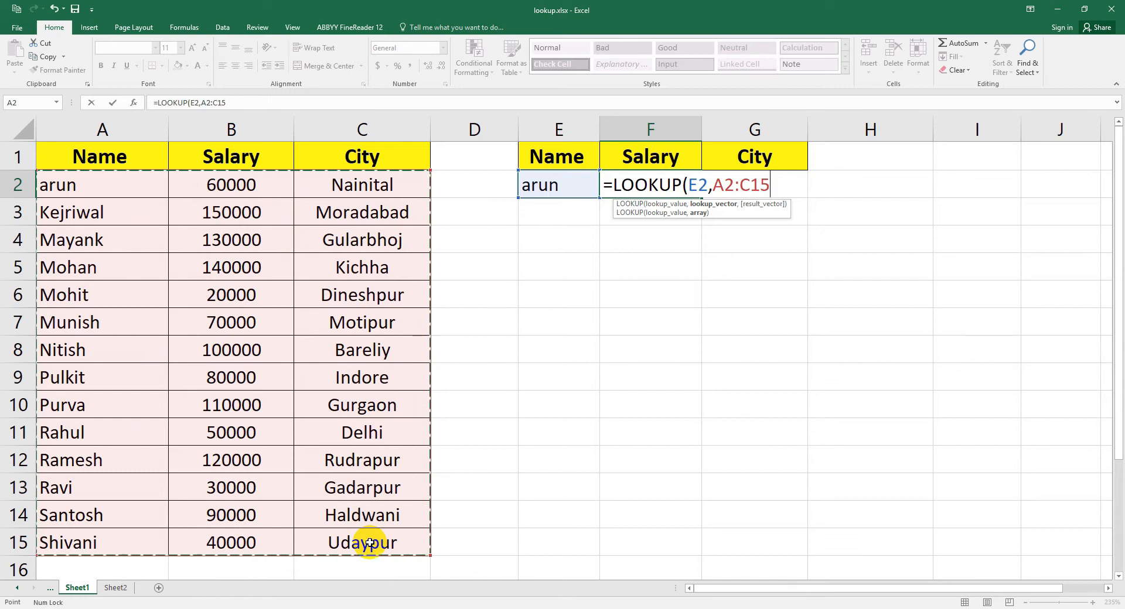
type(",")
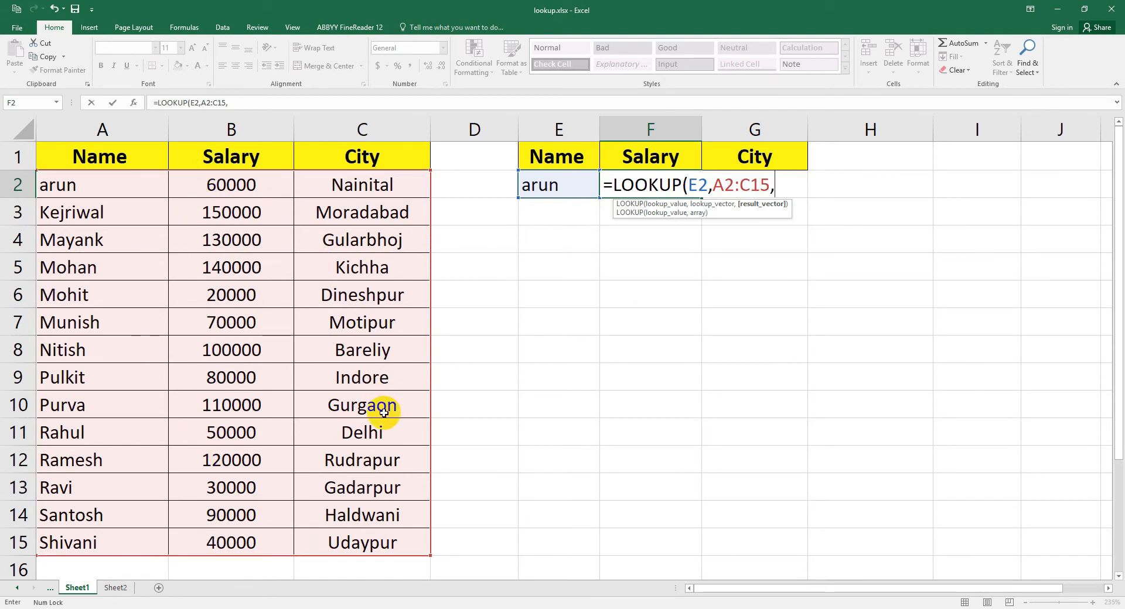
left_click_drag(220, 179, 199, 534)
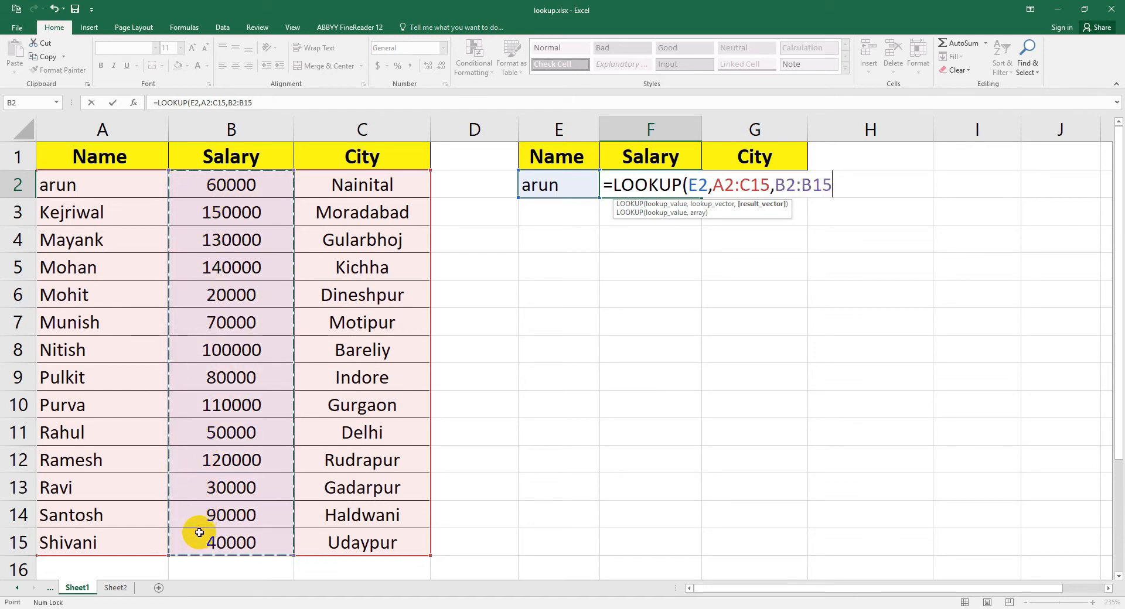
type(")")
key("Return")
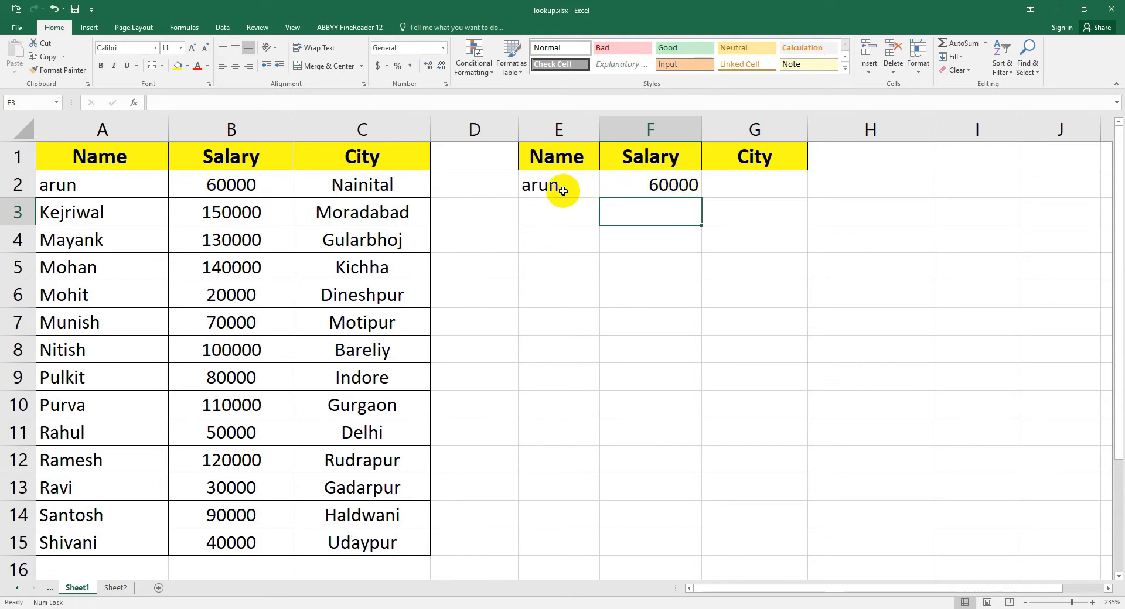
Enter the formula =LOOKUP(E2,A2:C15,C2:C15) in G2 to return the city for the name in E2
left_click(744, 185)
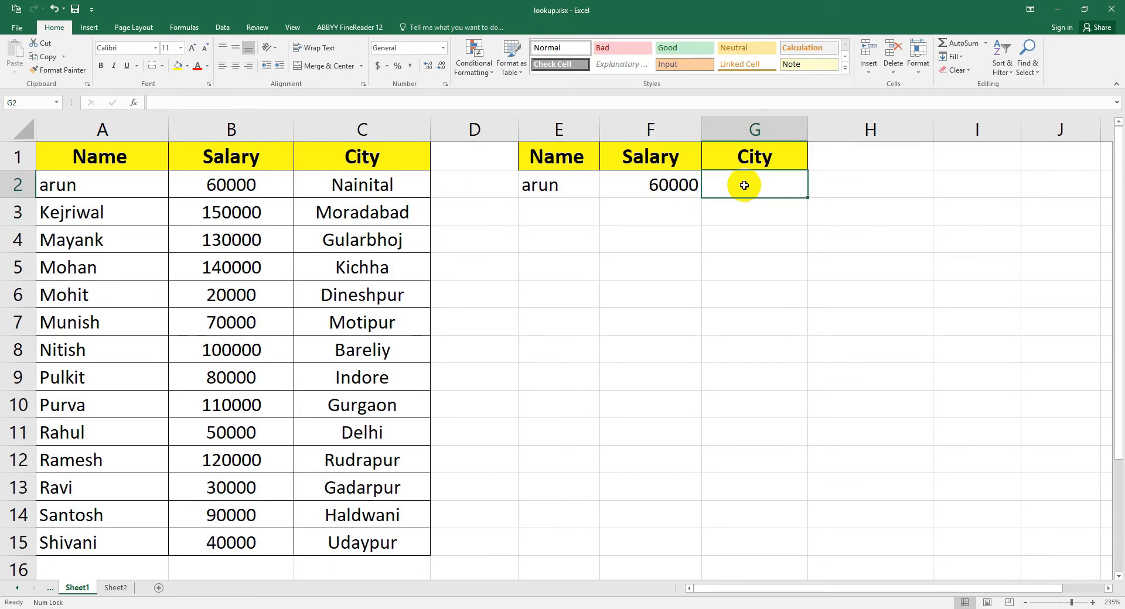
type("=look")
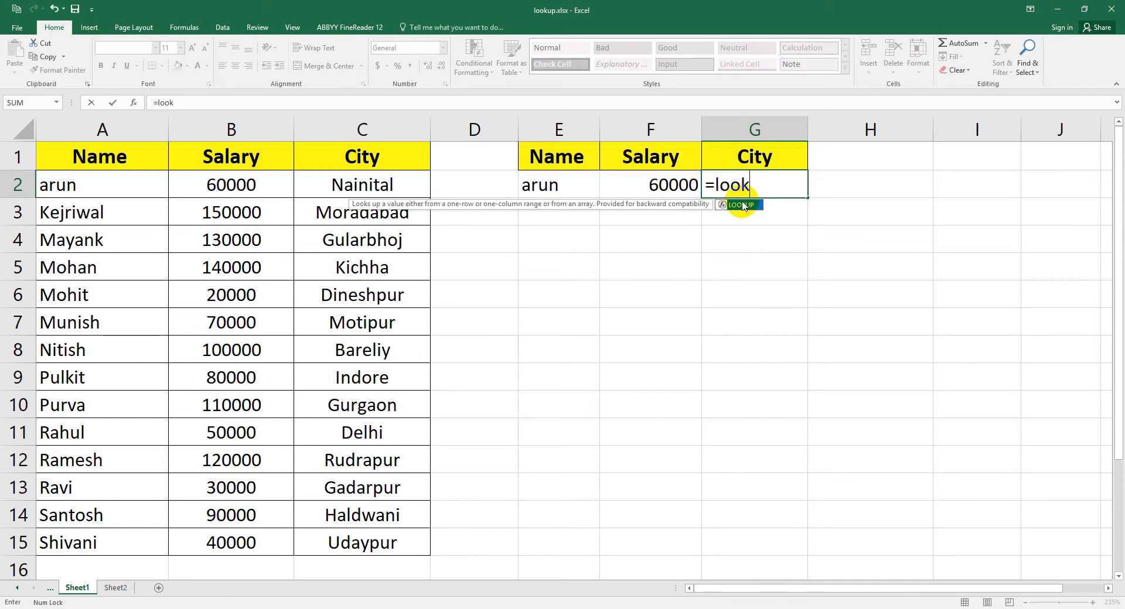
double_click(742, 205)
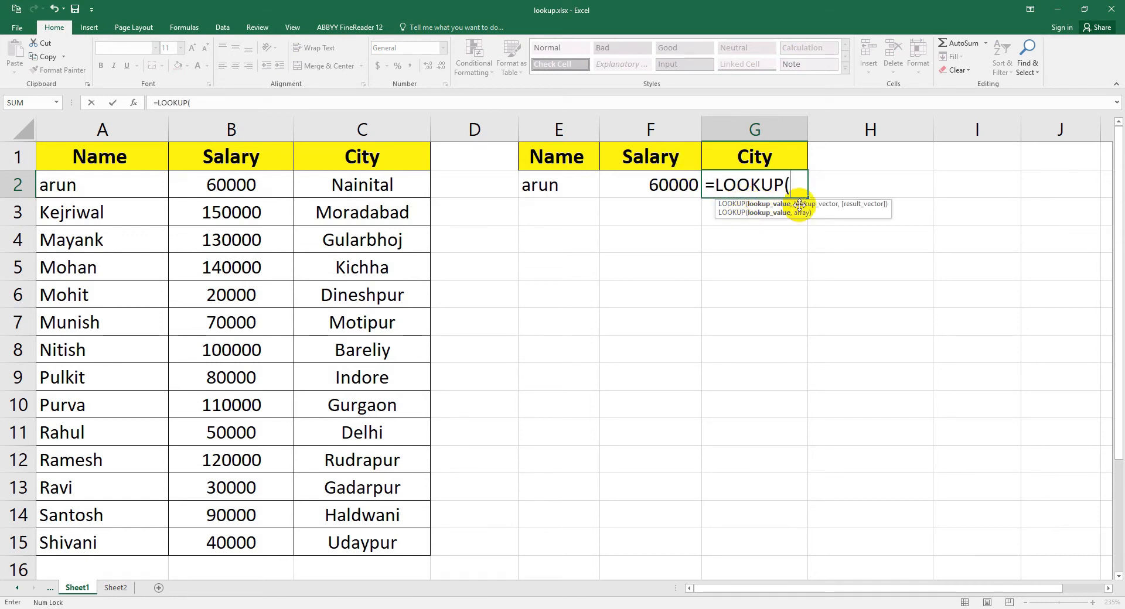
left_click(574, 185)
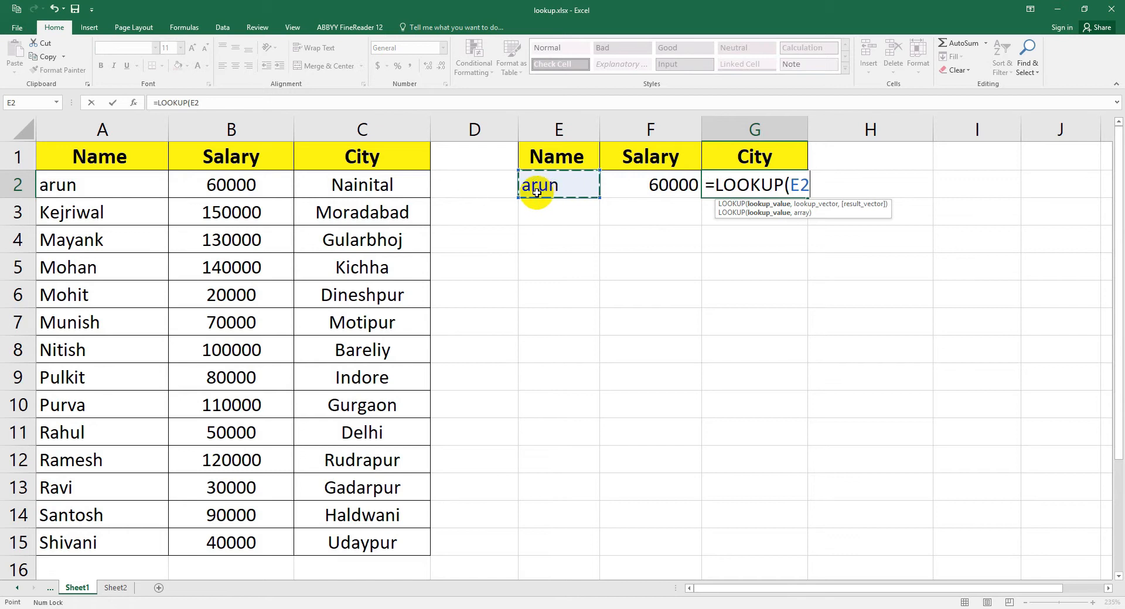
type(",")
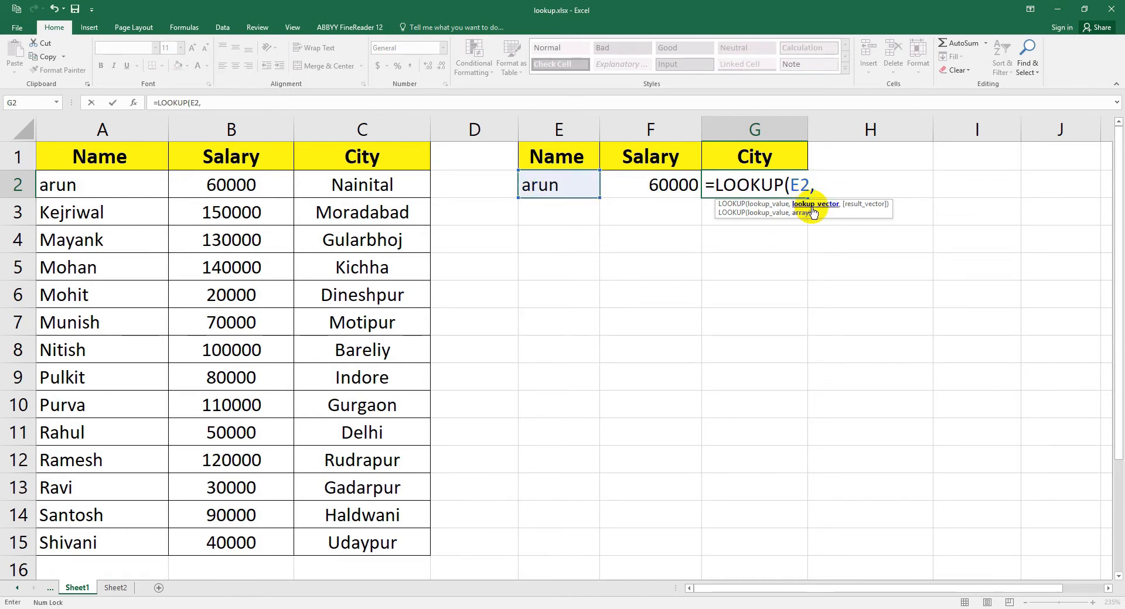
left_click_drag(59, 184, 369, 534)
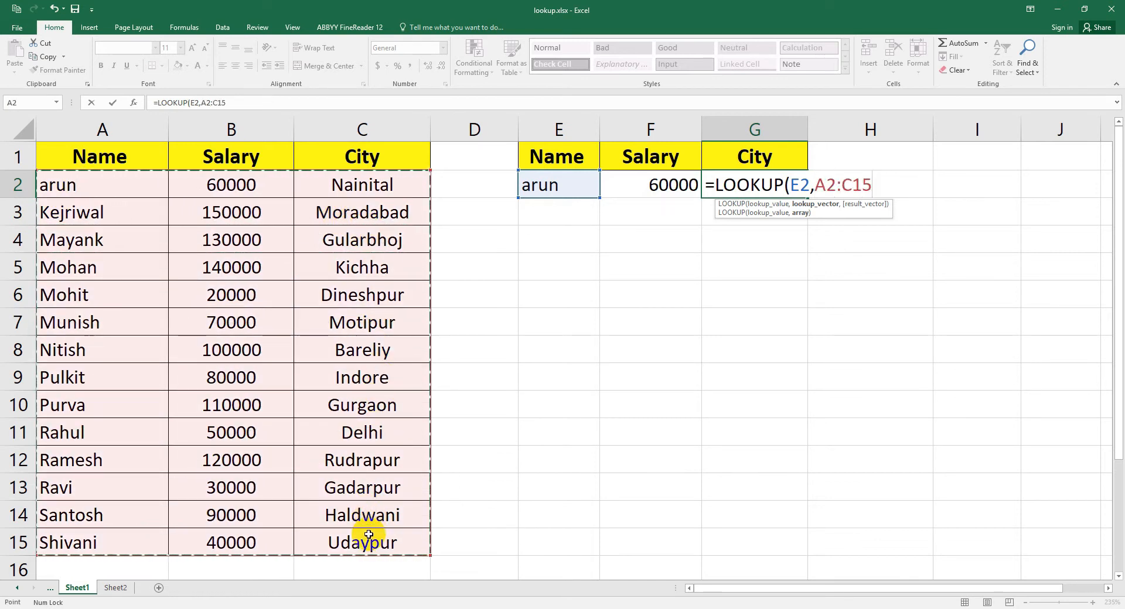
type(",")
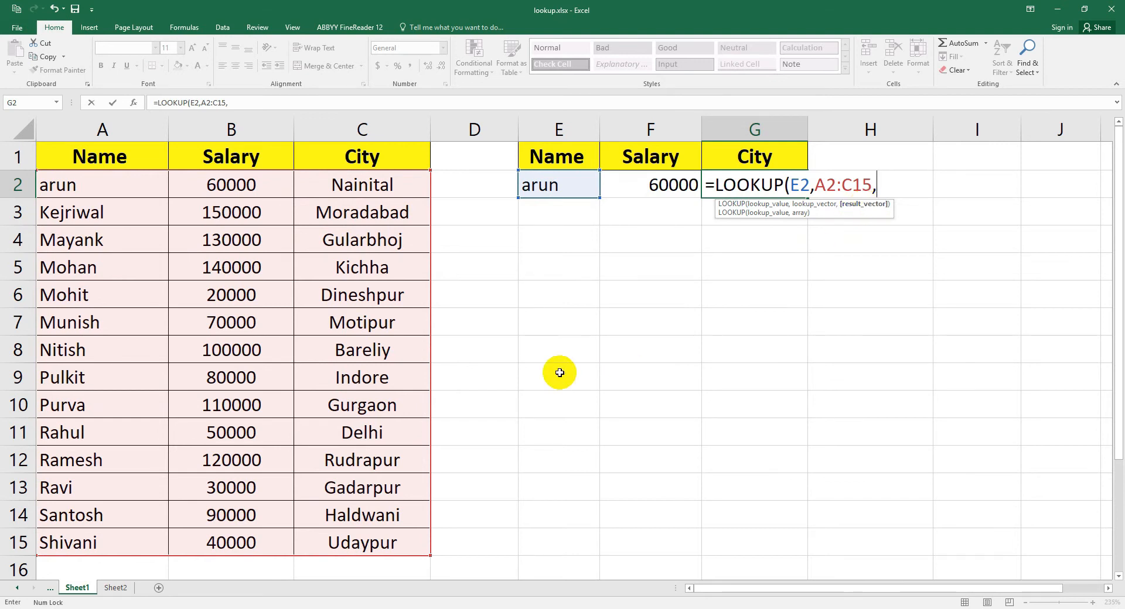
left_click_drag(402, 184, 365, 539)
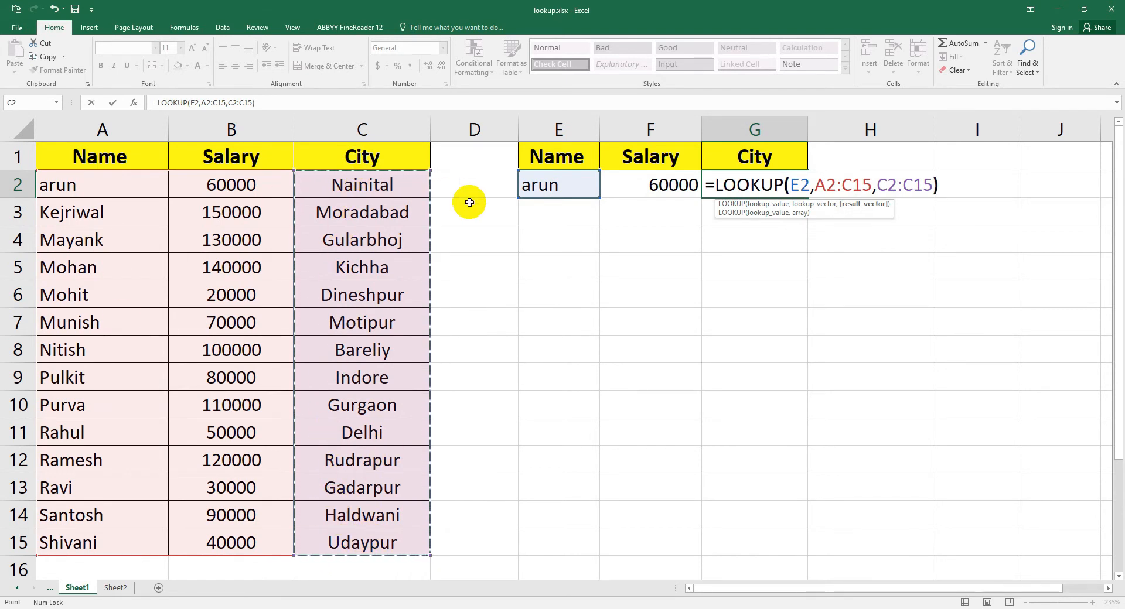
key("Return")
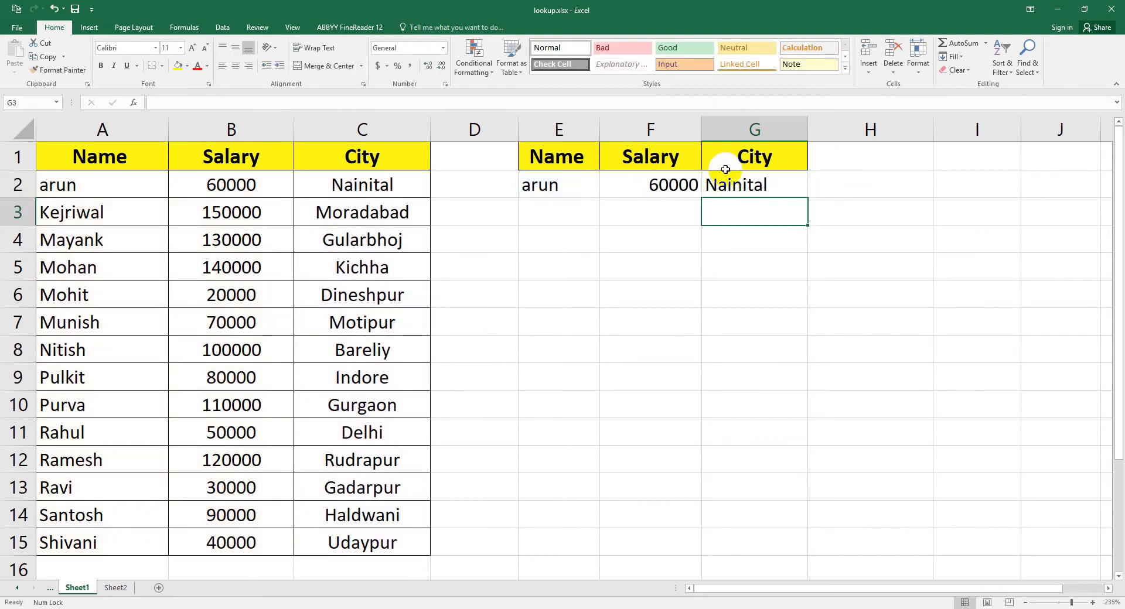
Replace the lookup name in E2 with the name listed in A13 to test both formulas
left_click(735, 192)
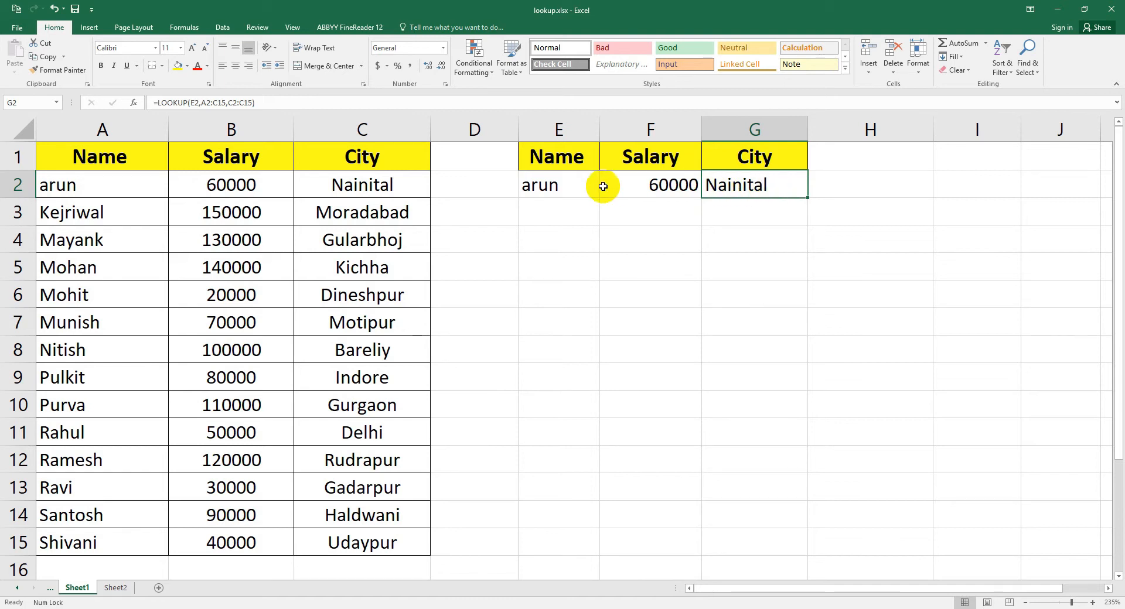
left_click(570, 185)
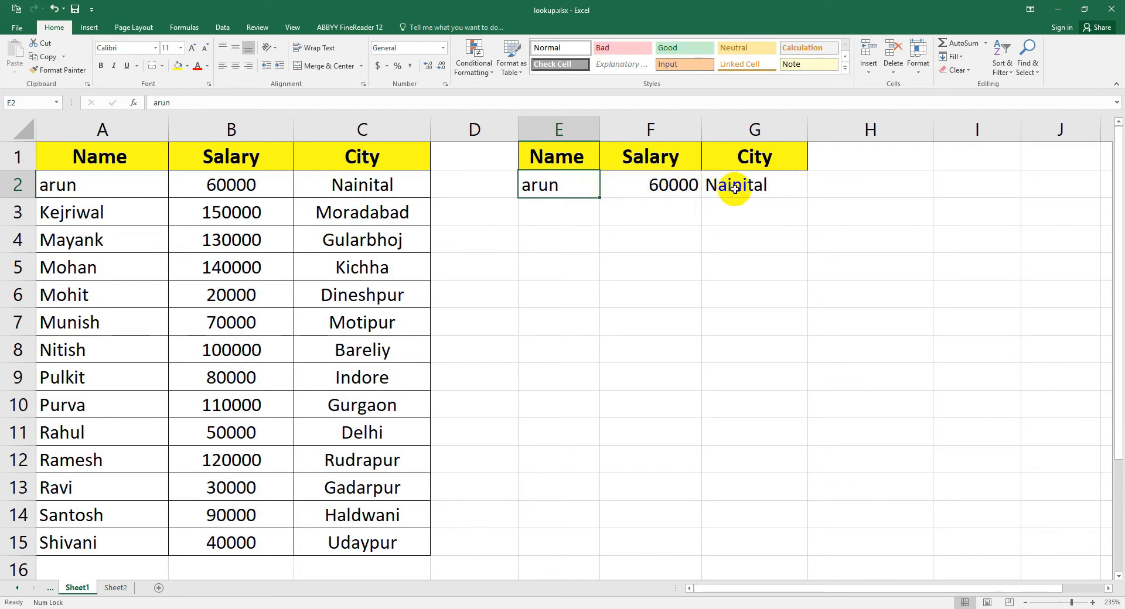
left_click(64, 492)
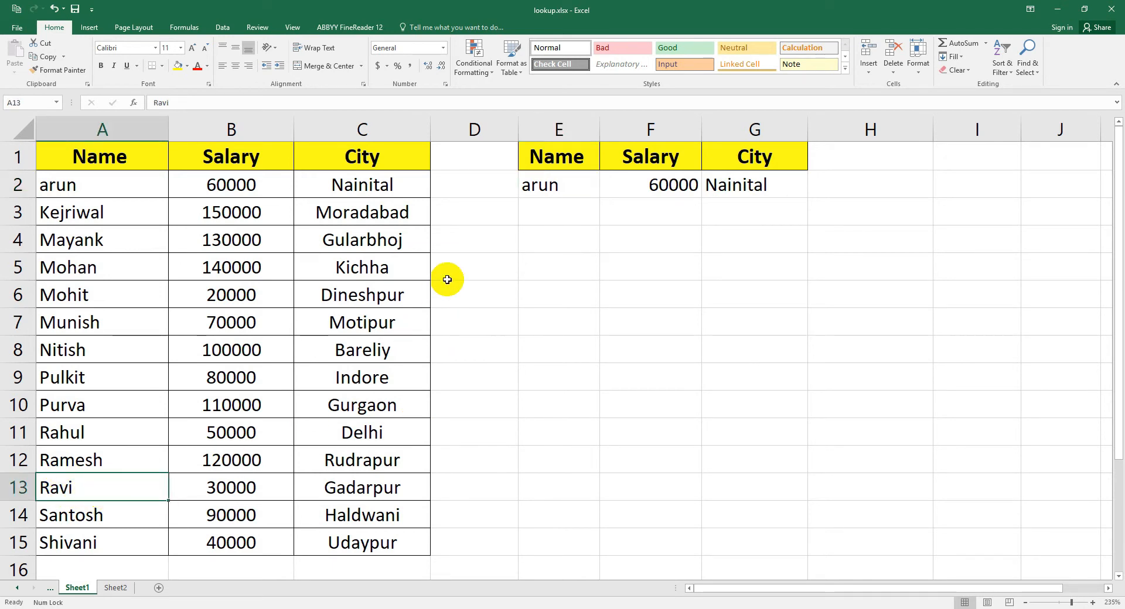
left_click(554, 185)
type("R")
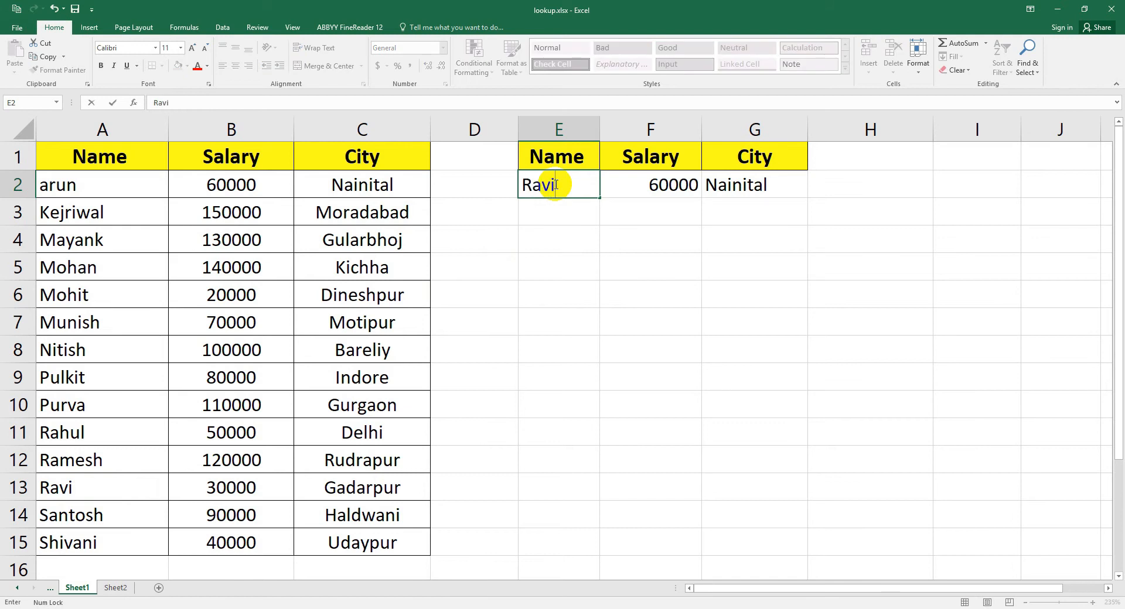
type("avi")
key("Return")
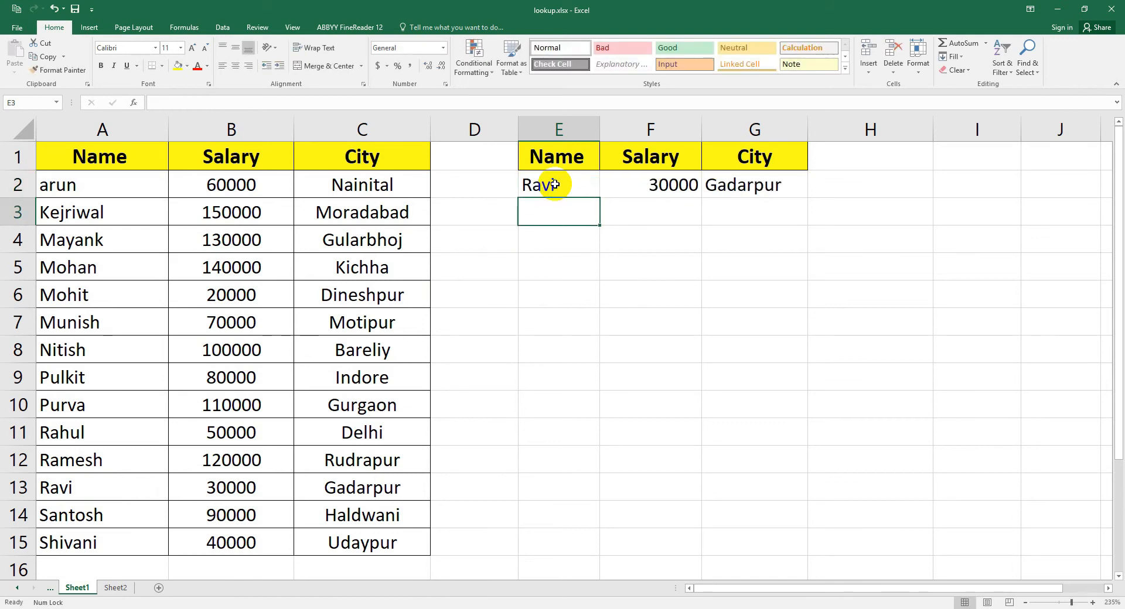
Compare the salary and city in B13:C13 with the LOOKUP results in F2:G2
left_click(208, 487)
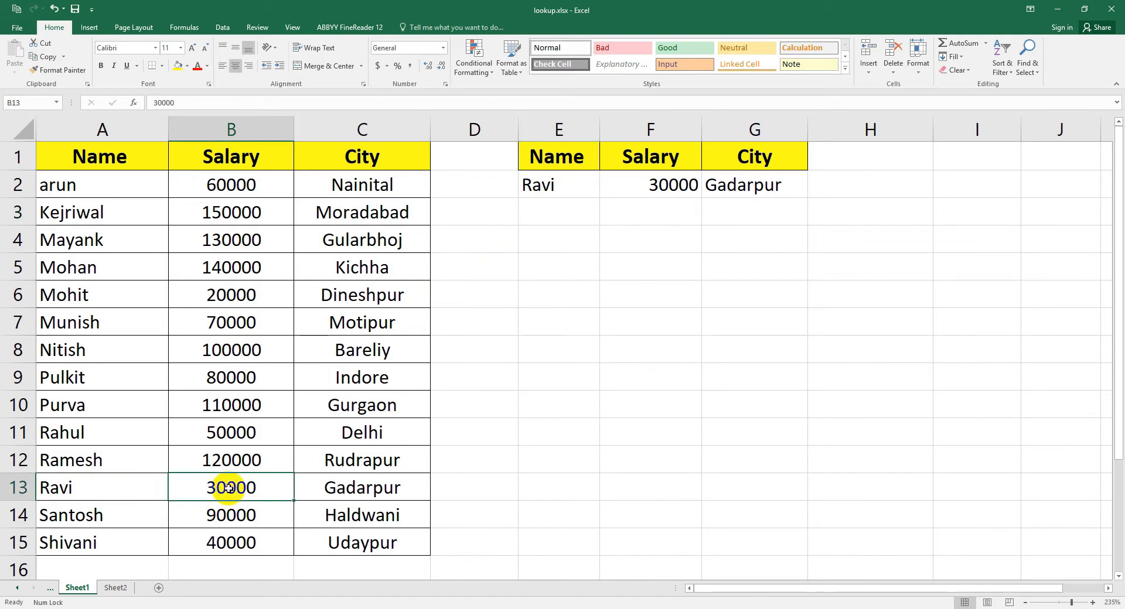
left_click(328, 486)
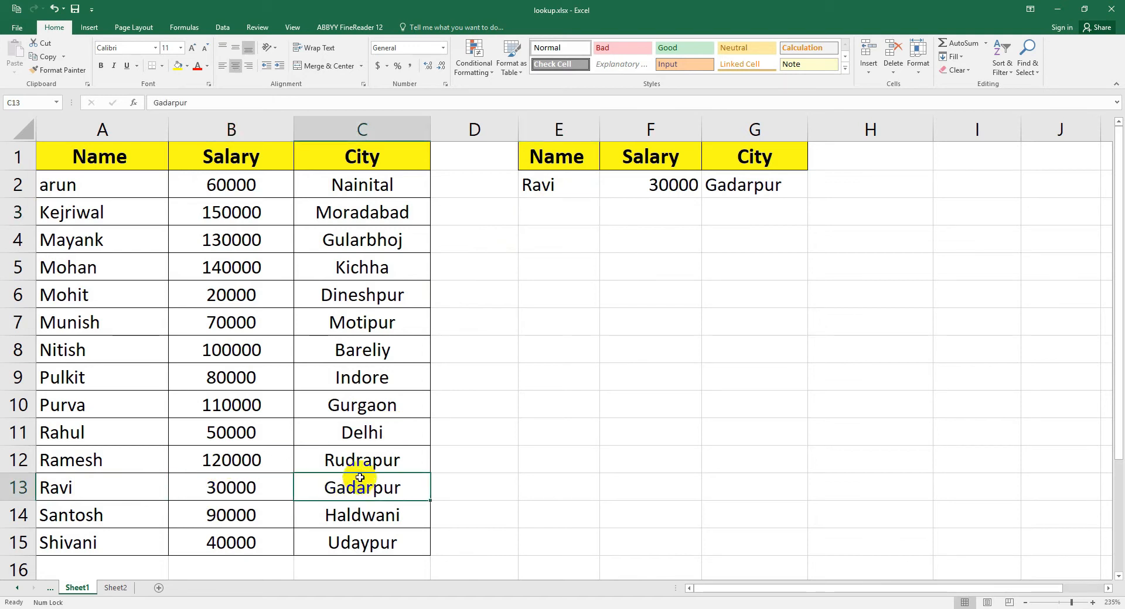
left_click(659, 184)
left_click(756, 184)
left_click(631, 182)
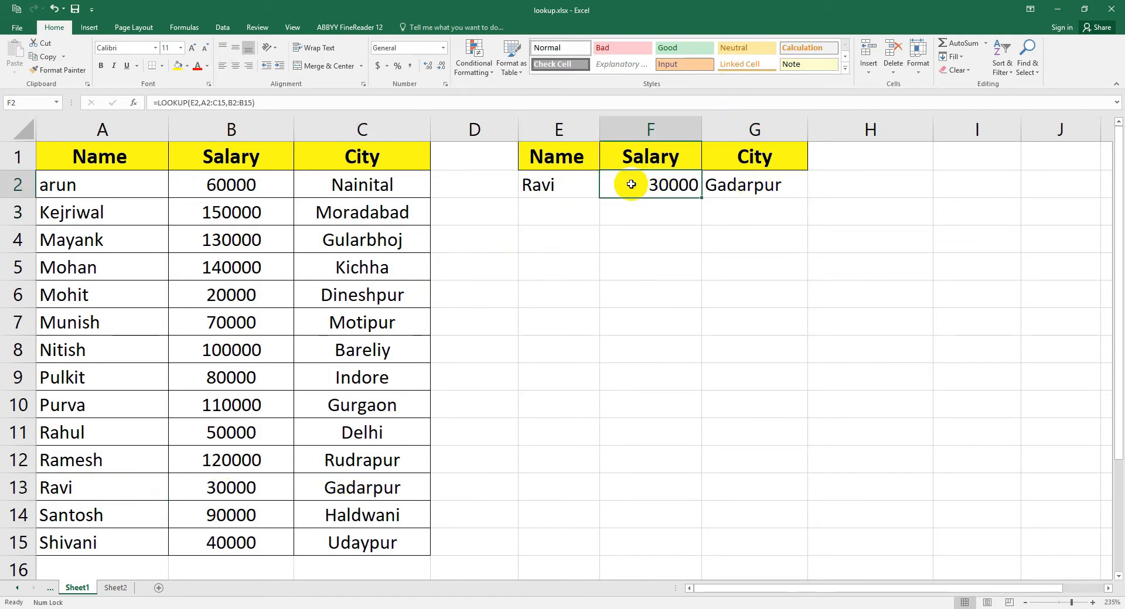
Replace the lookup name in E2 with the name listed in A10 and check the salary and city formulas in F2:G2
left_click(561, 187)
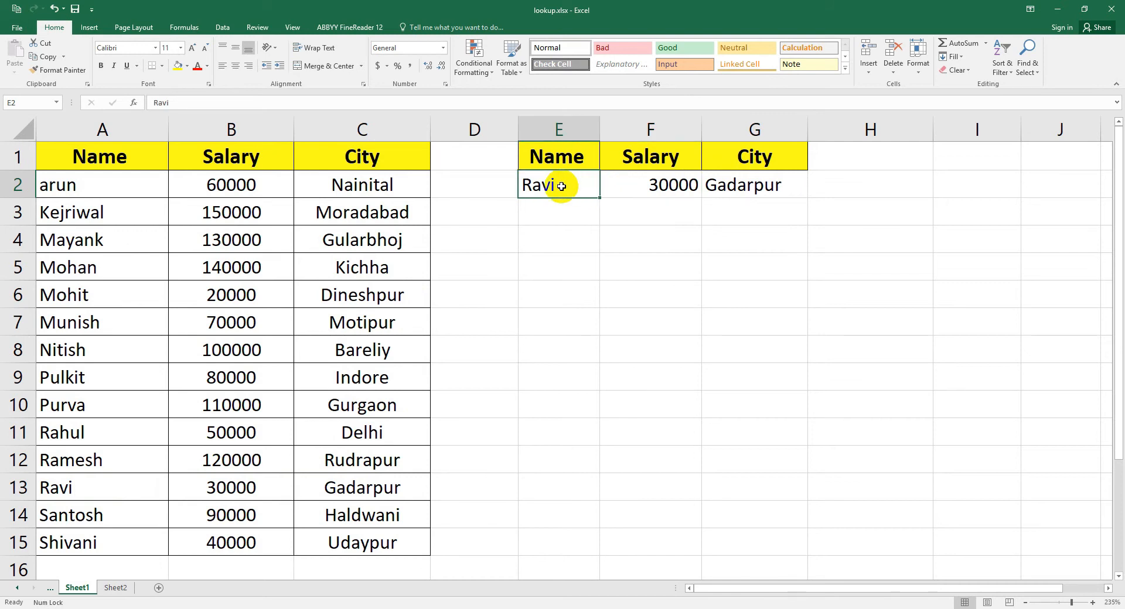
type("Pu")
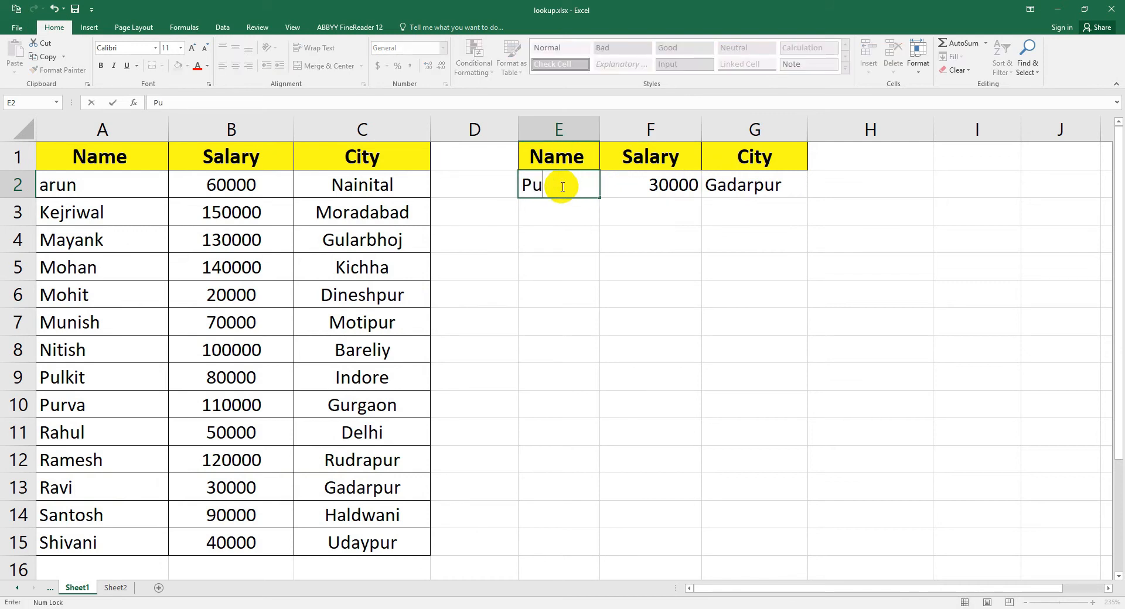
type("rva")
key("Return")
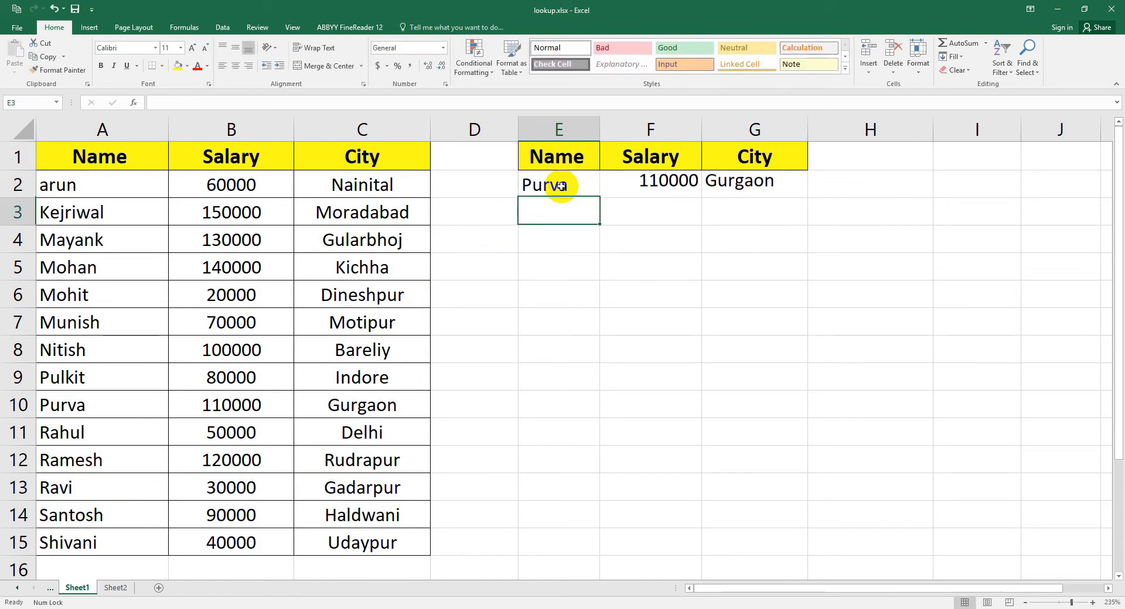
left_click(661, 187)
left_click(752, 193)
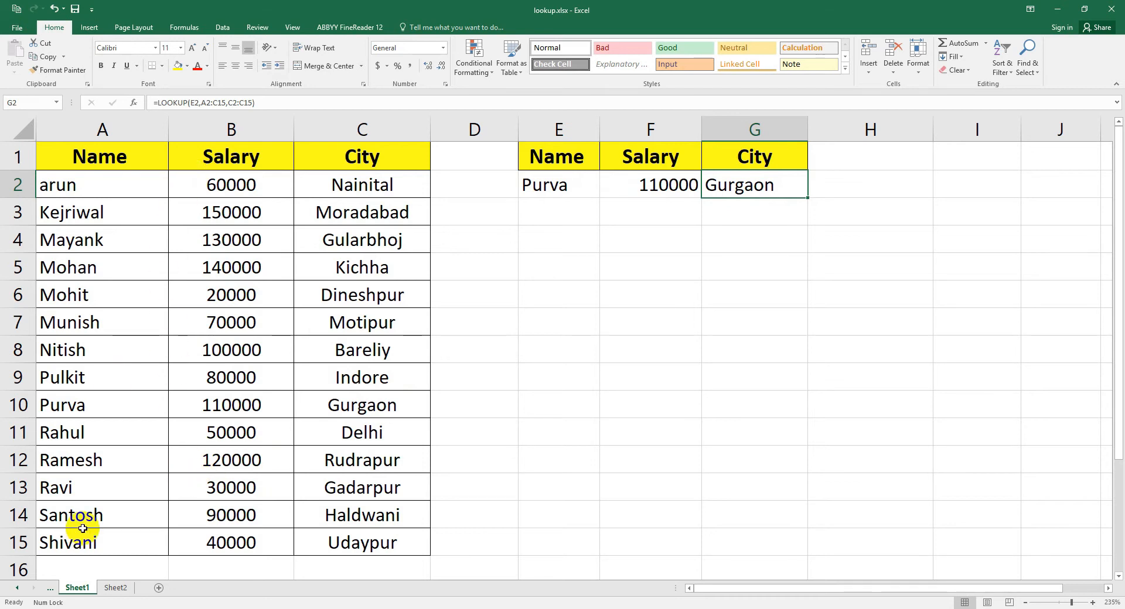
Enter the name listed in Sheet1's A9 as the lookup name in cell A2 of Sheet2
left_click(112, 588)
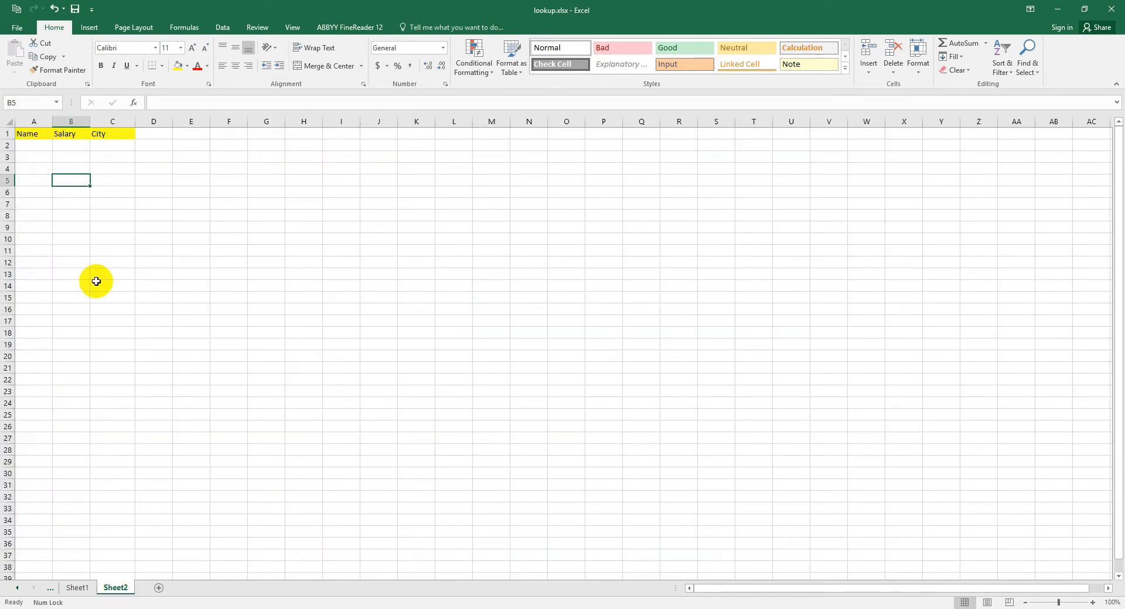
scroll(75, 219, "up", 13)
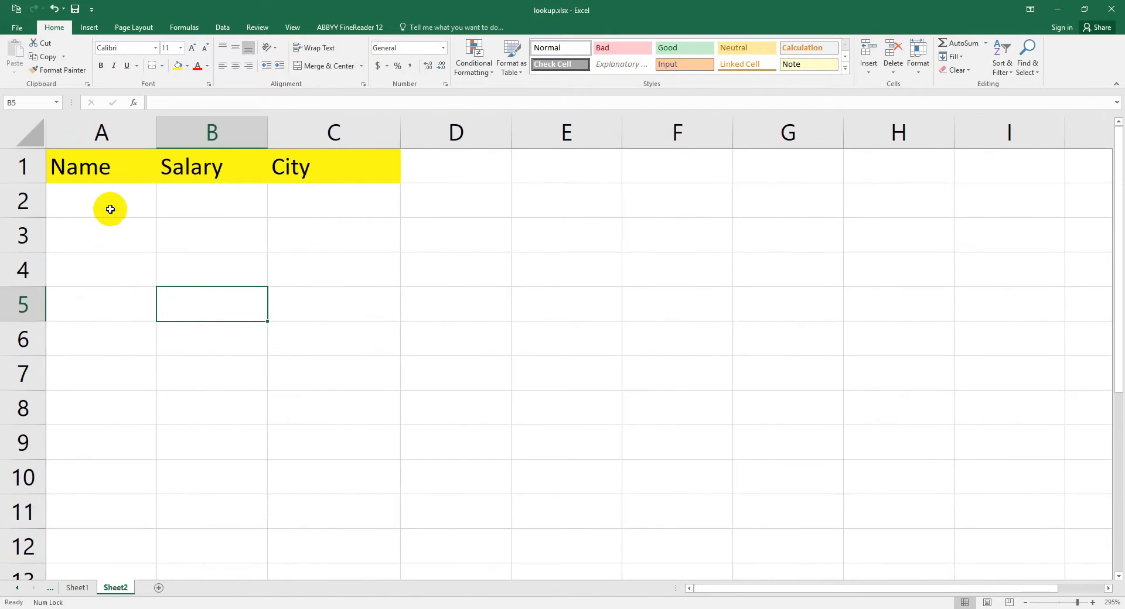
left_click(112, 203)
left_click(77, 588)
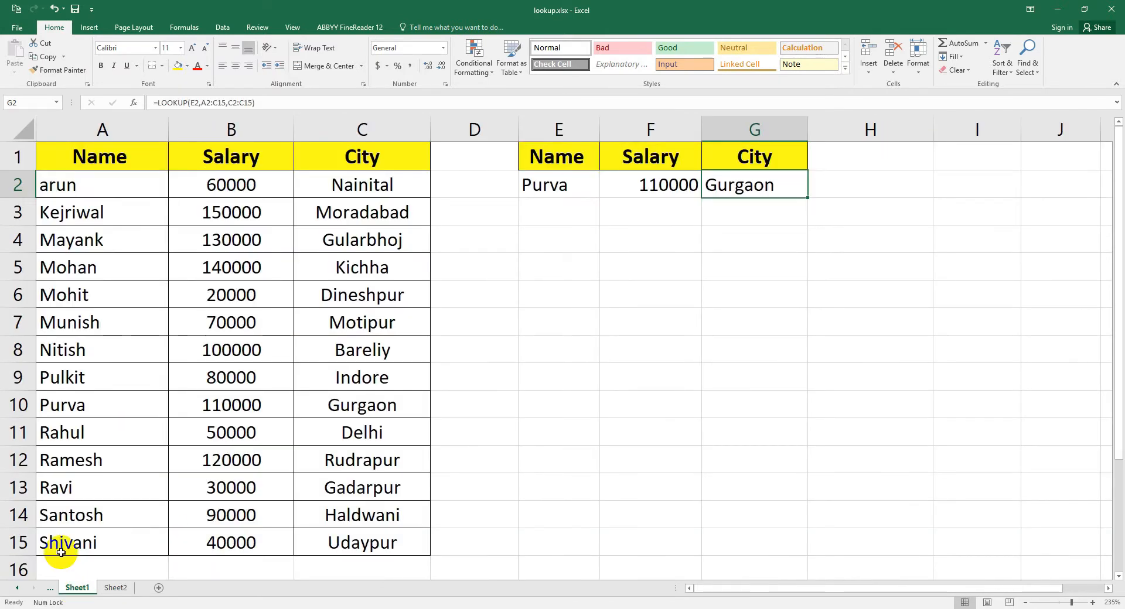
left_click(79, 377)
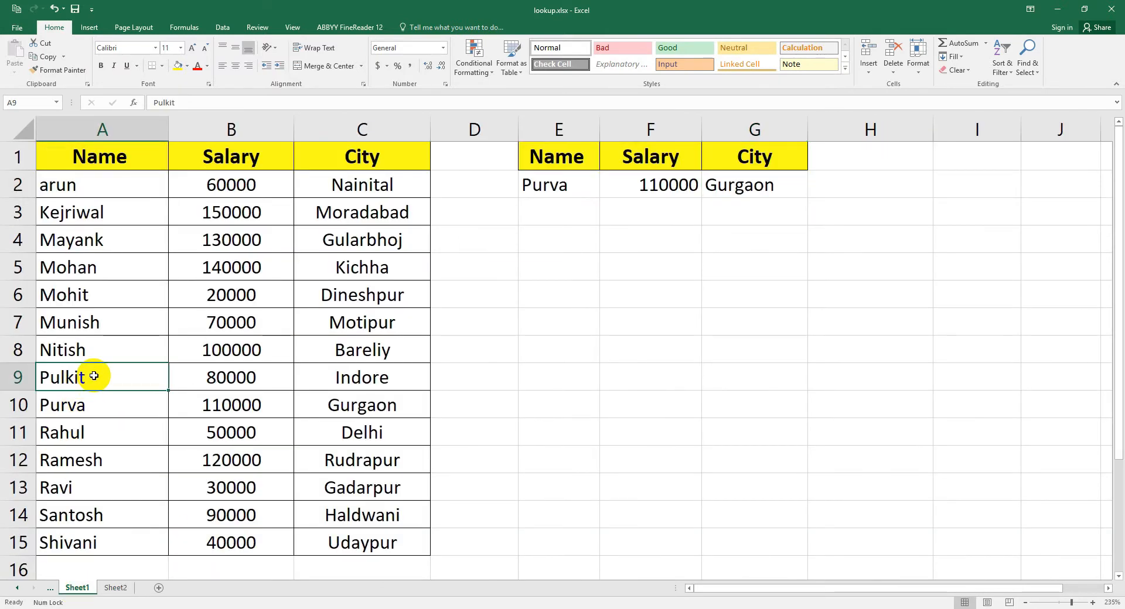
left_click(115, 588)
type("Pulkit")
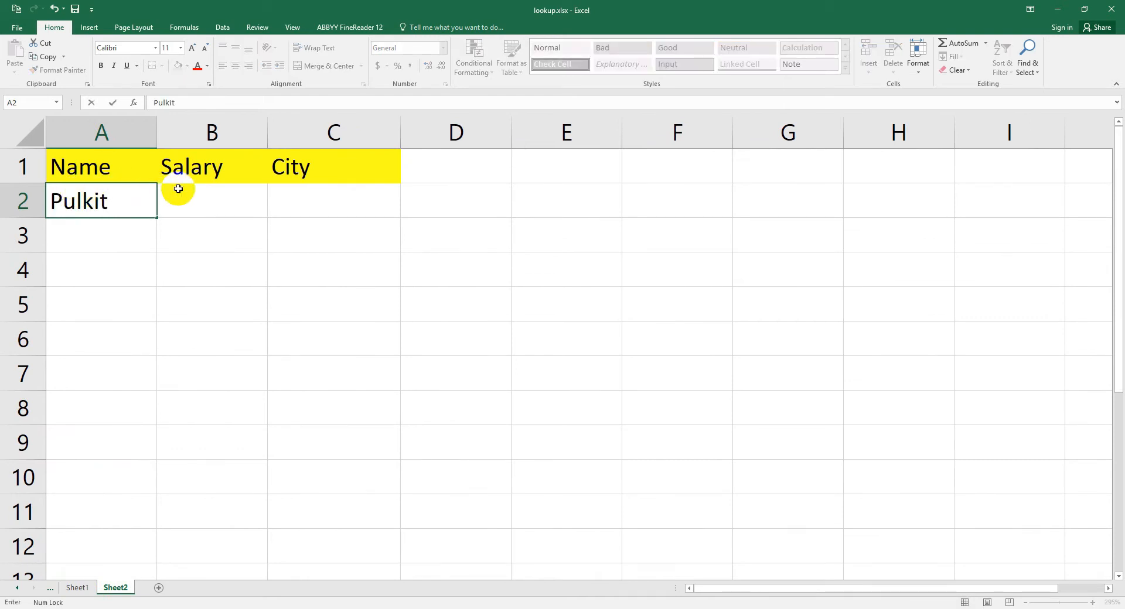
Start a LOOKUP formula in B2 of Sheet2 with A2 as the lookup value
left_click(175, 190)
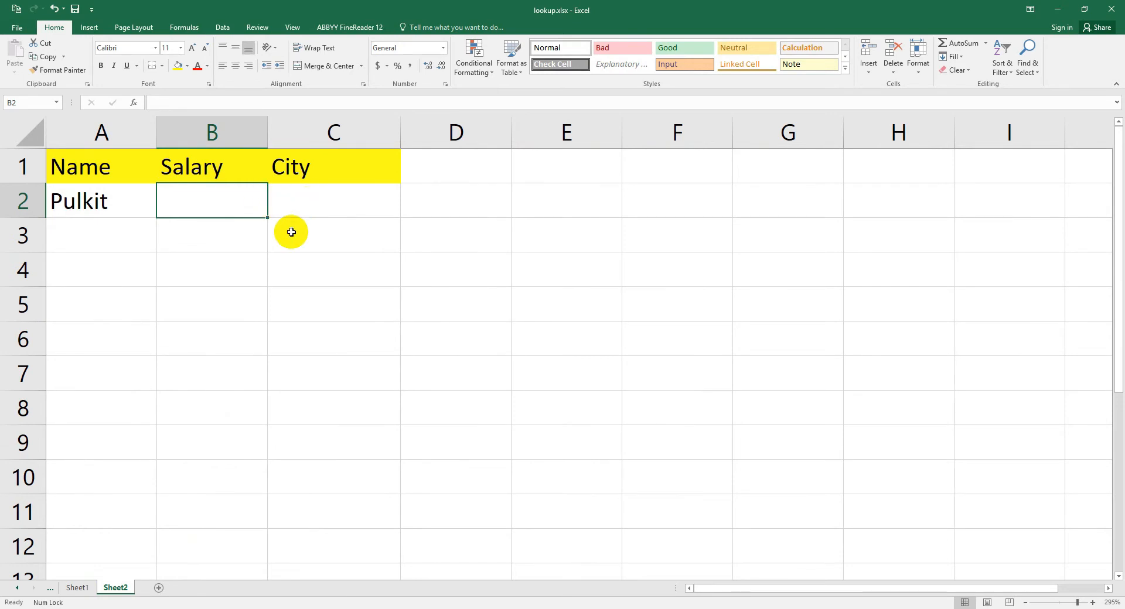
left_click(80, 587)
left_click(116, 588)
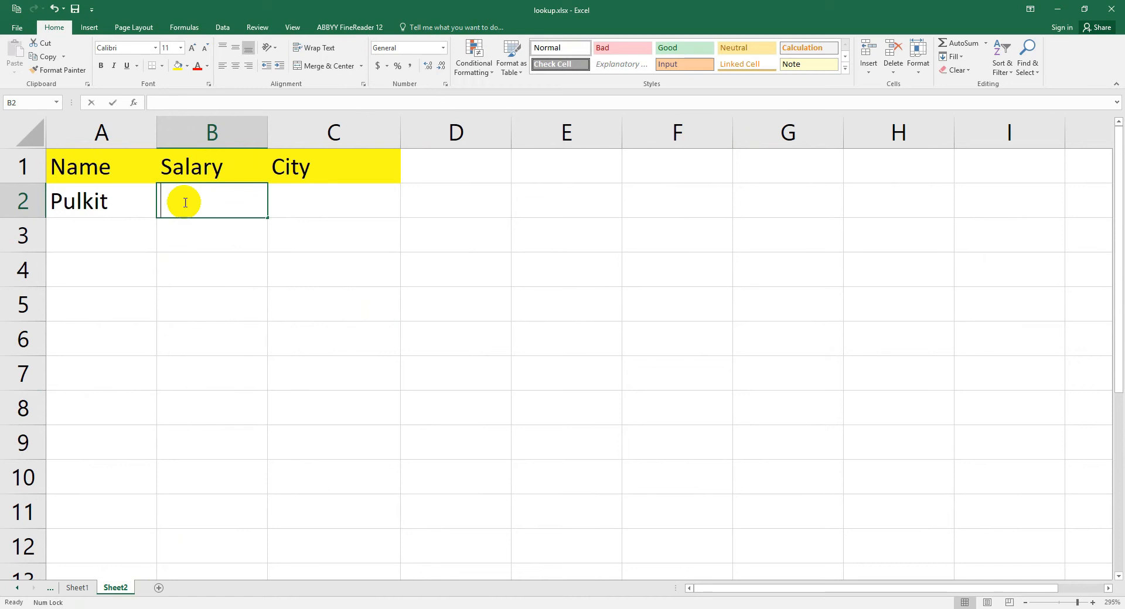
type("=loo")
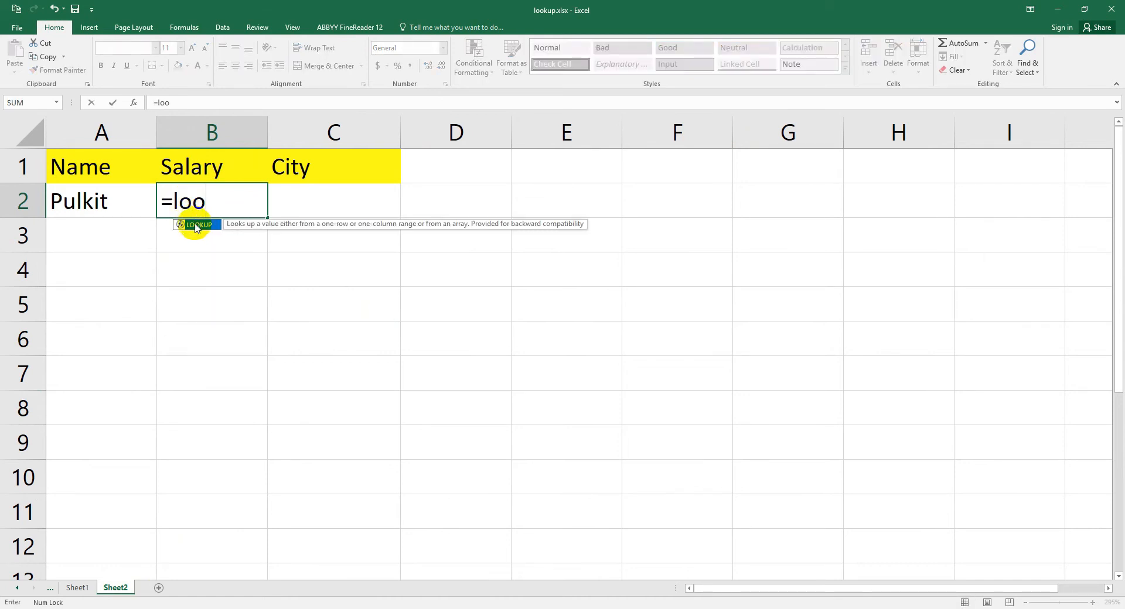
double_click(195, 226)
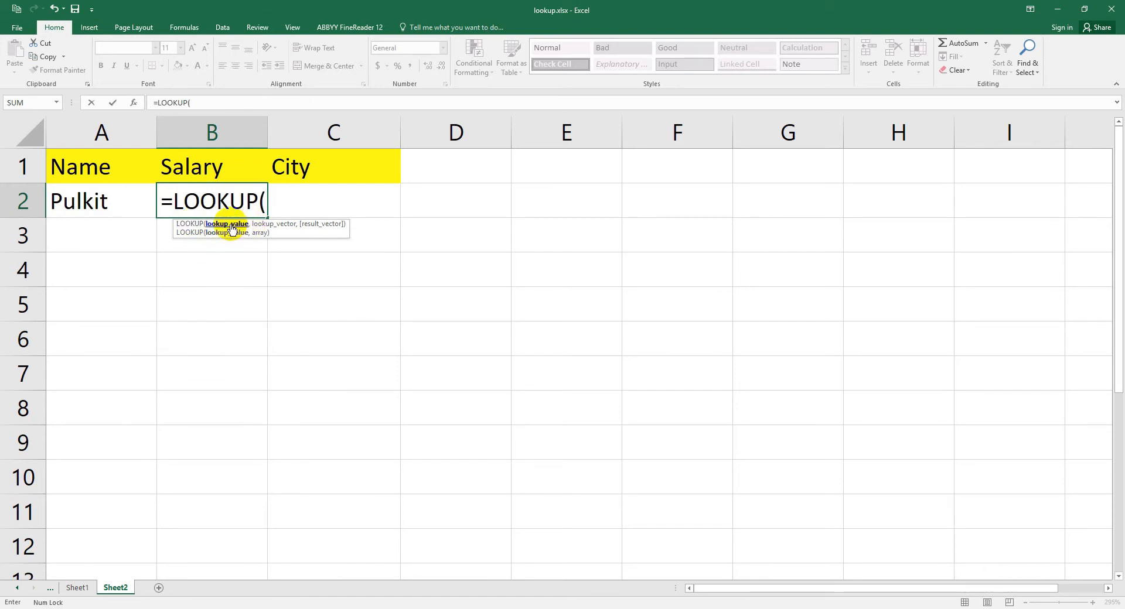
left_click(78, 203)
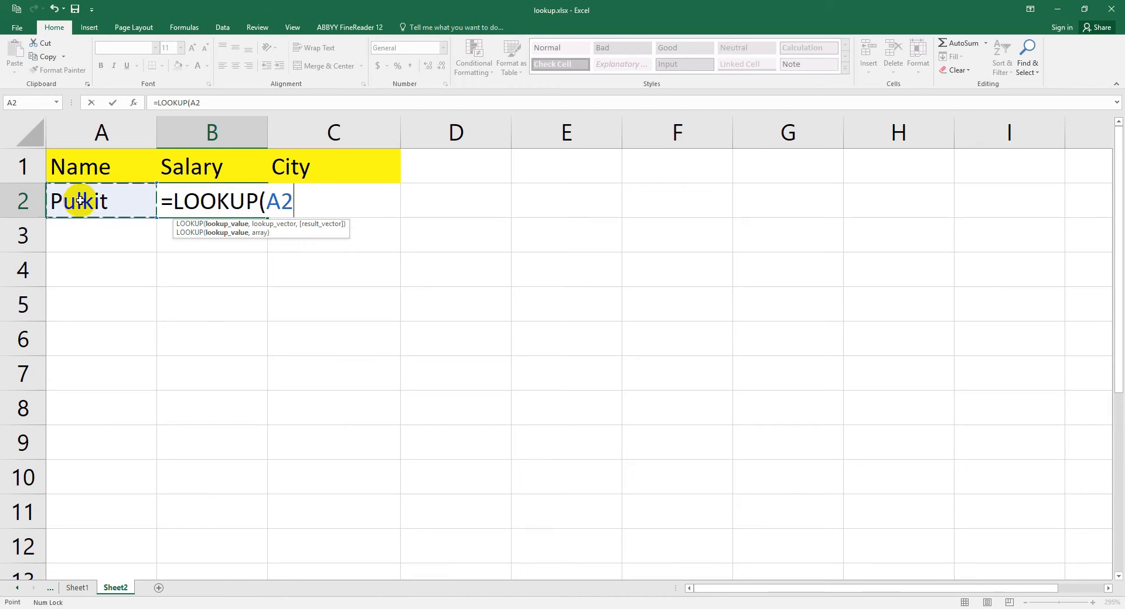
type(",")
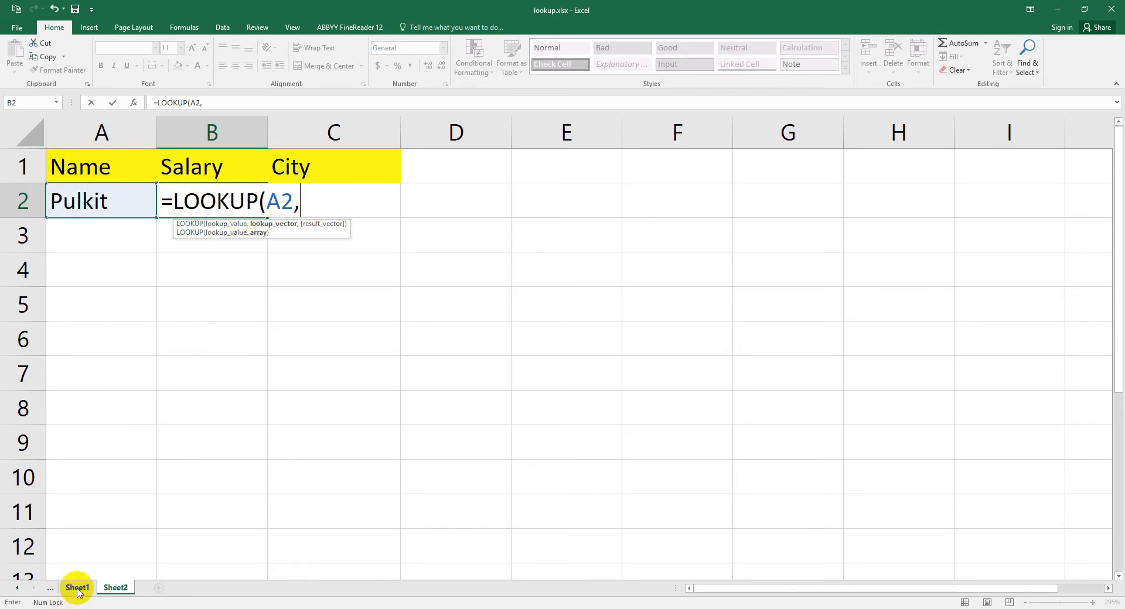
Set the lookup range of the salary formula in B2 to Sheet1!A2:C15, correcting the sheet reference to Sheet1
left_click(78, 589)
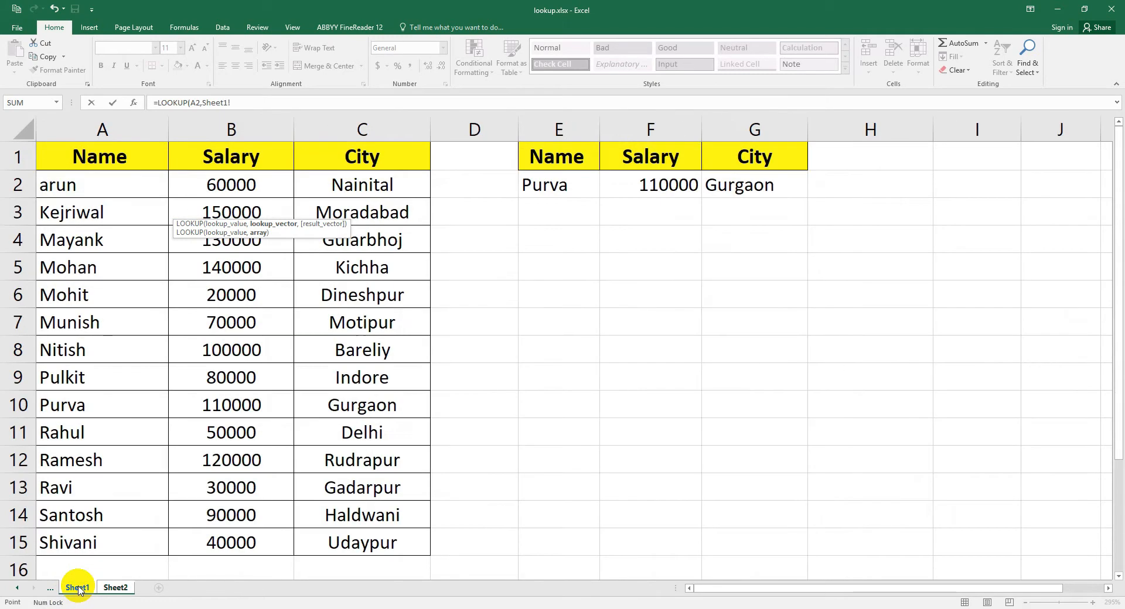
left_click_drag(93, 189, 353, 544)
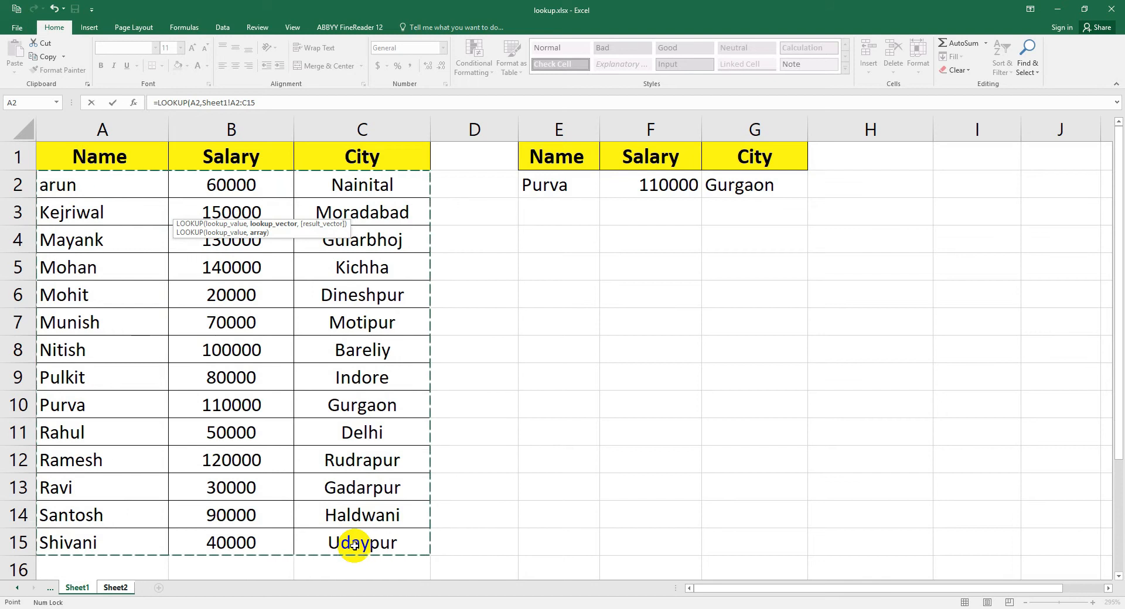
left_click(116, 587)
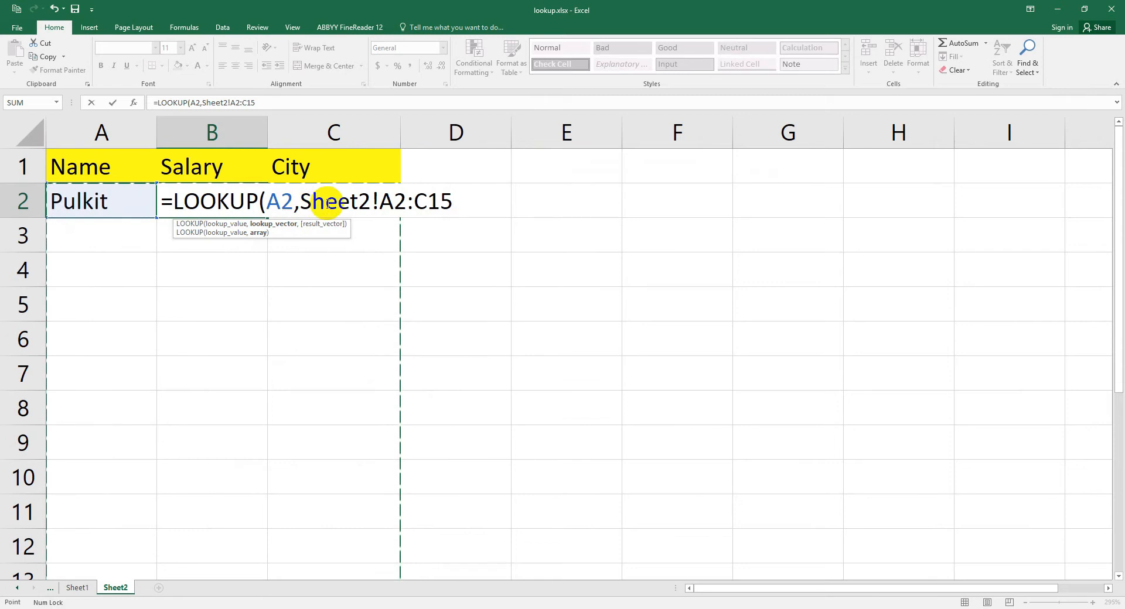
left_click(371, 202)
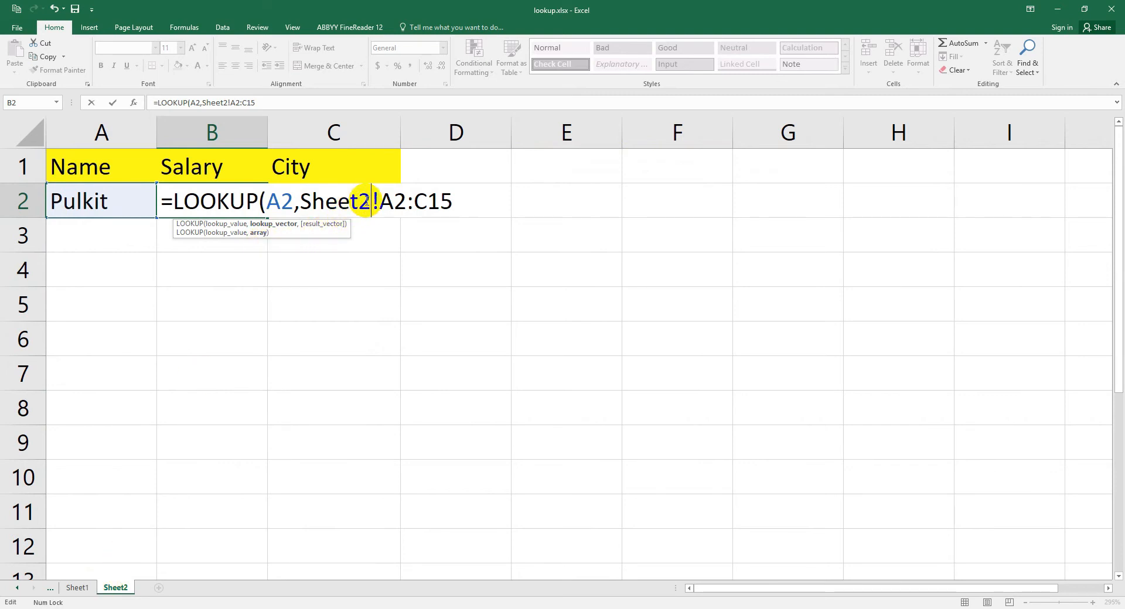
key("BackSpace")
type("15")
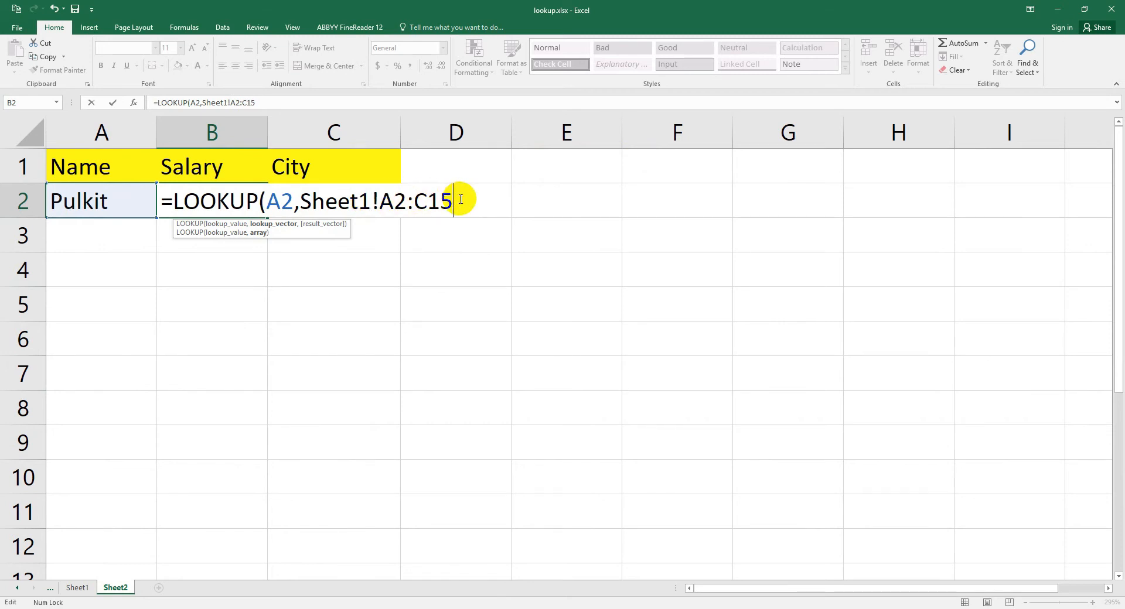
type(",")
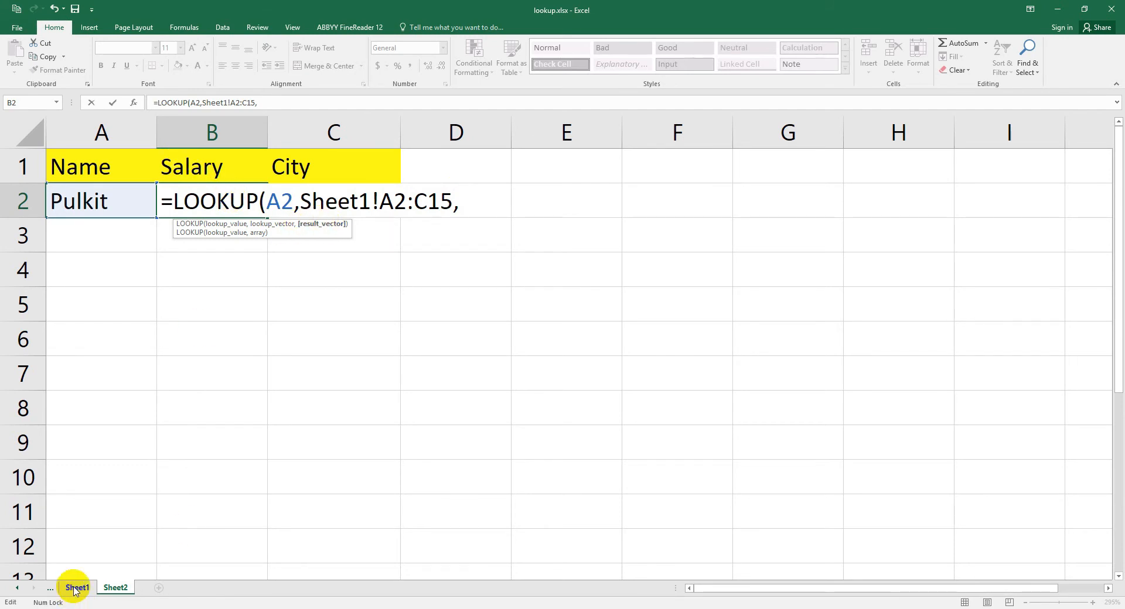
Complete the salary formula with Sheet1!B2:B15 as the result range and check its result against Sheet1
left_click(76, 587)
left_click_drag(218, 178, 194, 533)
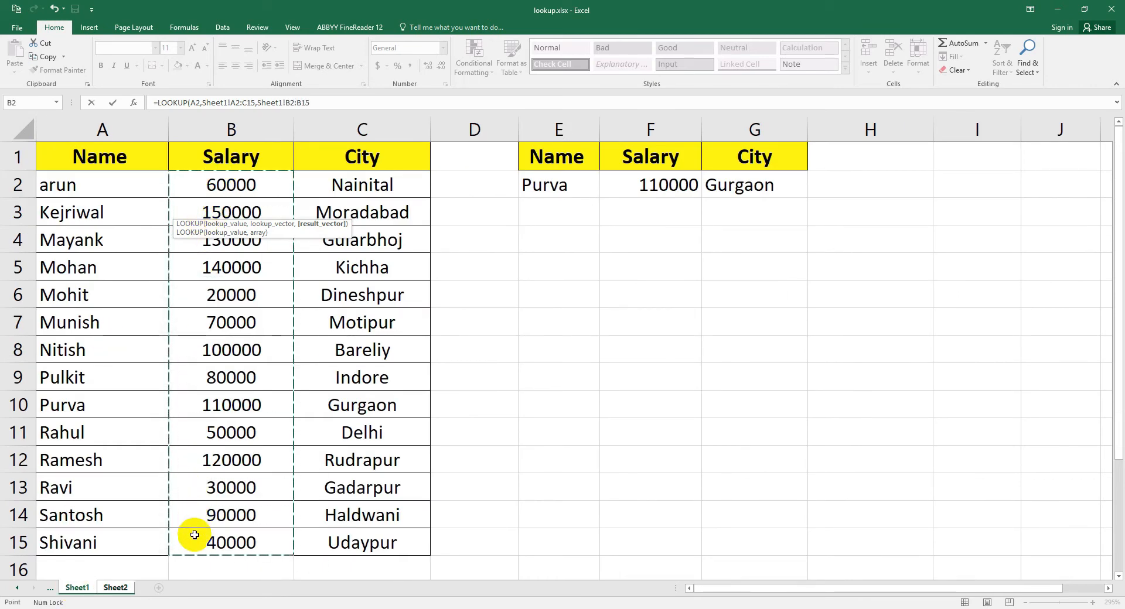
key("Return")
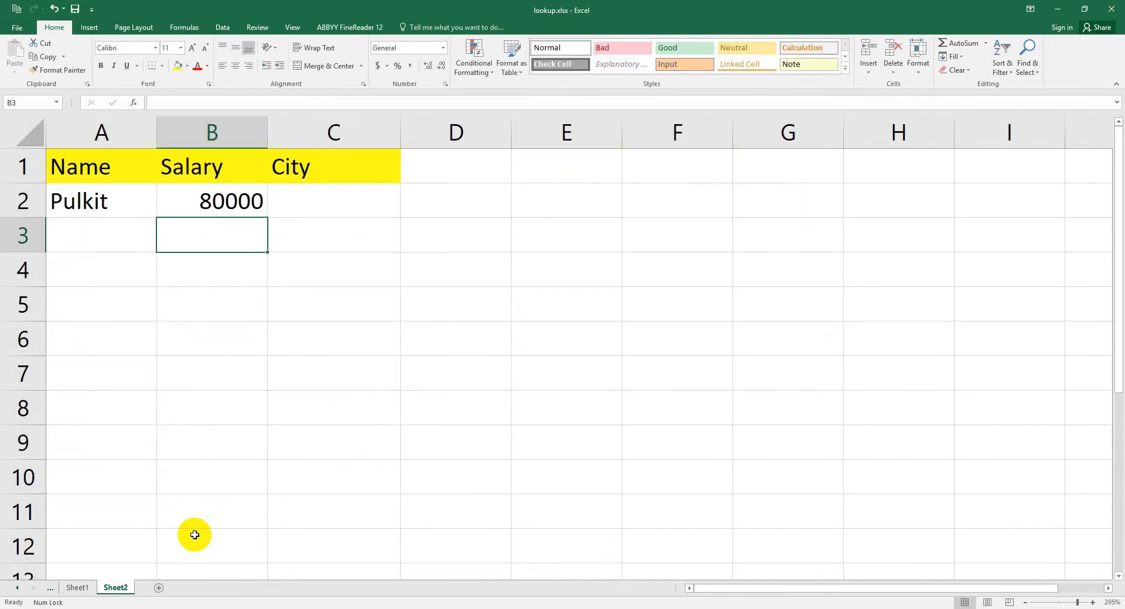
left_click(225, 201)
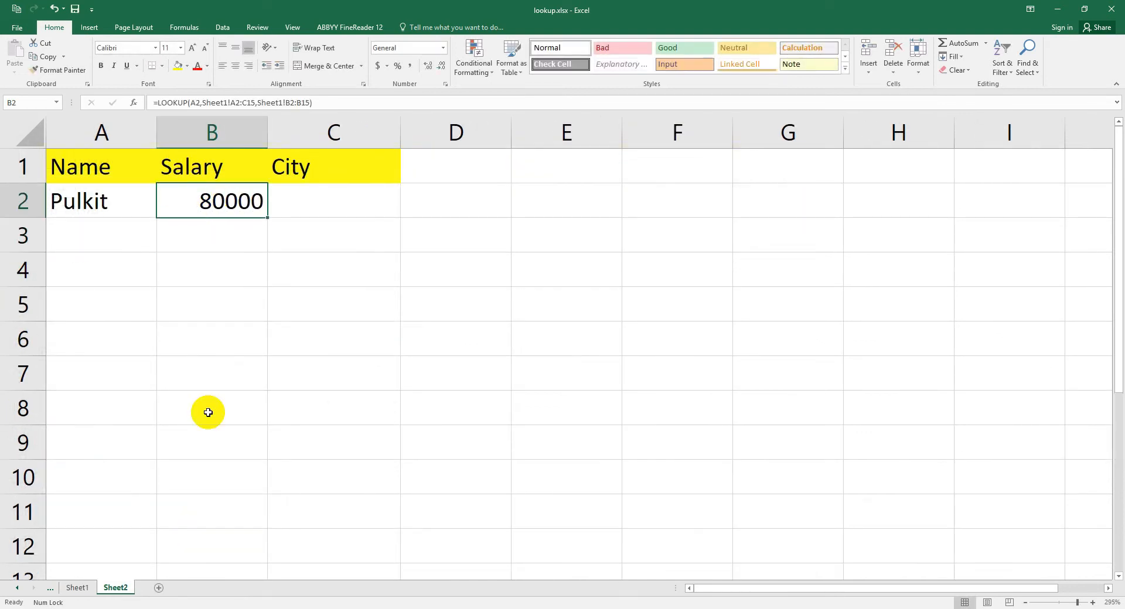
left_click(76, 588)
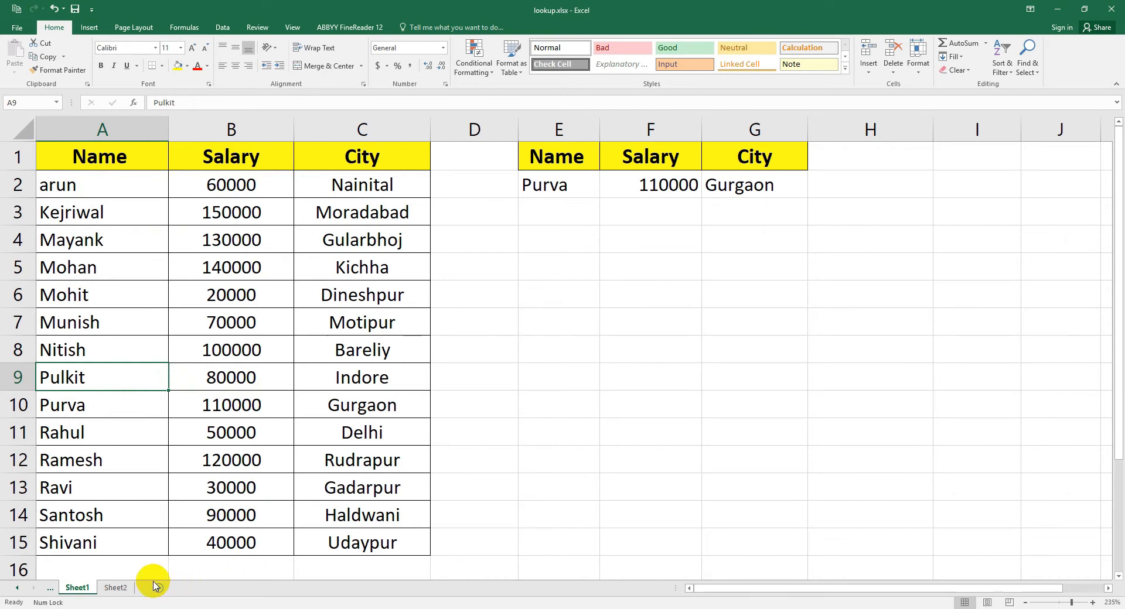
left_click(115, 587)
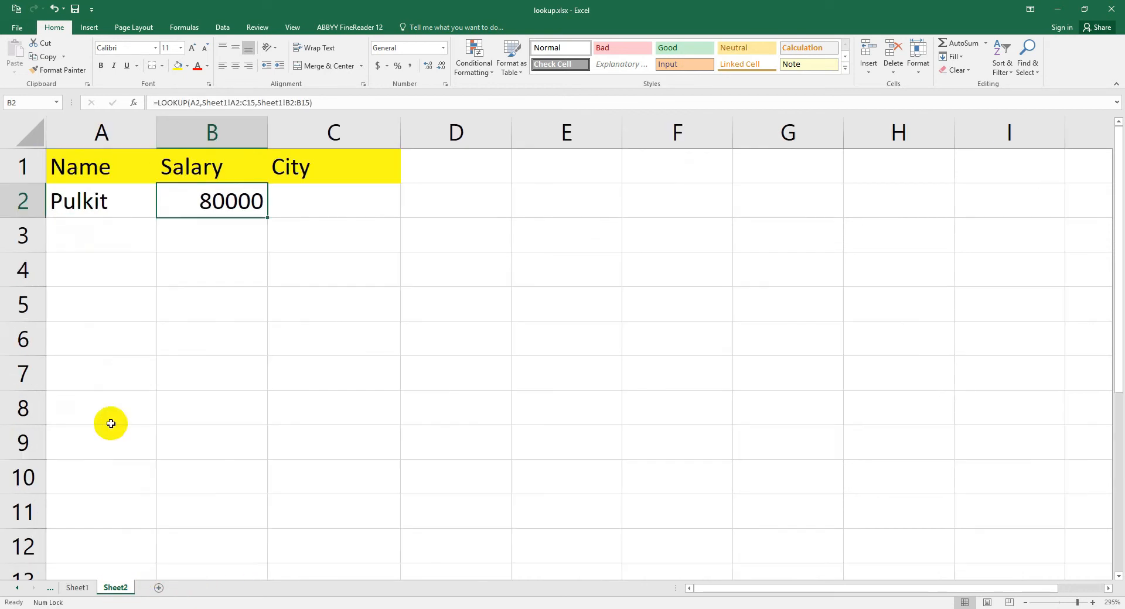
Start a LOOKUP formula in the City cell C2 of Sheet2 with A2 as the lookup value
left_click(297, 206)
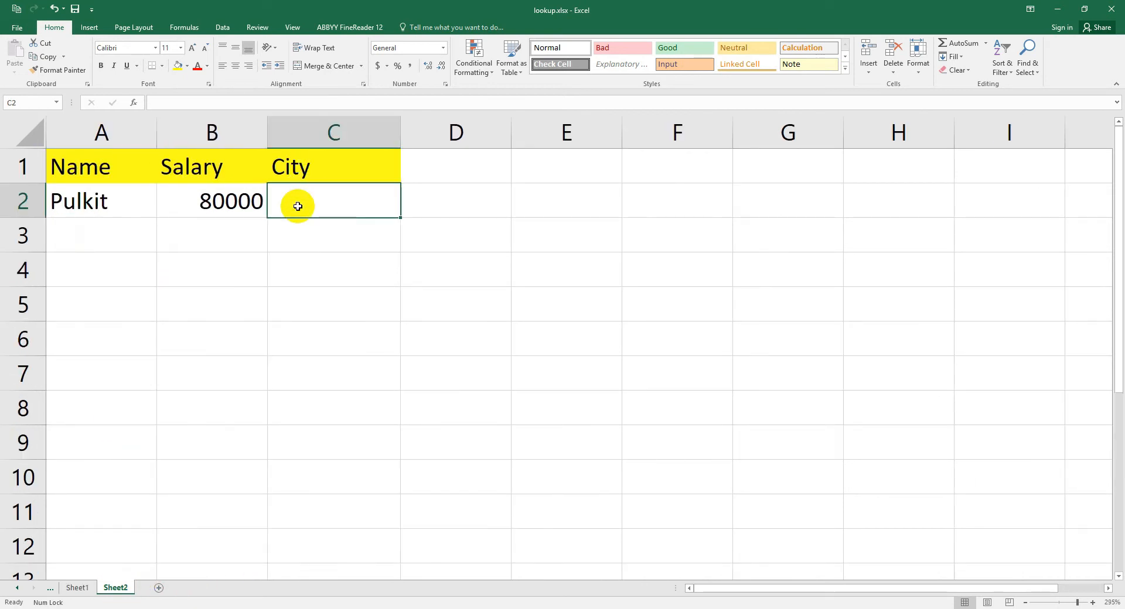
type("=look")
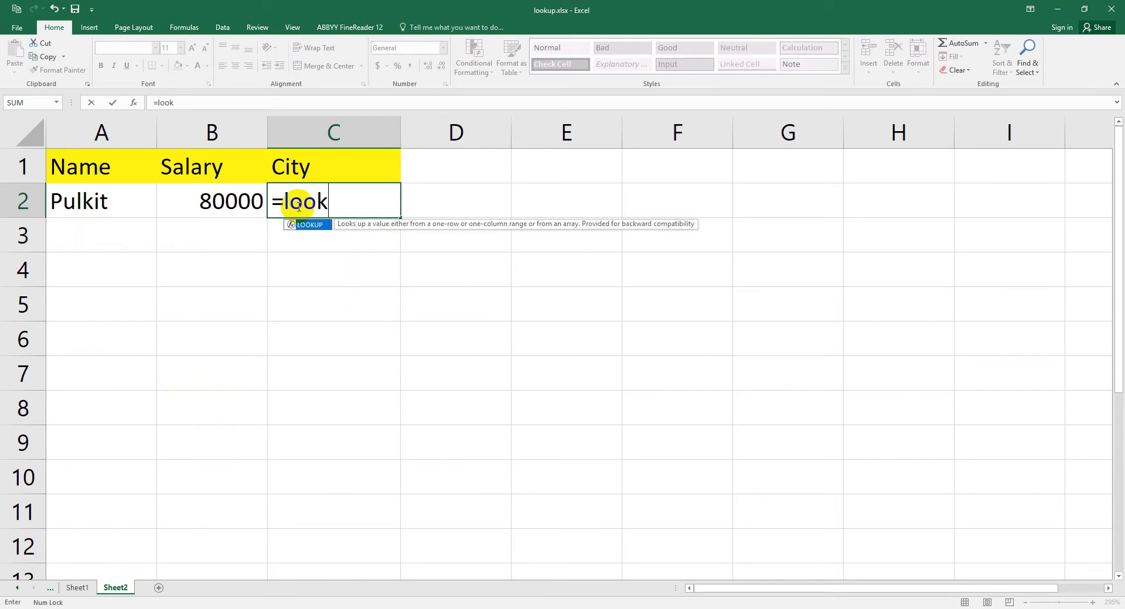
double_click(313, 230)
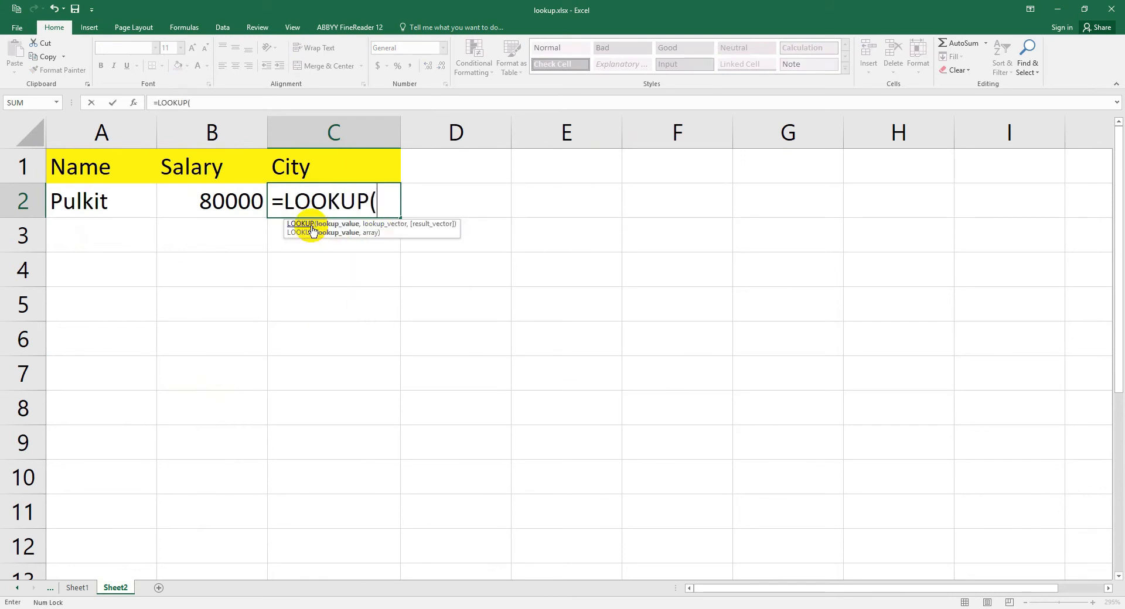
left_click(111, 213)
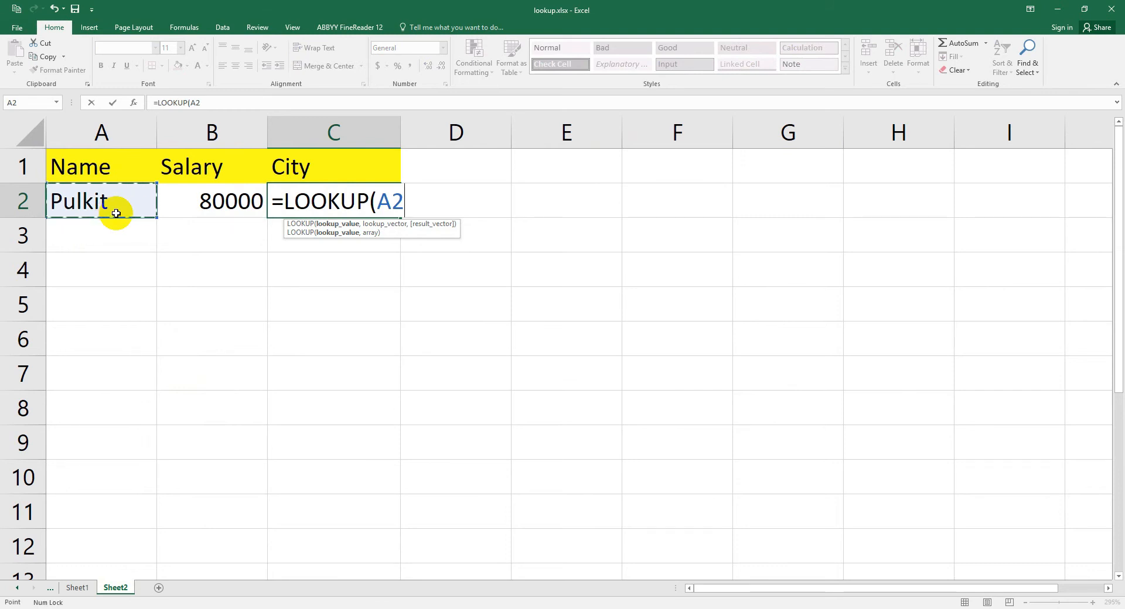
type(",")
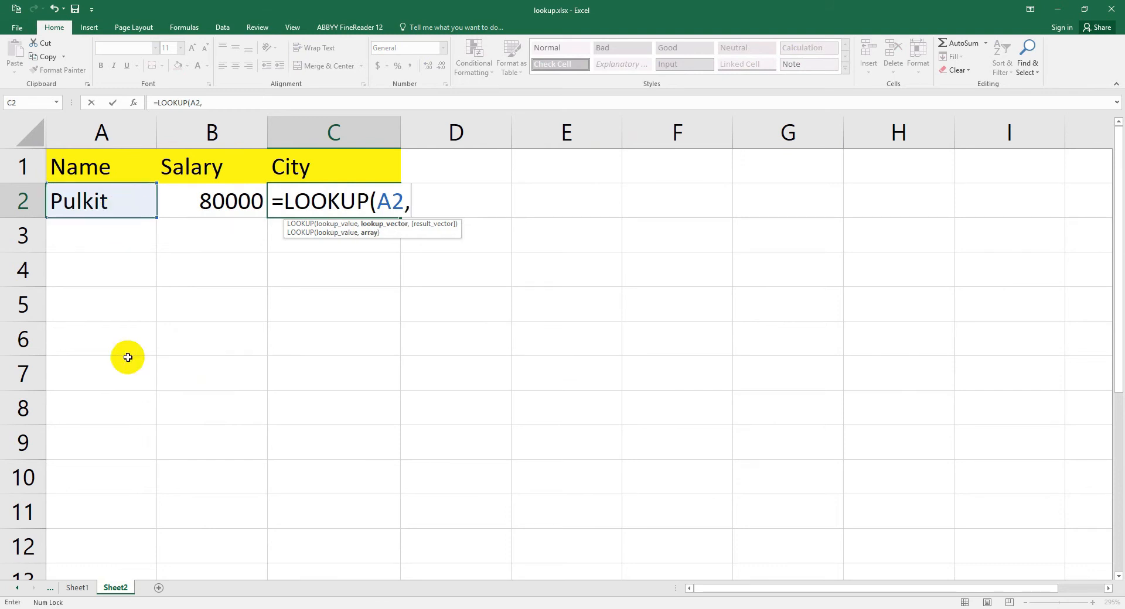
Set the lookup range of the city formula in C2 to Sheet1!A2:C15, correcting the sheet reference to Sheet1
left_click(76, 587)
left_click_drag(76, 185, 335, 550)
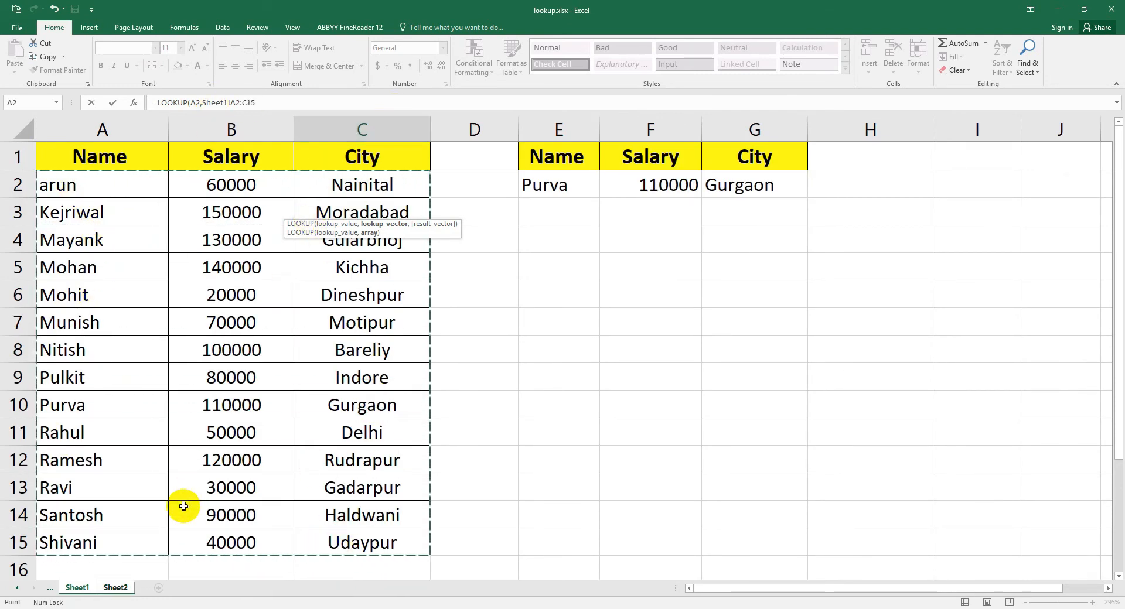
left_click(117, 588)
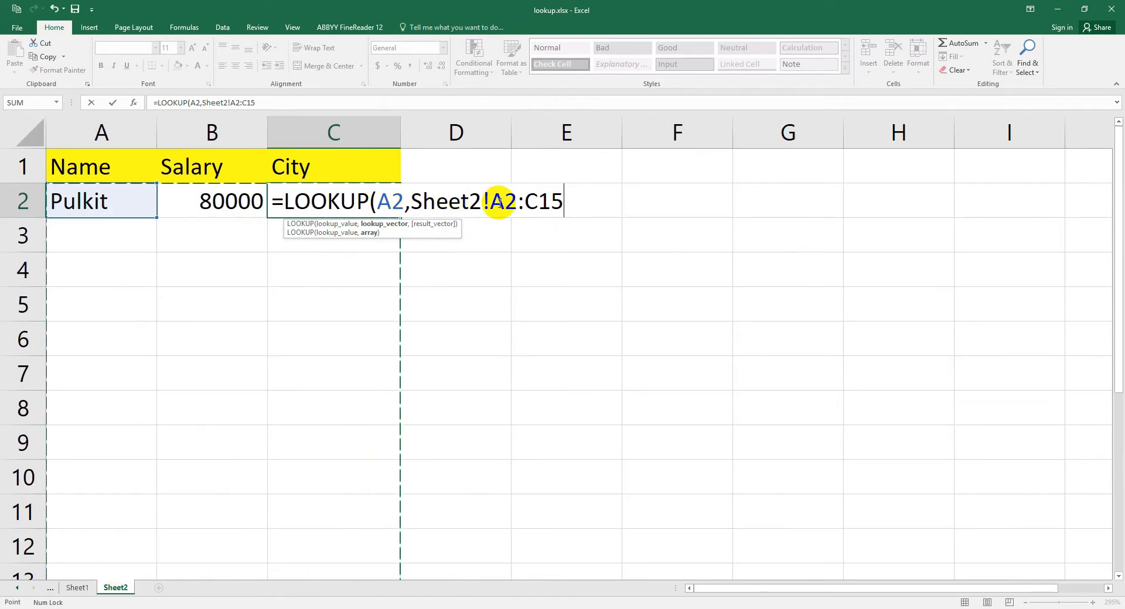
left_click(480, 198)
key("BackSpace")
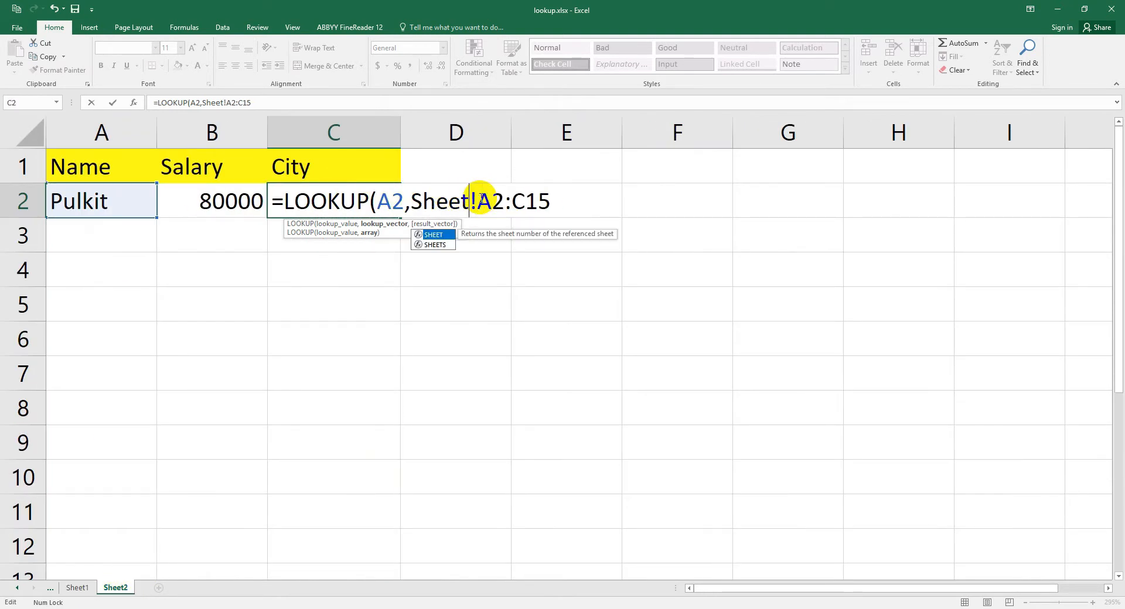
type("1")
left_click(592, 200)
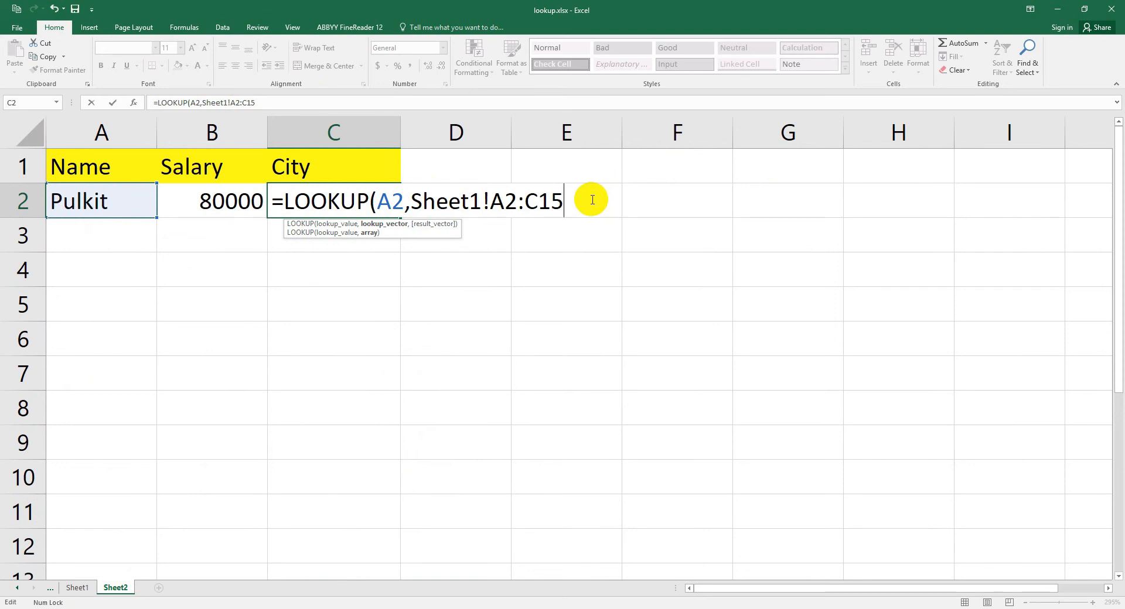
Complete the city formula in C2 with Sheet1!C2:C15 as the result range, correcting the sheet reference to Sheet1
type(",")
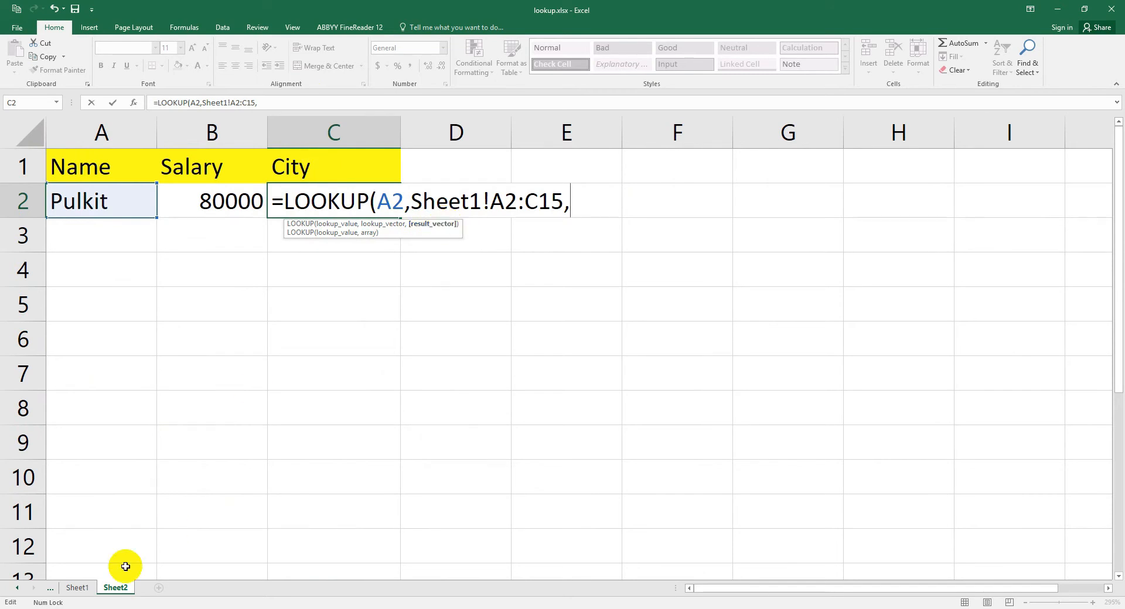
left_click(76, 587)
left_click_drag(389, 181, 371, 537)
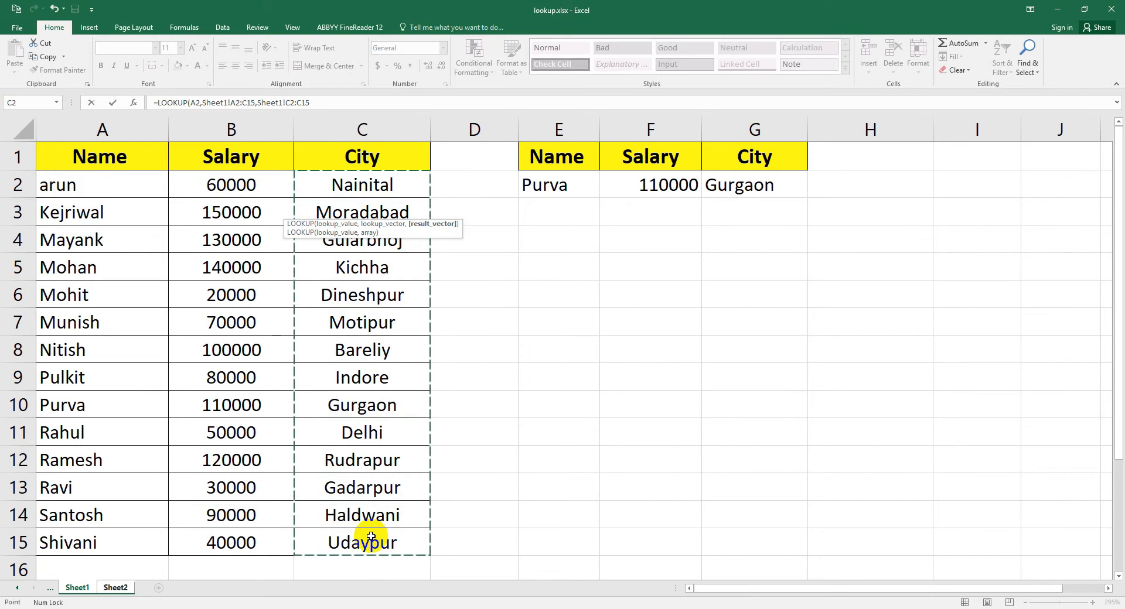
left_click(115, 588)
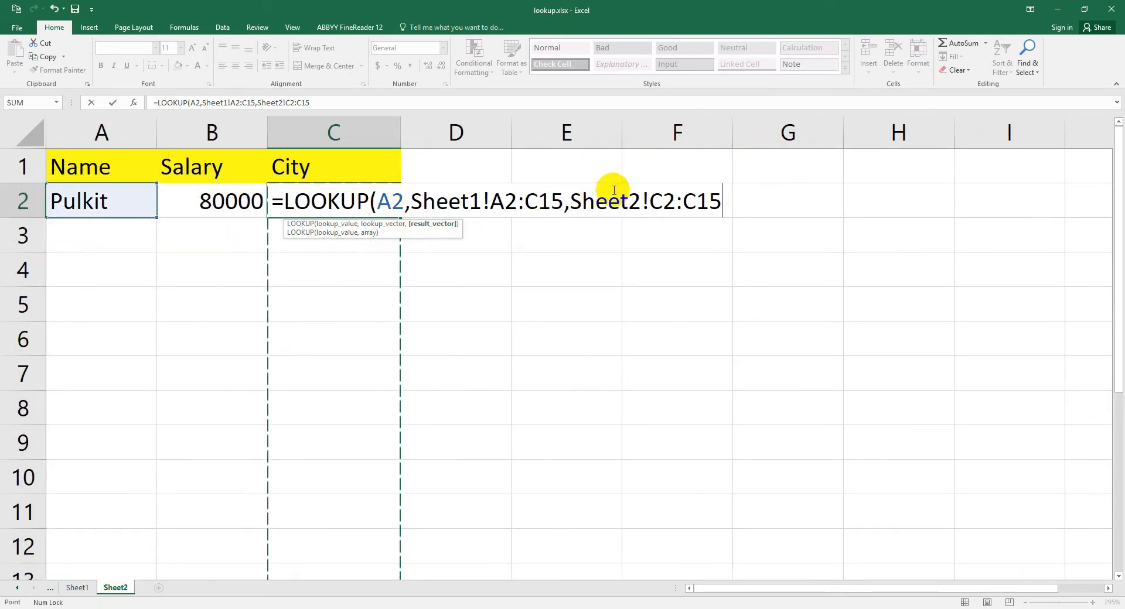
left_click(640, 202)
key("BackSpace")
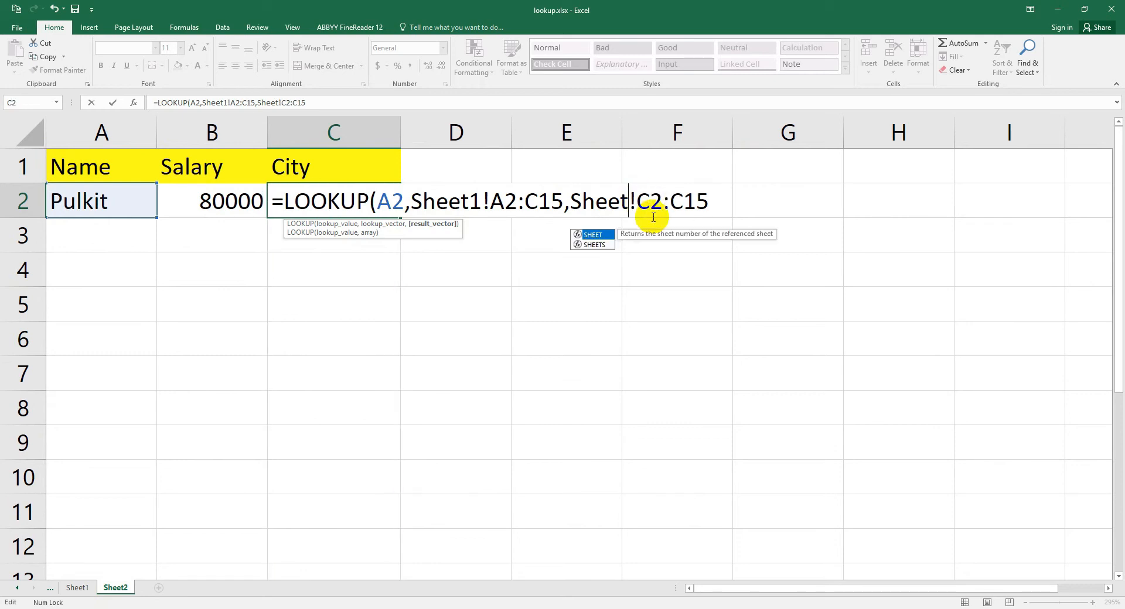
type("1")
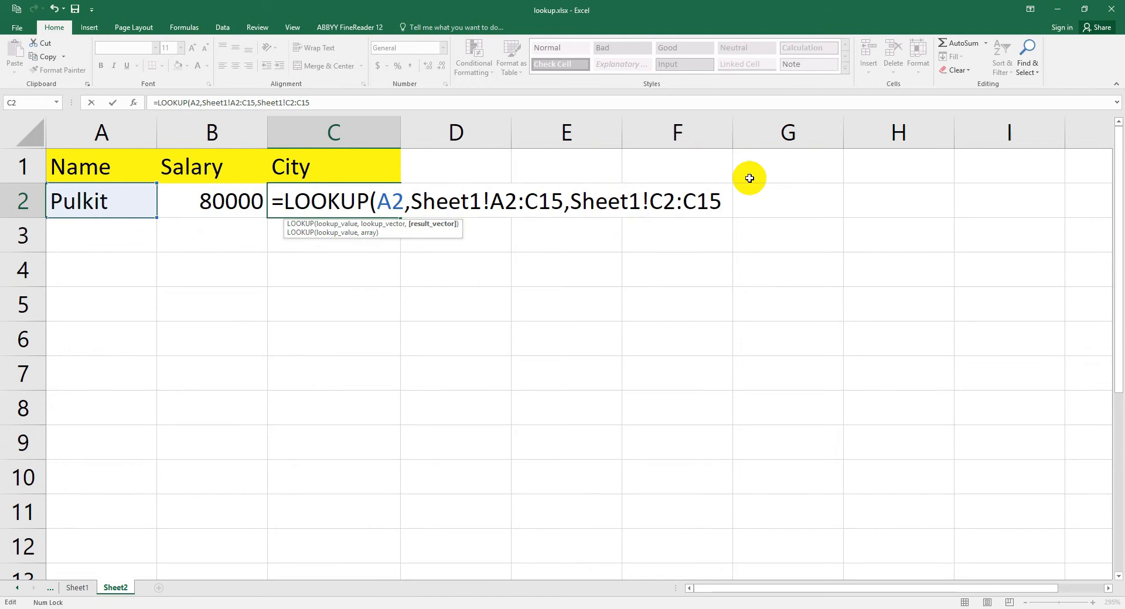
key("Return")
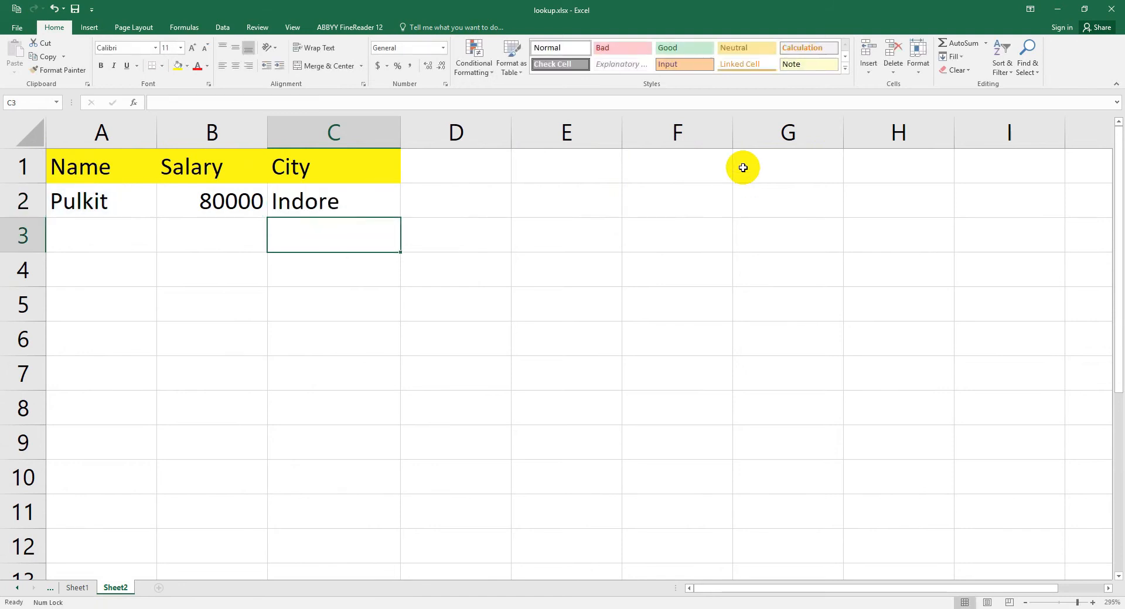
Check the city formula's result in C2 against the salary and city in the matching row of Sheet1
left_click(321, 211)
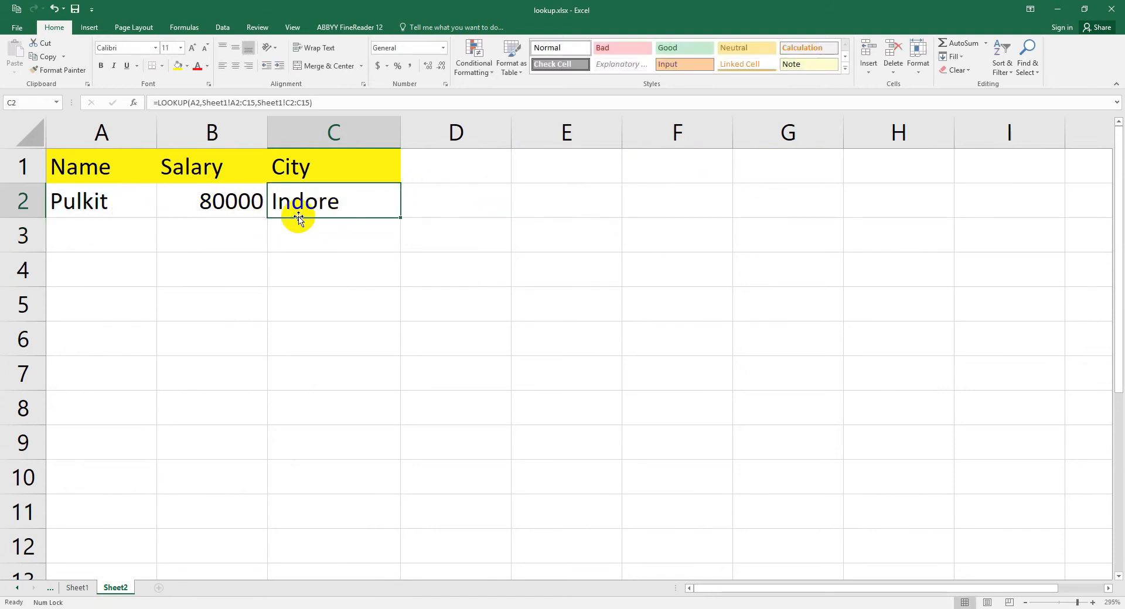
left_click(68, 591)
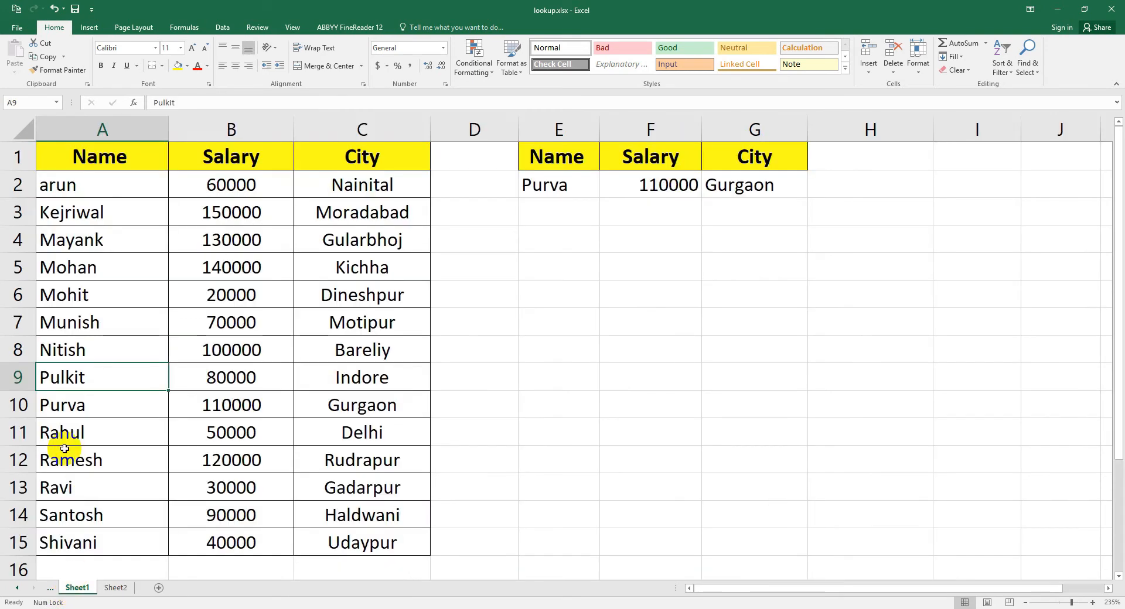
left_click(253, 376)
left_click(330, 377)
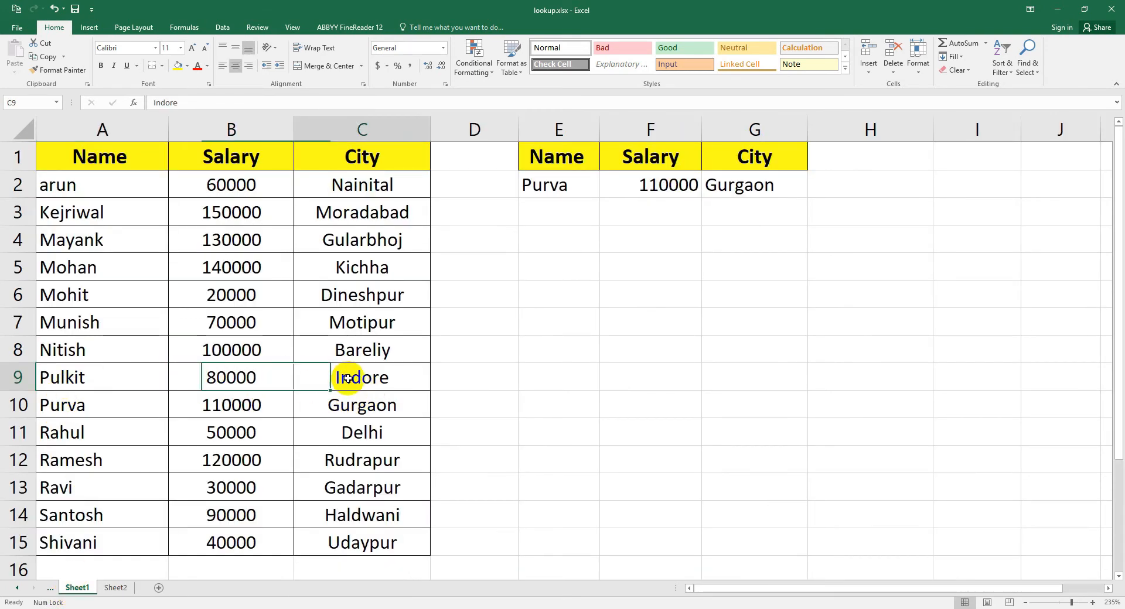
left_click(116, 587)
Replace the name in A2 of Sheet2 with the one from row 12 of Sheet1's name list
left_click(81, 215)
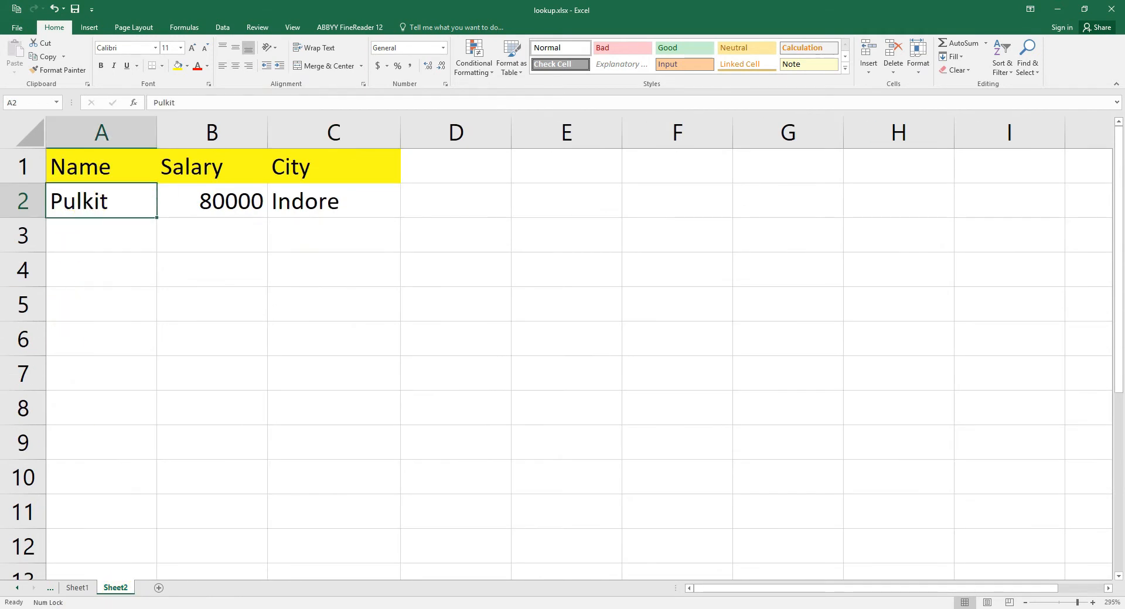
left_click(77, 588)
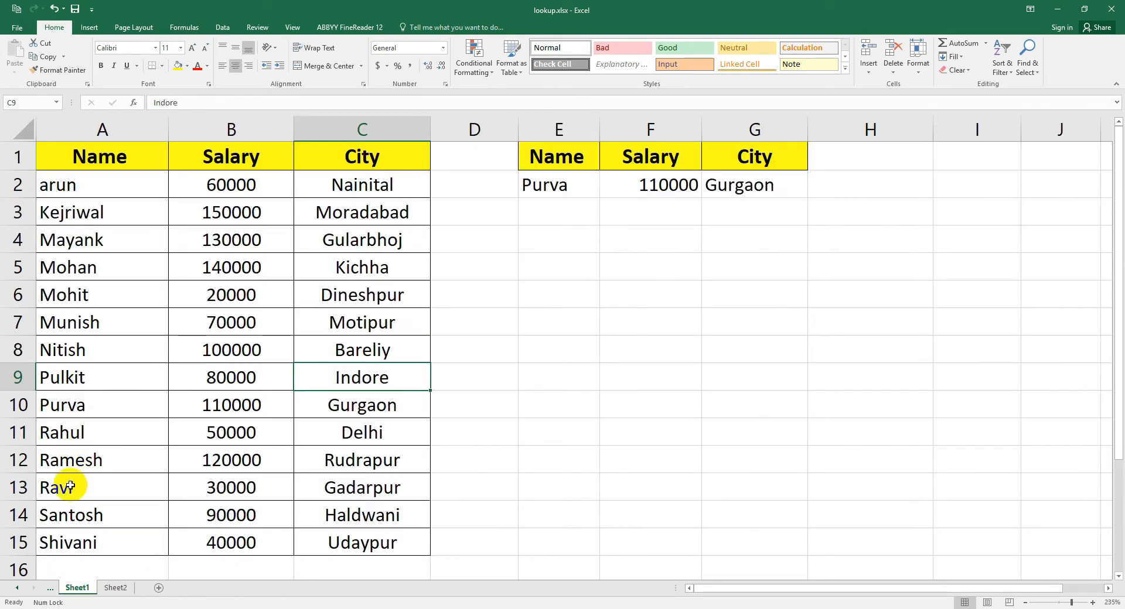
left_click(75, 460)
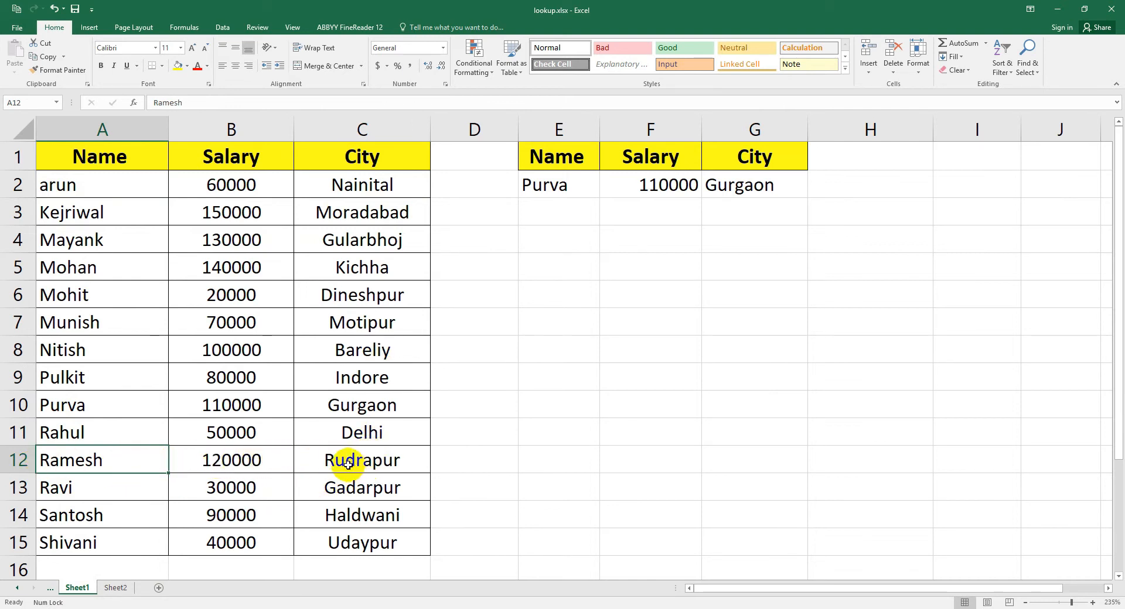
left_click(117, 587)
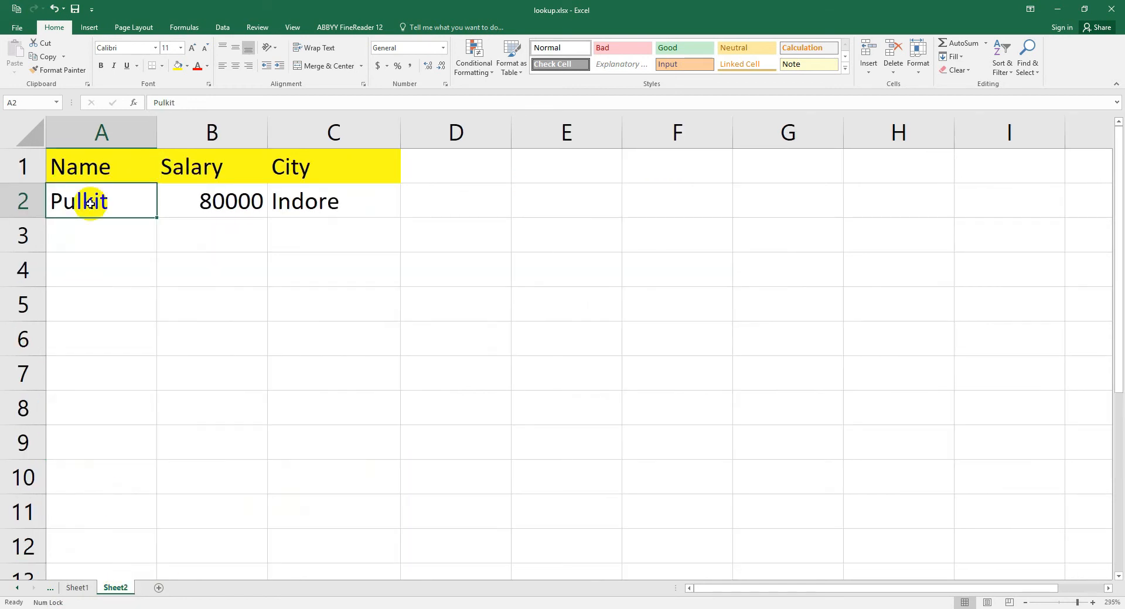
type("Ramesh")
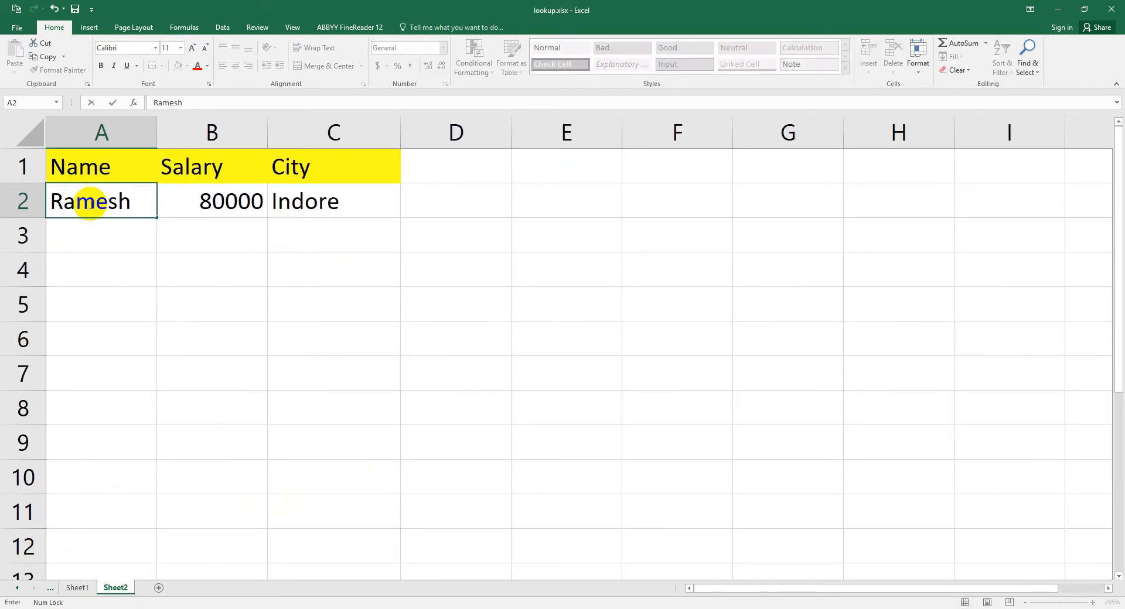
key("Return")
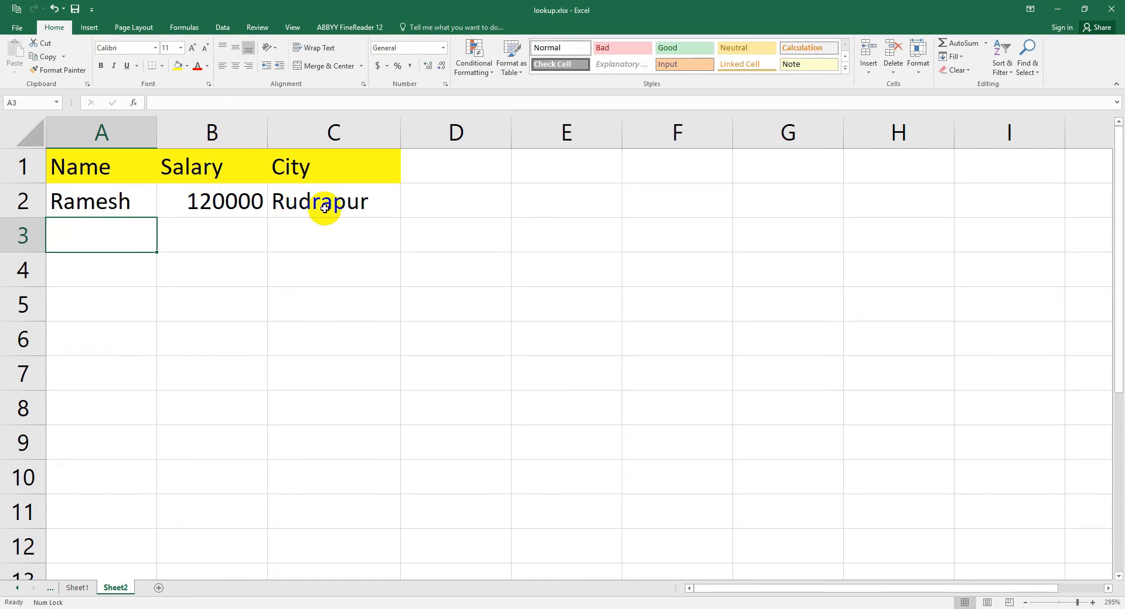
Compare the salary and city returned for the new name with the Sheet1 table, ending on Sheet2
left_click(77, 587)
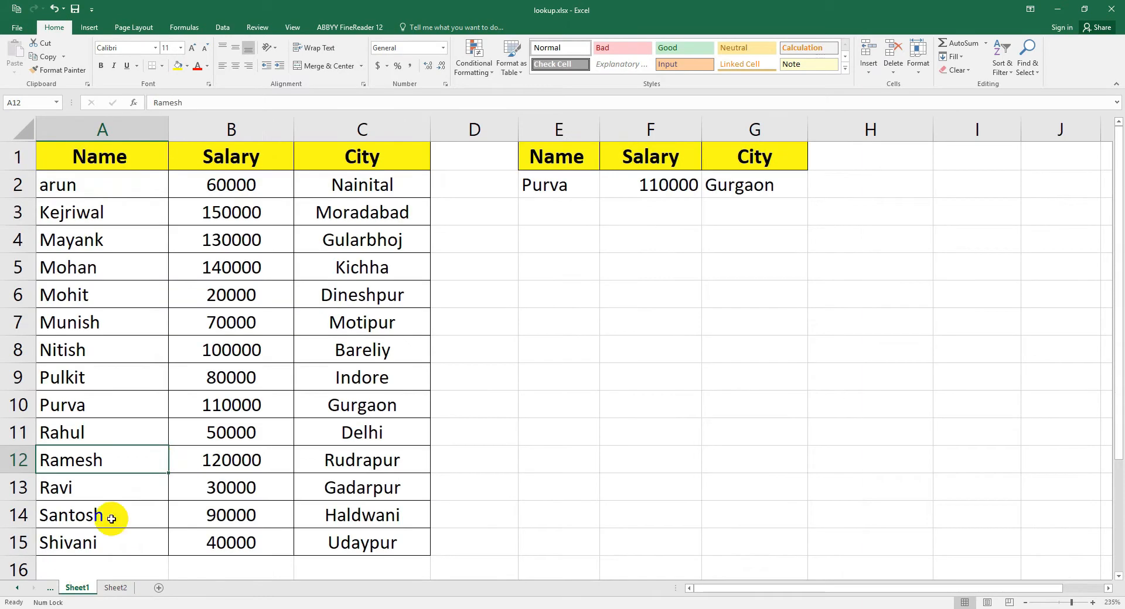
left_click(182, 414)
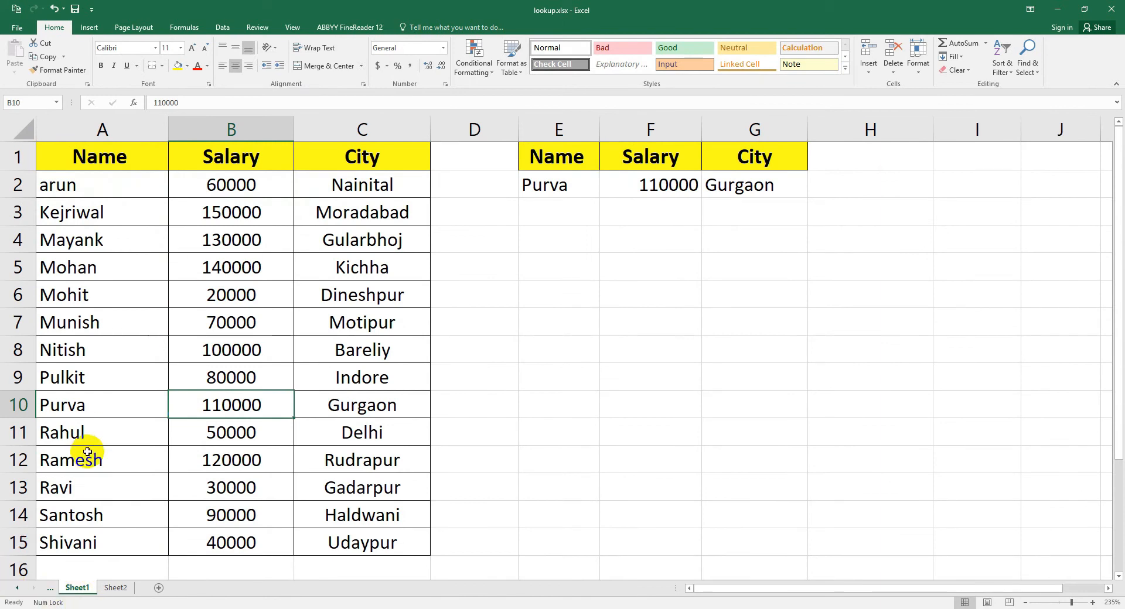
left_click(112, 592)
left_click(82, 589)
left_click(116, 592)
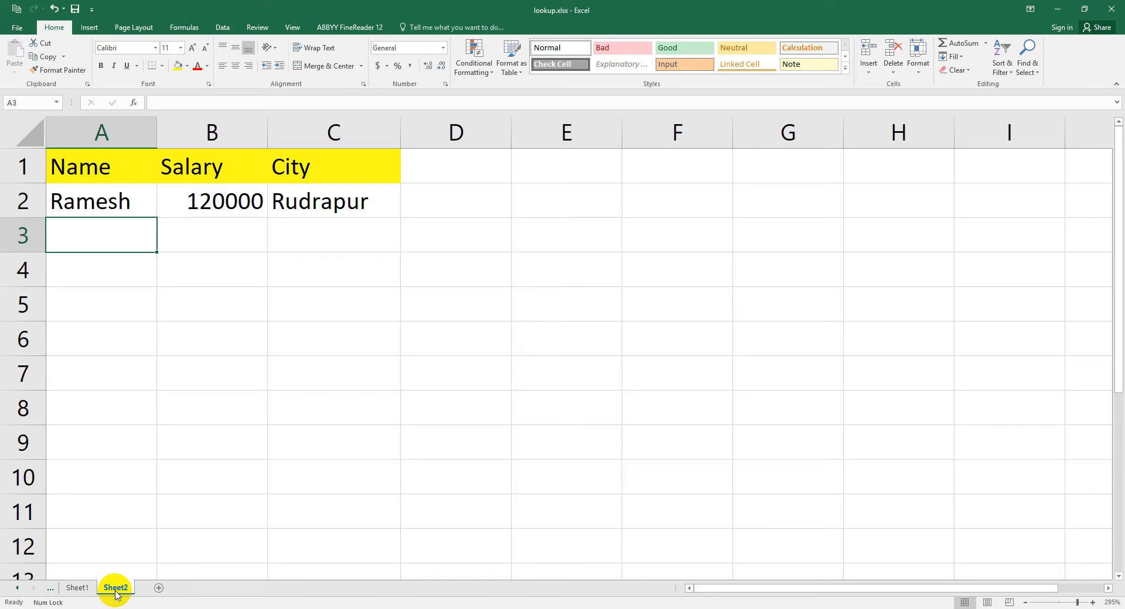
Copy the Name, Salary and City headers from A1:C1 of Sheet2 into A1 of a new blank workbook
left_click_drag(100, 167, 308, 167)
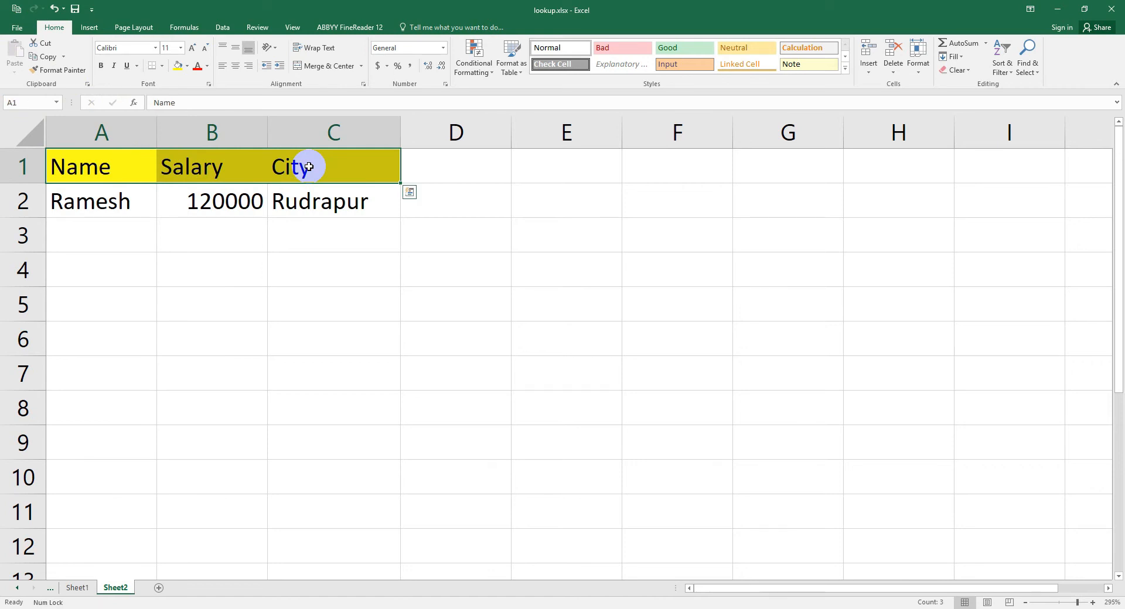
key("ctrl+c")
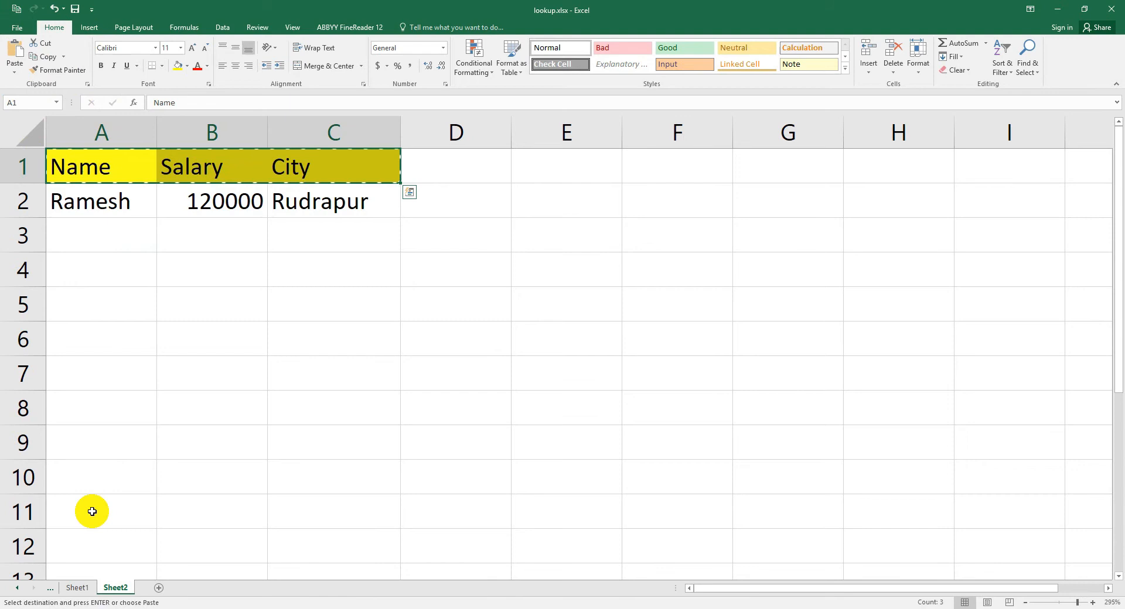
key("ctrl+n")
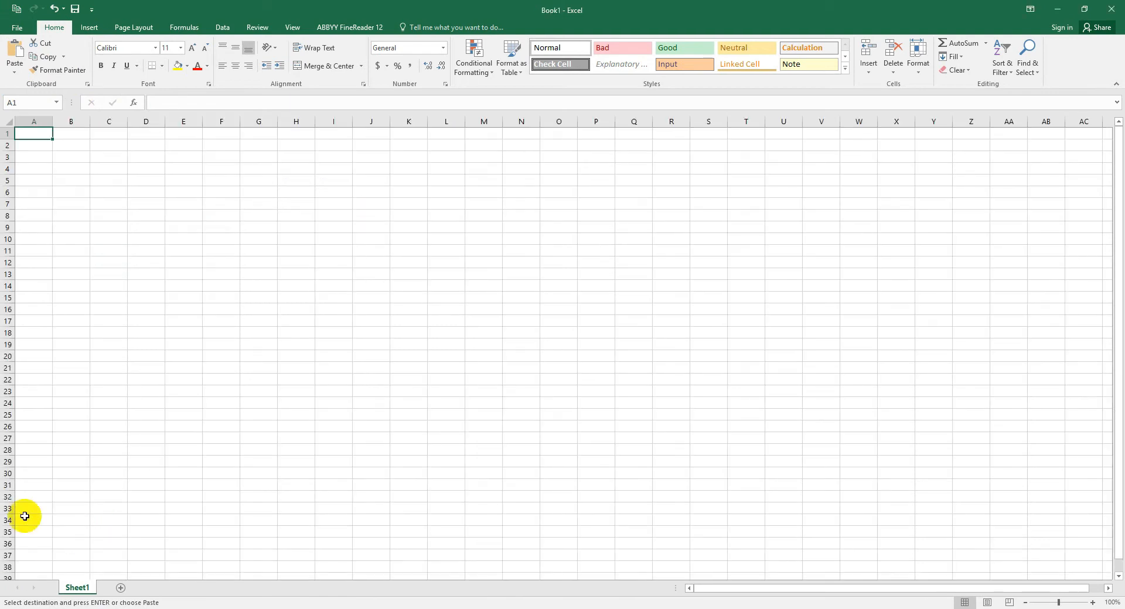
scroll(86, 367, "up", 12)
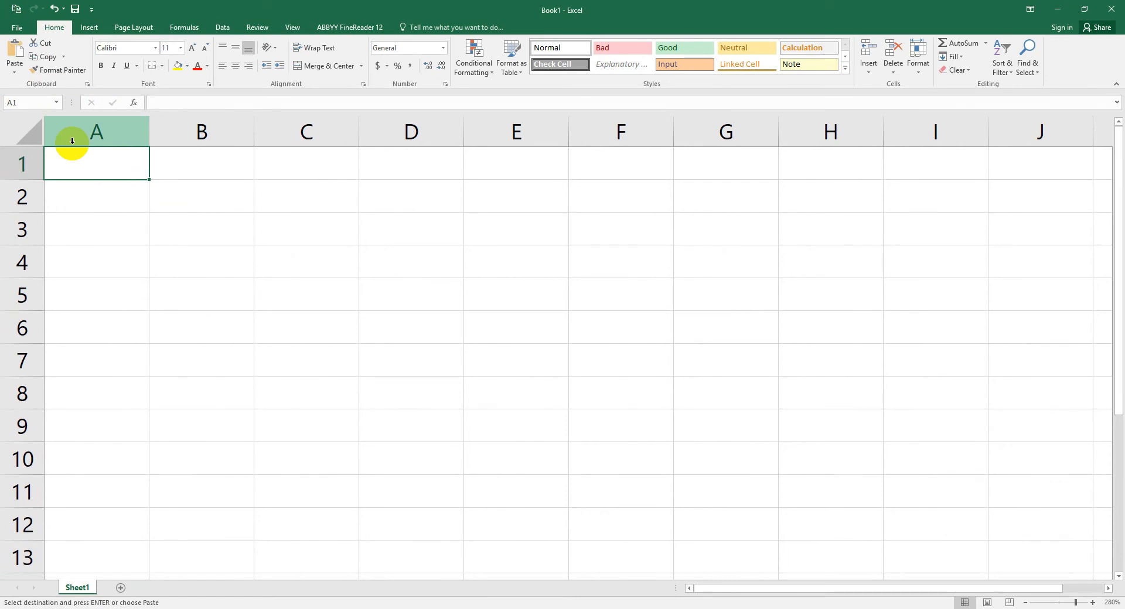
key("ctrl+v")
left_click(111, 218)
Enter the first listed person's name in A2 and start a LOOKUP formula in B2 with A2 as the lookup value
left_click(108, 191)
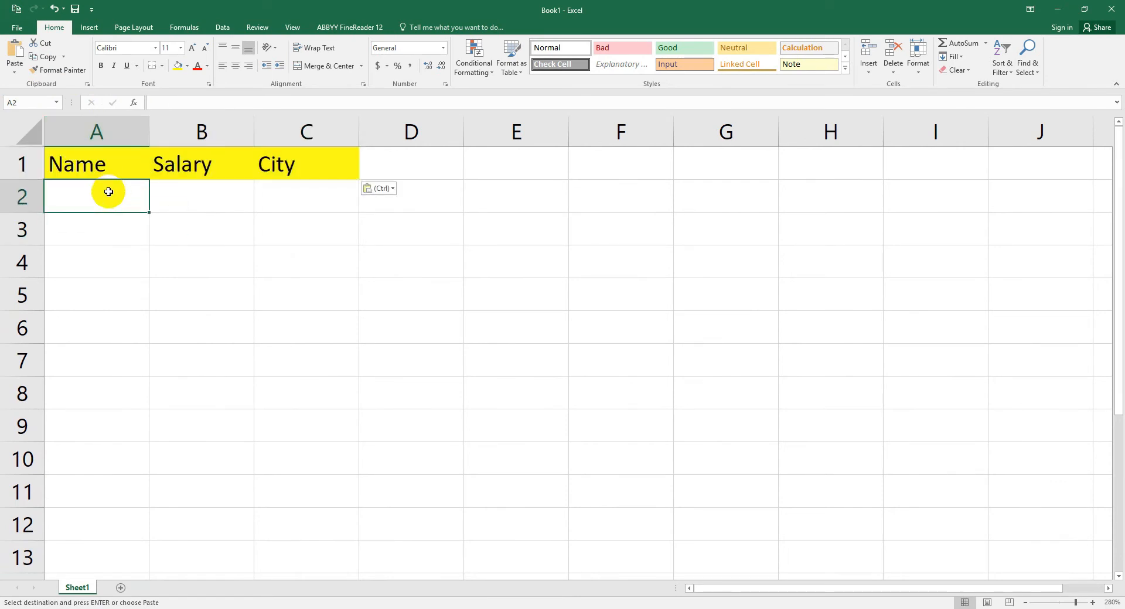
type("arun")
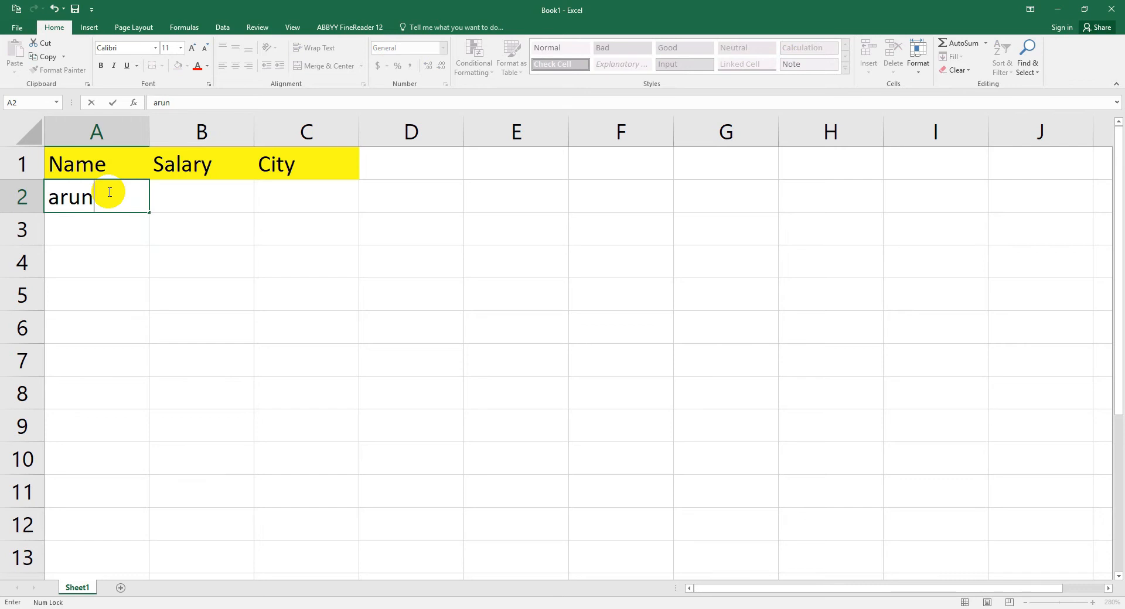
left_click(182, 191)
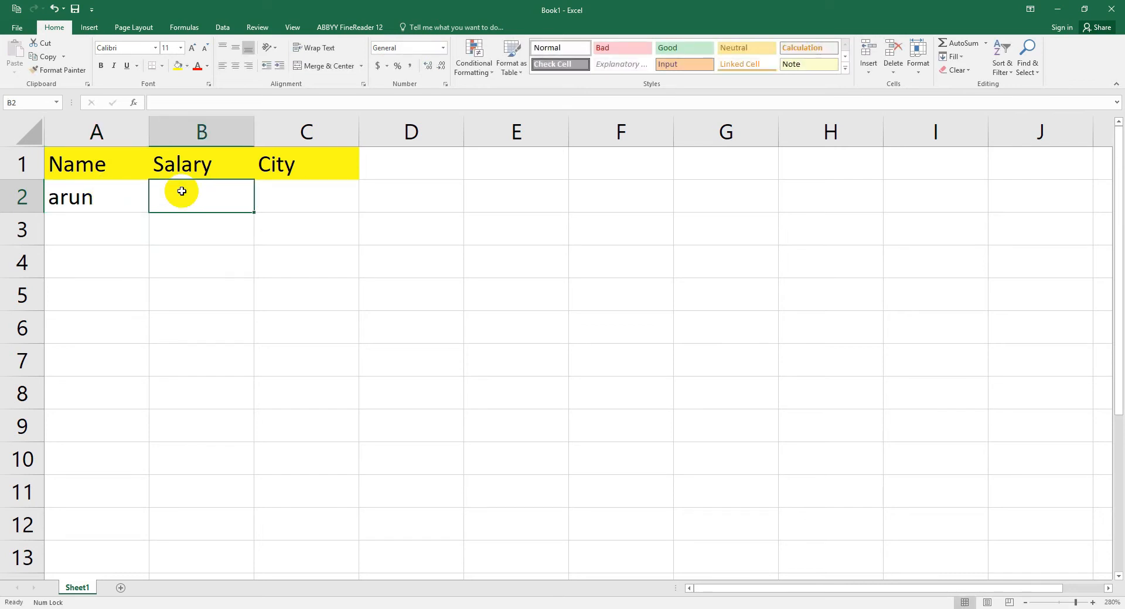
type("=look")
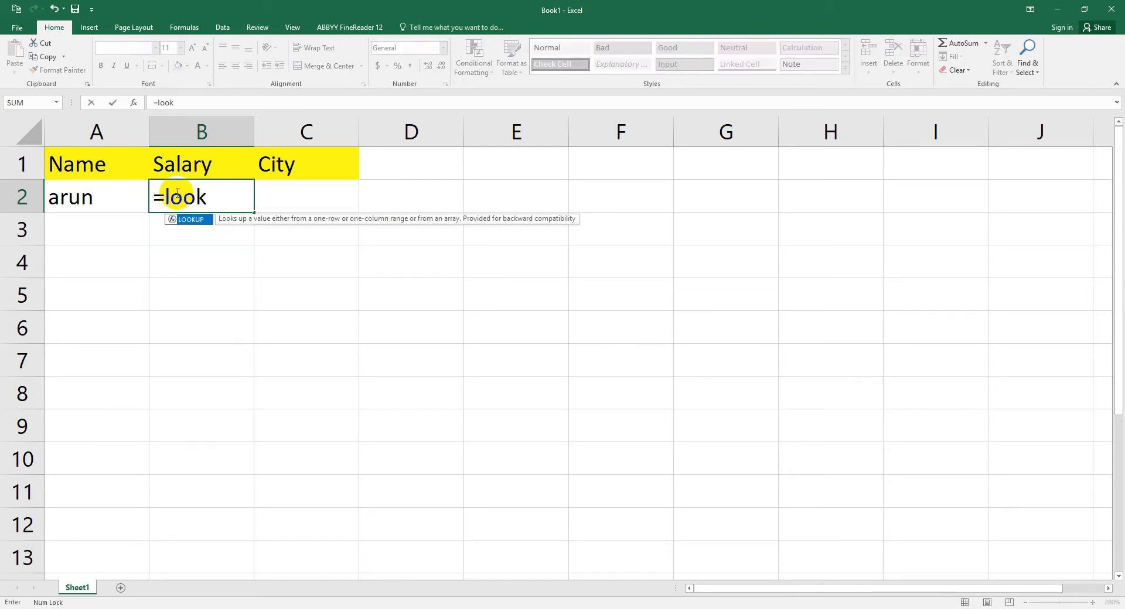
double_click(186, 221)
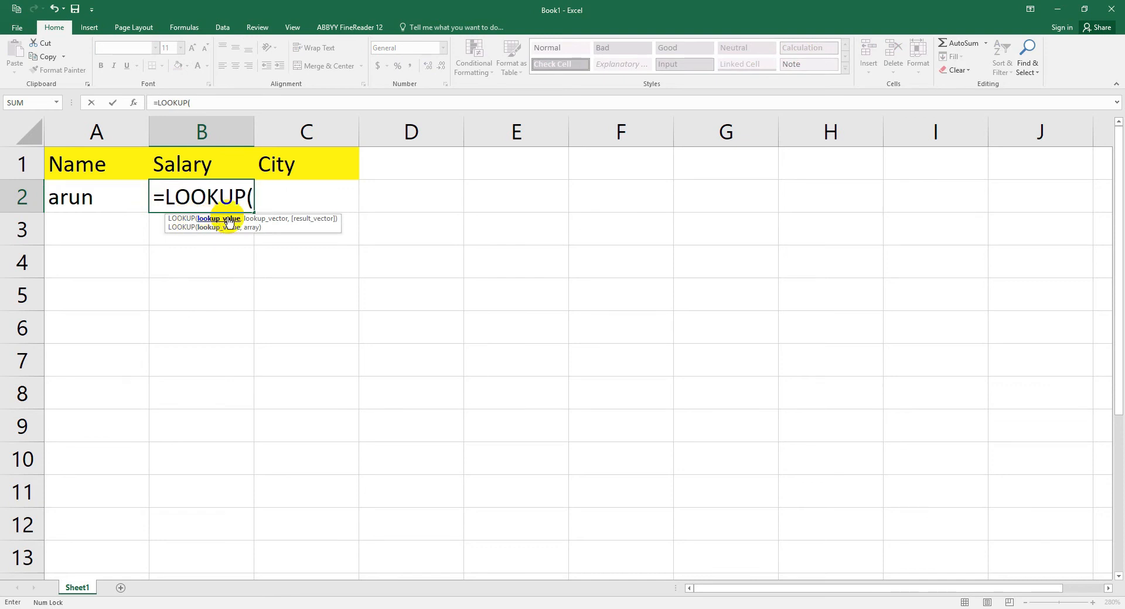
left_click(95, 200)
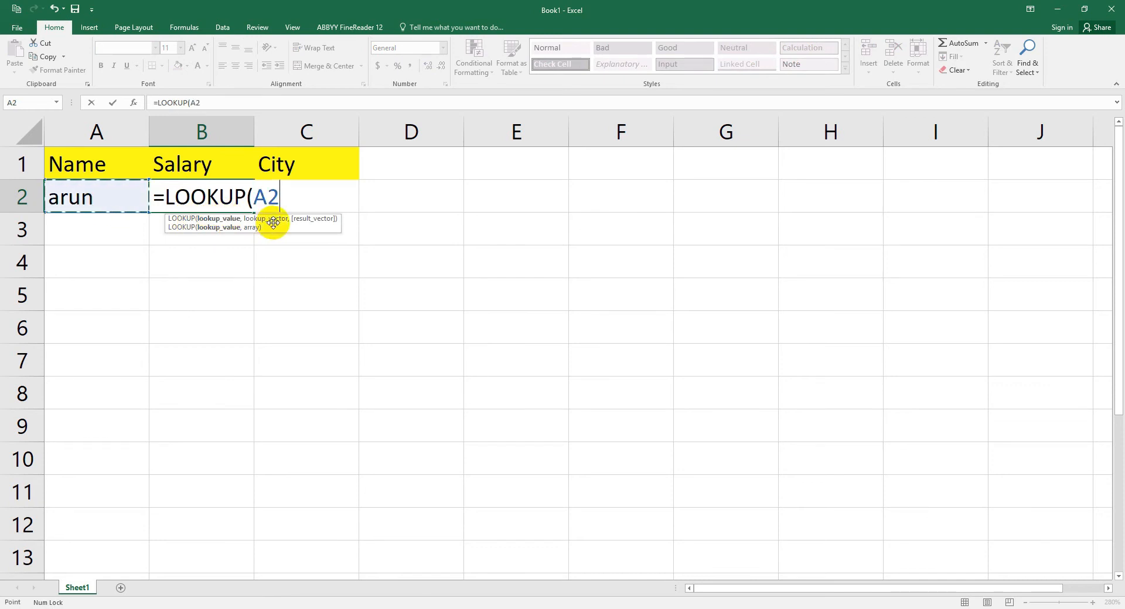
Set the lookup range of the salary formula to A2:C15 on Sheet1 of lookup.xlsx and return to Book1
type(",")
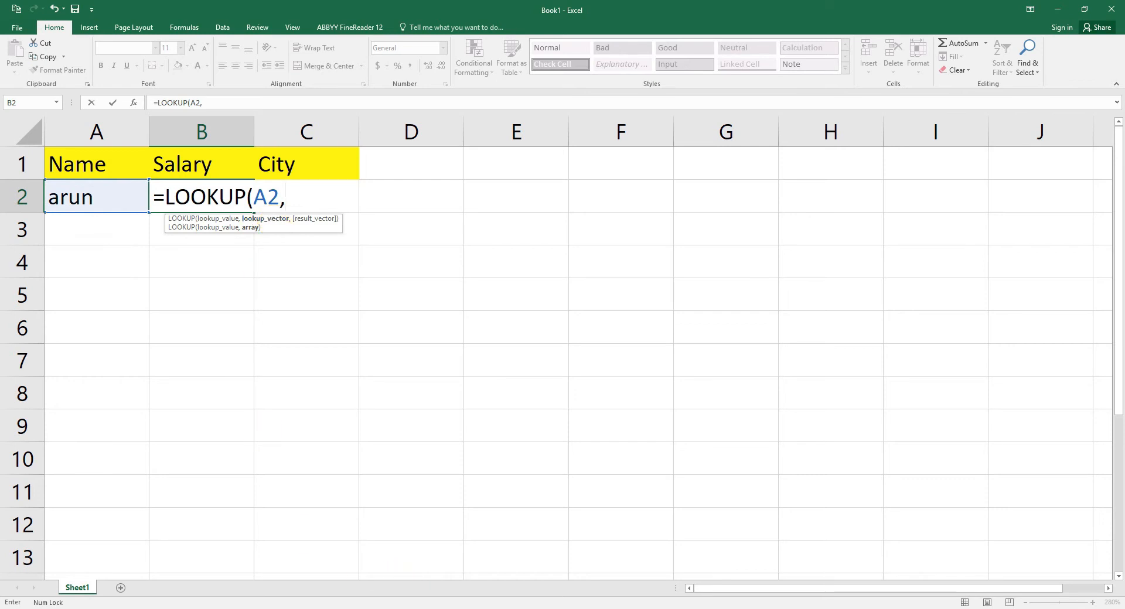
left_click(416, 608)
left_click(362, 581)
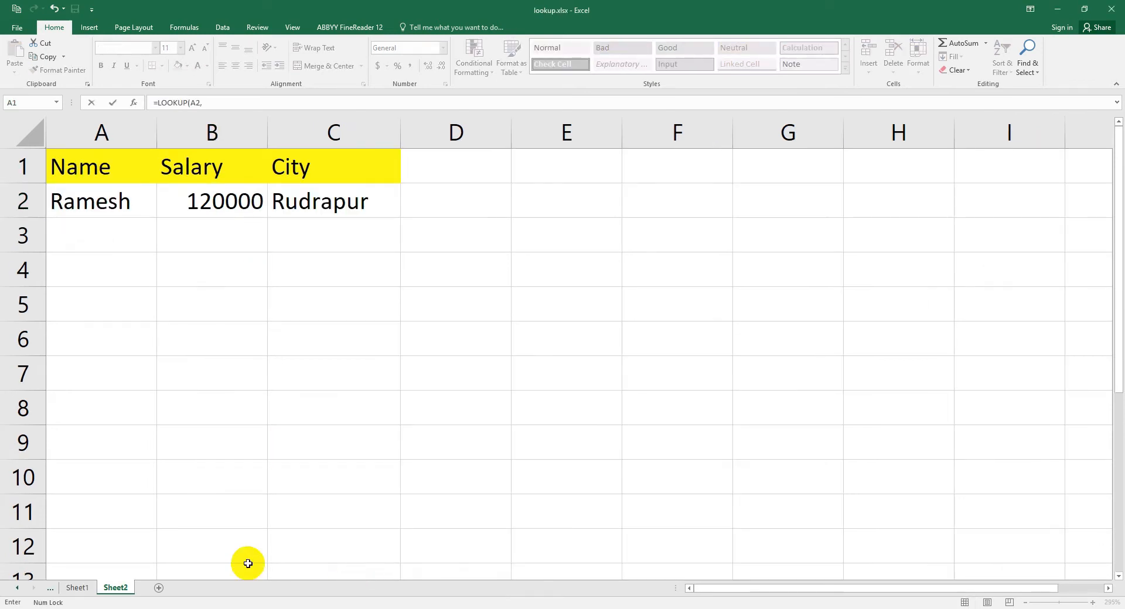
left_click(78, 588)
left_click_drag(76, 181, 357, 544)
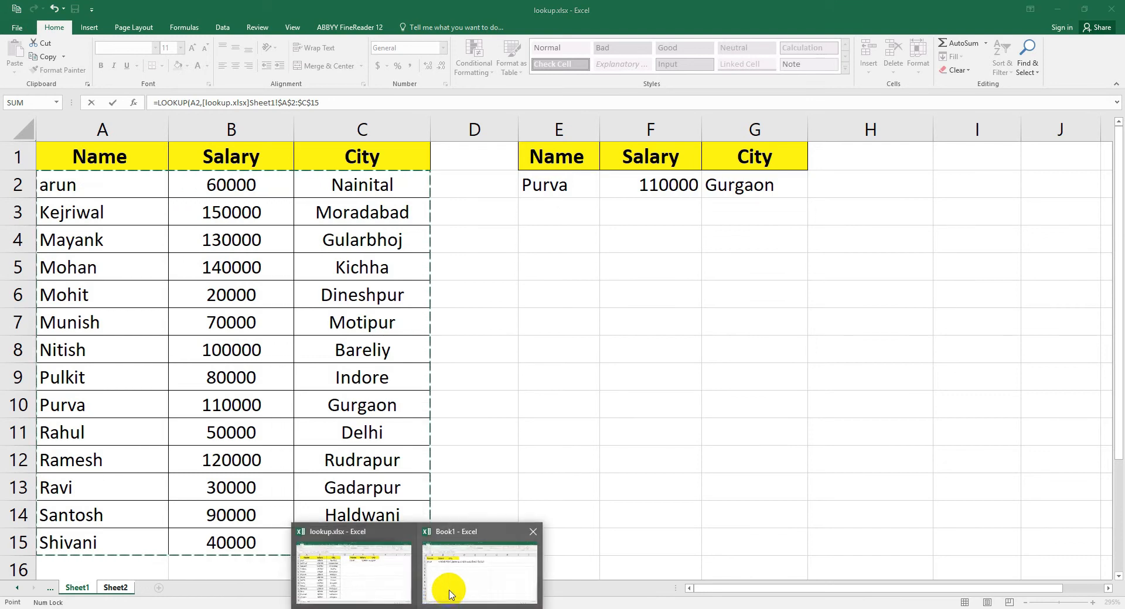
left_click(447, 590)
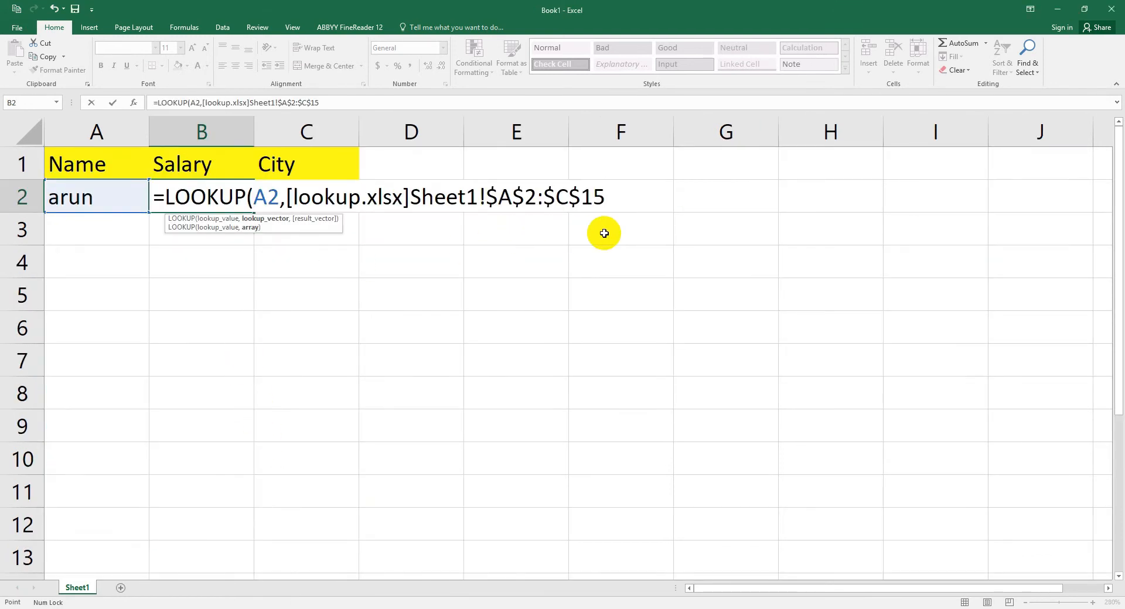
Complete the salary formula in B2 of Book1 with B2:B15 on Sheet1 of lookup.xlsx as the result range
type(",")
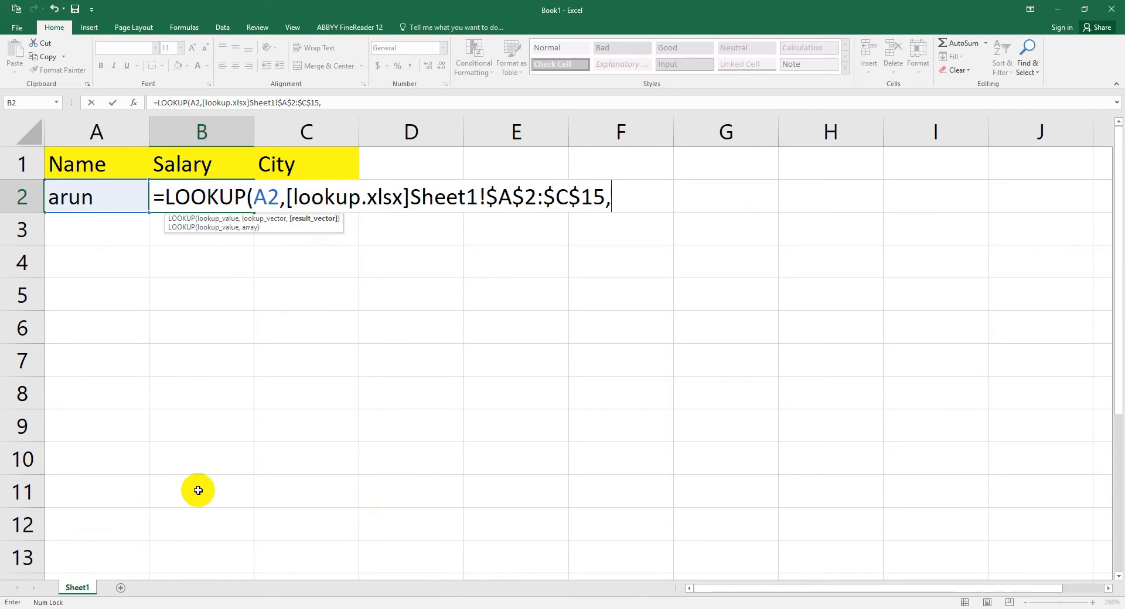
mouse_move(437, 604)
left_click(344, 584)
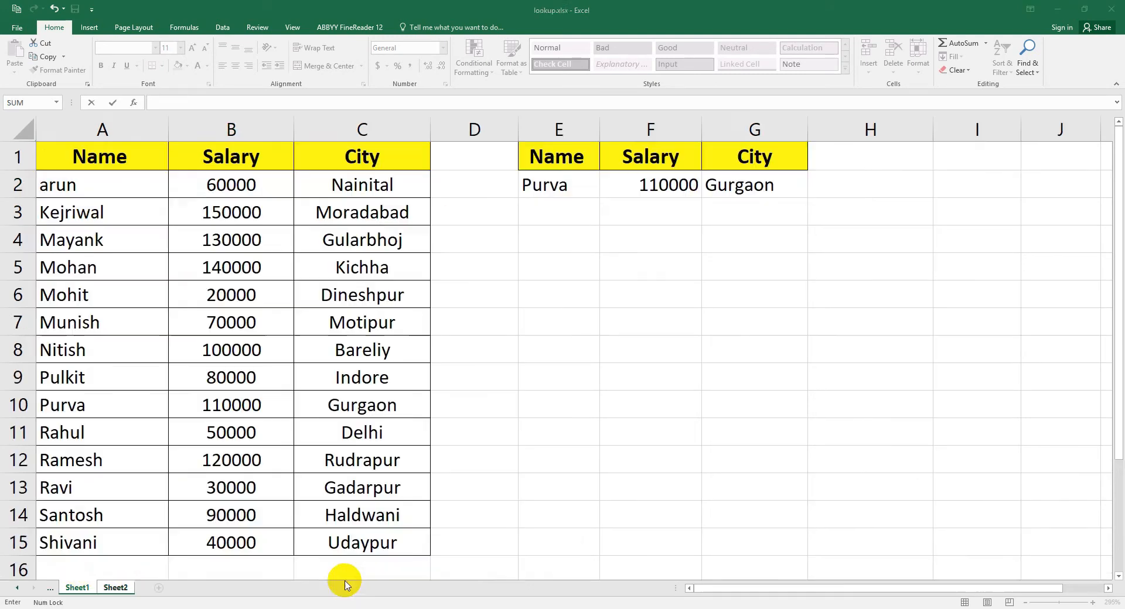
left_click_drag(246, 181, 217, 544)
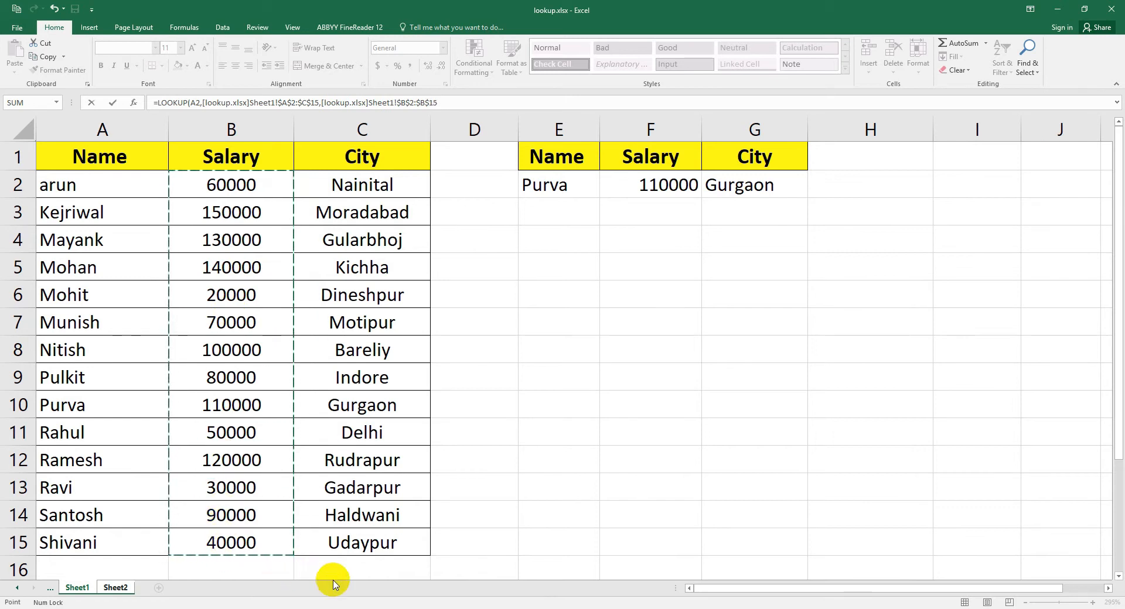
mouse_move(437, 603)
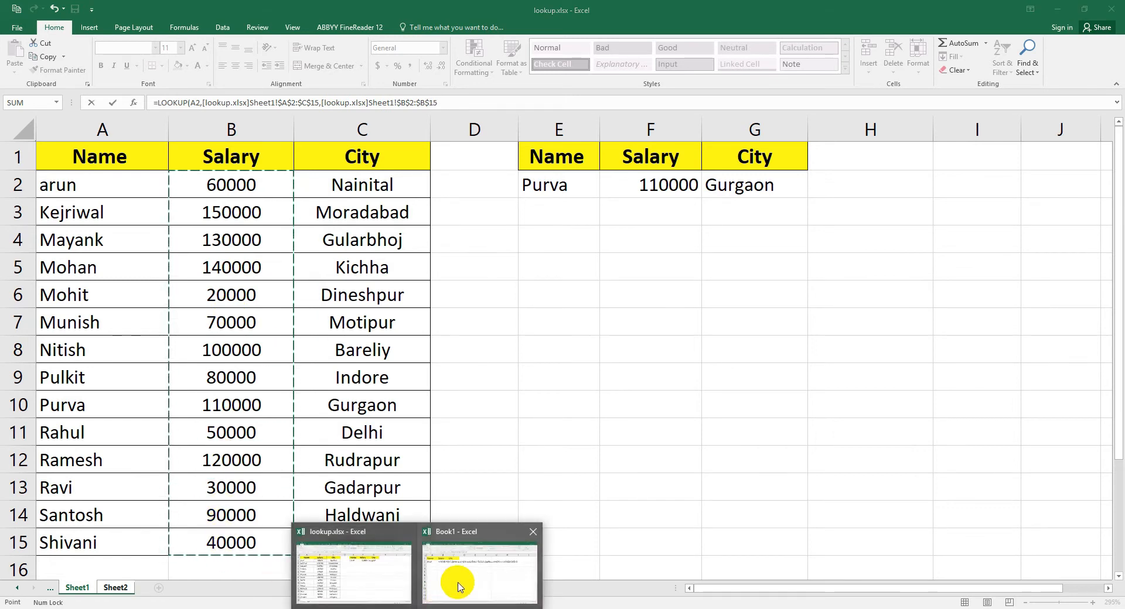
left_click(460, 580)
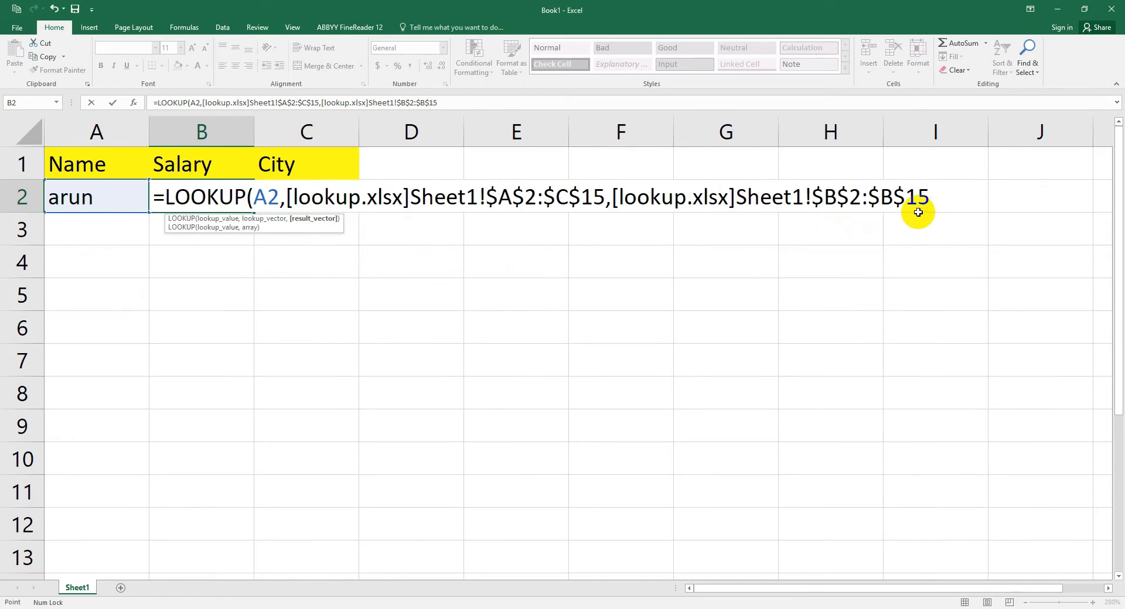
key("Return")
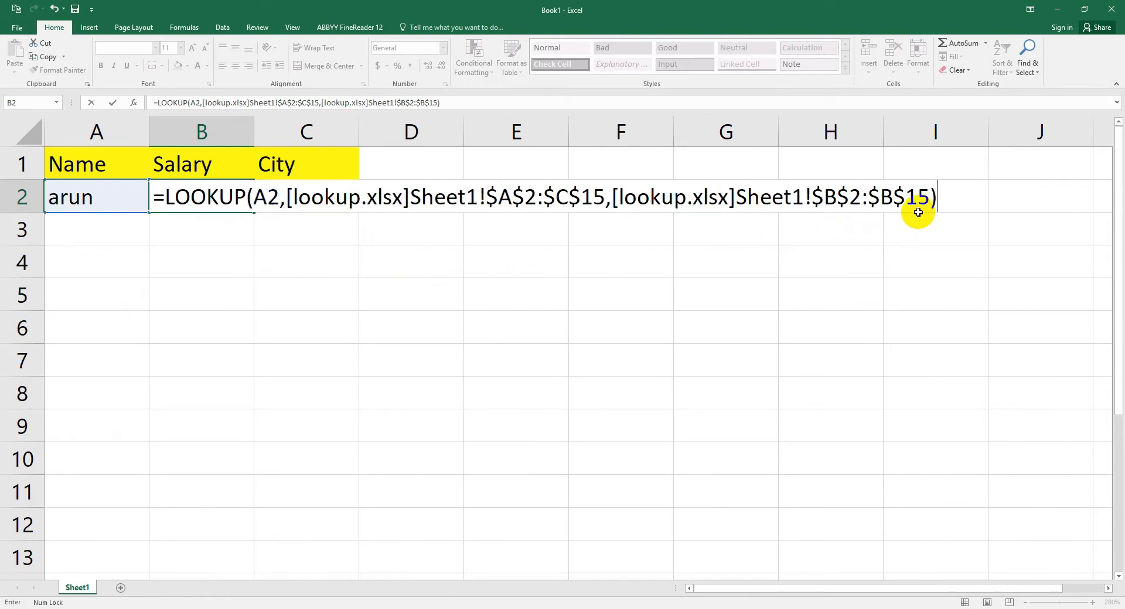
left_click(103, 196)
left_click(202, 197)
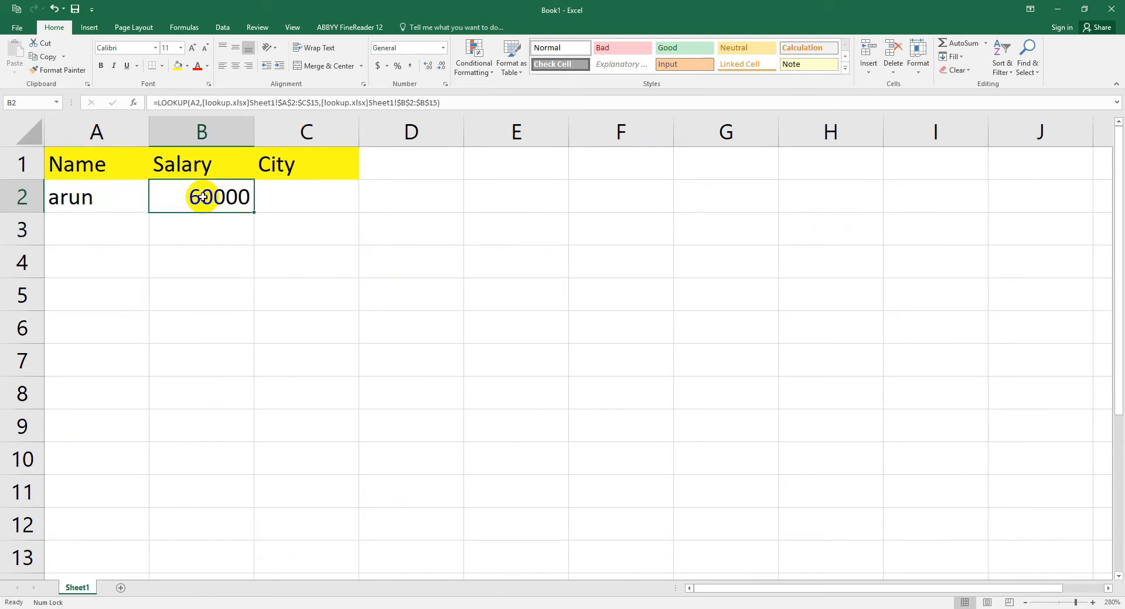
Switch to the lookup.xlsx workbook and show its Sheet1
left_click(299, 199)
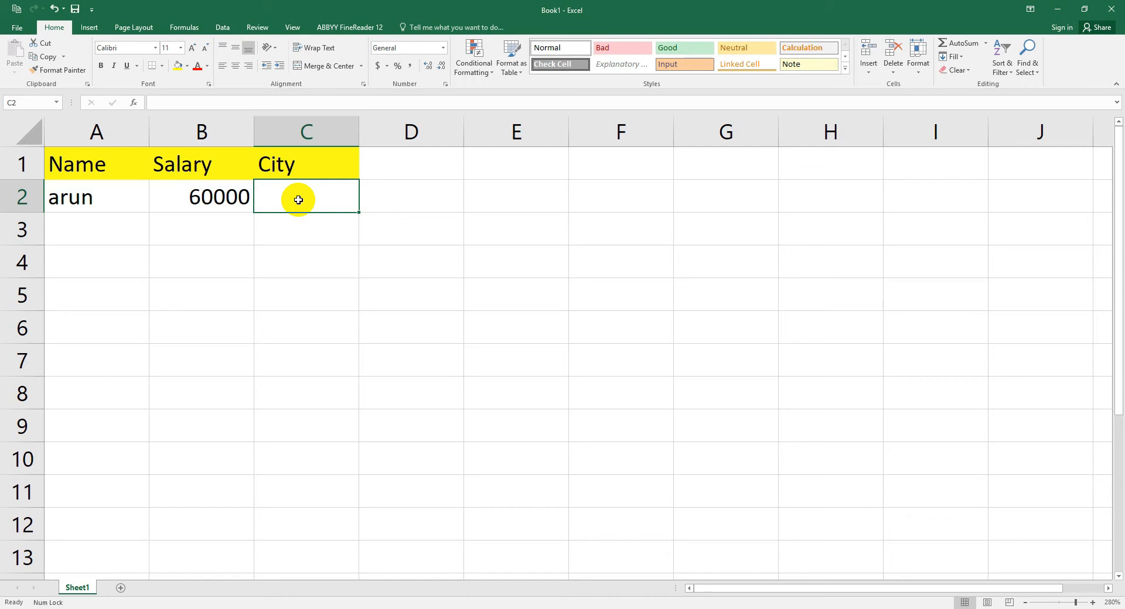
mouse_move(411, 606)
left_click(343, 582)
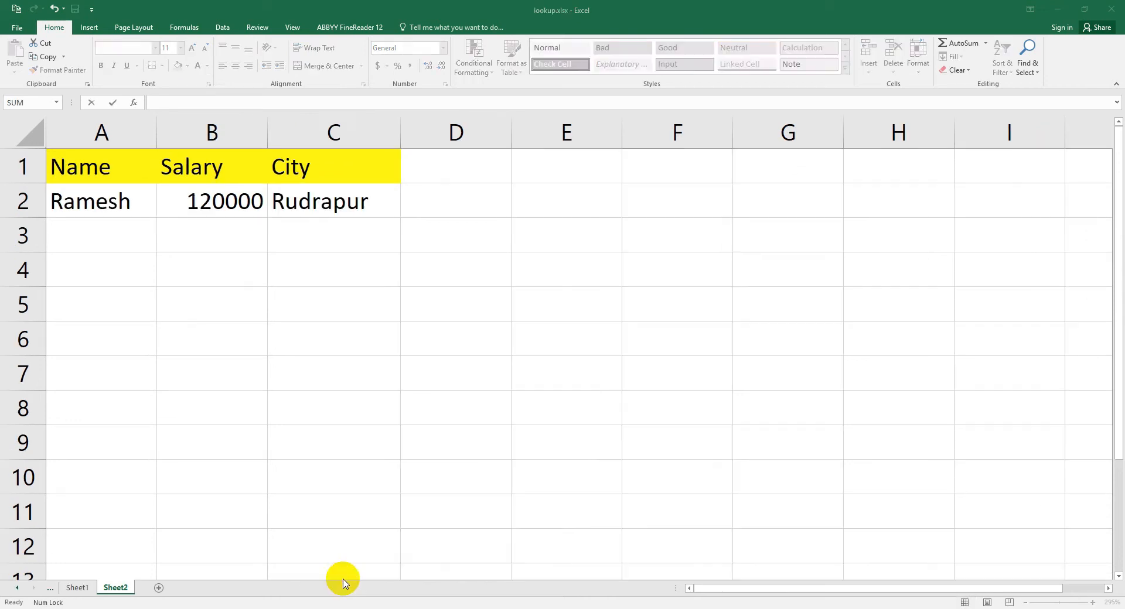
left_click(79, 587)
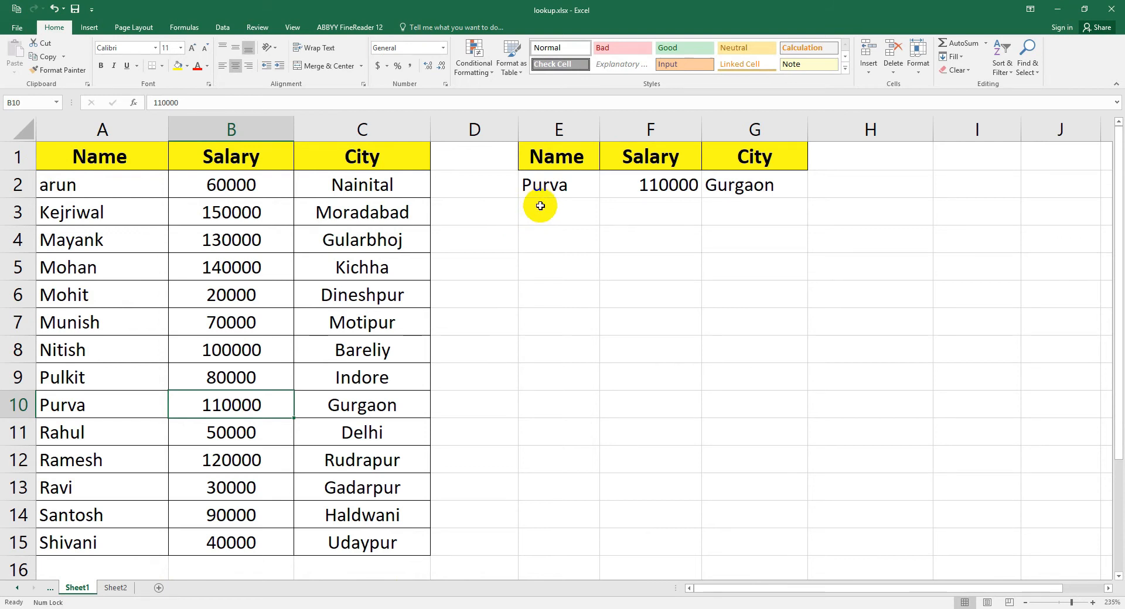
left_click(565, 210)
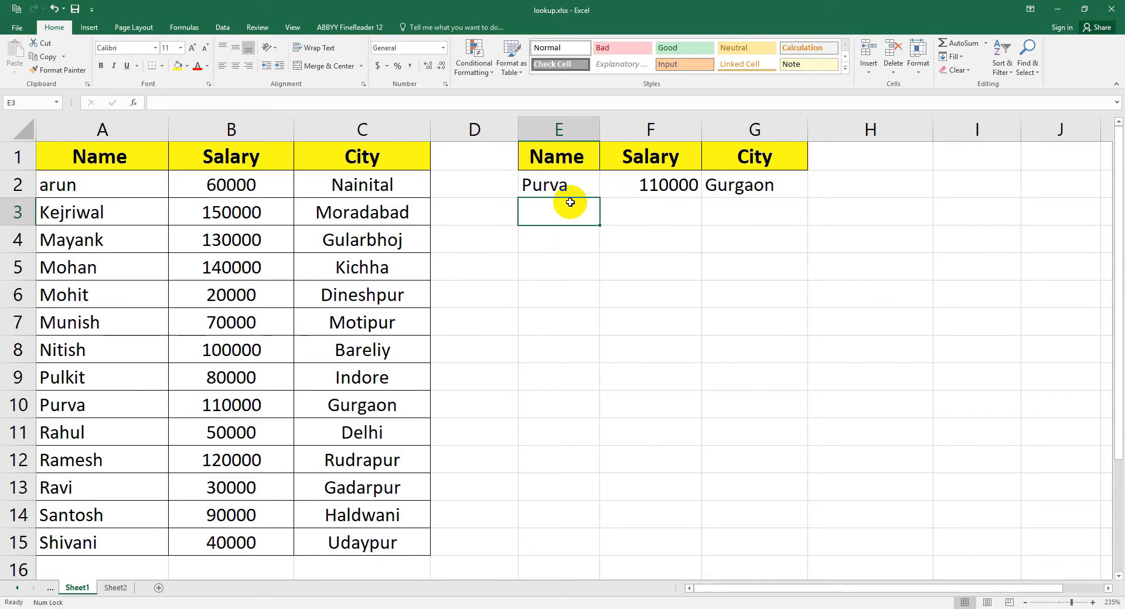
type("=LOOKUP(")
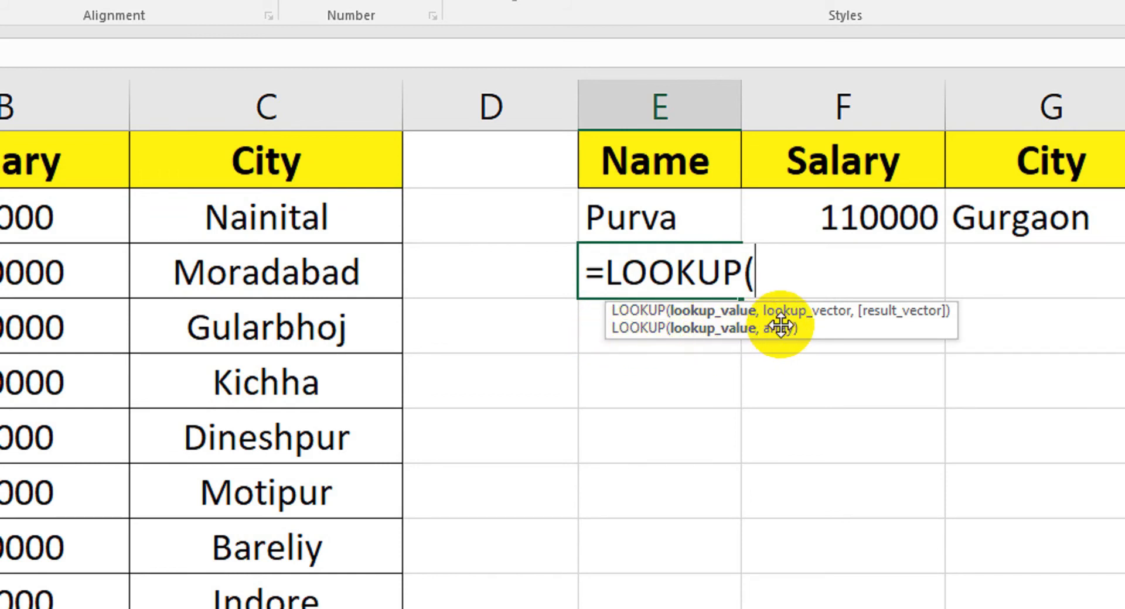
key("BackSpace")
key("BackSpace")
key("BackSpace")
key("BackSpace")
key("BackSpace")
key("BackSpace")
key("BackSpace")
key("BackSpace")
left_click(717, 393)
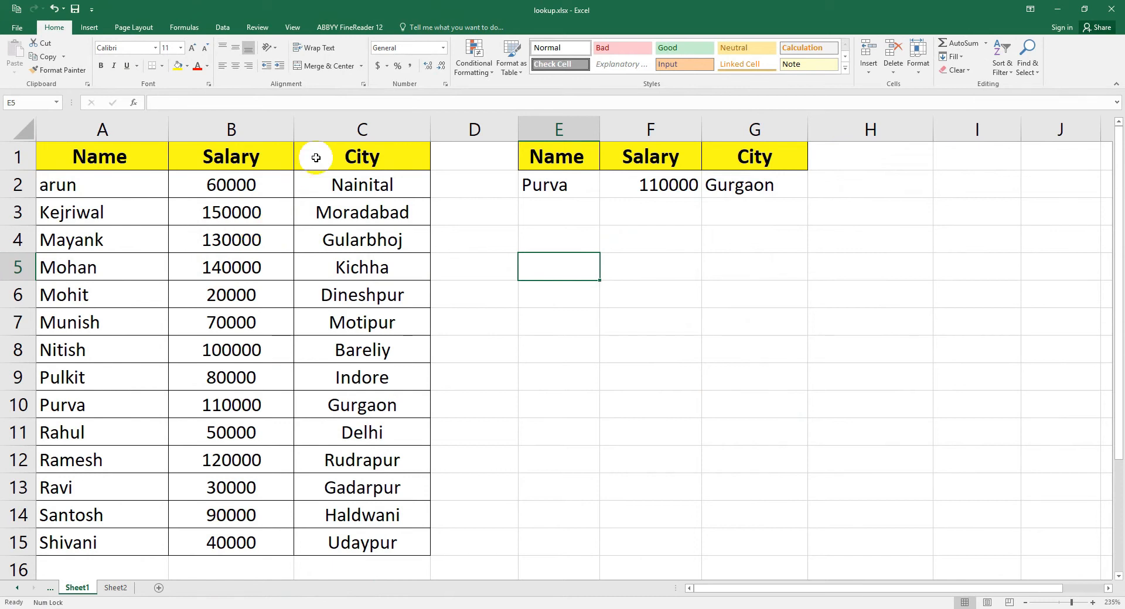
Delete the City column, column C, from the source table on Sheet1
left_click(341, 131)
right_click(341, 132)
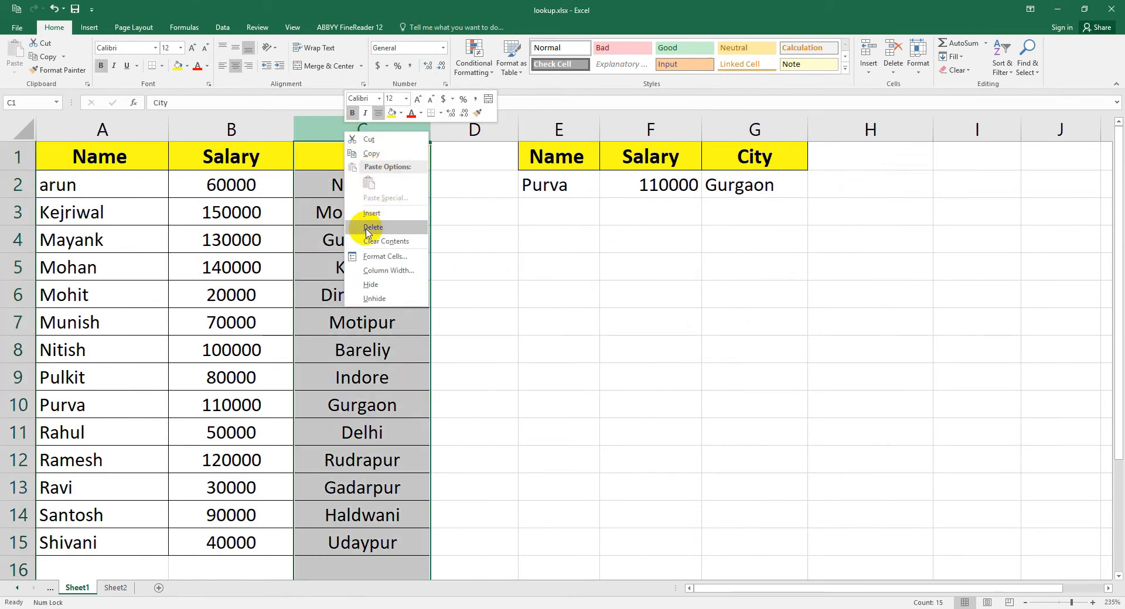
left_click(384, 226)
left_click(340, 257)
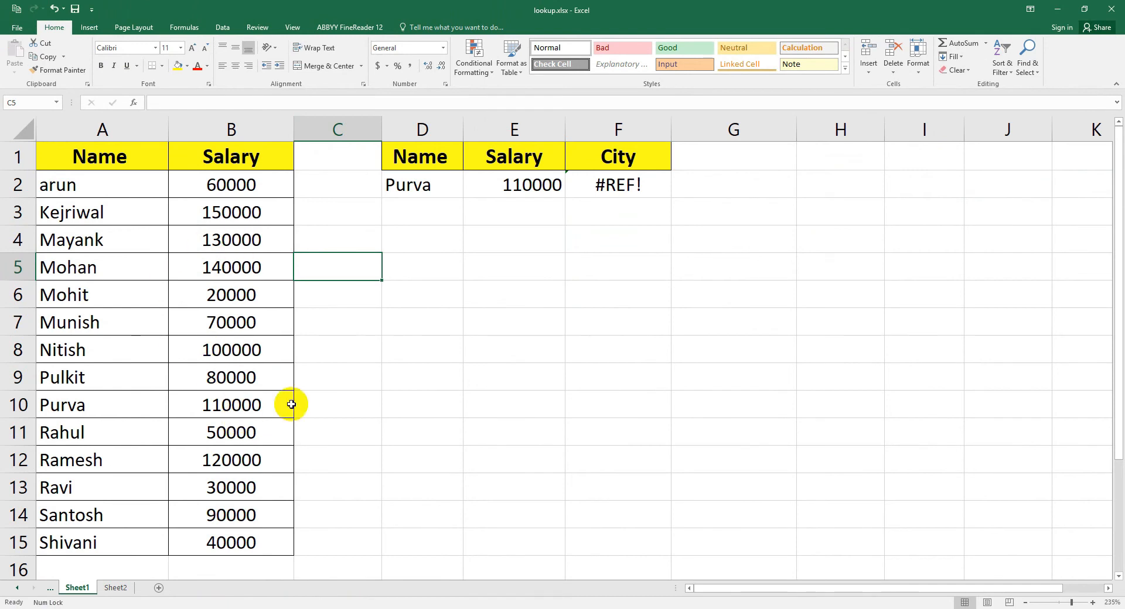
Clear D2:F2 under the result headers and enter the name listed in A8 as the lookup name in D2
left_click_drag(404, 185, 603, 188)
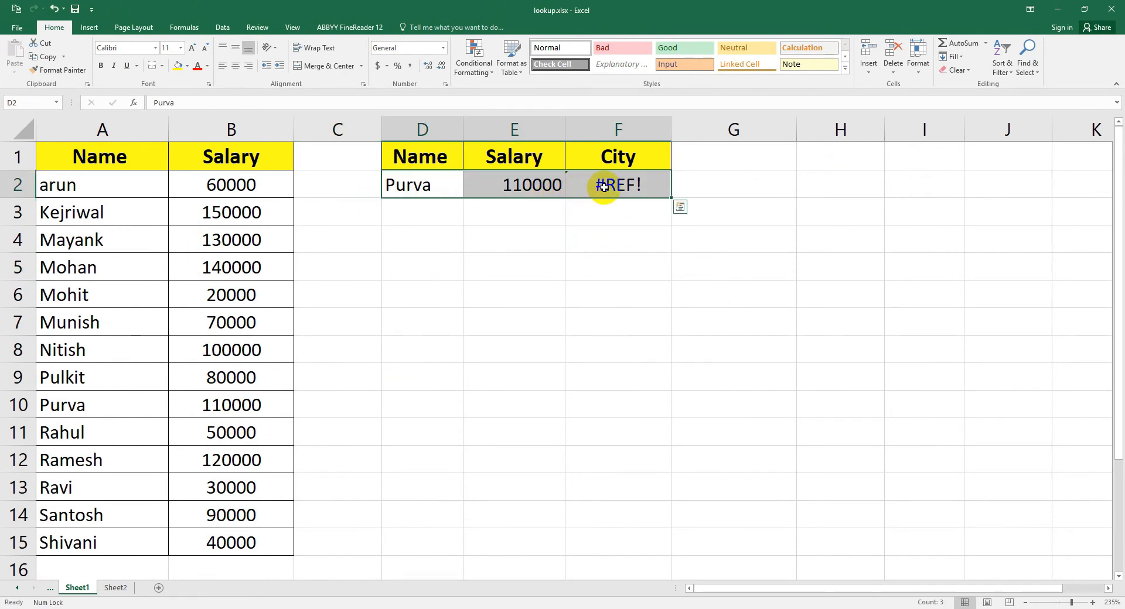
key("Delete")
left_click(410, 179)
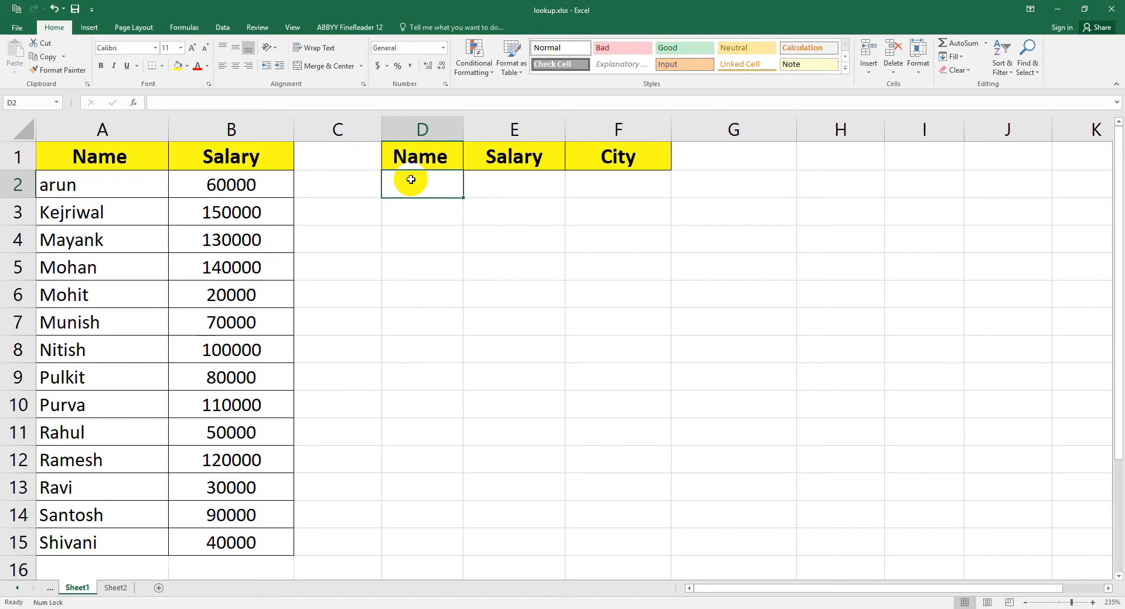
type("Ni")
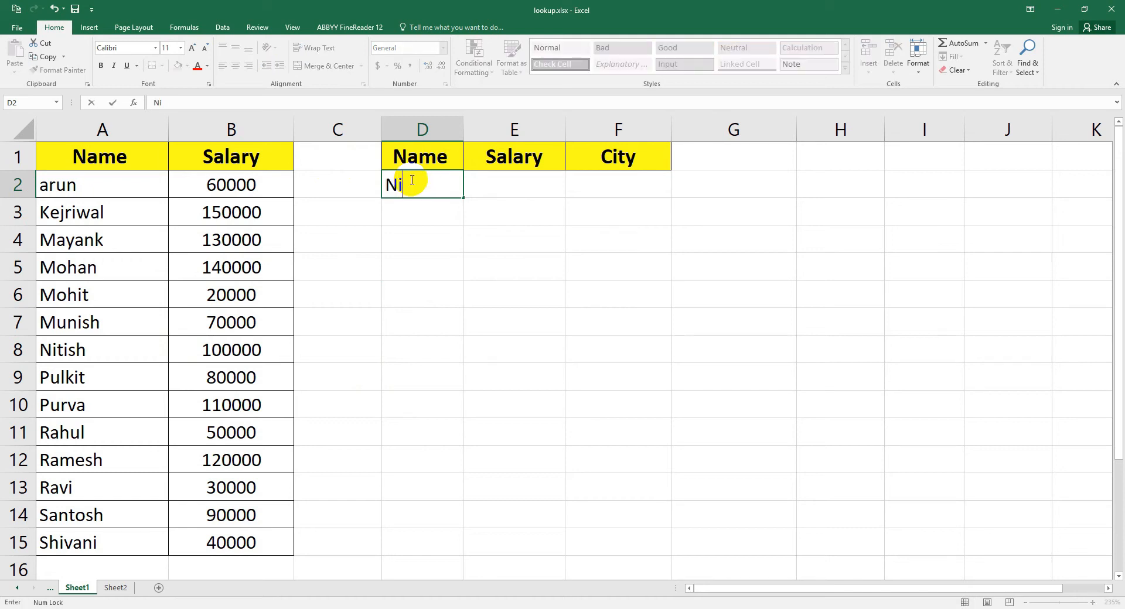
type("tish")
key("Return")
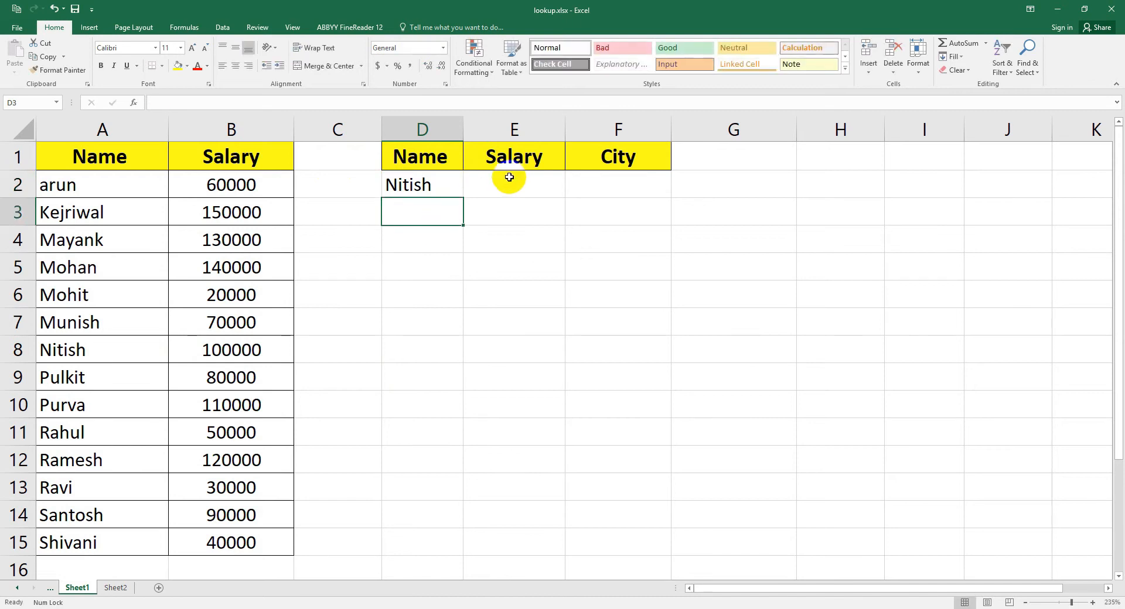
Enter the array-form formula =LOOKUP(D2,A2:B15) in E2 to return the salary
left_click(513, 177)
type("=")
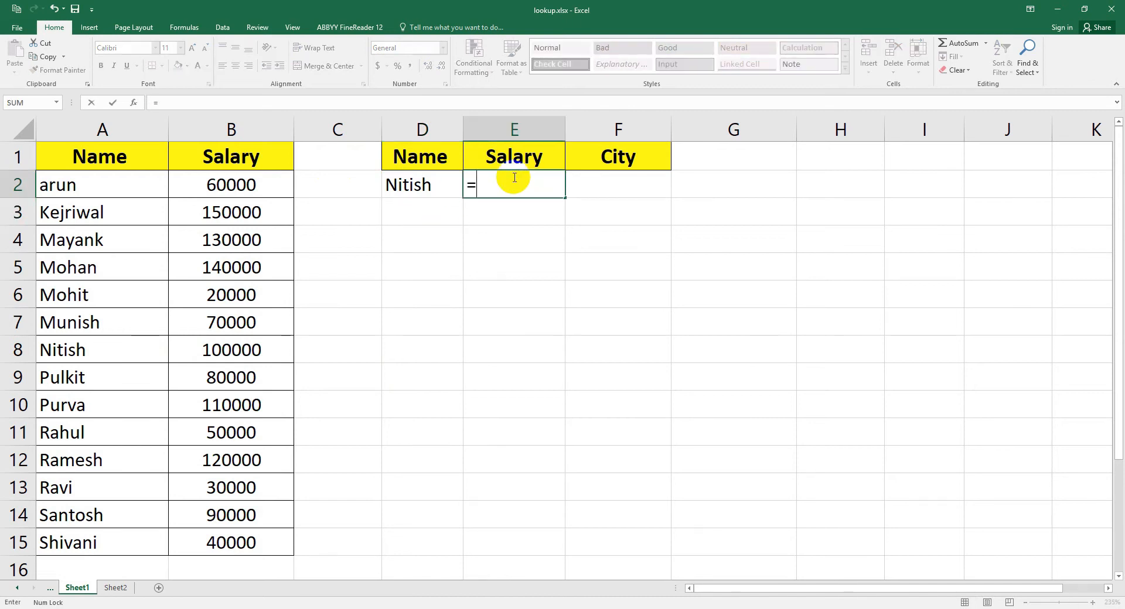
type("look")
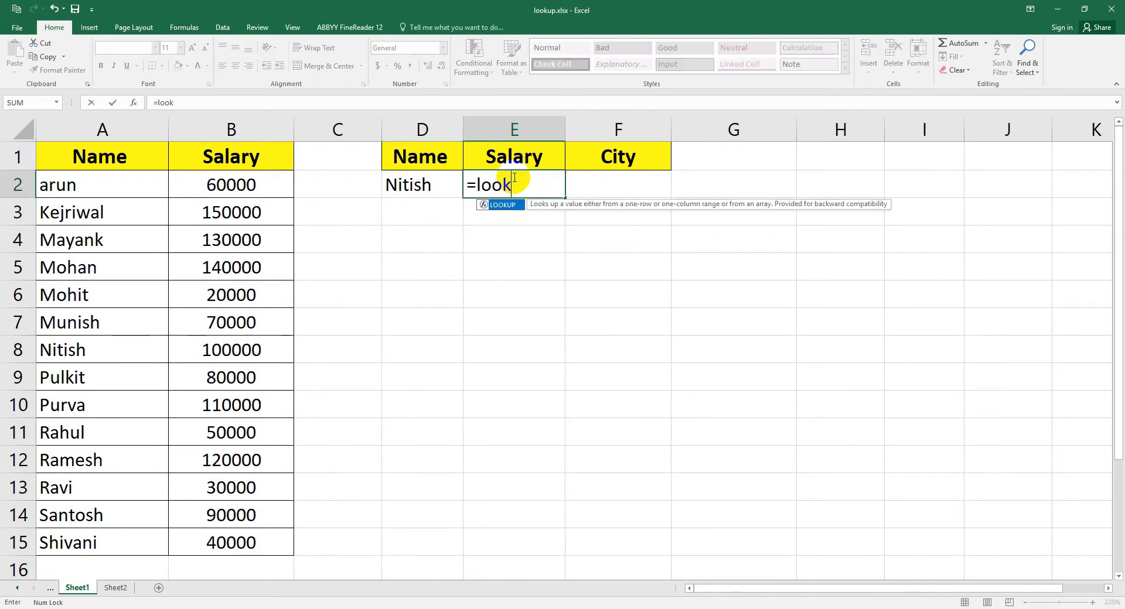
key("Tab")
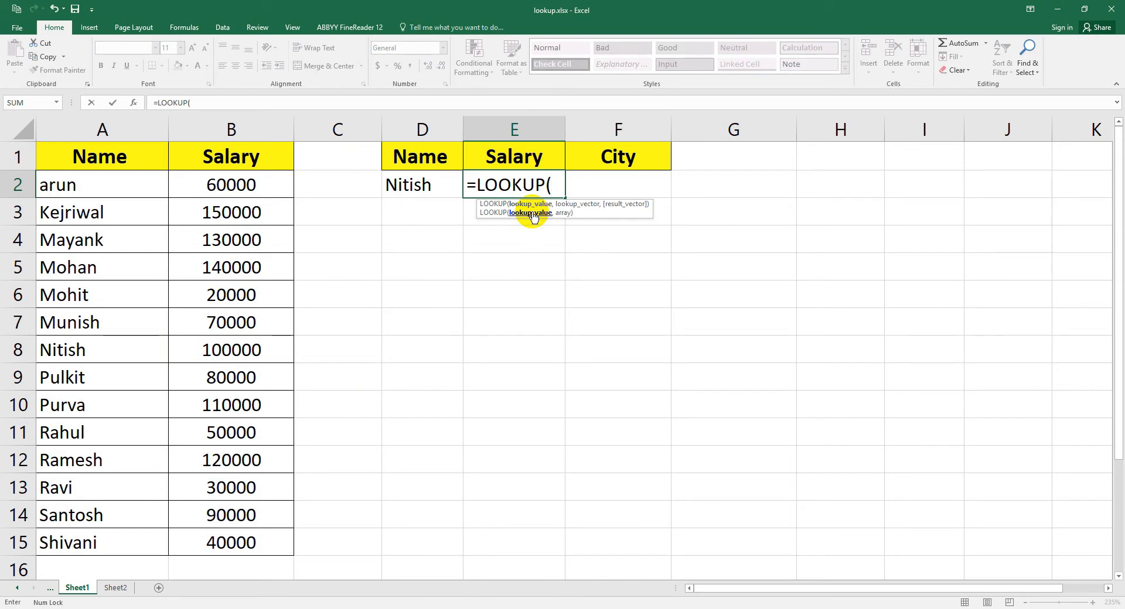
left_click(419, 187)
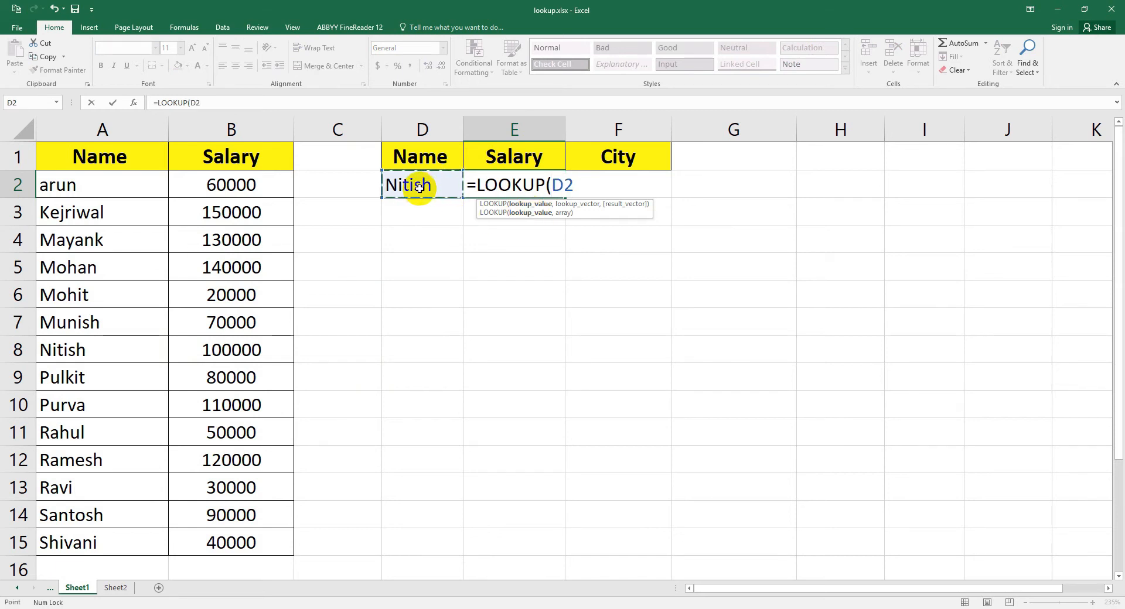
type(",")
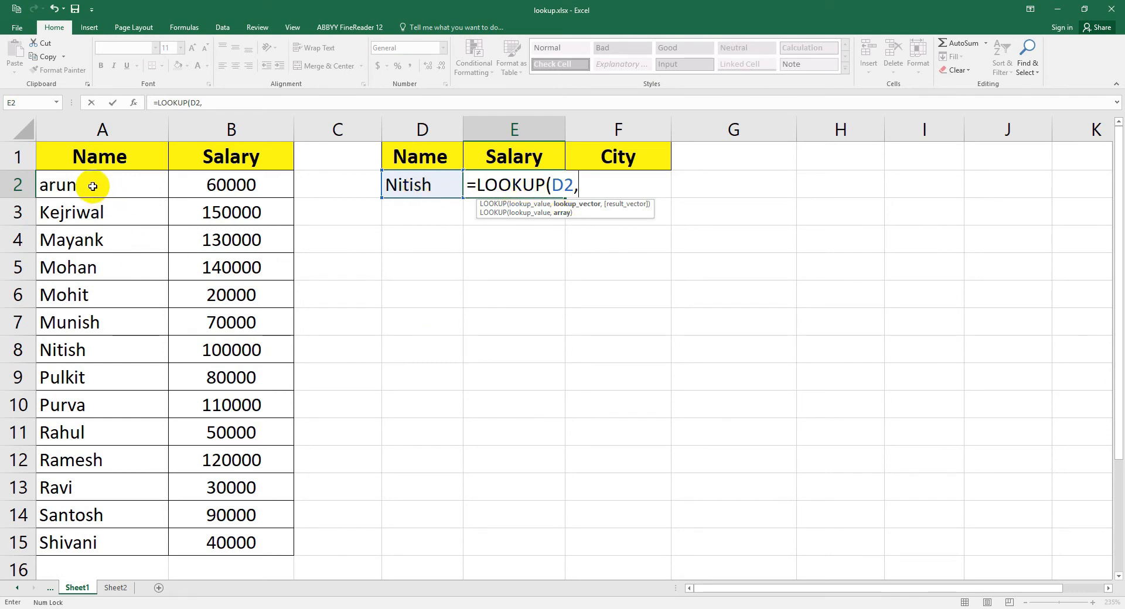
left_click_drag(84, 189, 220, 532)
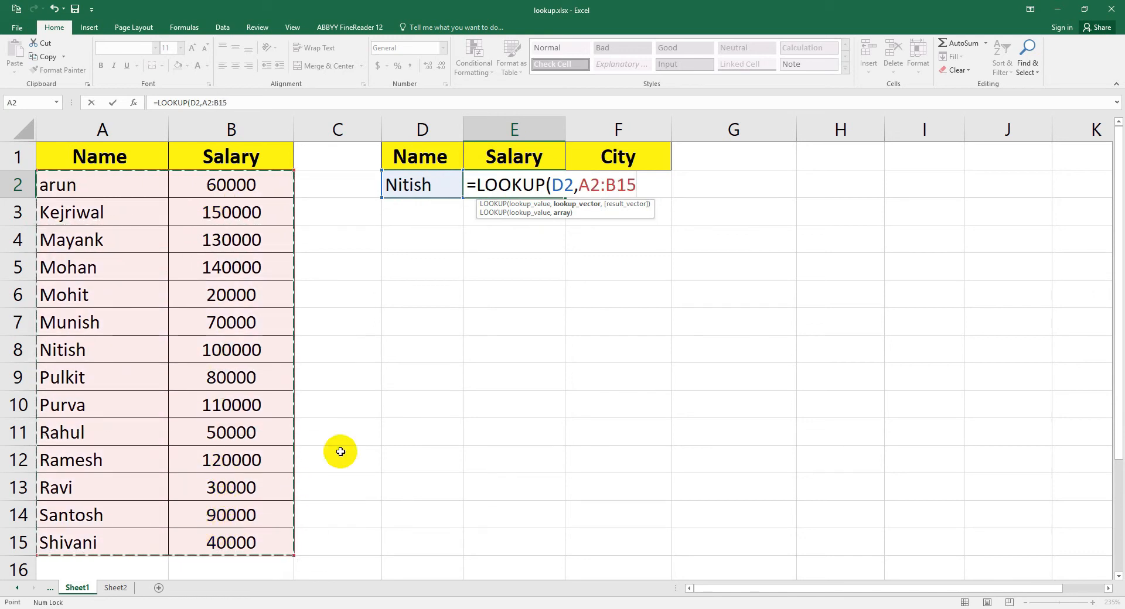
type(")")
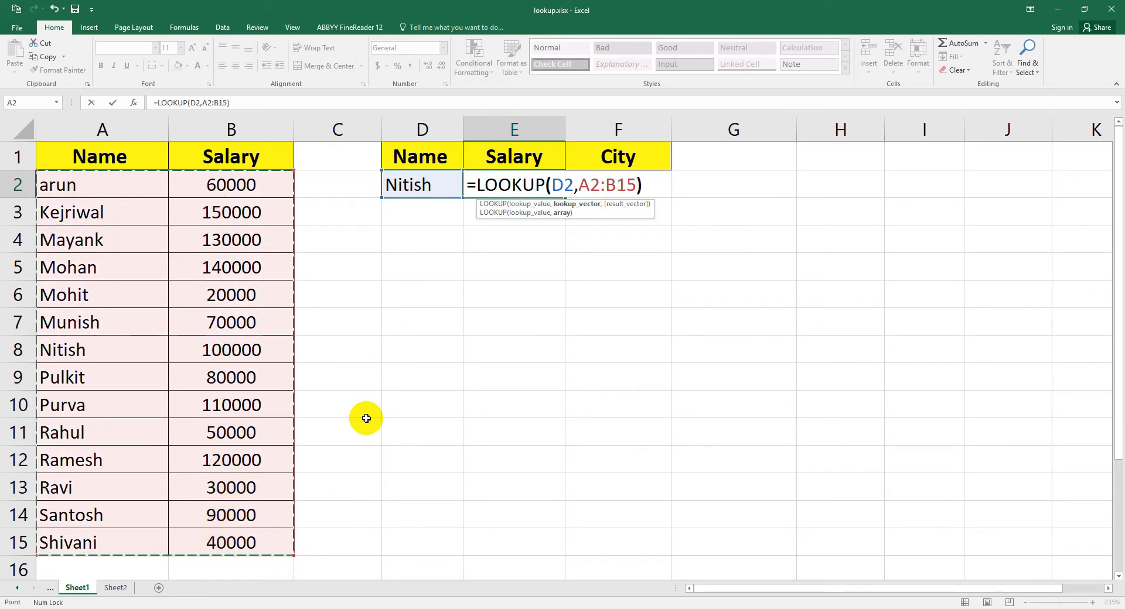
key("Return")
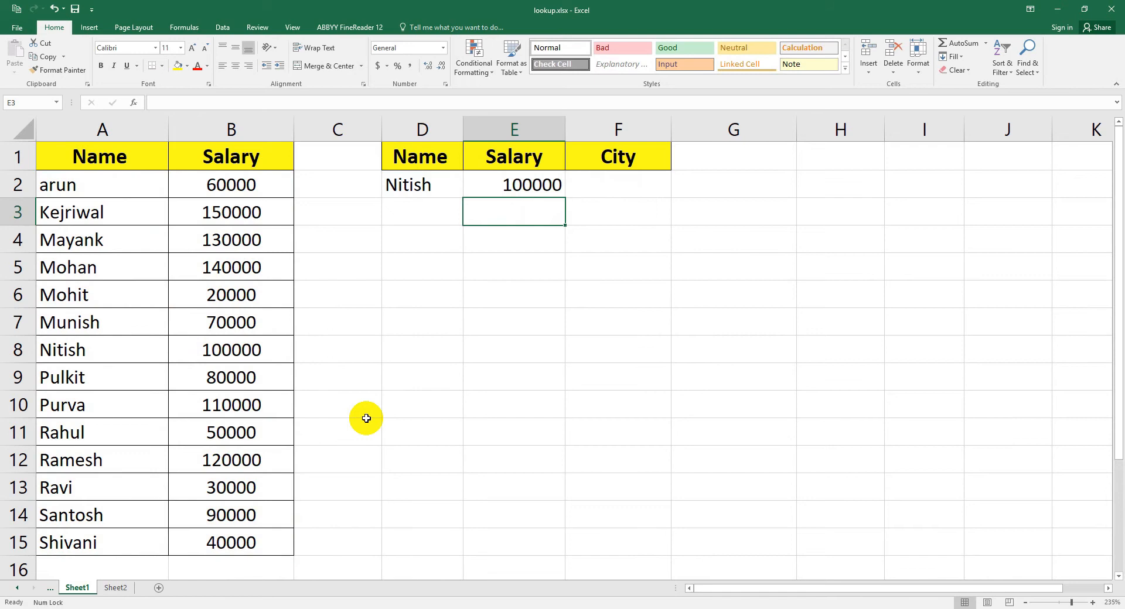
Compare the salary returned in E2 with the entry in row 8 of the source table
left_click(518, 183)
left_click(89, 347)
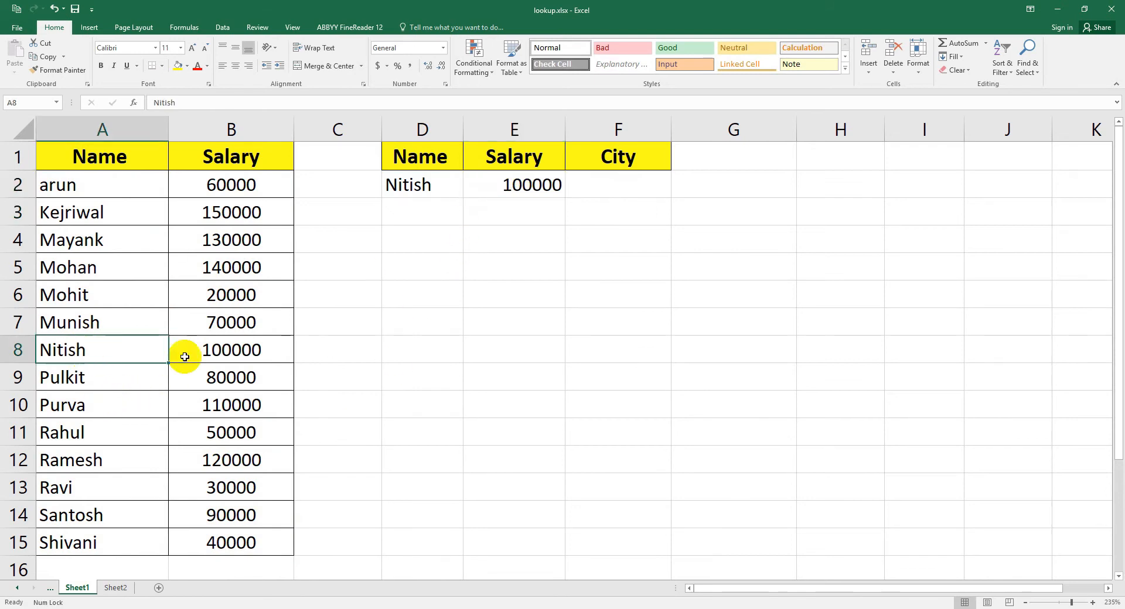
left_click(184, 353)
left_click(540, 184)
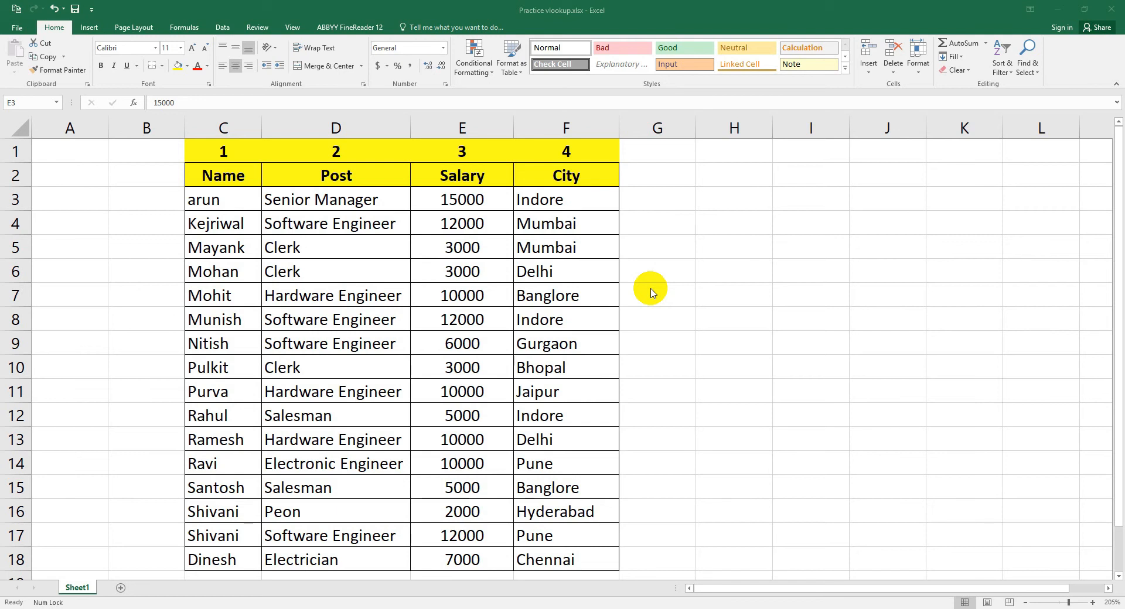
In Practice vlookup.xlsx, copy the Name, Post, Salary and City headers from C2:F2 to H2
left_click(642, 205)
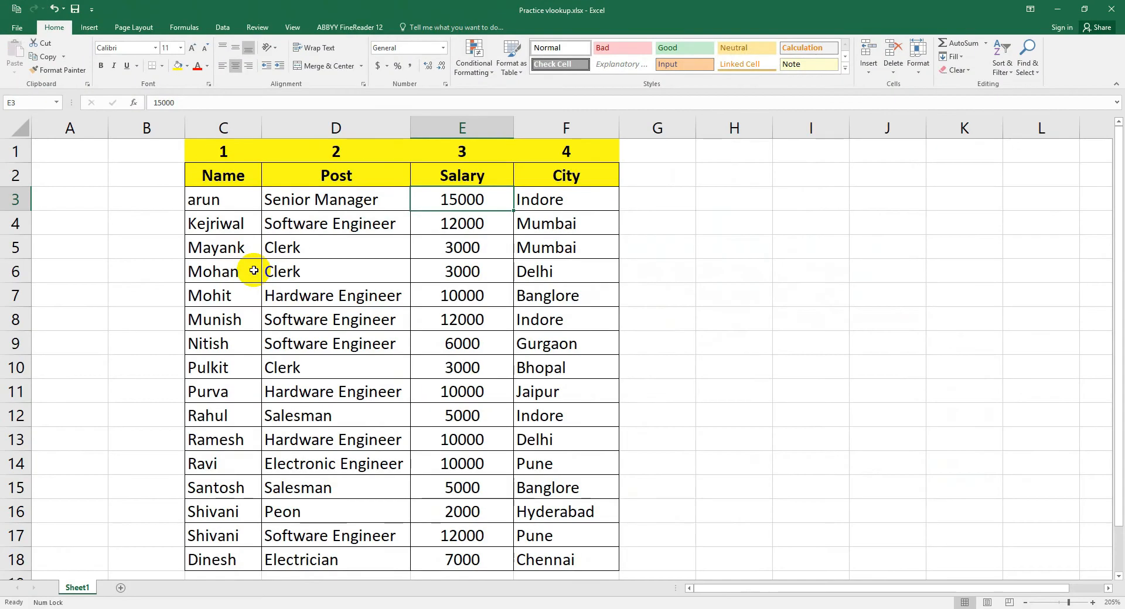
left_click(334, 209)
left_click_drag(262, 175, 526, 173)
key("ctrl+c")
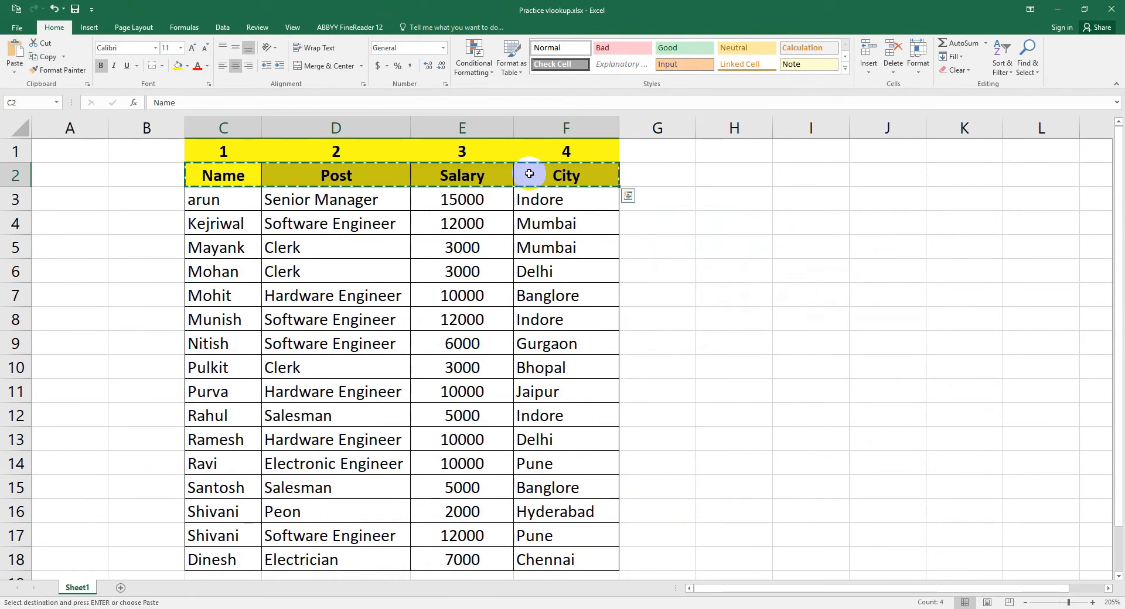
left_click(679, 183)
left_click(759, 182)
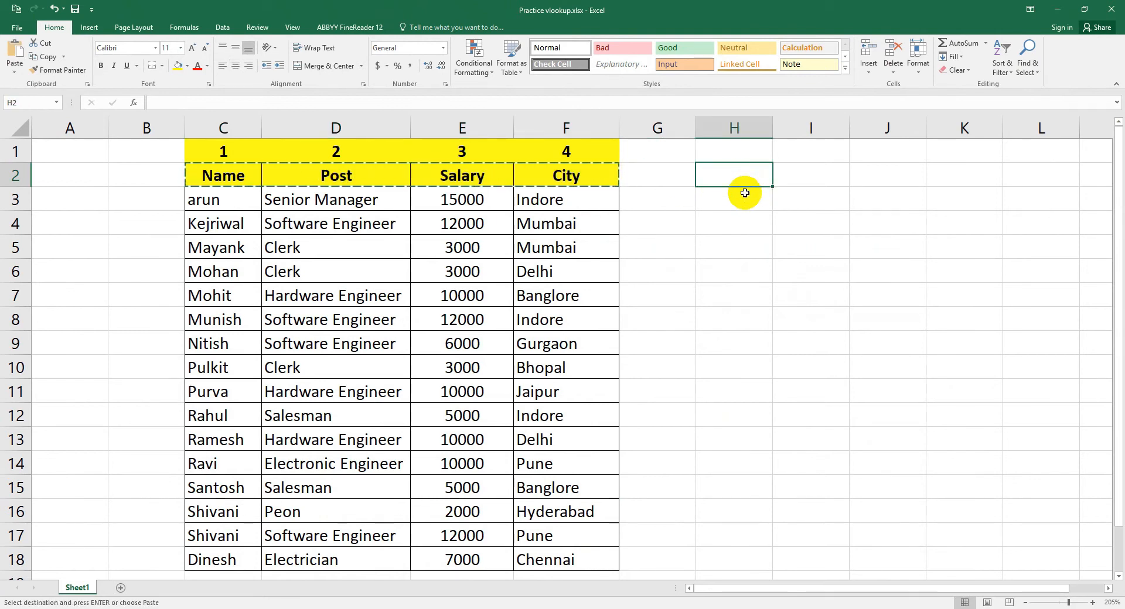
key("ctrl+v")
left_click_drag(1031, 591, 1074, 592)
Enter the name listed in C15 as the lookup name in H3 and select the Post cell I3
left_click(665, 199)
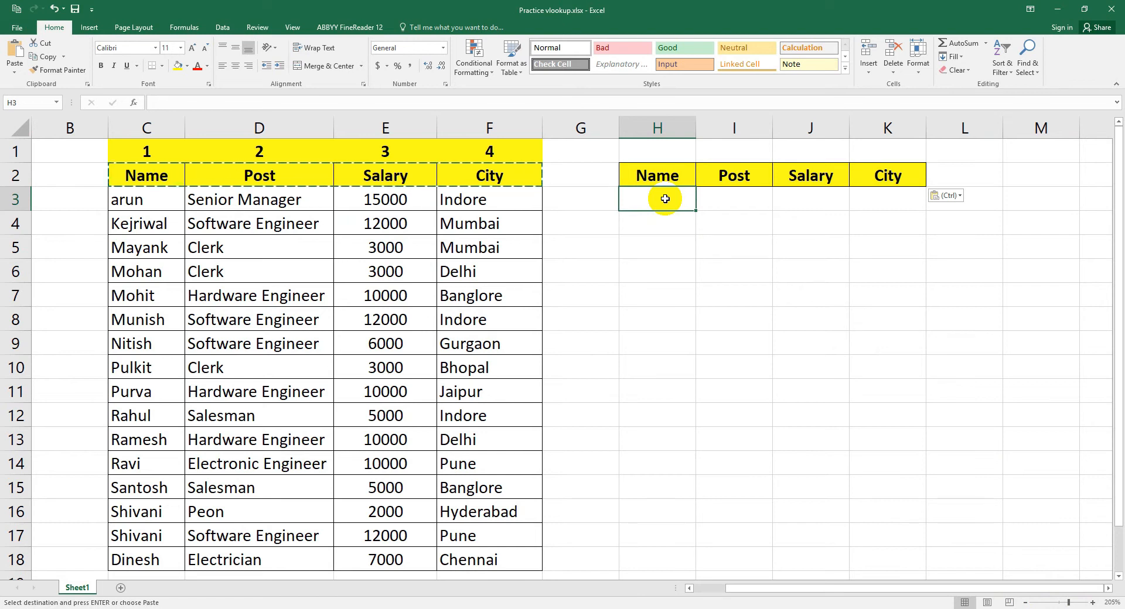
type("Santosh")
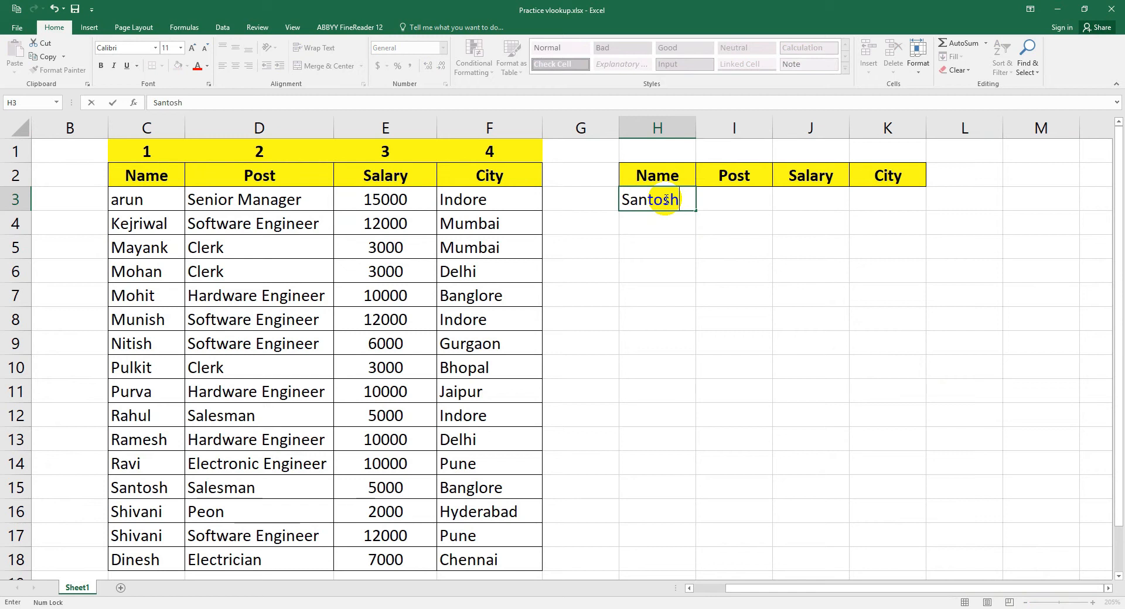
left_click(745, 195)
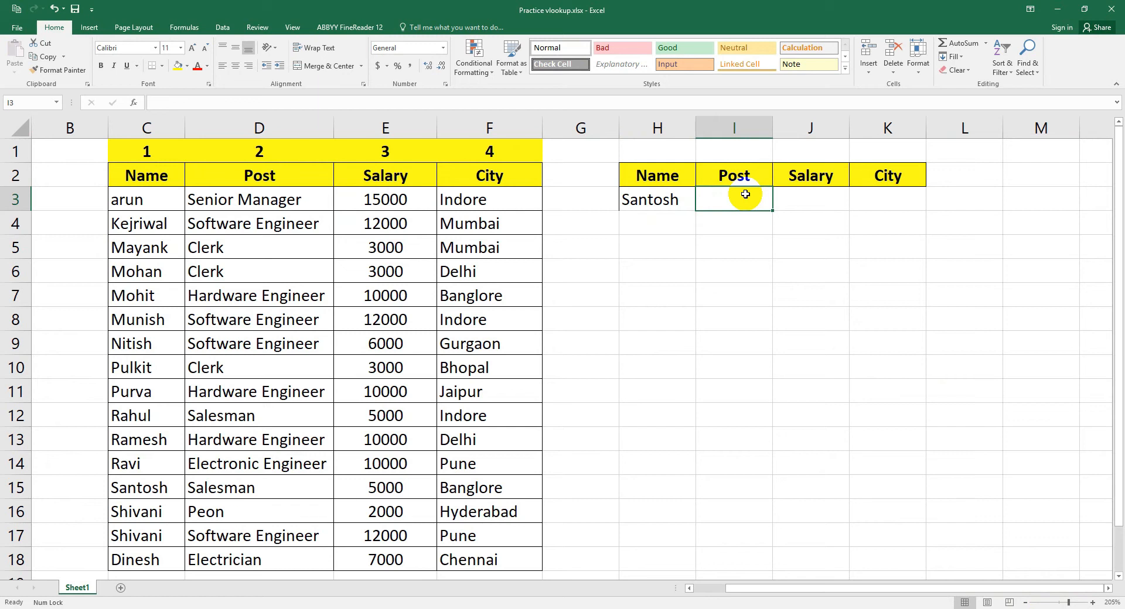
Enter the formula =VLOOKUP(H3,C2:F18,2,0) in I3 to return the post by exact match
type("=")
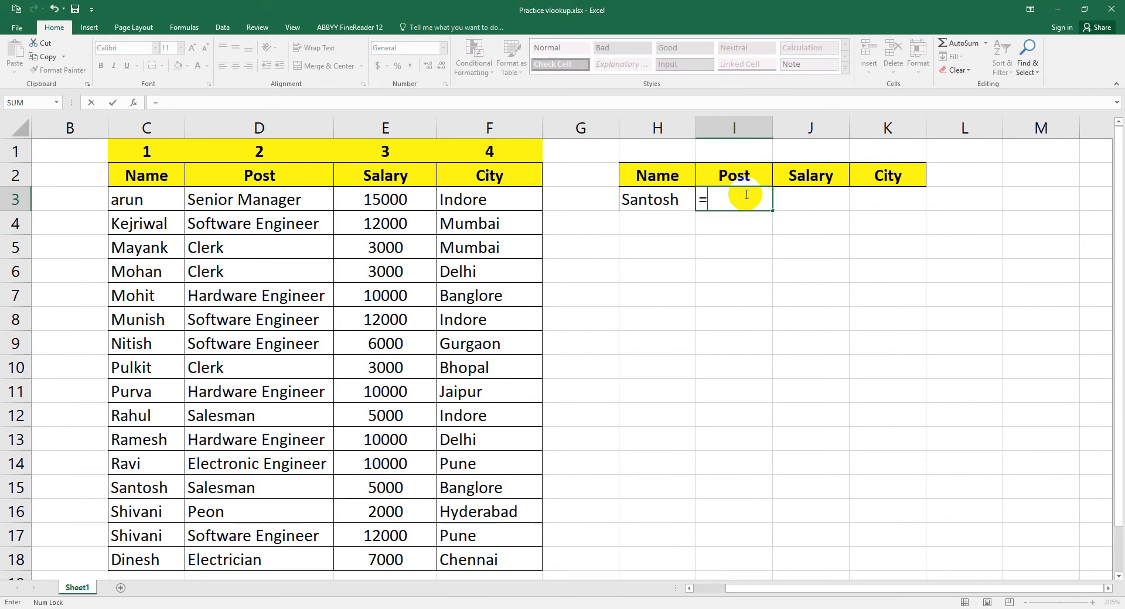
type("vloo")
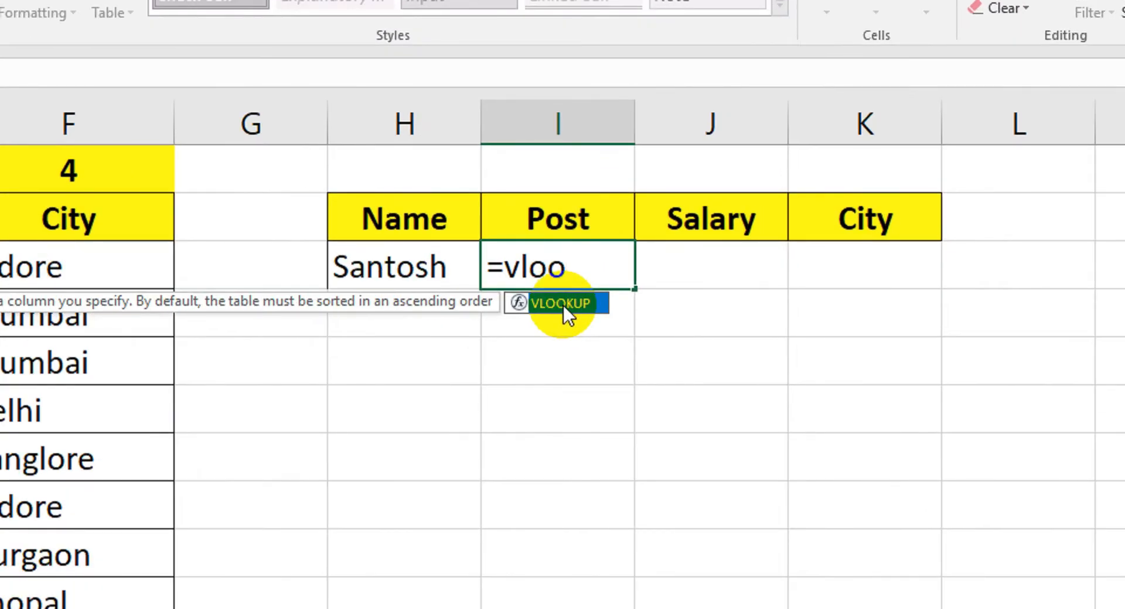
double_click(561, 305)
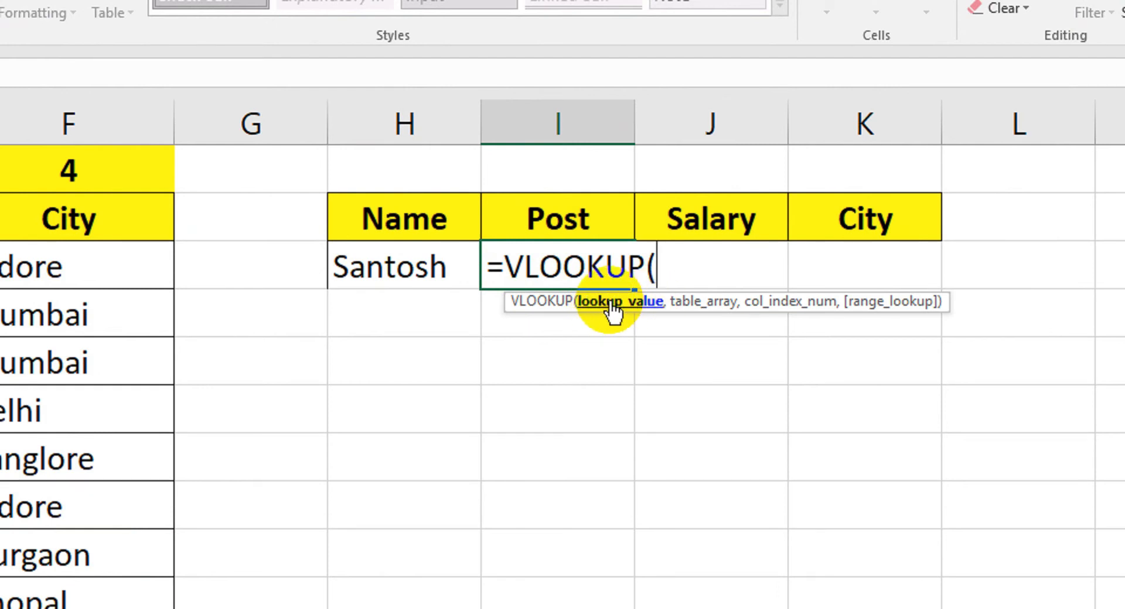
left_click(400, 269)
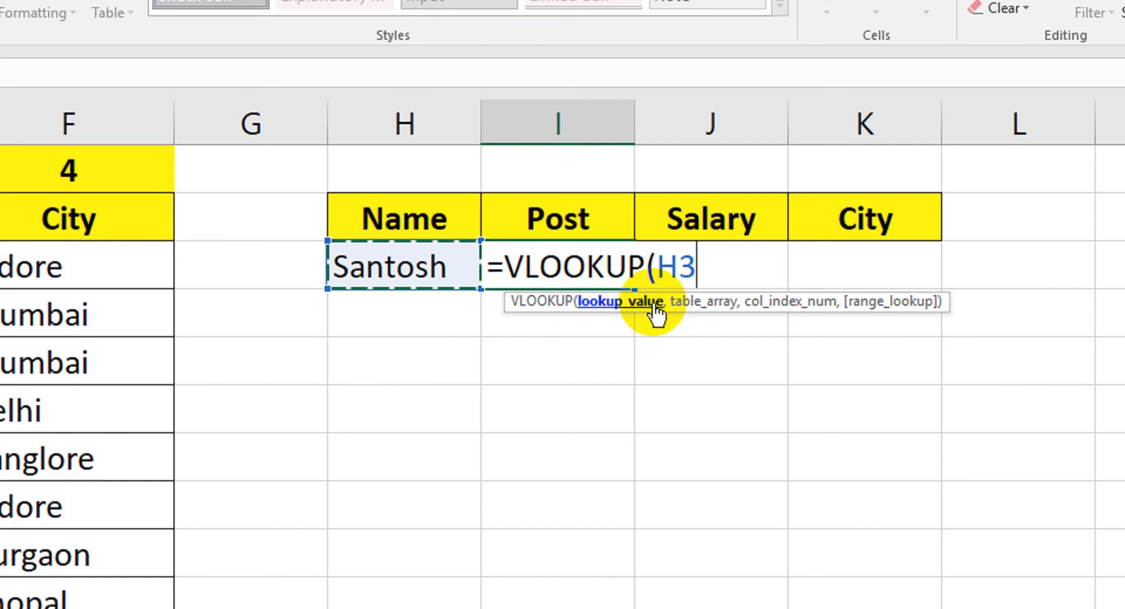
type(",")
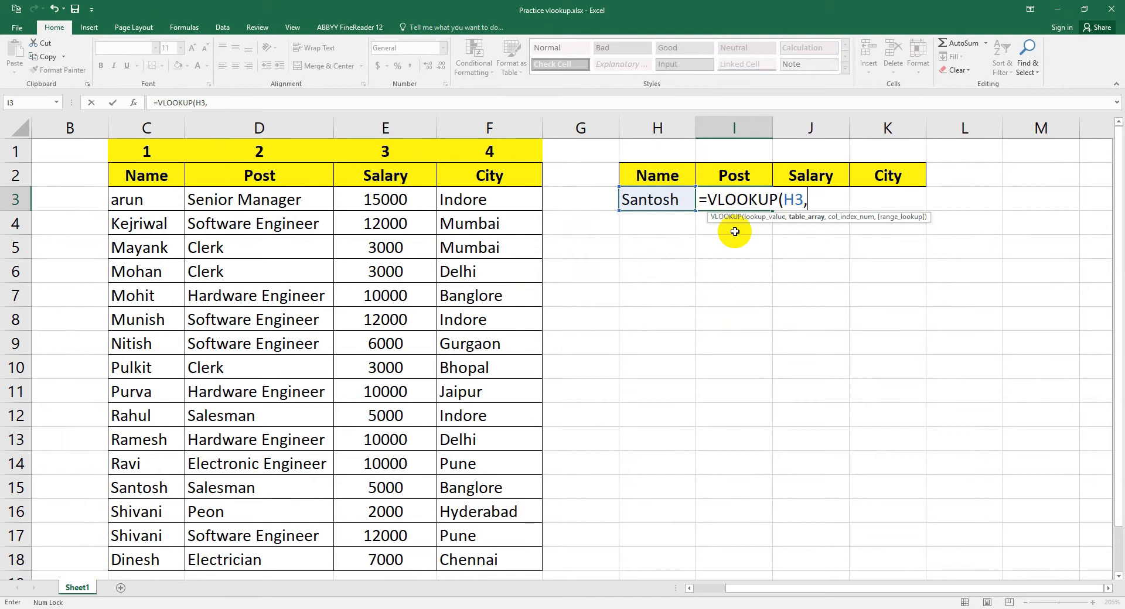
left_click_drag(144, 175, 492, 563)
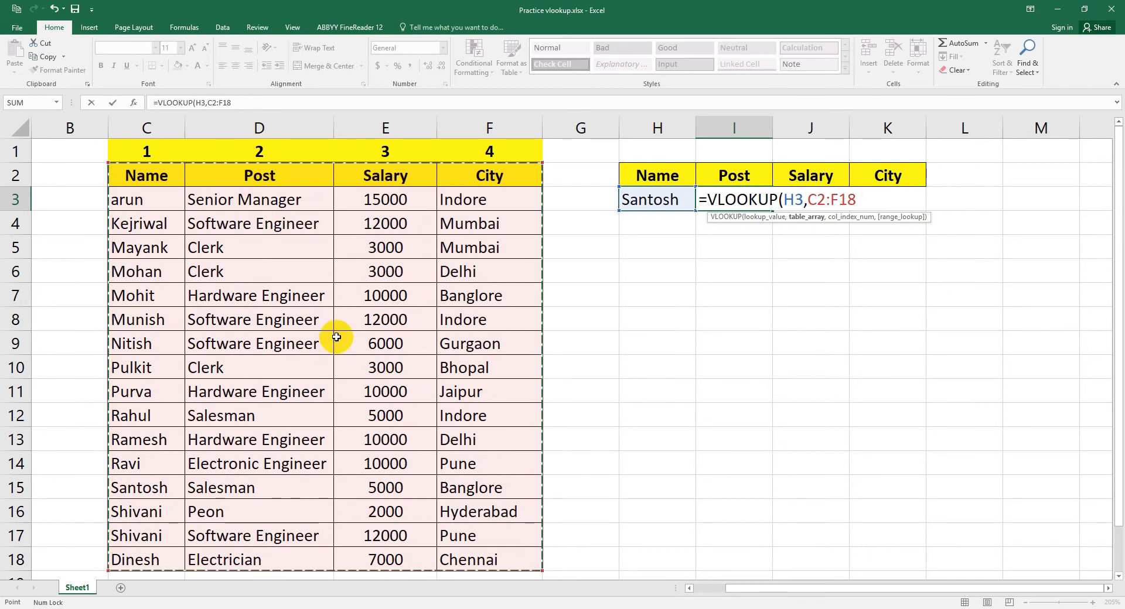
type(",2")
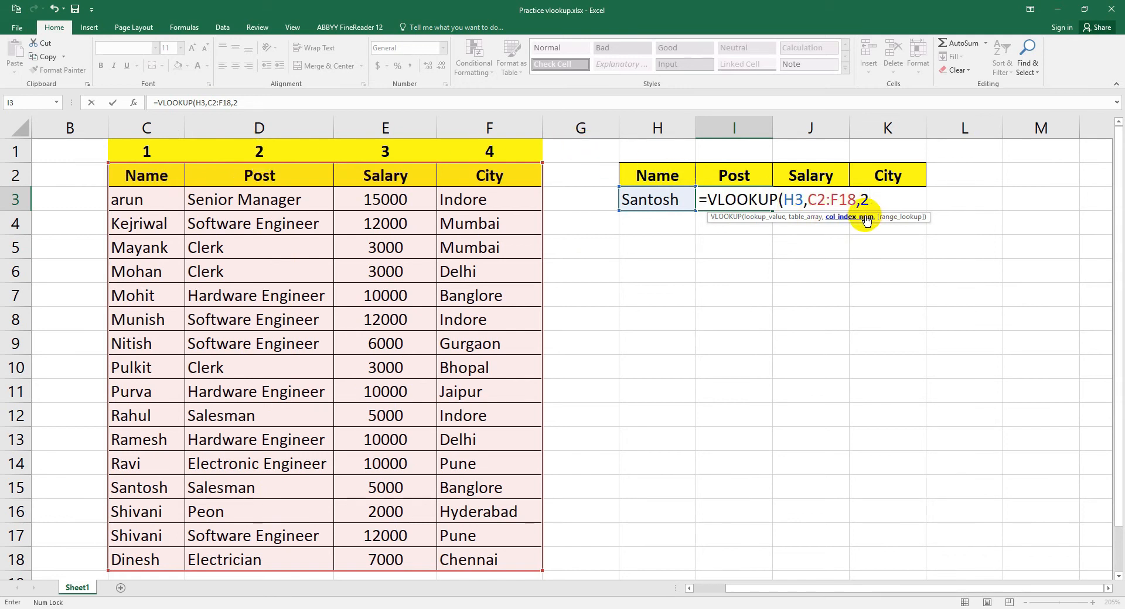
type(",")
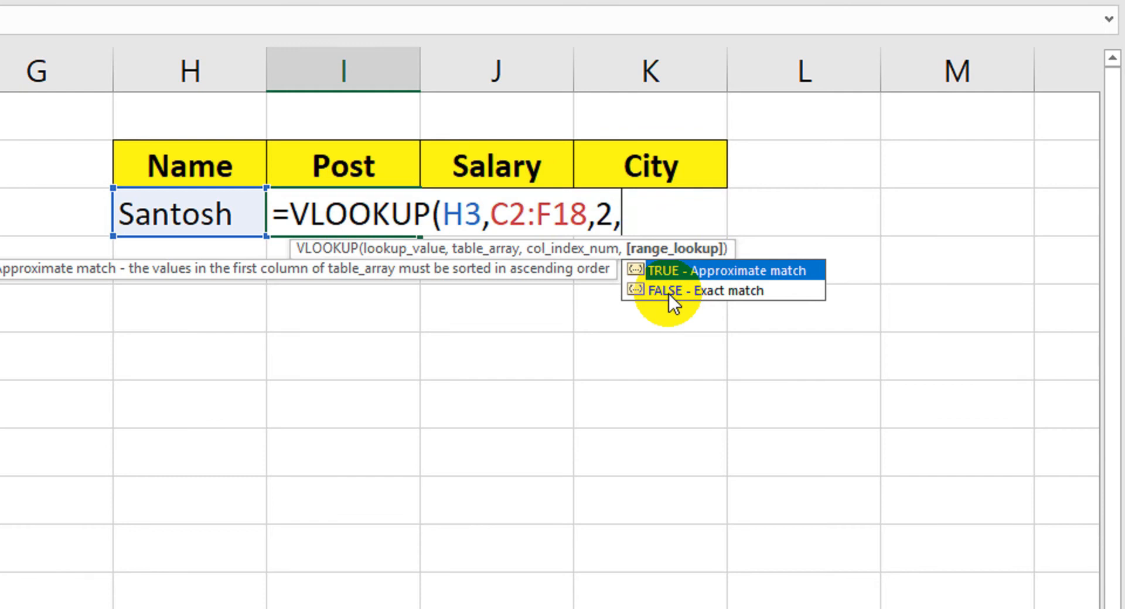
type("0")
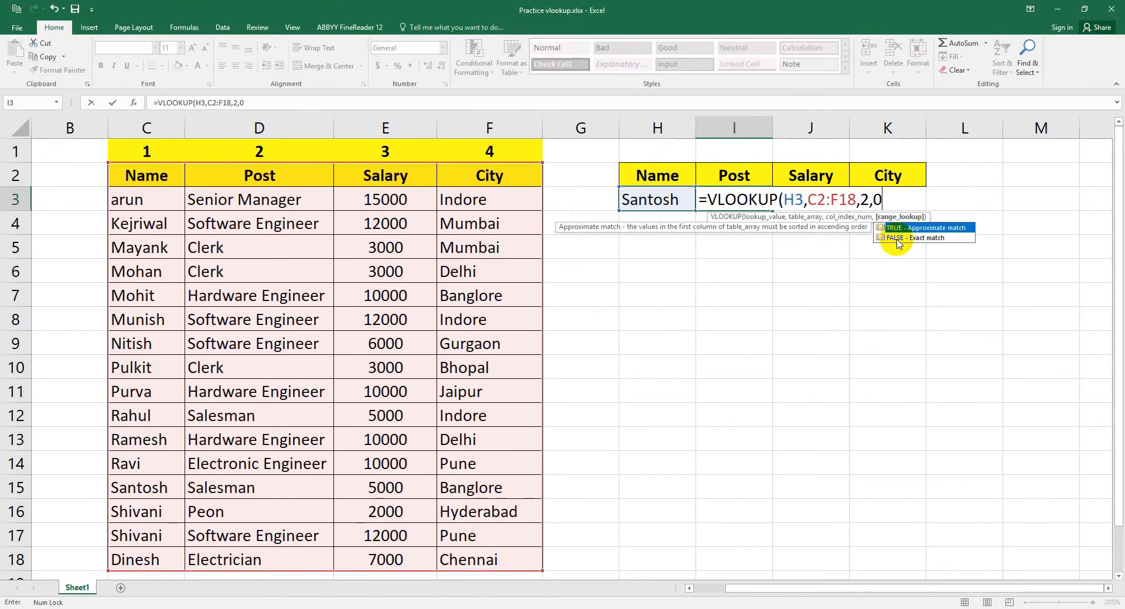
type(")")
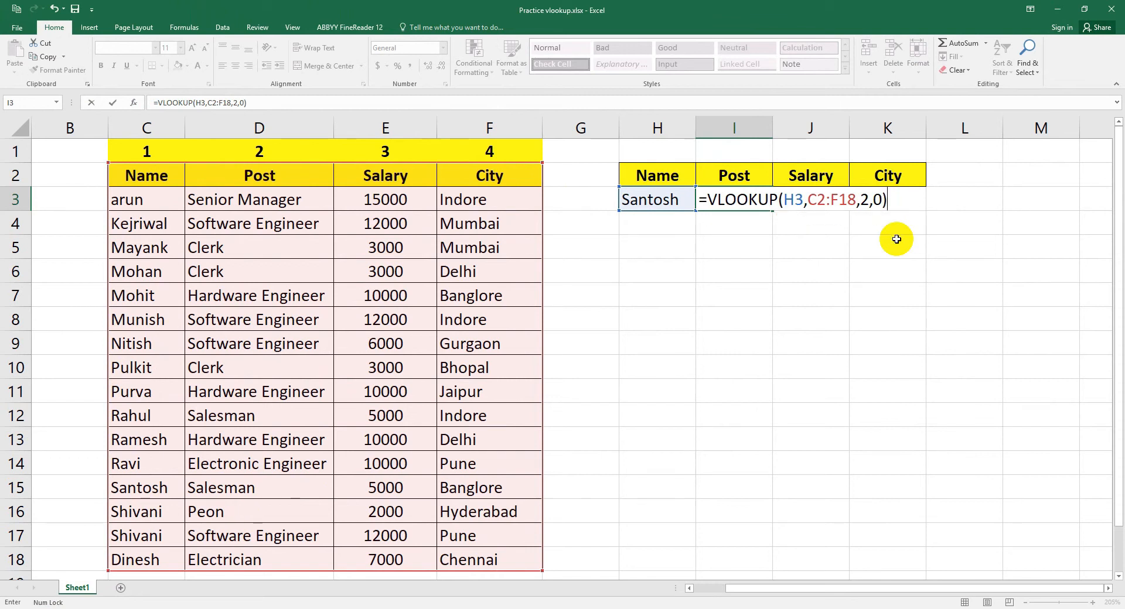
key("Return")
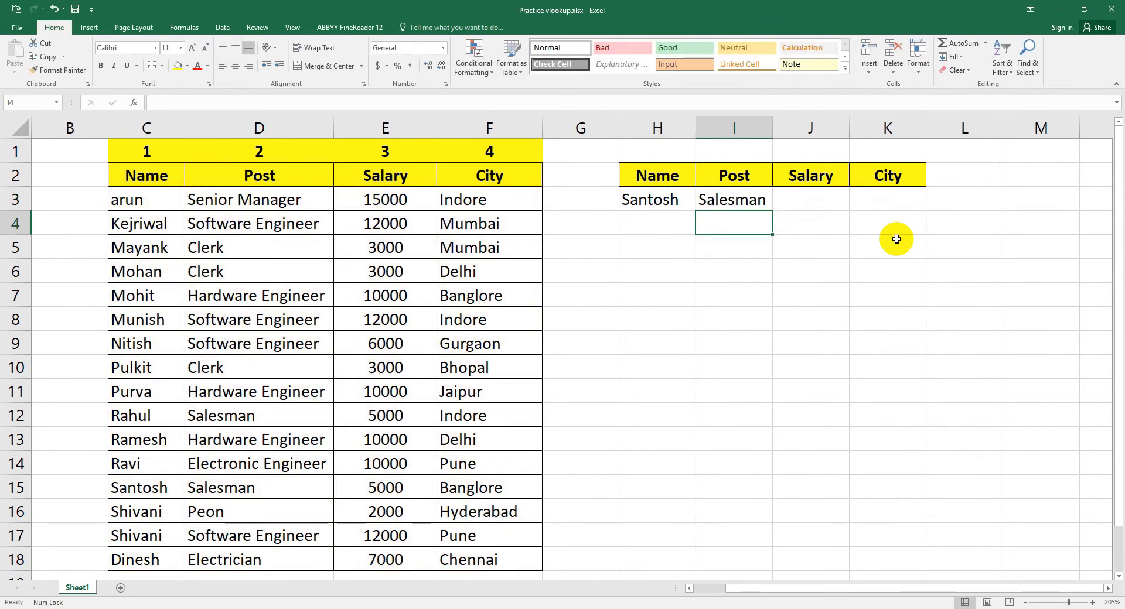
Compare the post returned in I3 with the name and post listed in C15:D15 of the source table
left_click(653, 201)
left_click(739, 199)
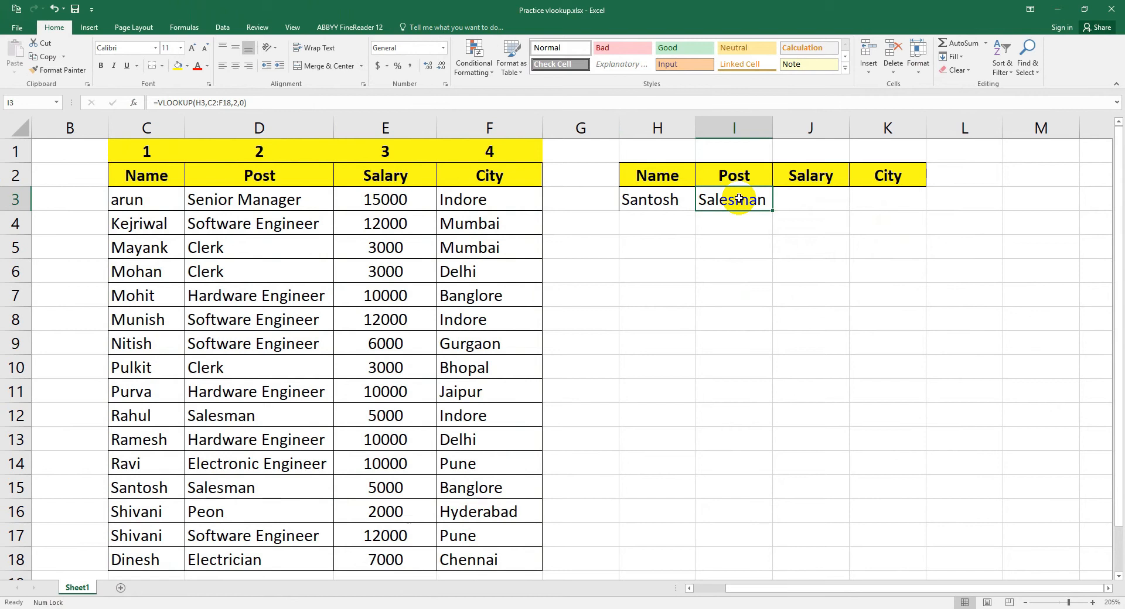
left_click_drag(151, 491, 226, 488)
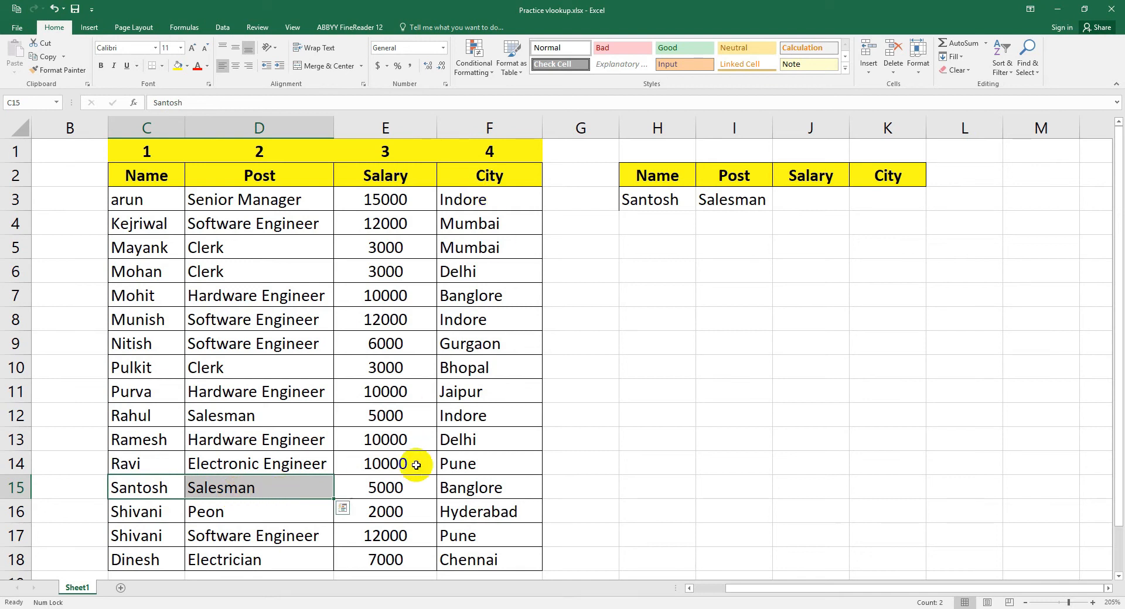
Enter the formula =VLOOKUP(H3,C2:F18,3,0) in J3 to return the salary, and select the City cell K3
left_click(799, 196)
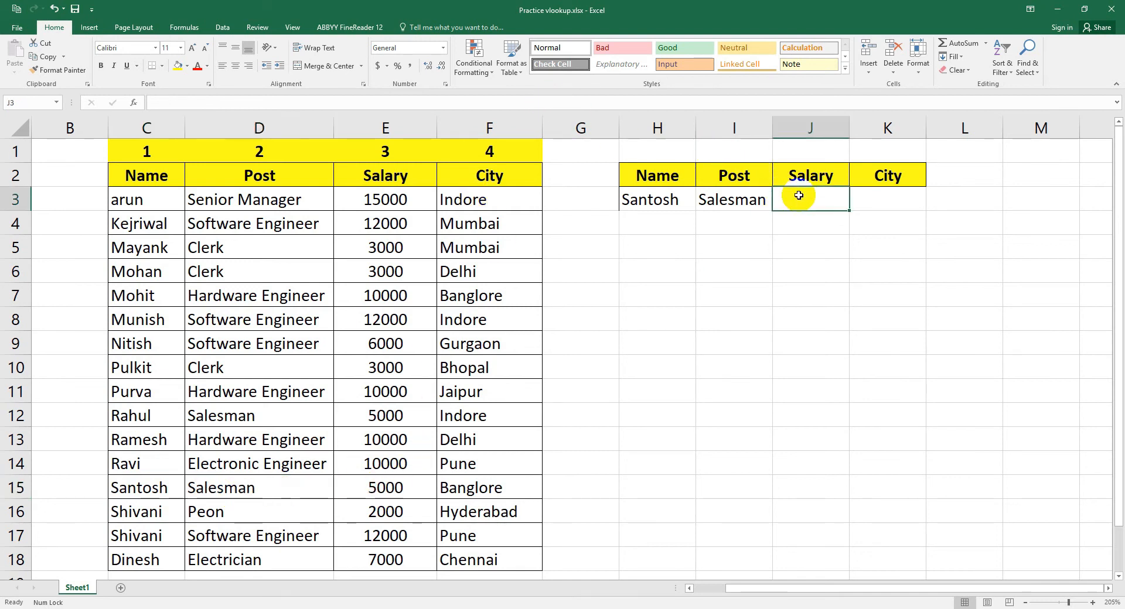
type("=")
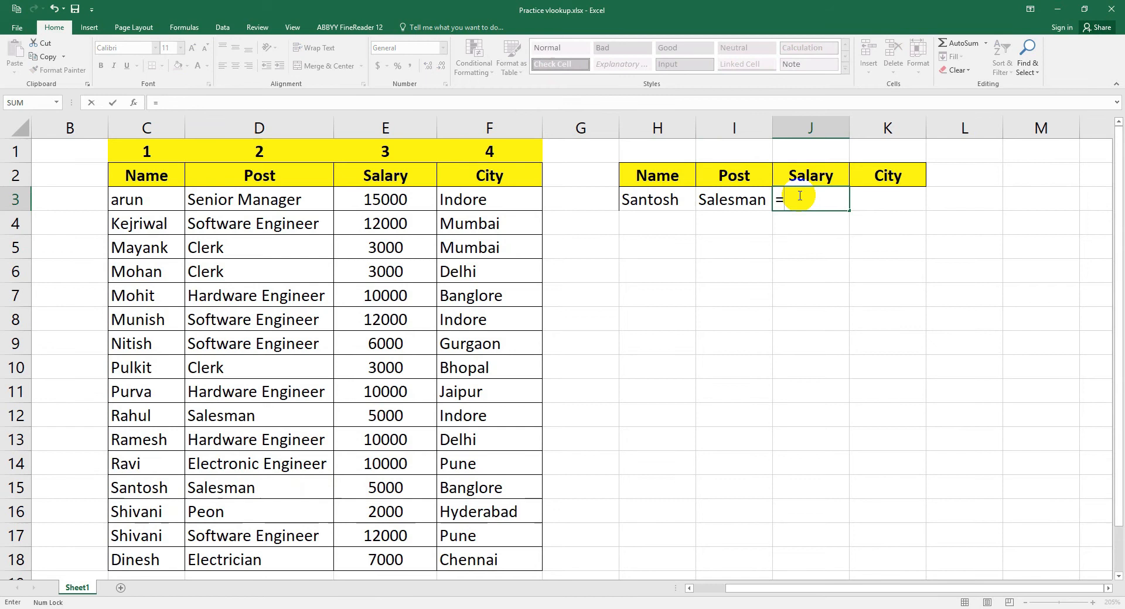
type("vl")
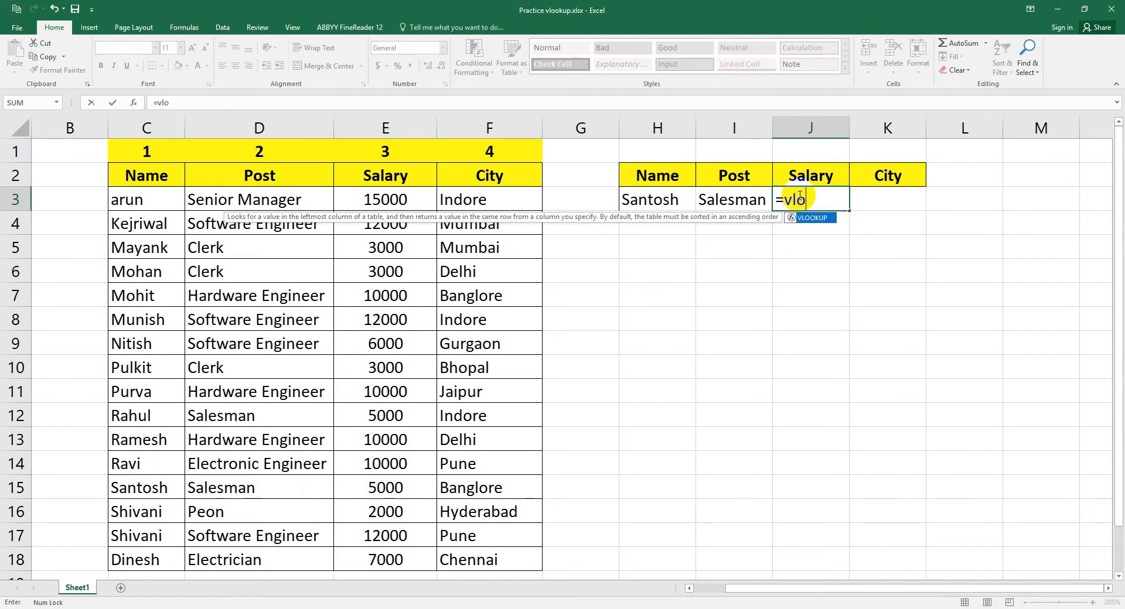
type("o")
key("Tab")
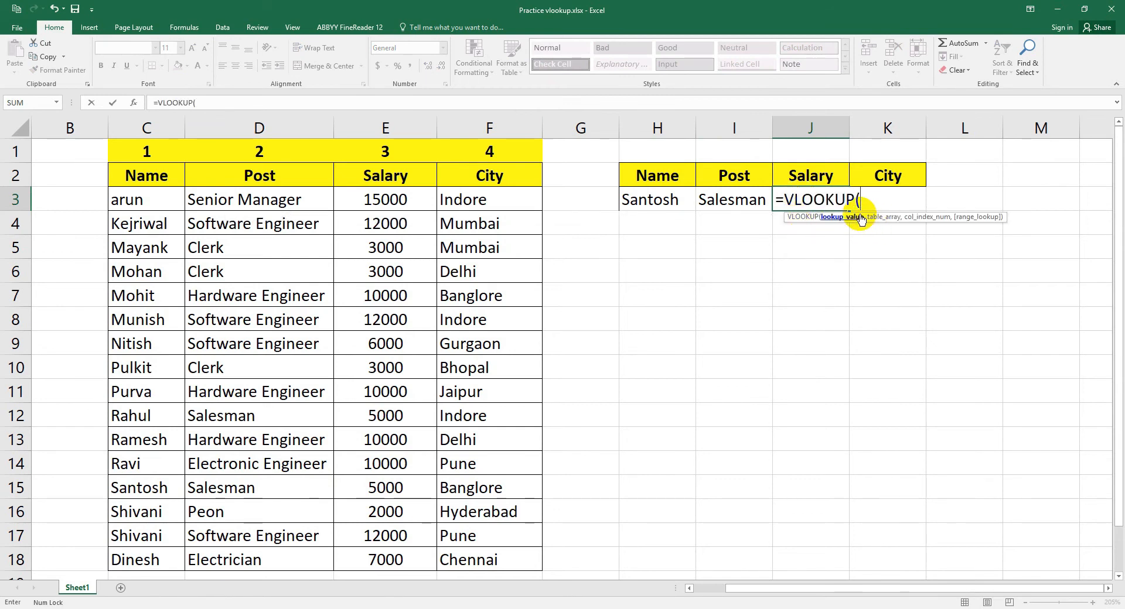
left_click(657, 199)
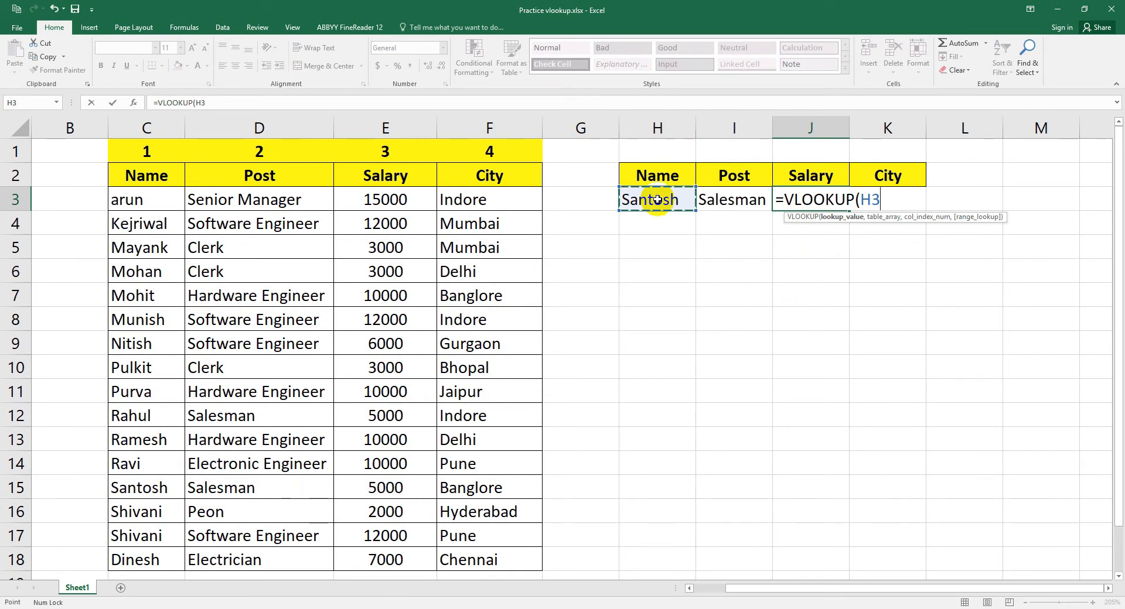
type(",")
left_click_drag(178, 183, 490, 557)
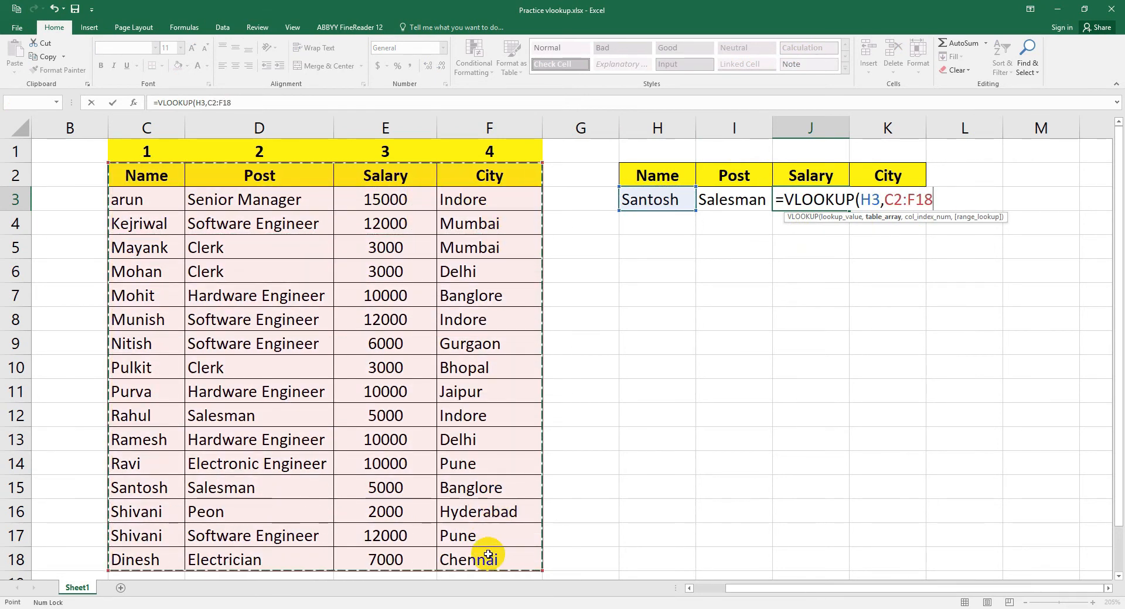
type(",")
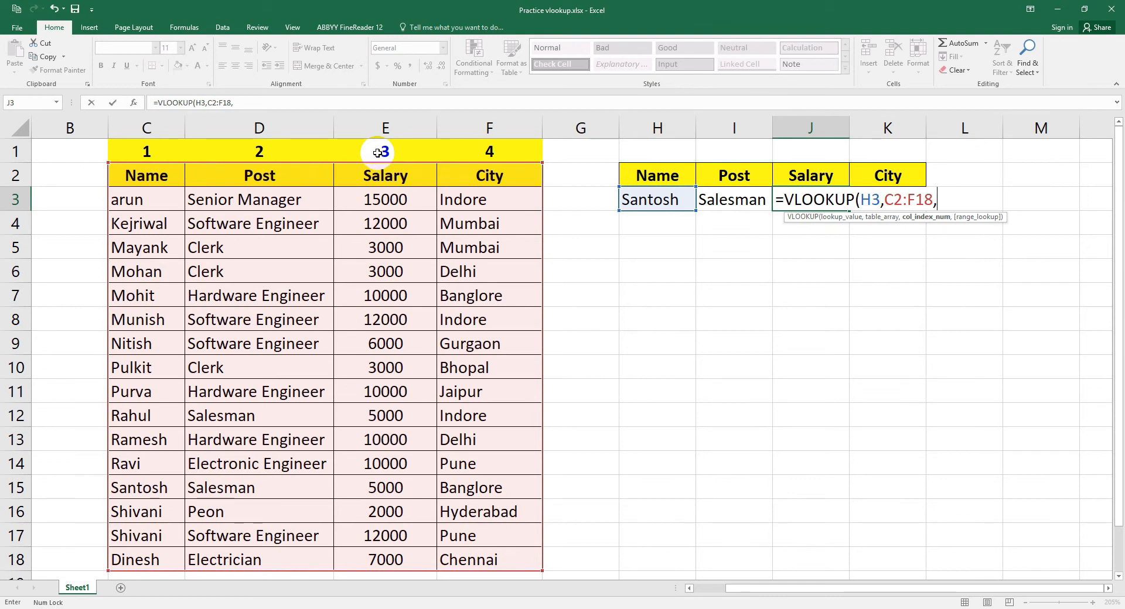
type("3,")
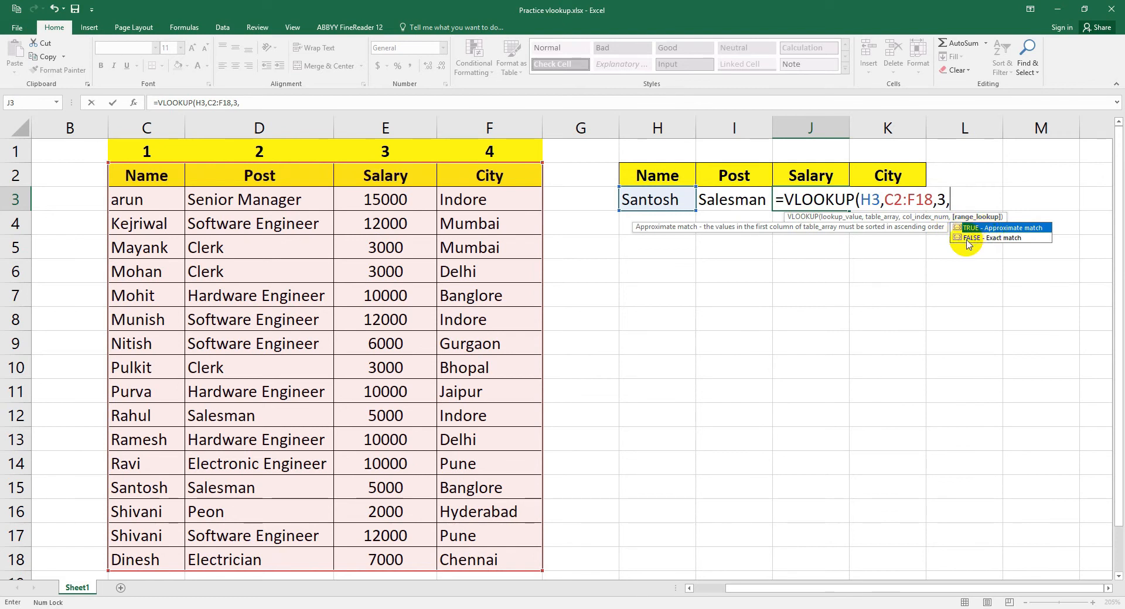
type("0)")
key("Return")
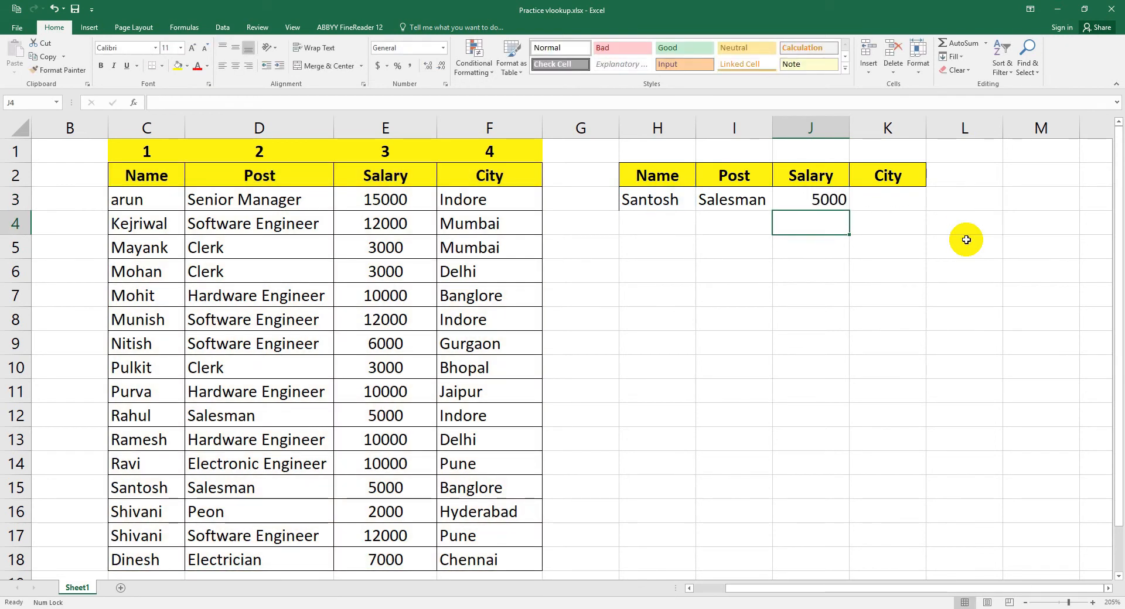
left_click(817, 202)
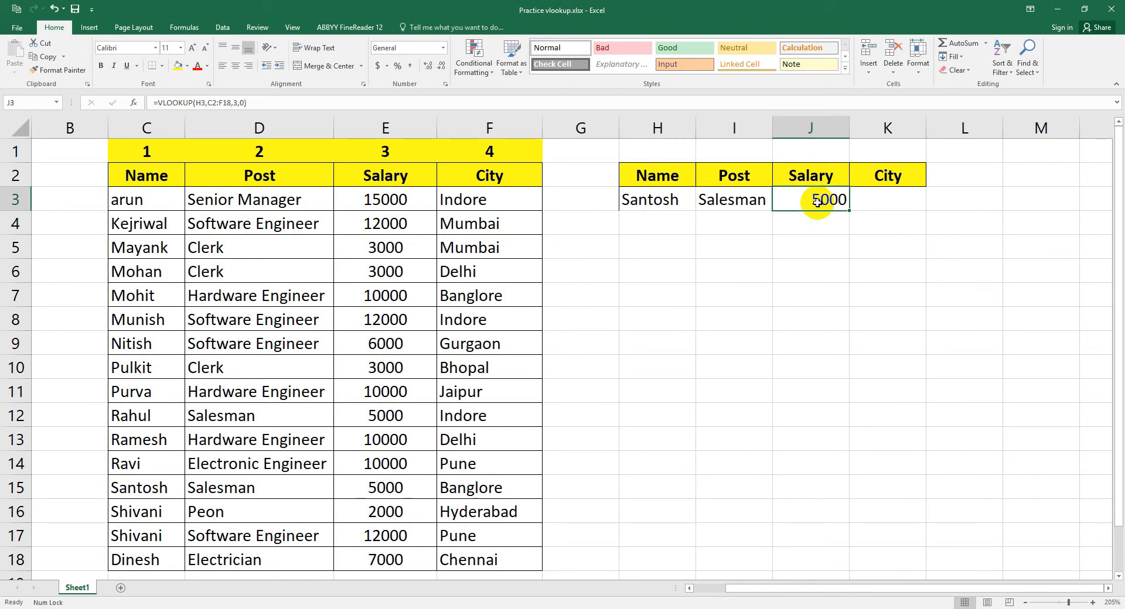
left_click(888, 201)
type("=")
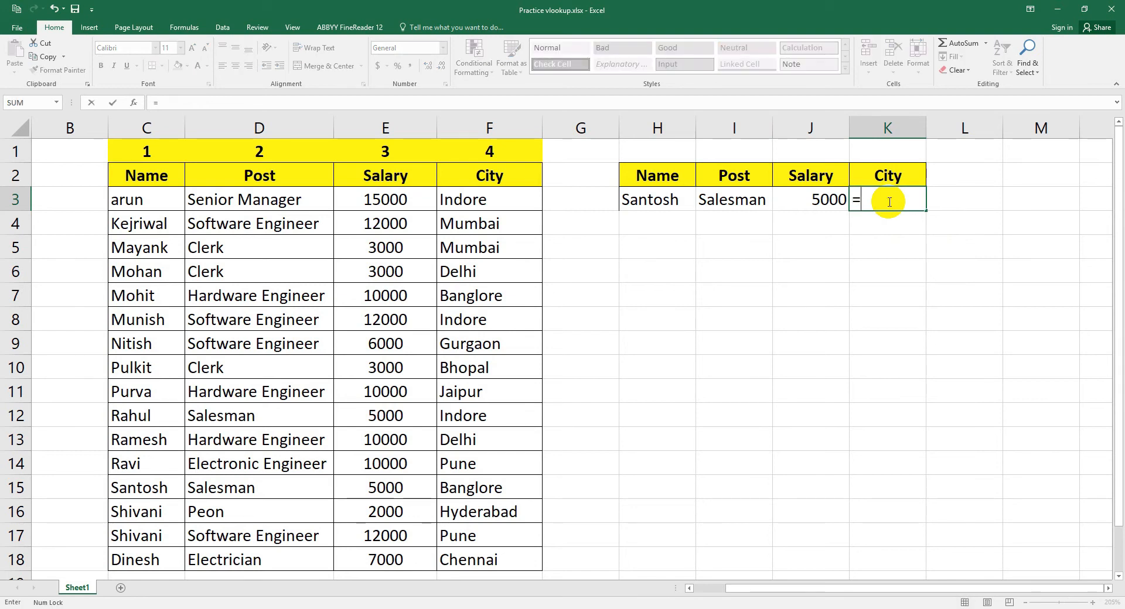
type("v")
key("BackSpace")
key("BackSpace")
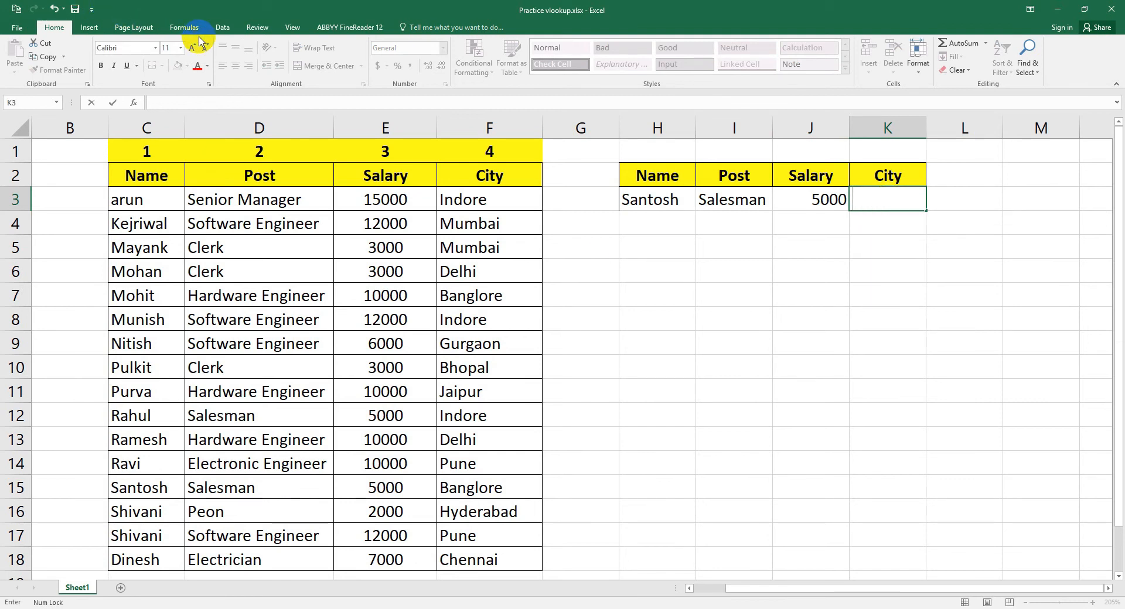
Search the Insert Function dialog for vlookup and insert the VLOOKUP function into K3
left_click(184, 27)
left_click(17, 56)
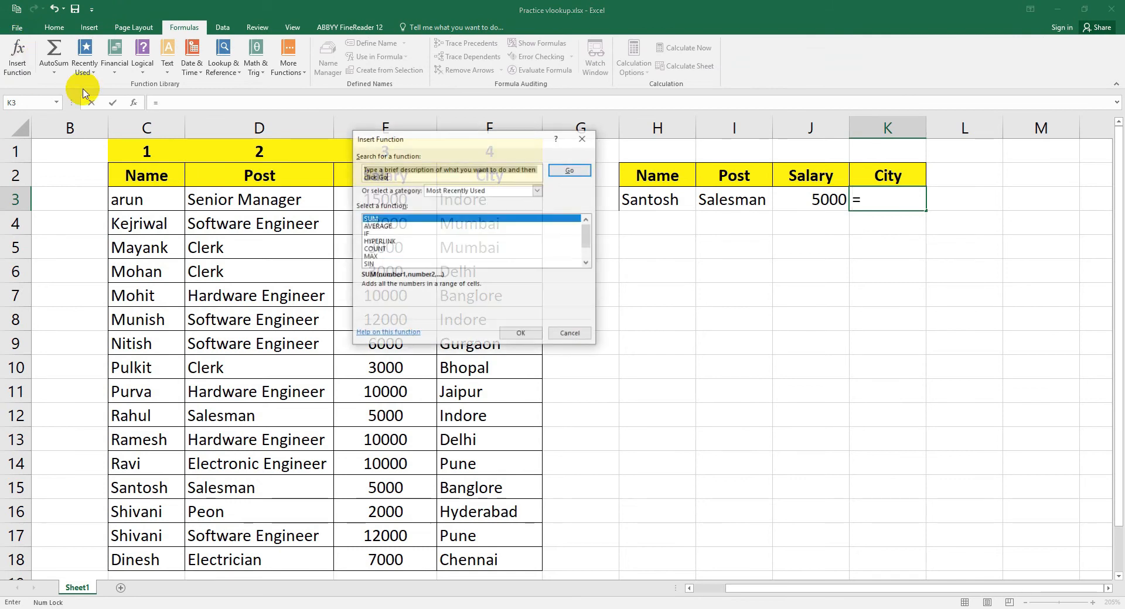
left_click_drag(492, 131, 822, 234)
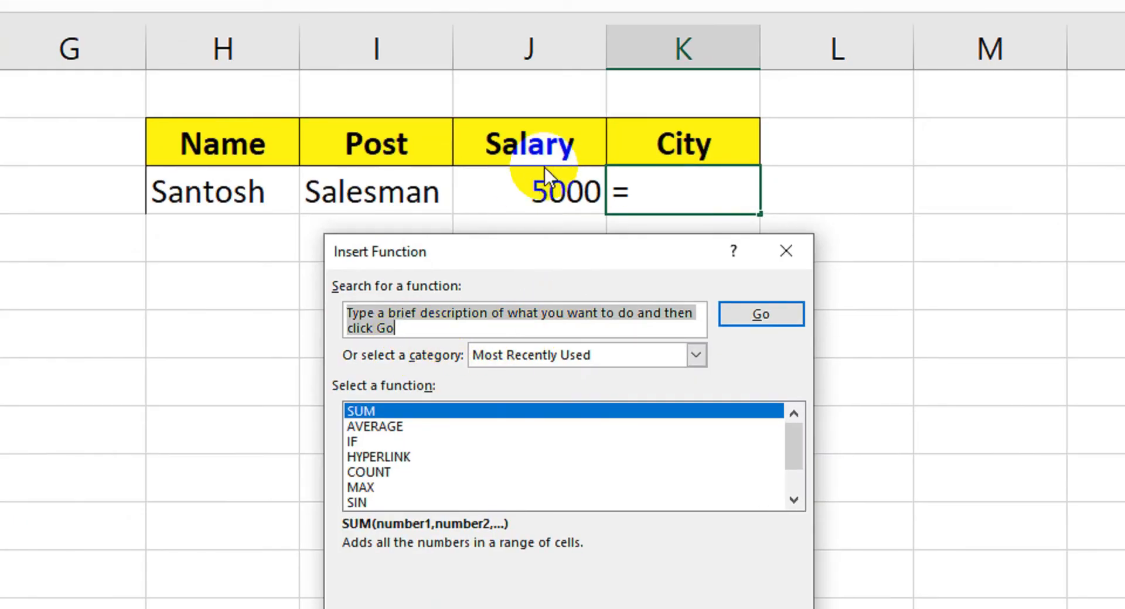
type("vlookup")
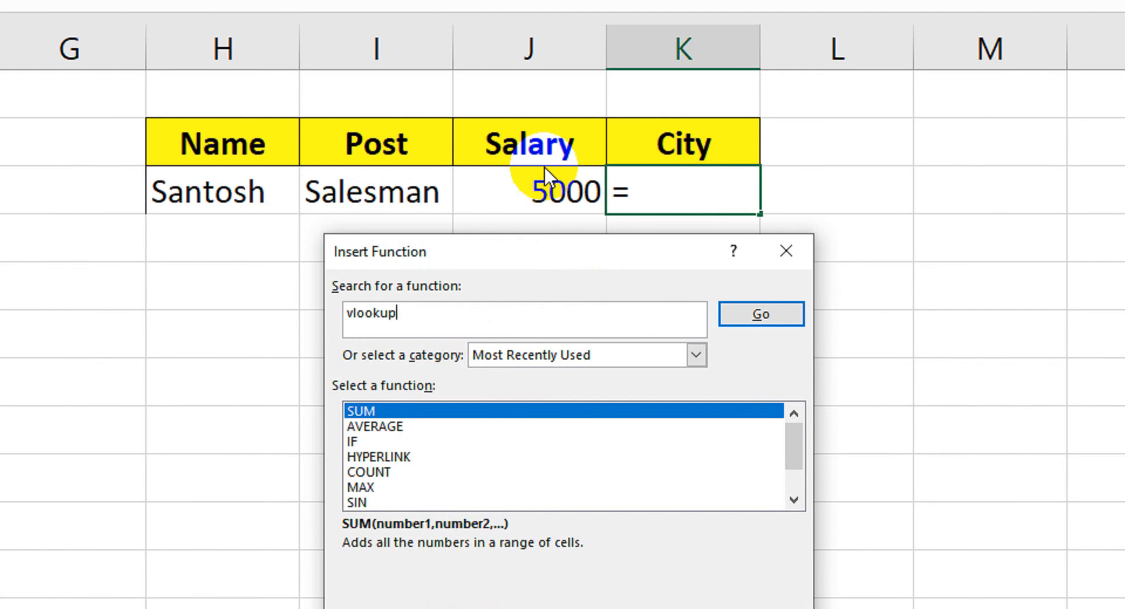
left_click(759, 314)
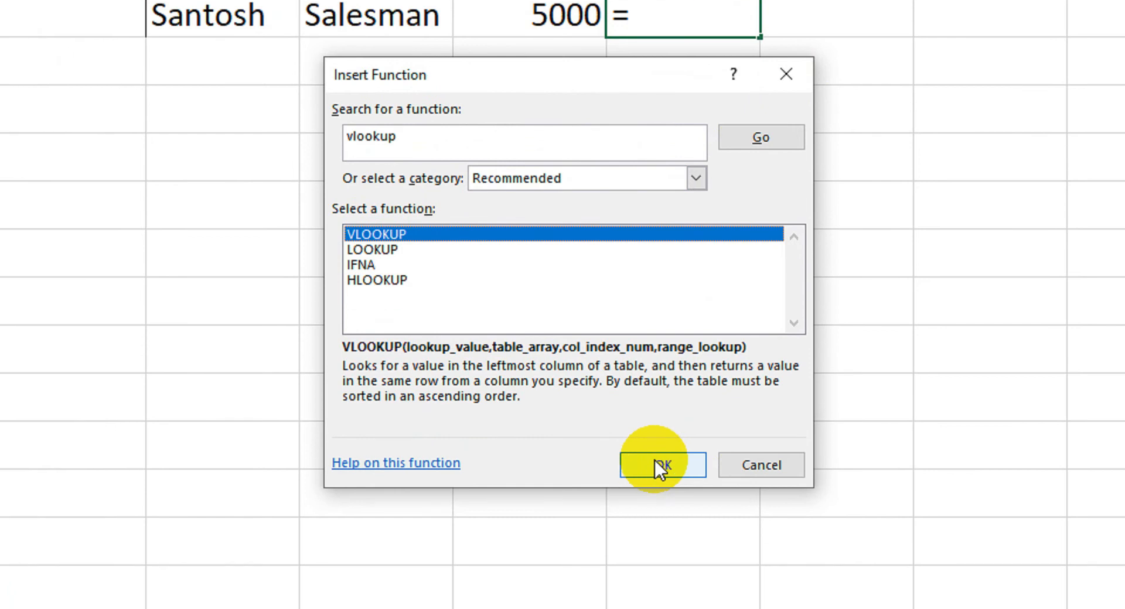
left_click(655, 460)
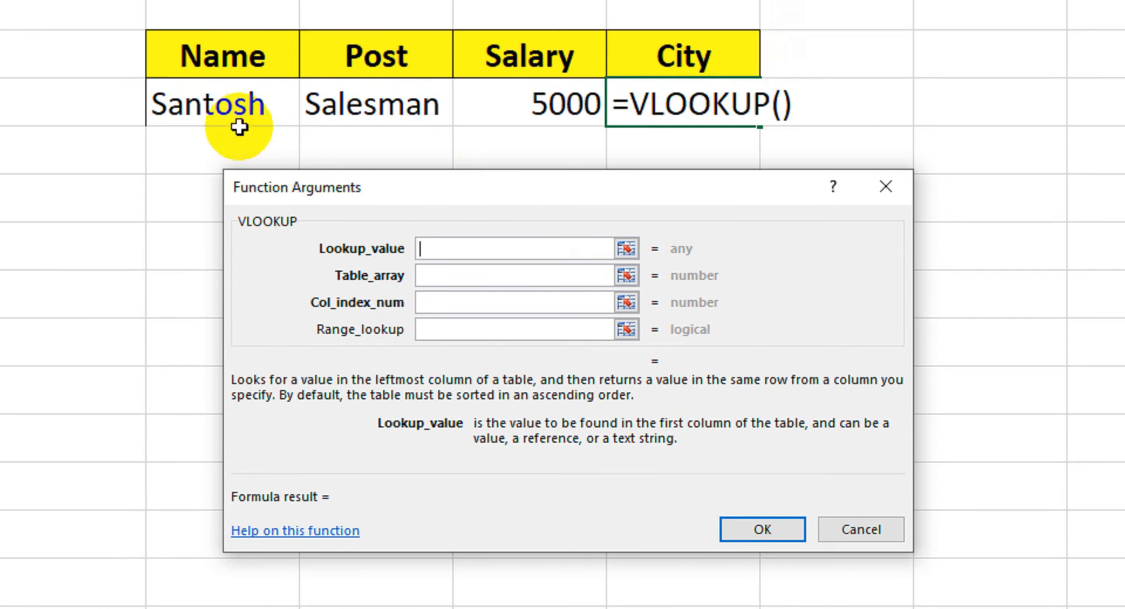
Set the VLOOKUP arguments in K3 to lookup value H3, table array C2:F18, column index 4 and range lookup 0, and confirm the formula
left_click(227, 109)
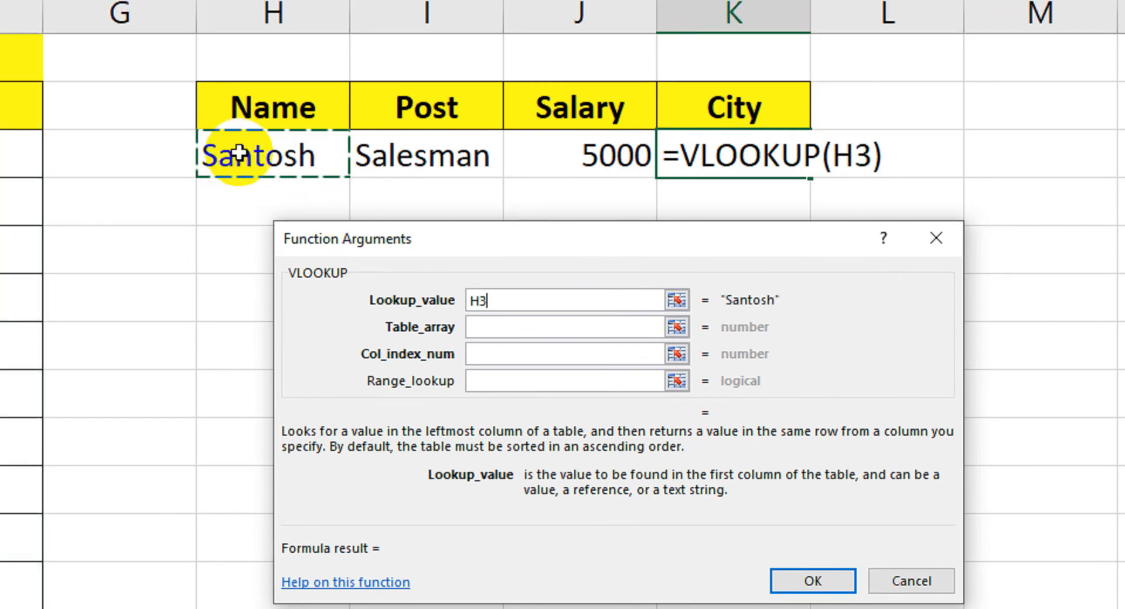
left_click(452, 300)
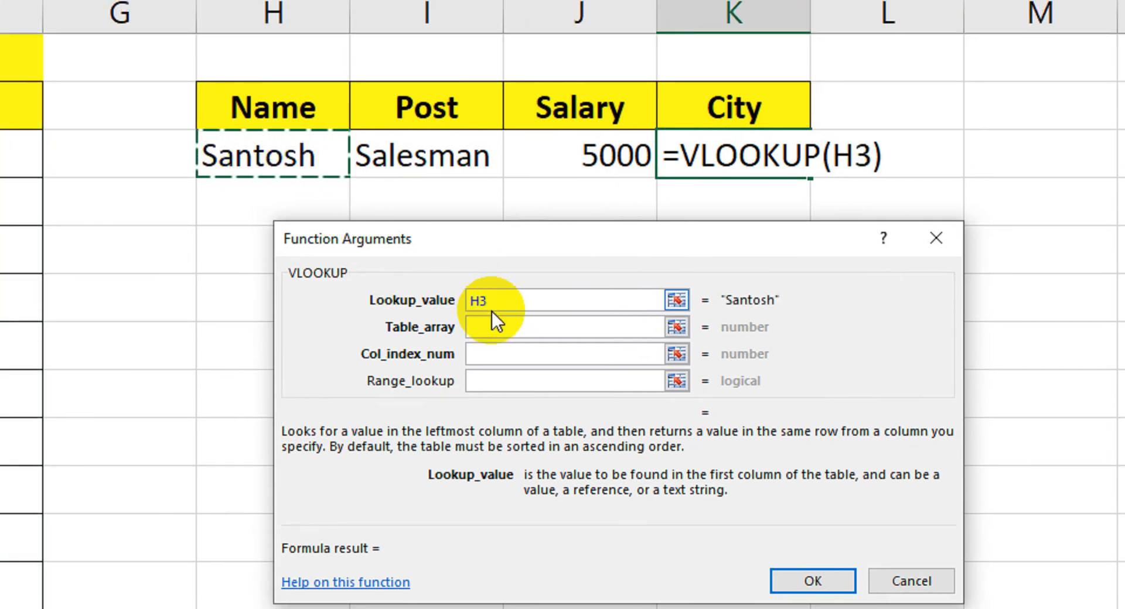
left_click(488, 328)
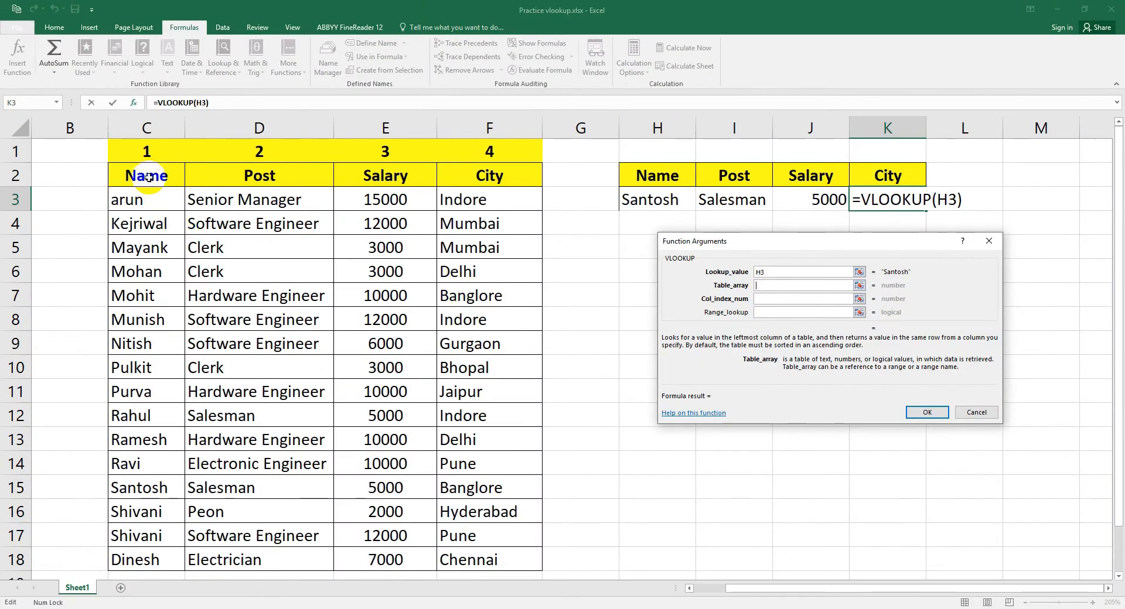
left_click_drag(148, 175, 480, 564)
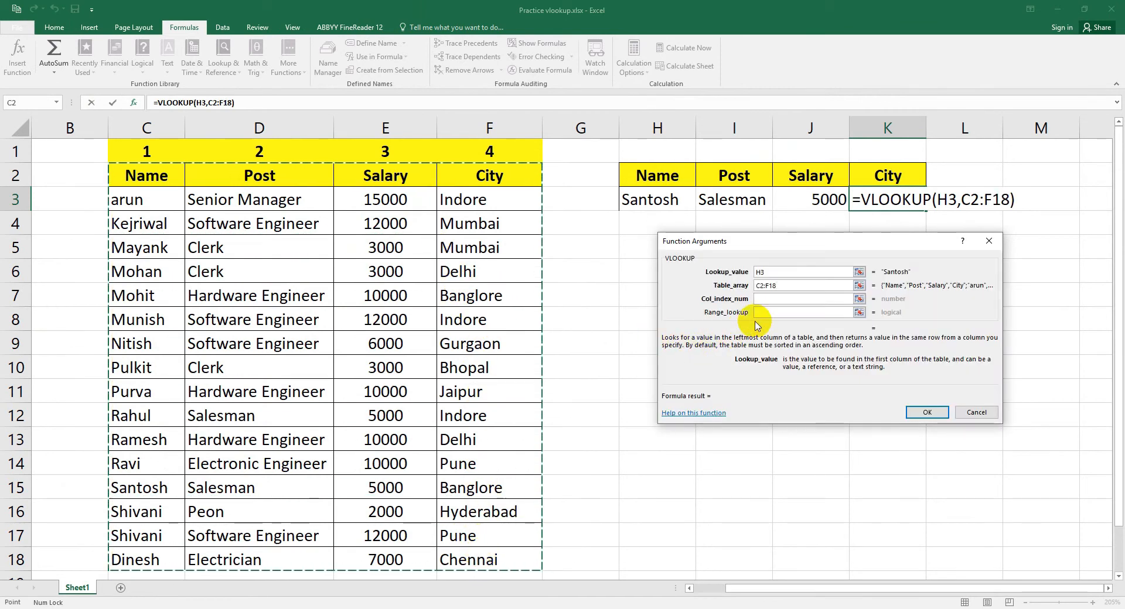
left_click(773, 299)
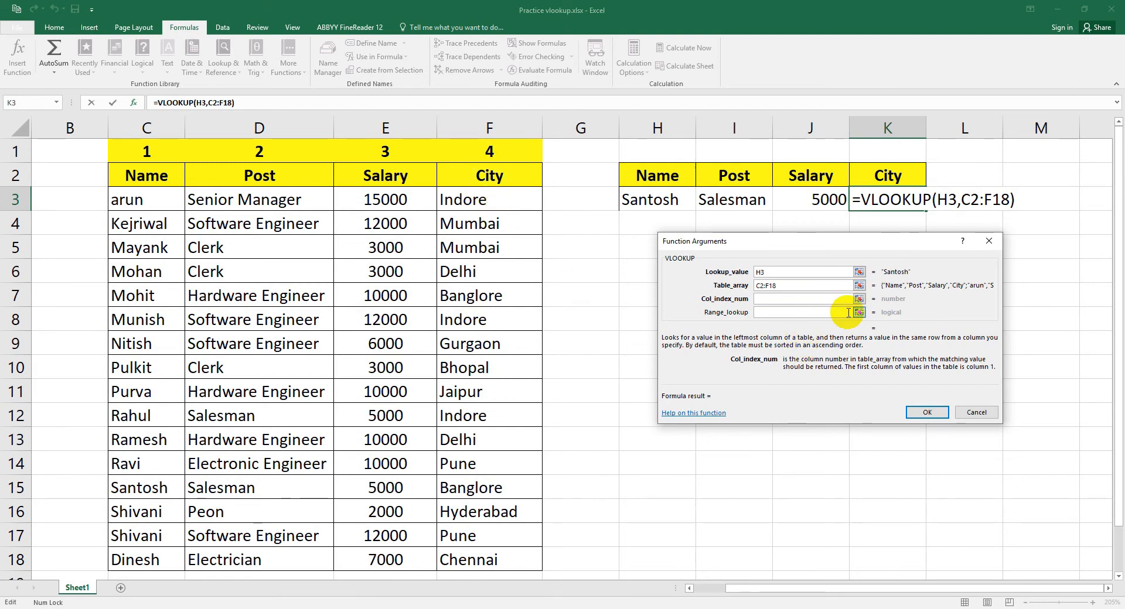
type("4")
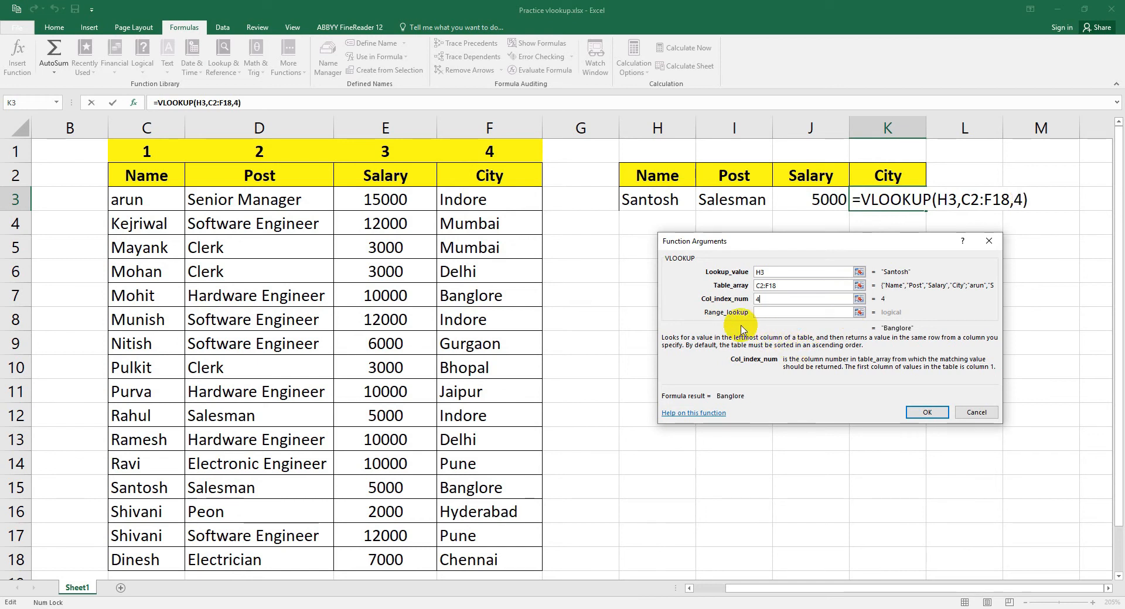
left_click(804, 312)
type("0")
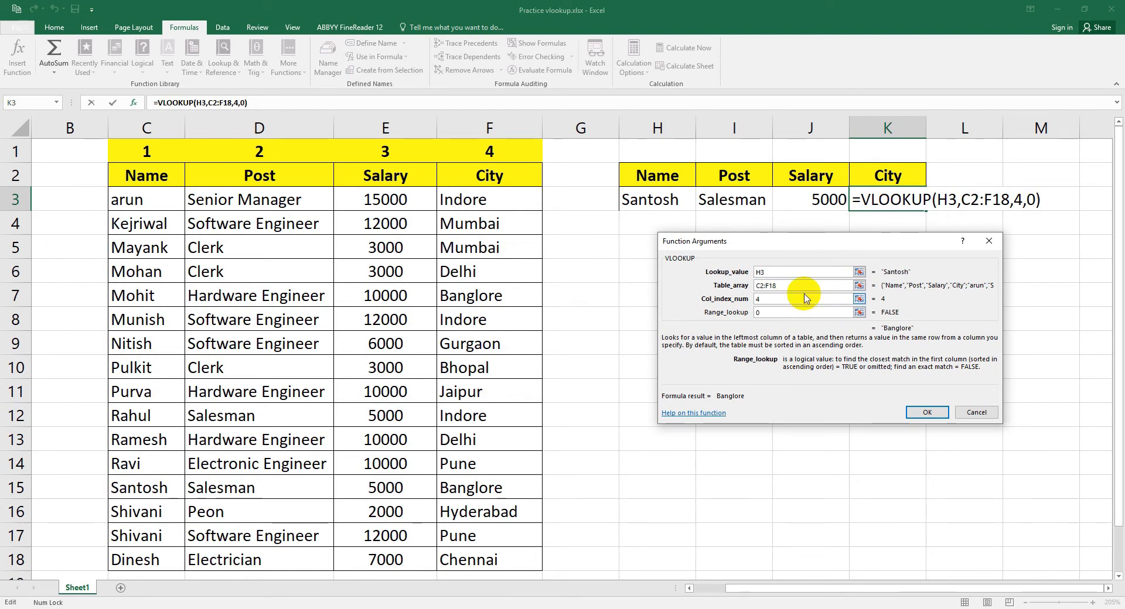
left_click(926, 413)
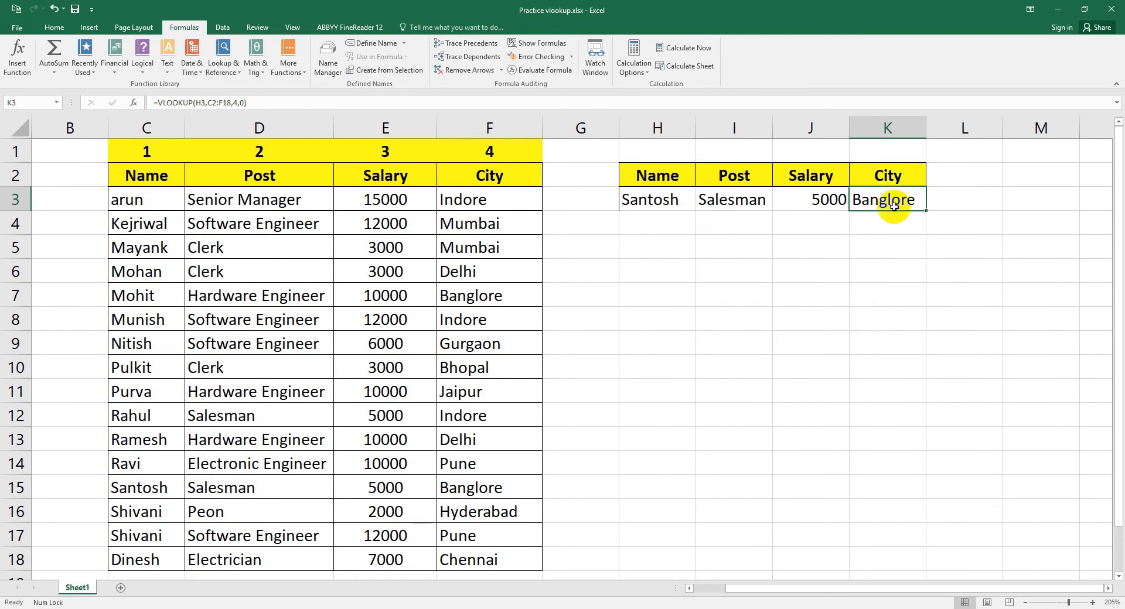
left_click(168, 489)
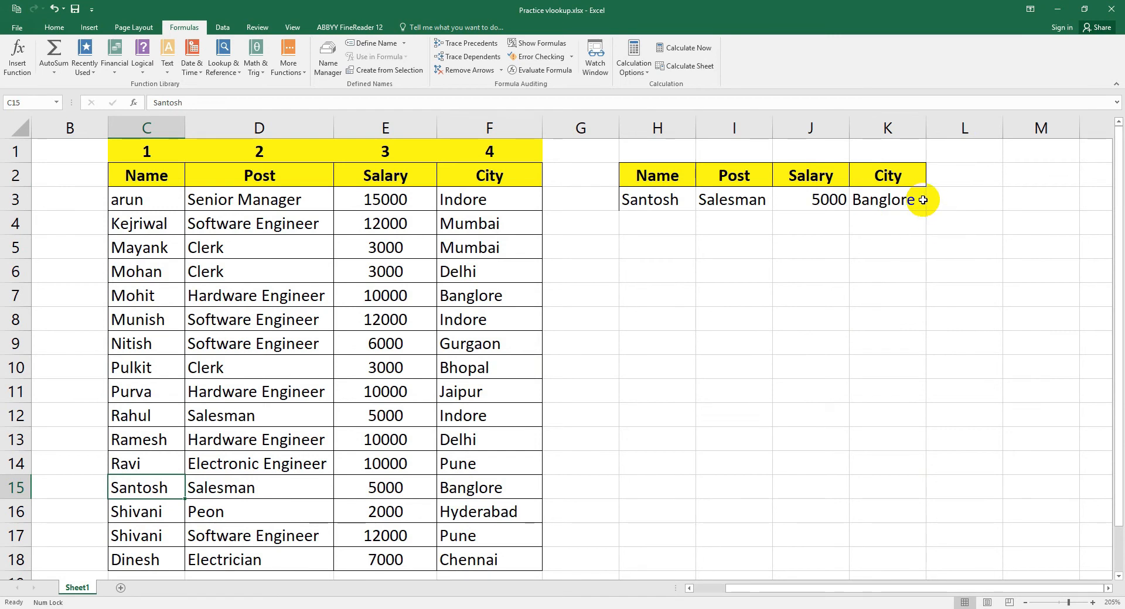
Replace the lookup name in H3 with the name listed in C18 of the source table
left_click(664, 200)
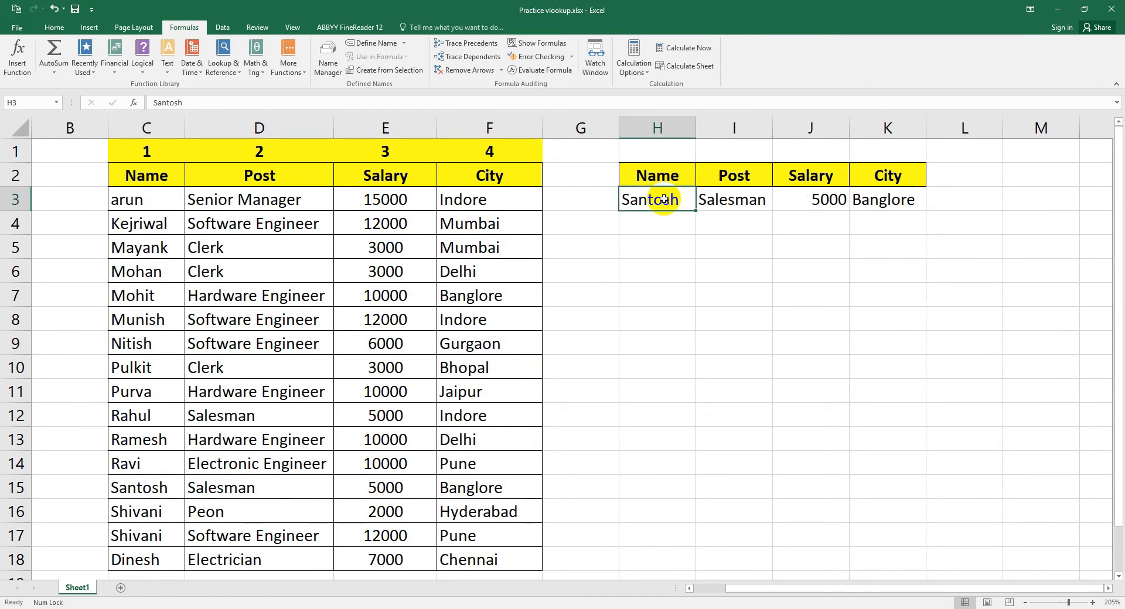
type("Dinesh")
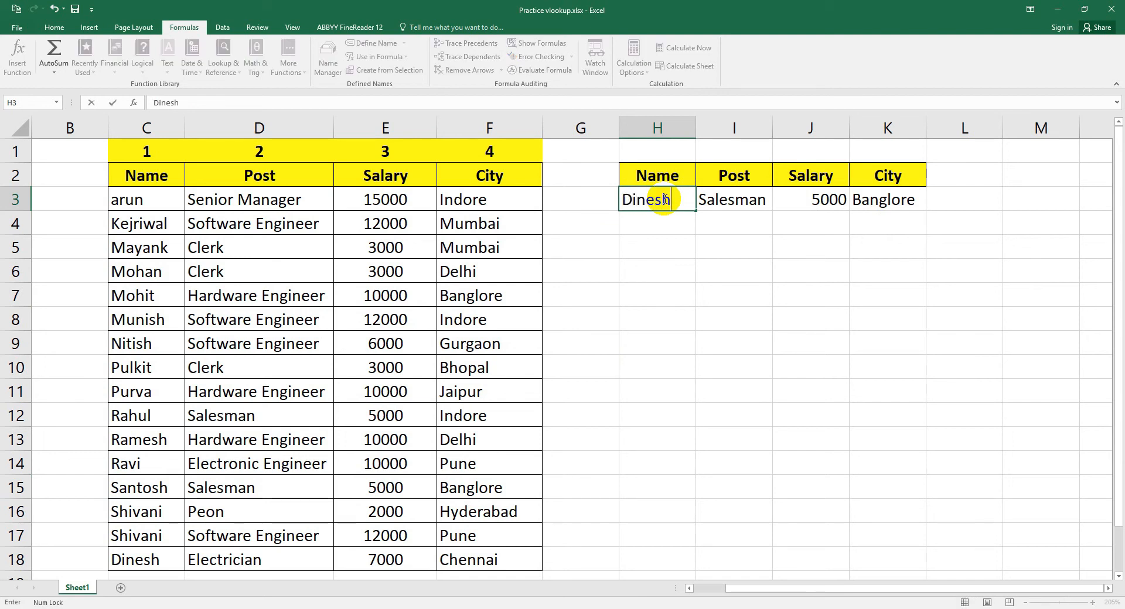
key("Return")
Compare the post, salary and city returned in H3:K3 with the source record in C18:F18
left_click_drag(156, 554, 445, 559)
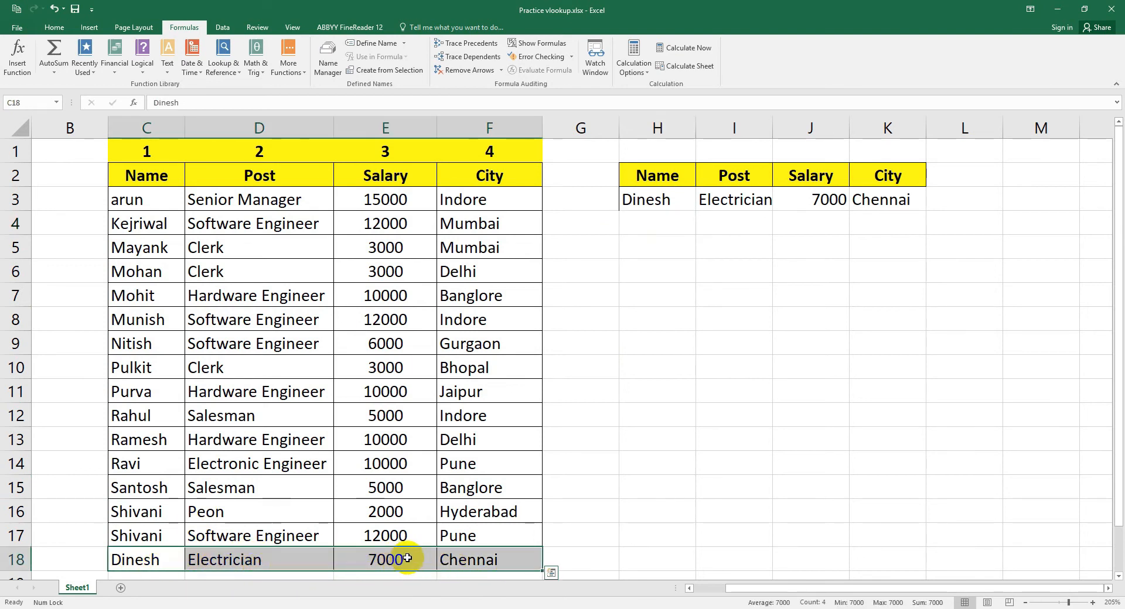
left_click(753, 203)
left_click_drag(665, 198, 880, 201)
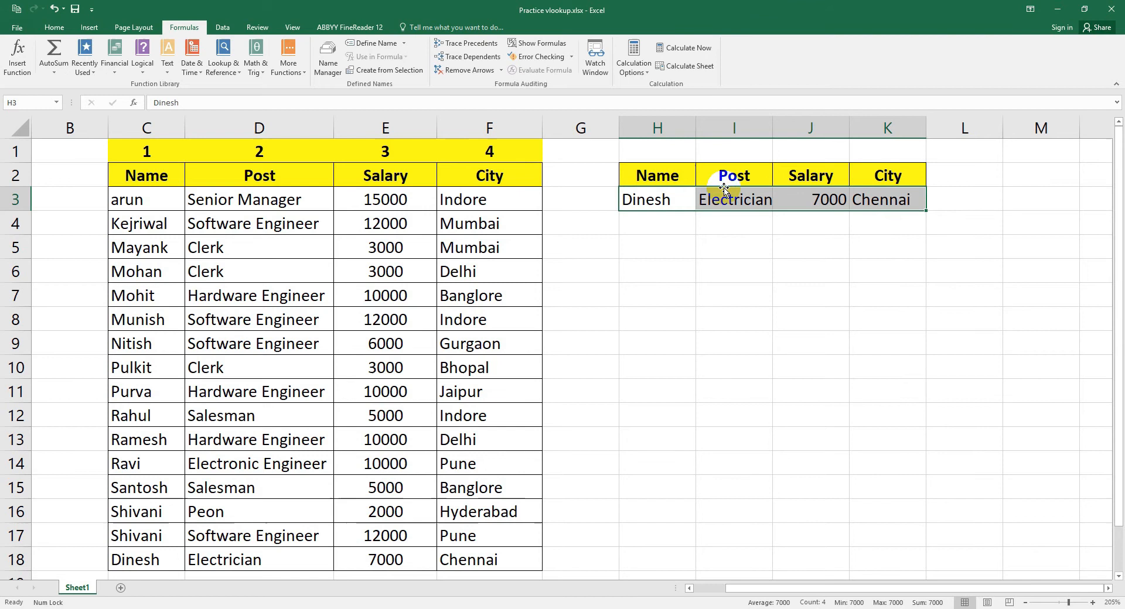
left_click(639, 202)
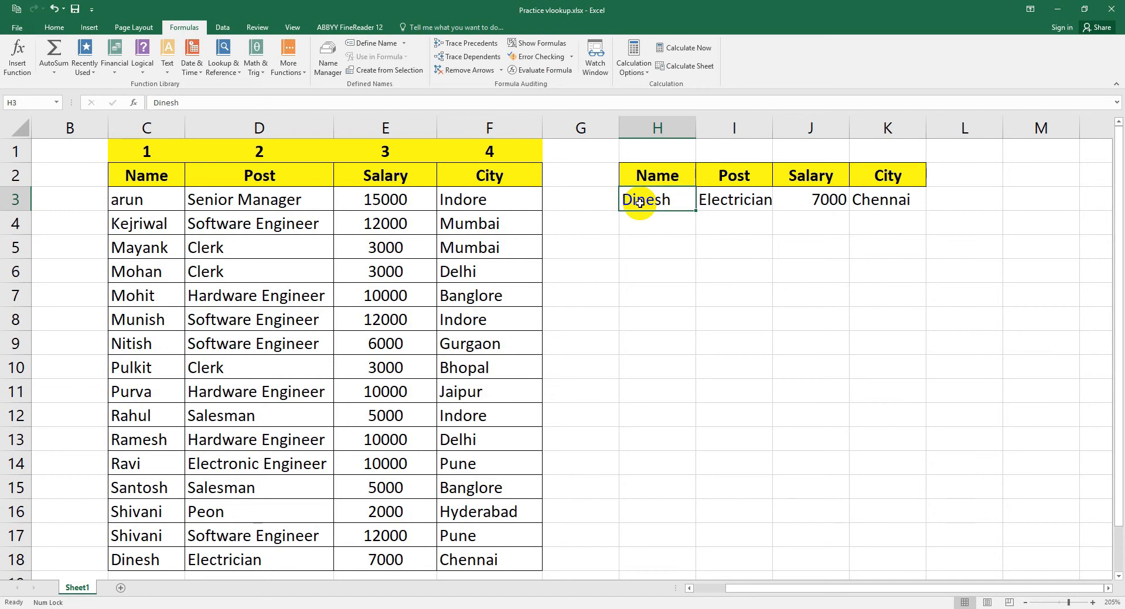
Add a new worksheet and copy the Name, Post, Salary and City headers from Sheet1 C2:F2 to Sheet2 D6:G6
left_click(121, 588)
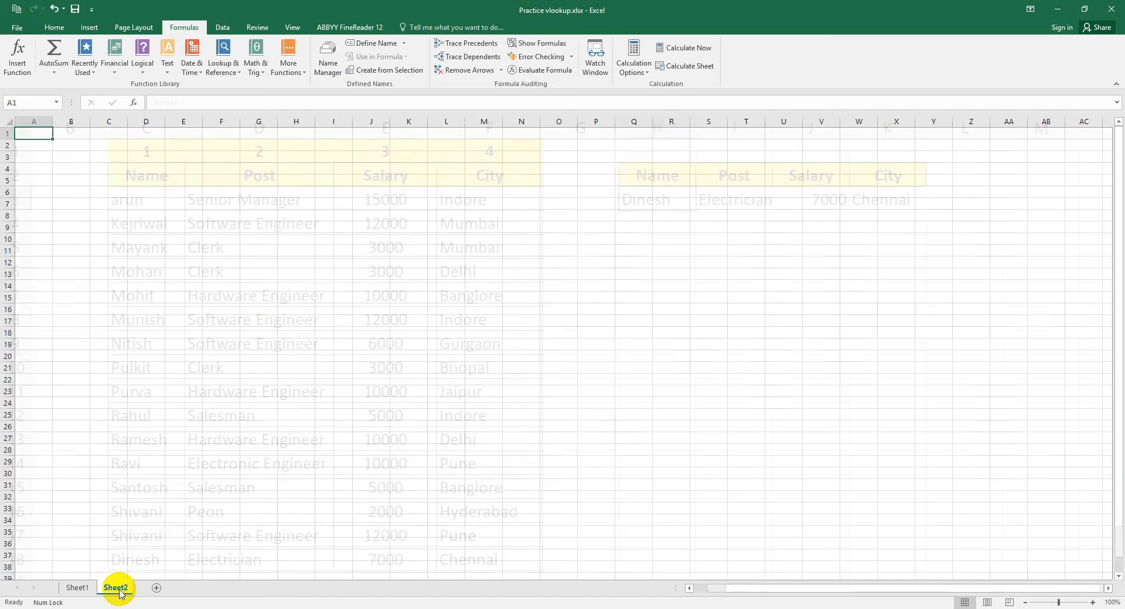
left_click(77, 589)
left_click_drag(128, 175, 494, 173)
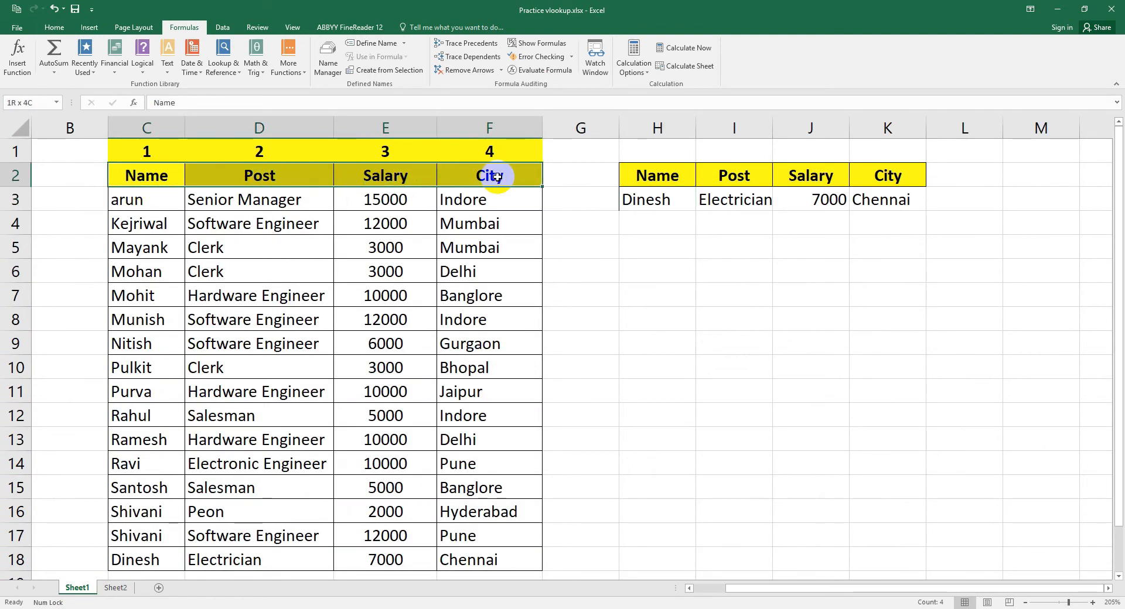
key("ctrl+c")
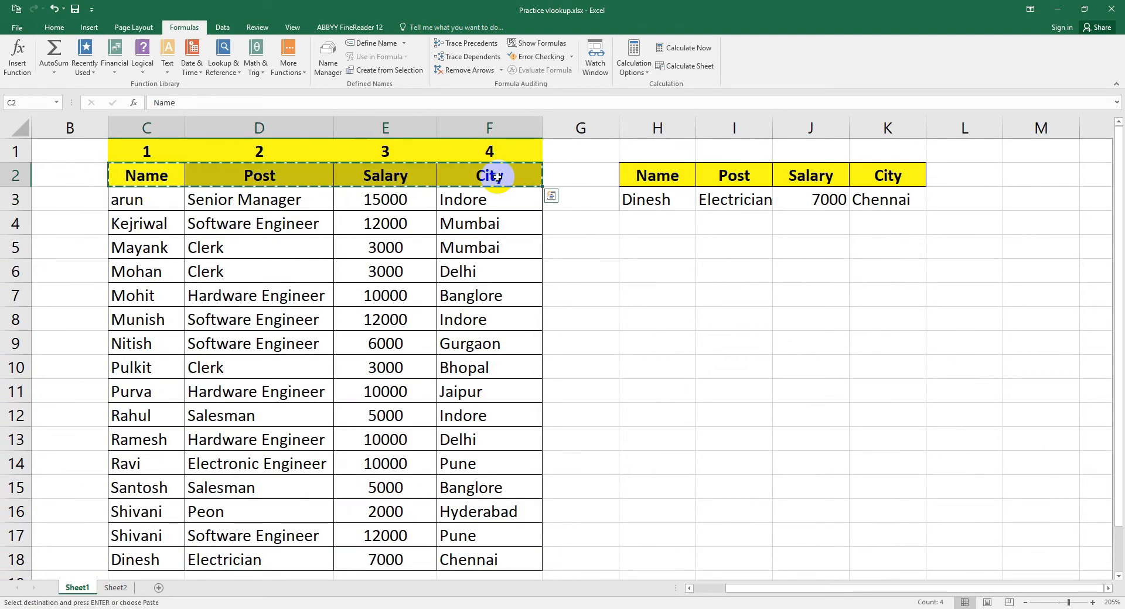
left_click(113, 589)
left_click(145, 189)
key("ctrl+v")
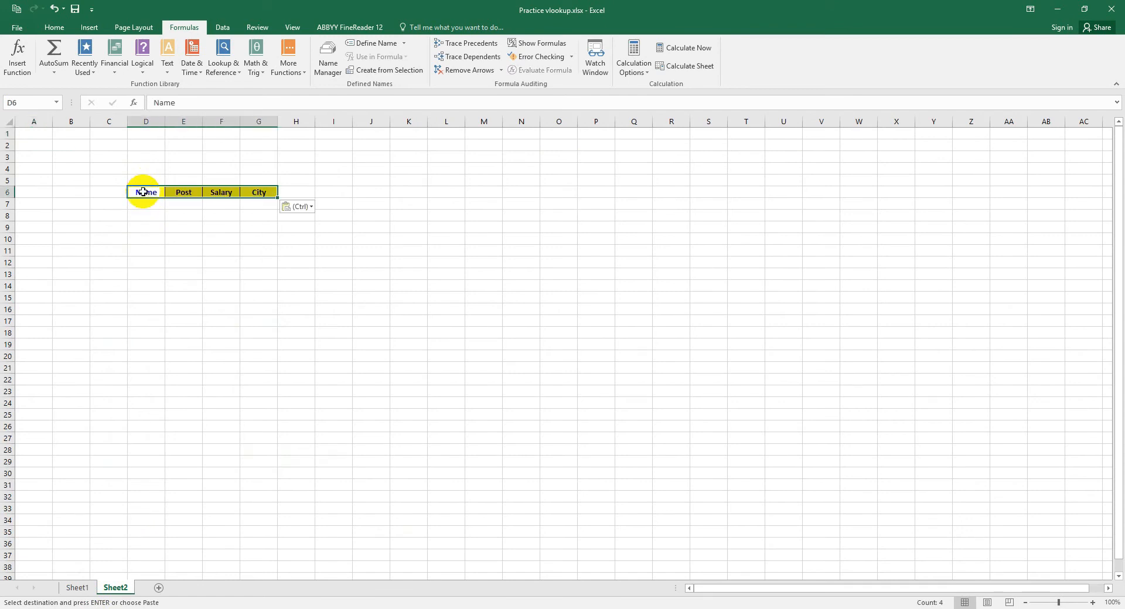
scroll(88, 196, "up", 3, "ctrl")
scroll(163, 273, "up", 5, "ctrl")
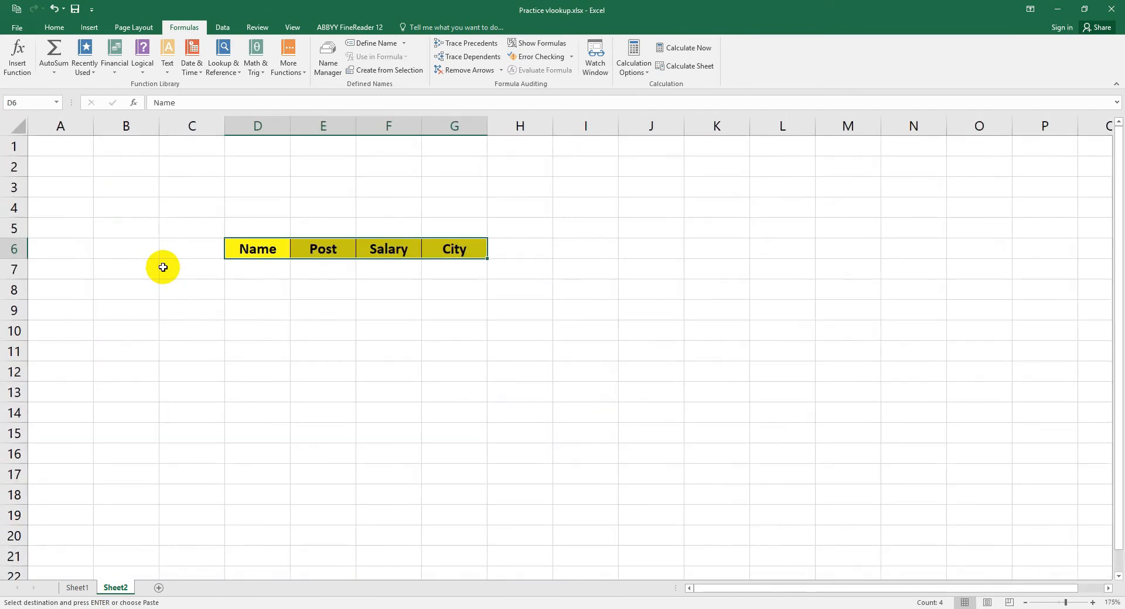
left_click_drag(1114, 256, 1112, 324)
Enter the name listed in Sheet1 C8 as the lookup name in D7 of Sheet2
left_click(339, 237)
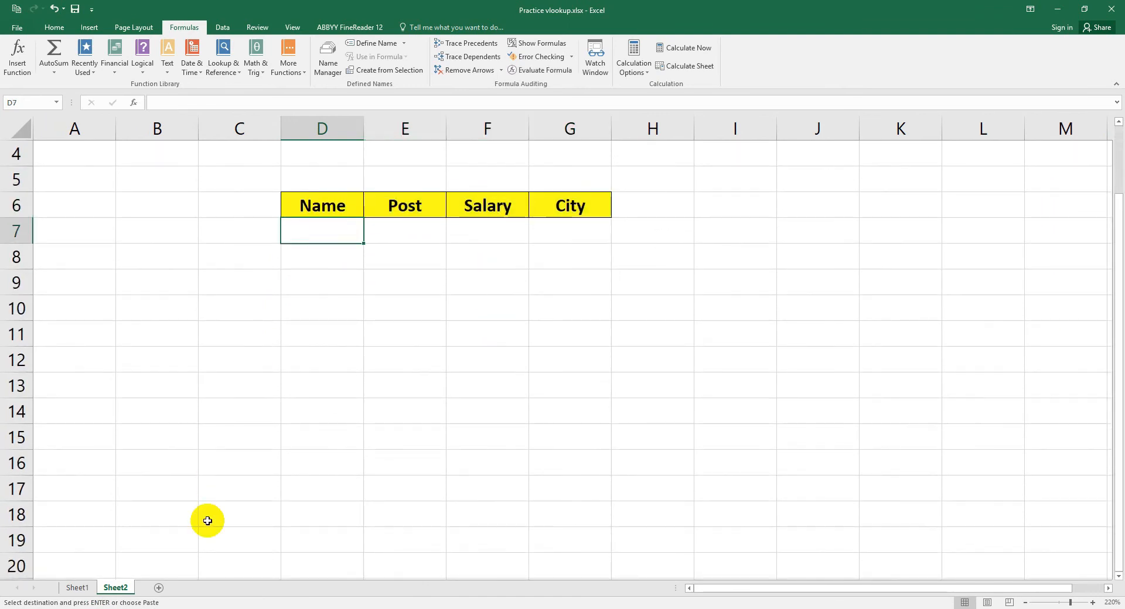
left_click(79, 588)
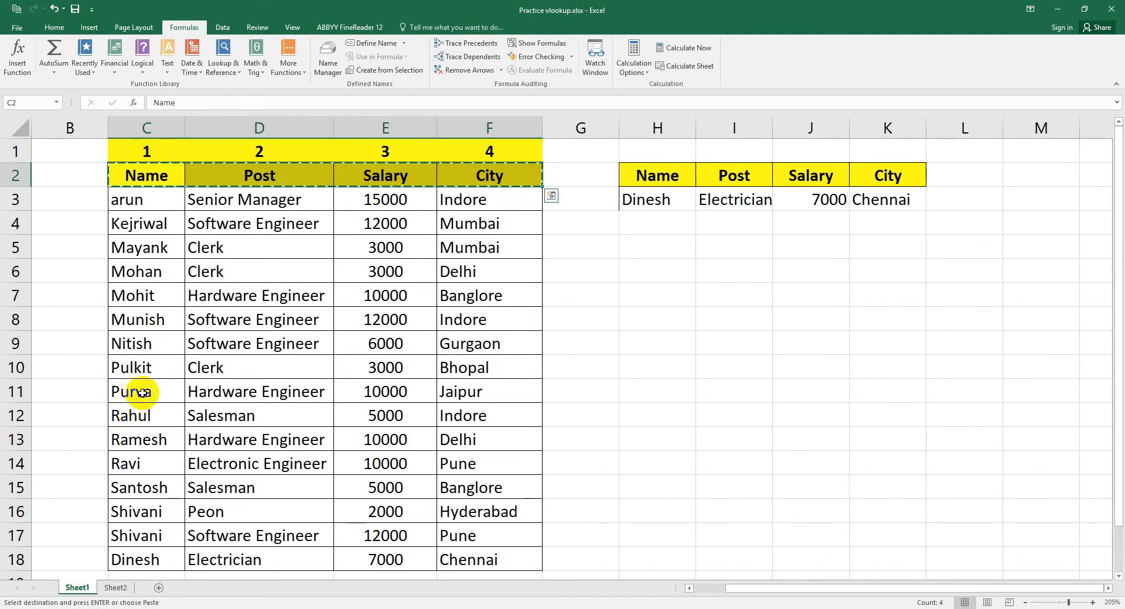
left_click(130, 391)
left_click(141, 319)
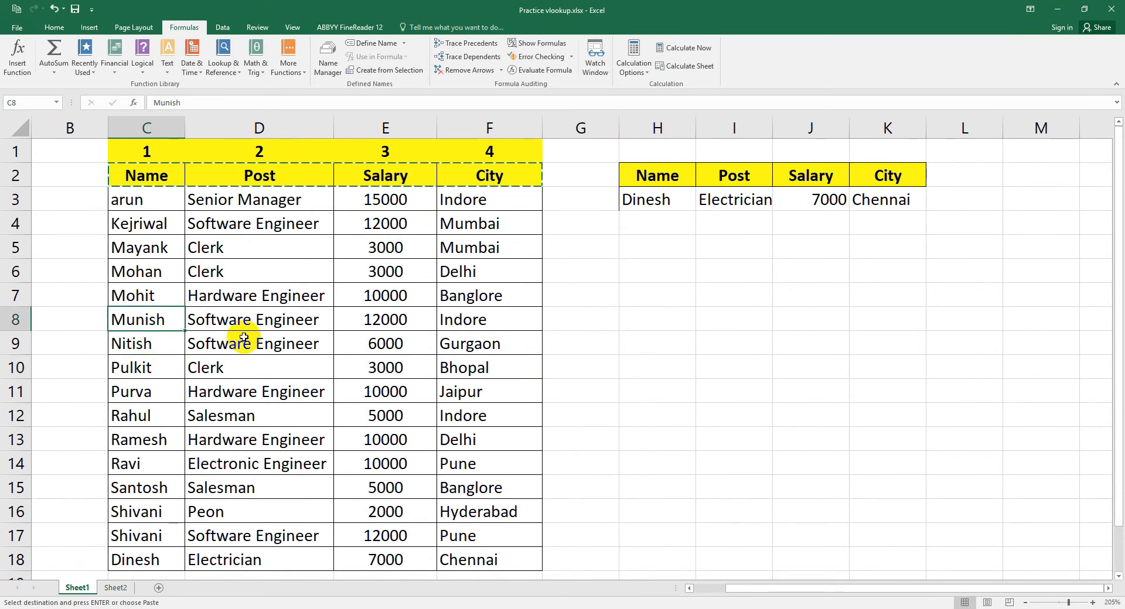
left_click(115, 588)
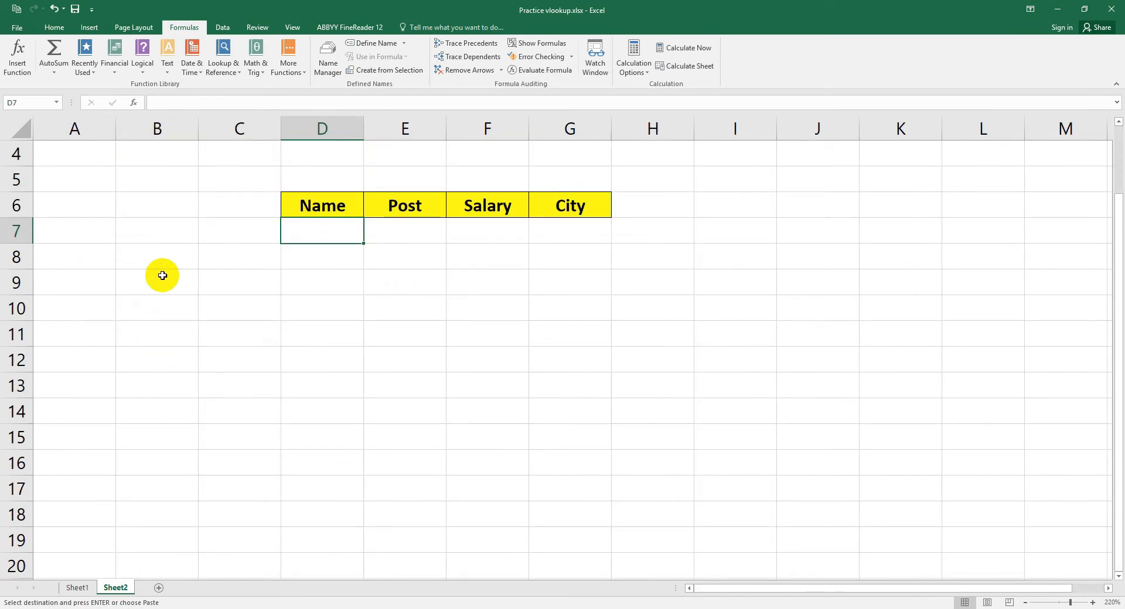
type("Munish")
Start a VLOOKUP formula in E7 of Sheet2 with D7 as the lookup value, giving =VLOOKUP(Sheet2!D7,
left_click(411, 224)
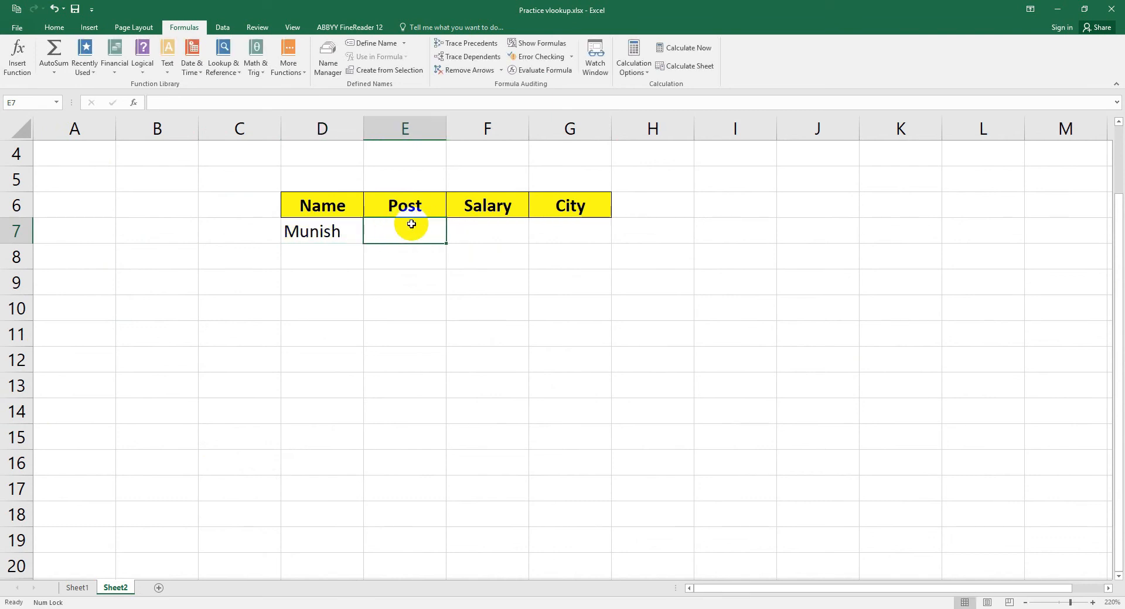
type("=")
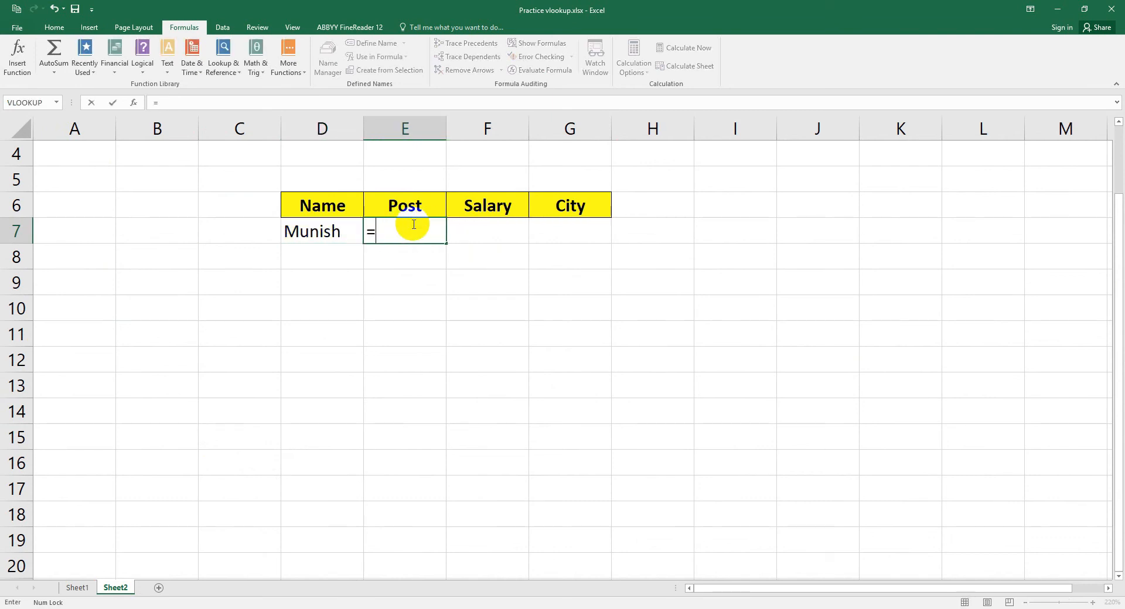
type("vl")
key("Tab")
key("BackSpace")
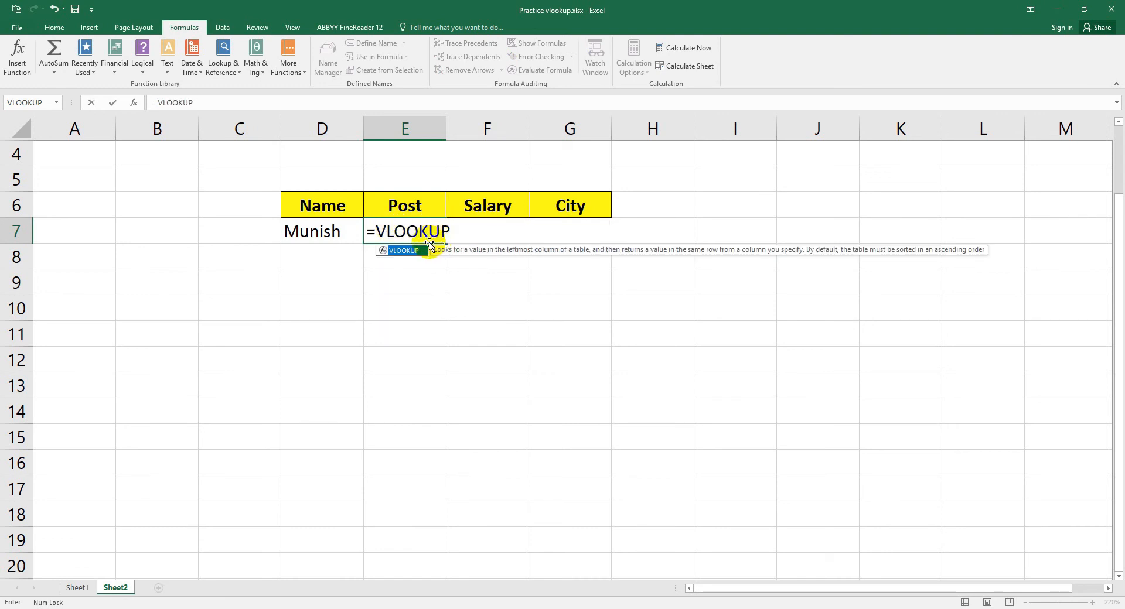
double_click(401, 251)
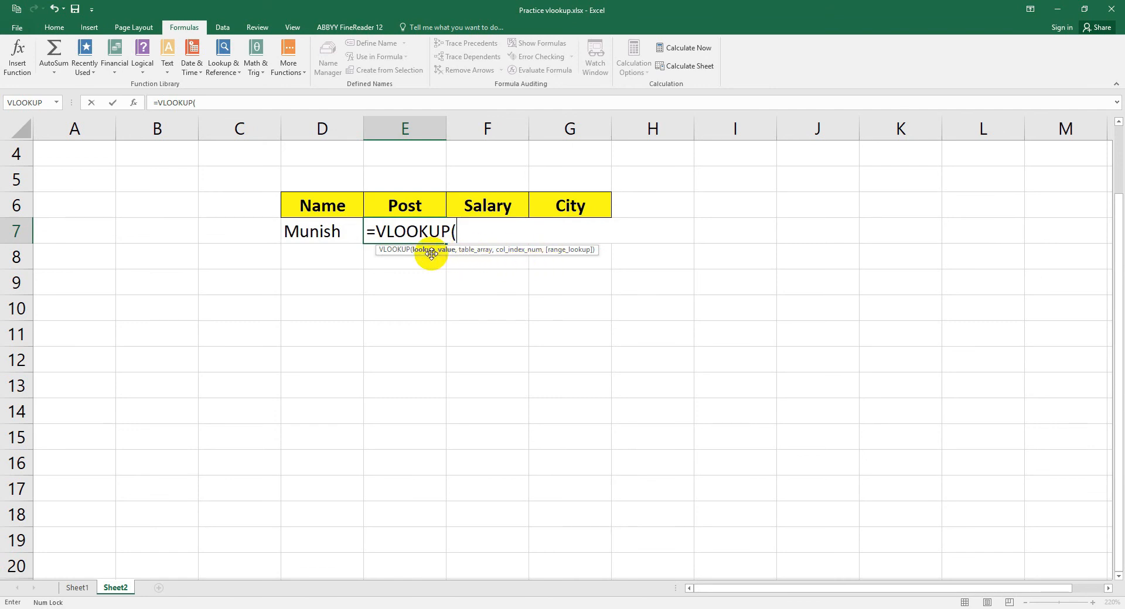
left_click(326, 232)
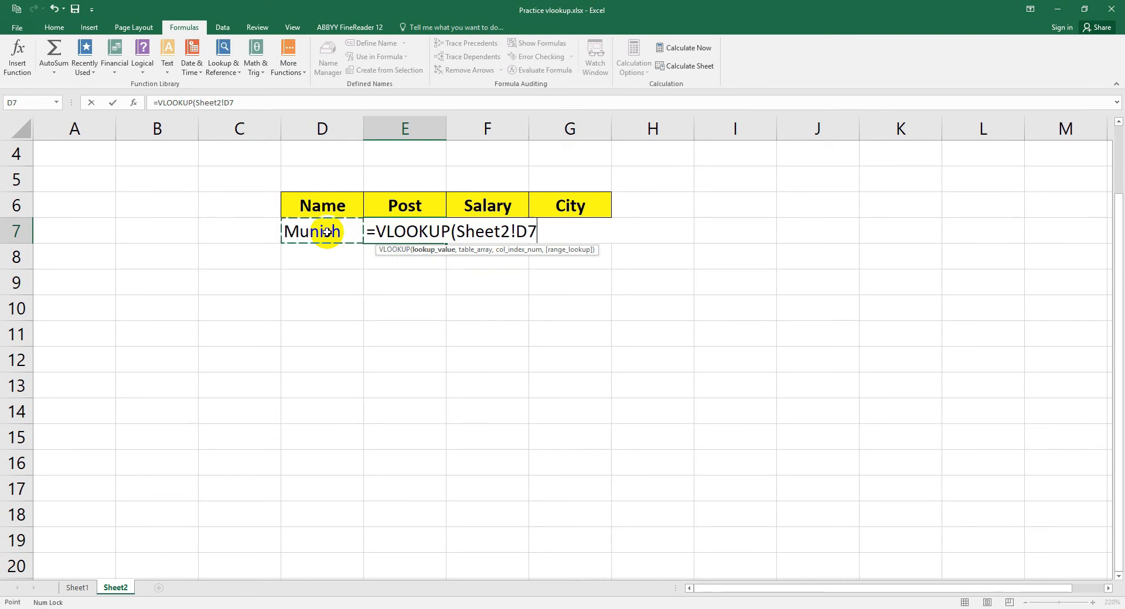
type(",")
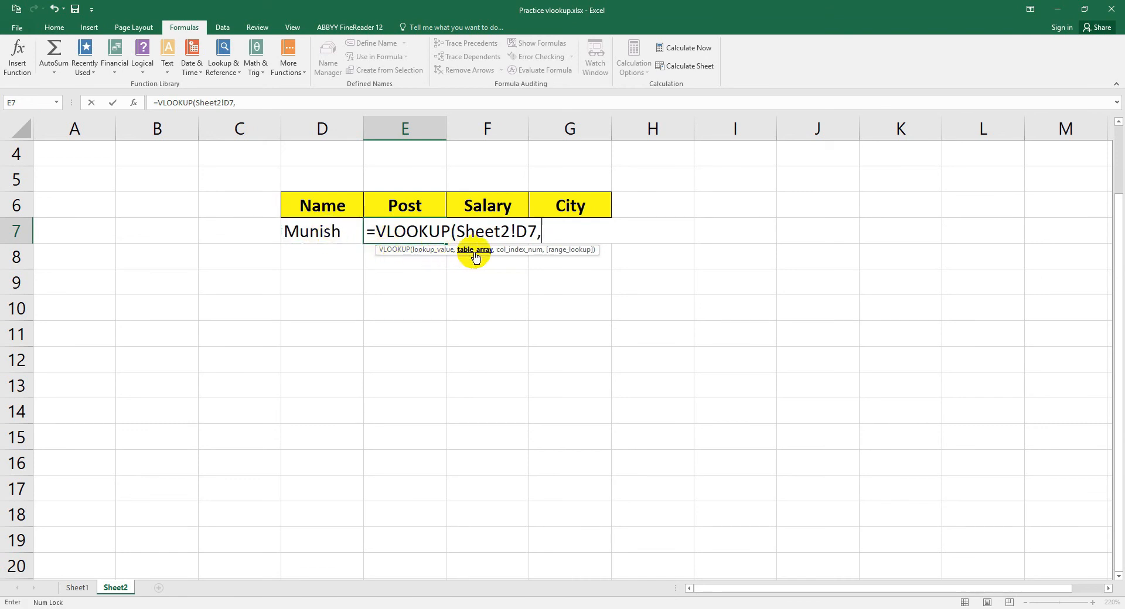
Set the table array of the E7 formula to Sheet1!C2:F18, correcting the sheet reference, and continue to the column index argument
left_click(77, 587)
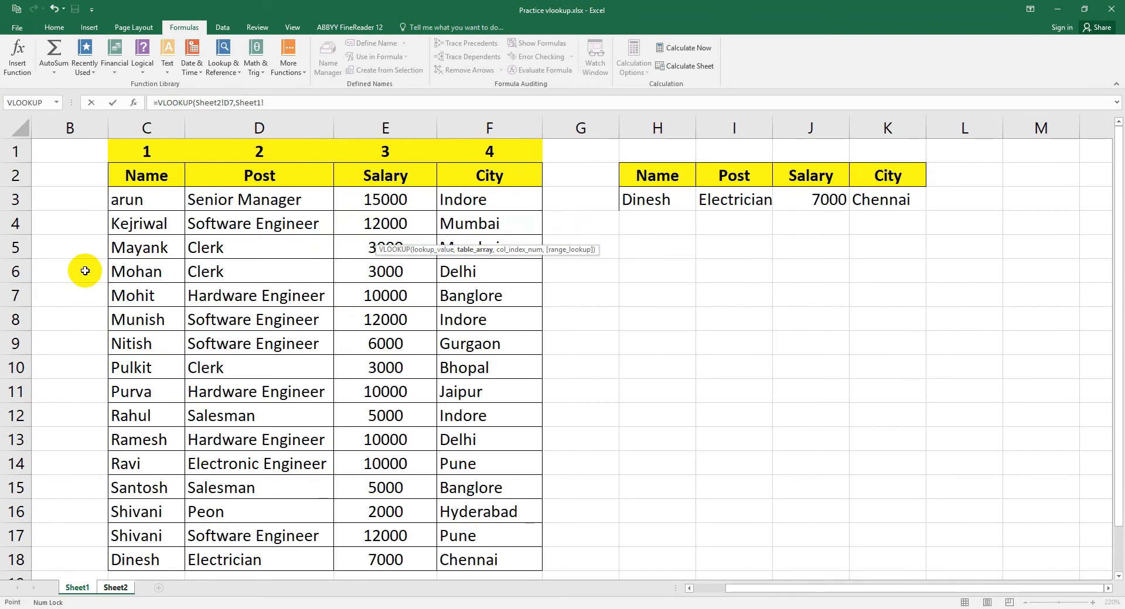
left_click_drag(135, 175, 489, 557)
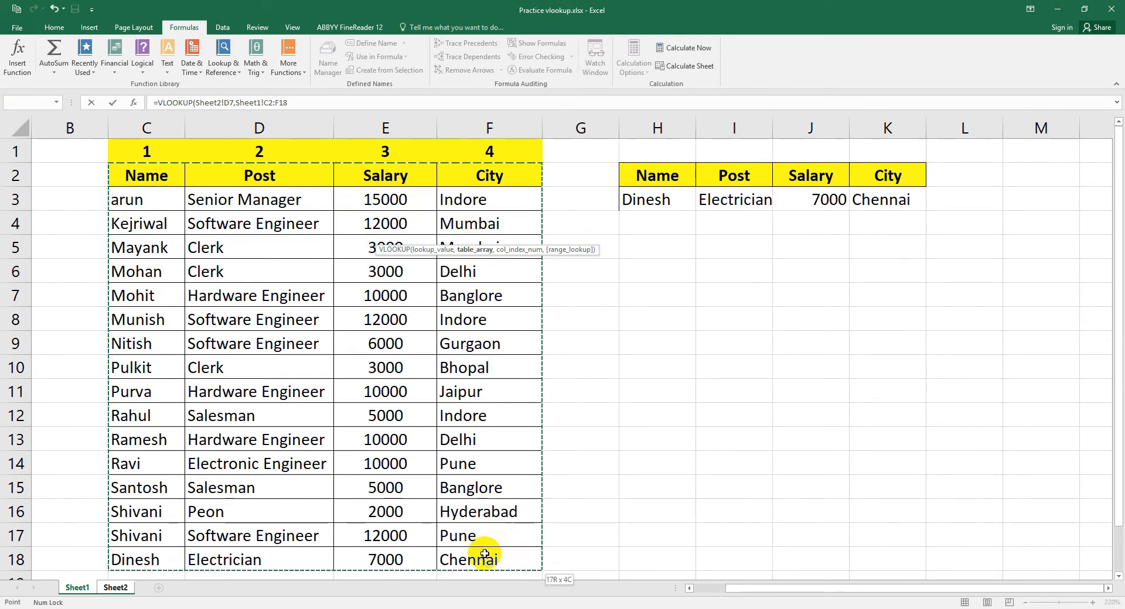
left_click(116, 587)
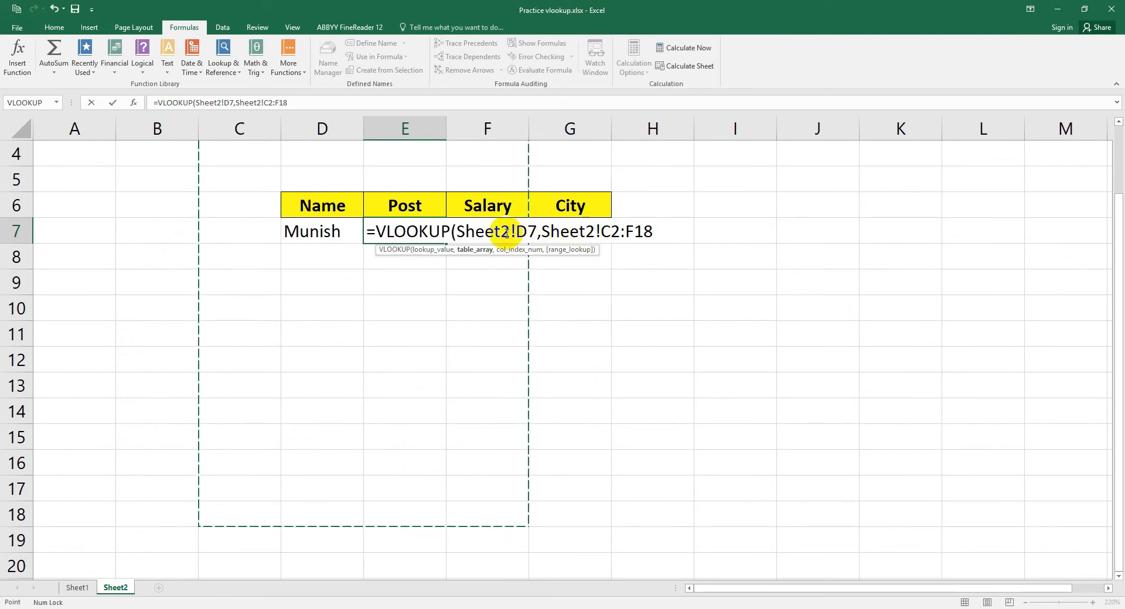
left_click(585, 231)
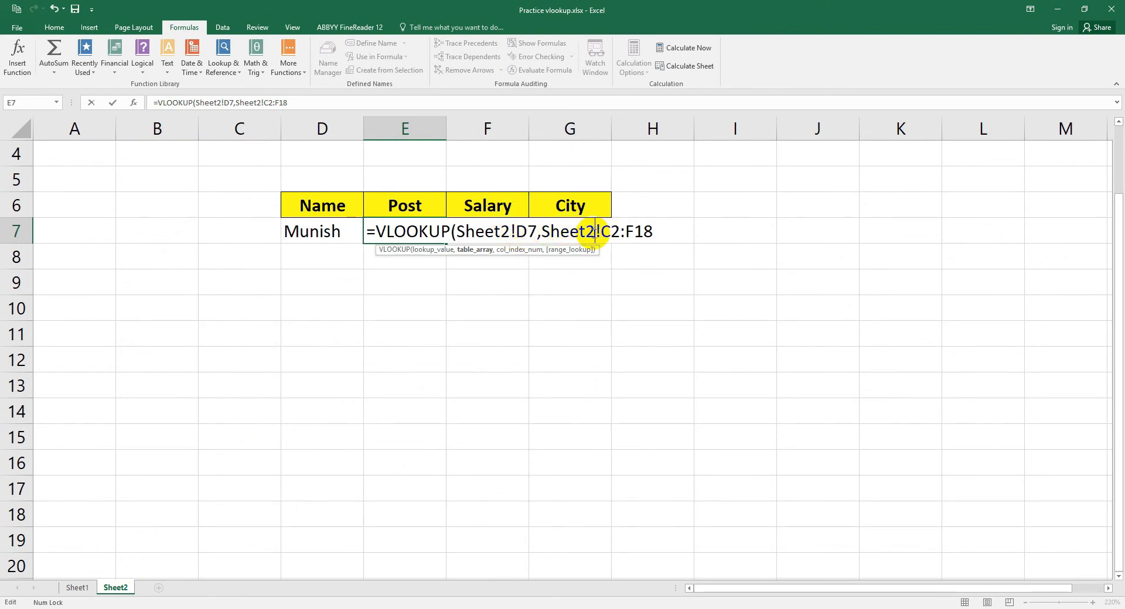
key("BackSpace")
type("1")
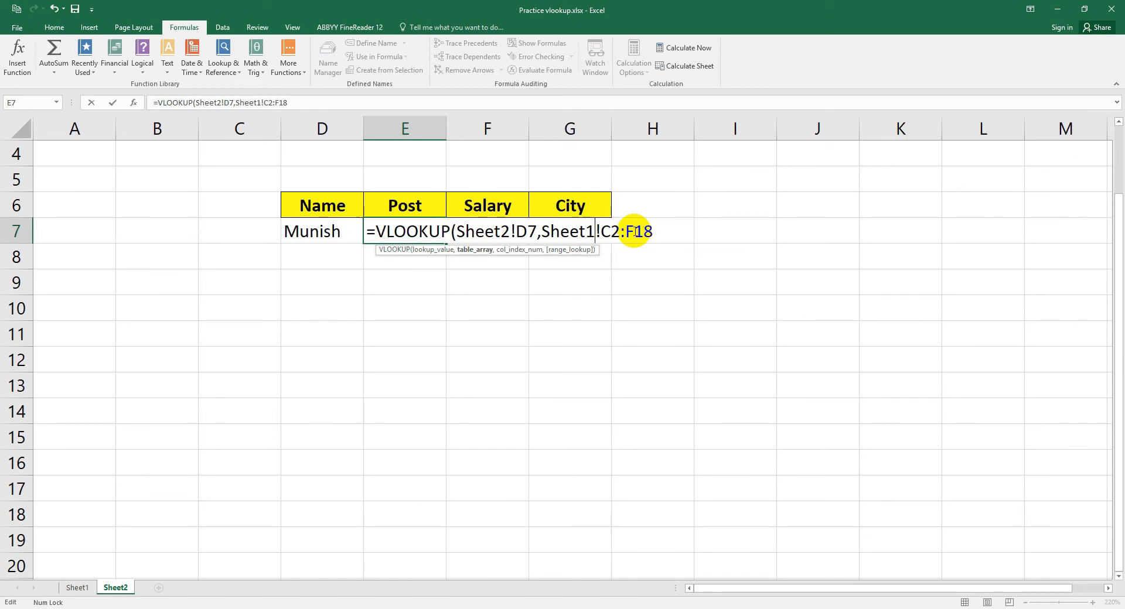
left_click(662, 233)
type(",")
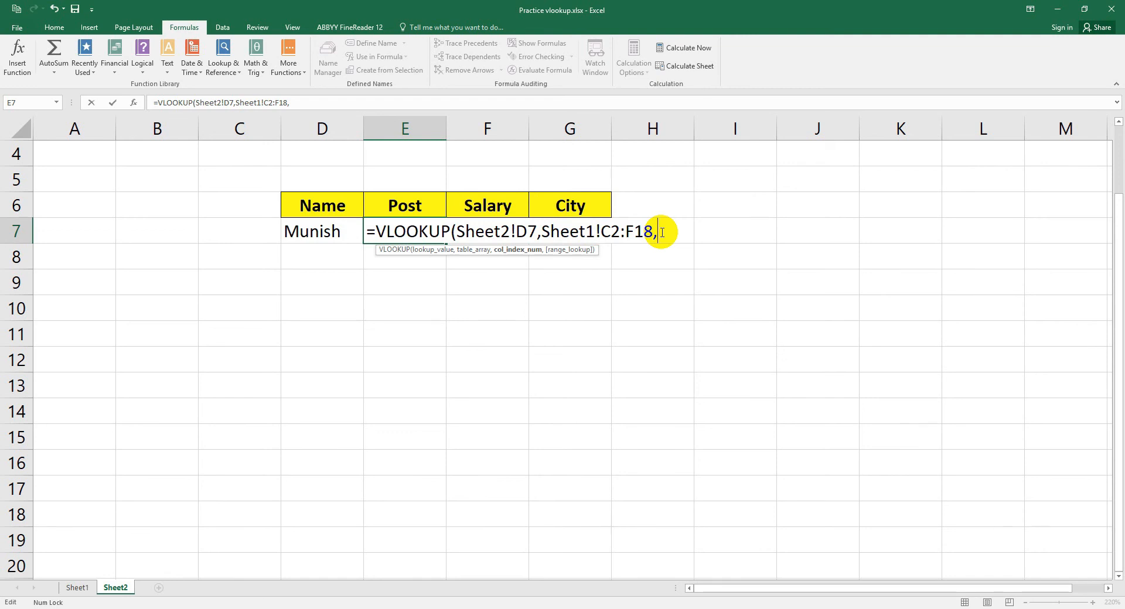
Complete the VLOOKUP formula in E7 of Sheet2 with column index 2 and 0 for an exact match
type("2,")
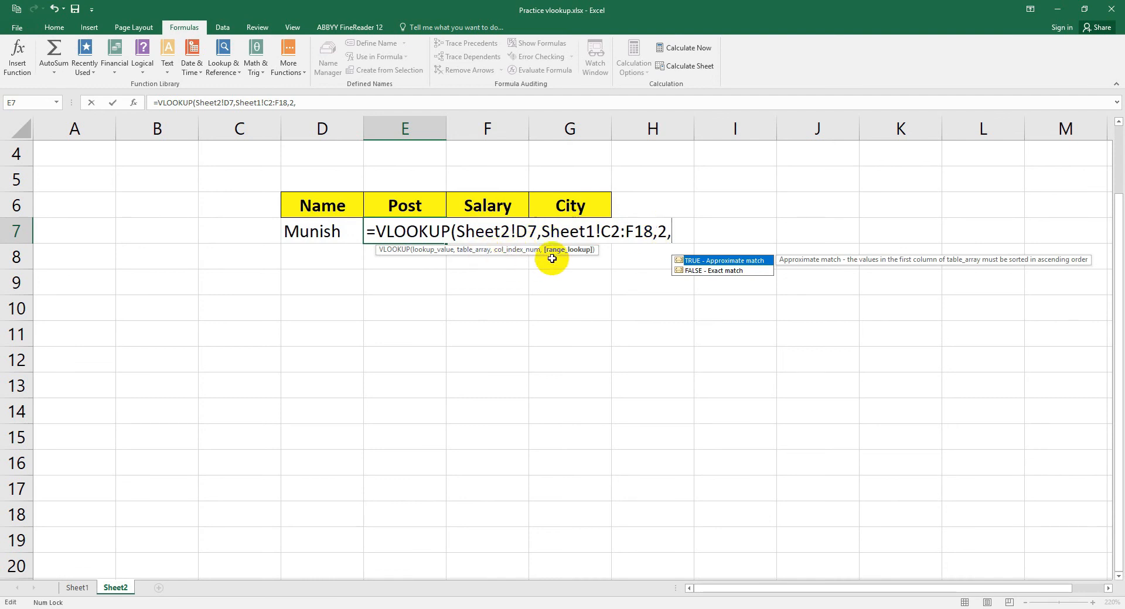
type("0)")
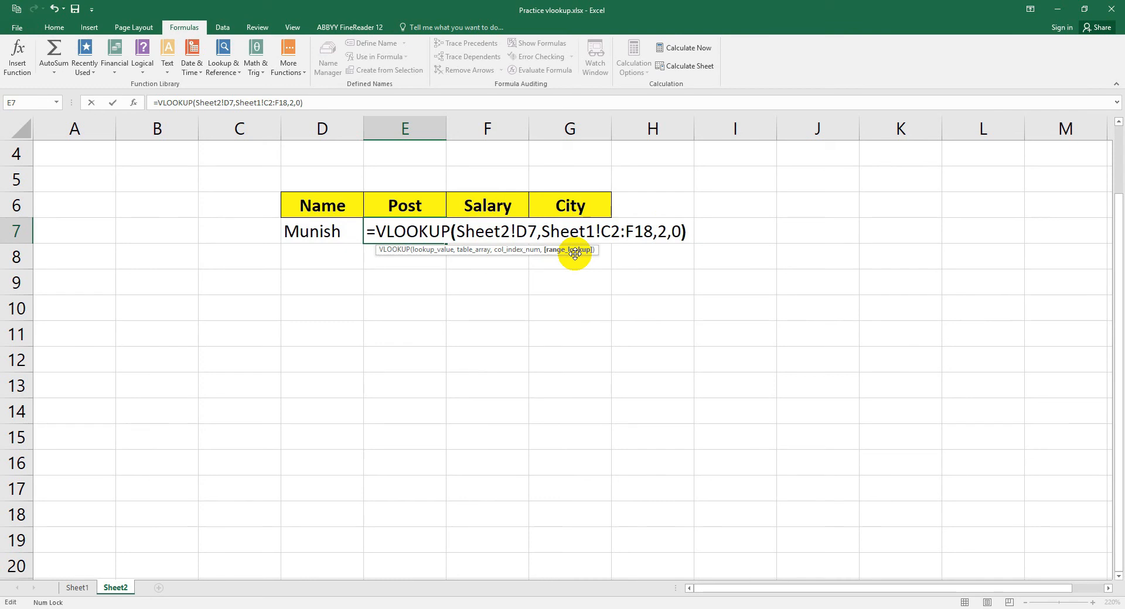
key("Return")
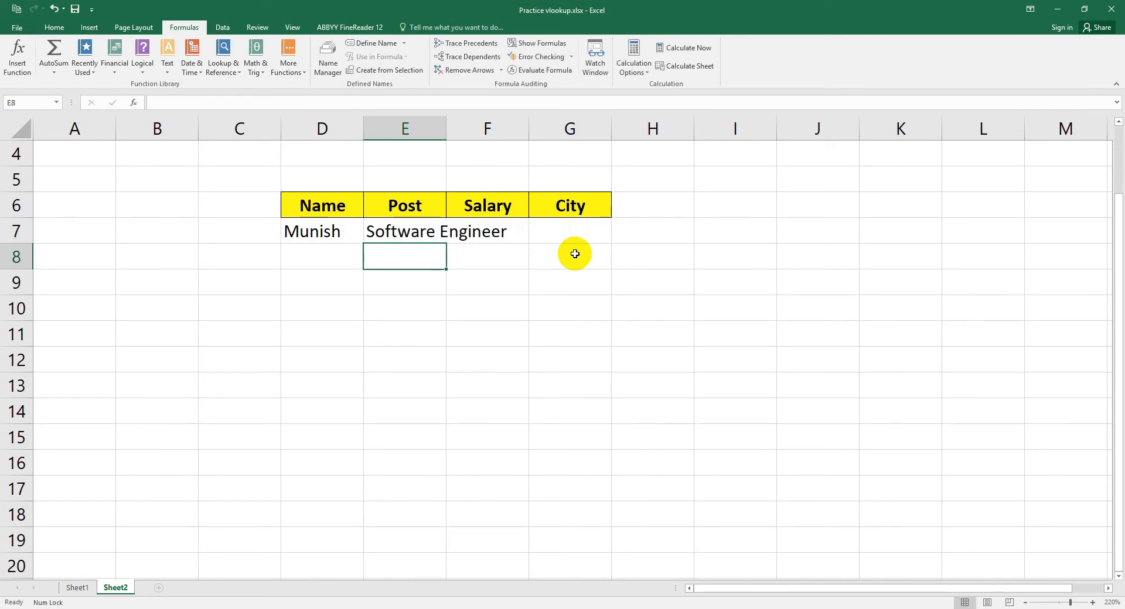
Check the post returned in Sheet2 E7 against the name and post in row 8 of Sheet1
left_click(420, 228)
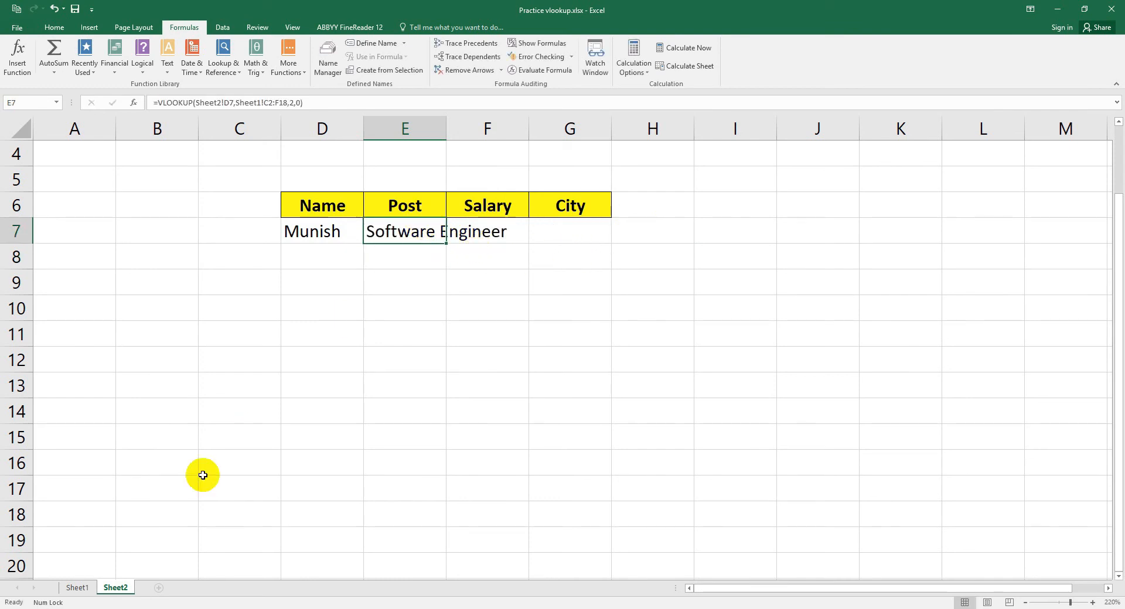
left_click(80, 589)
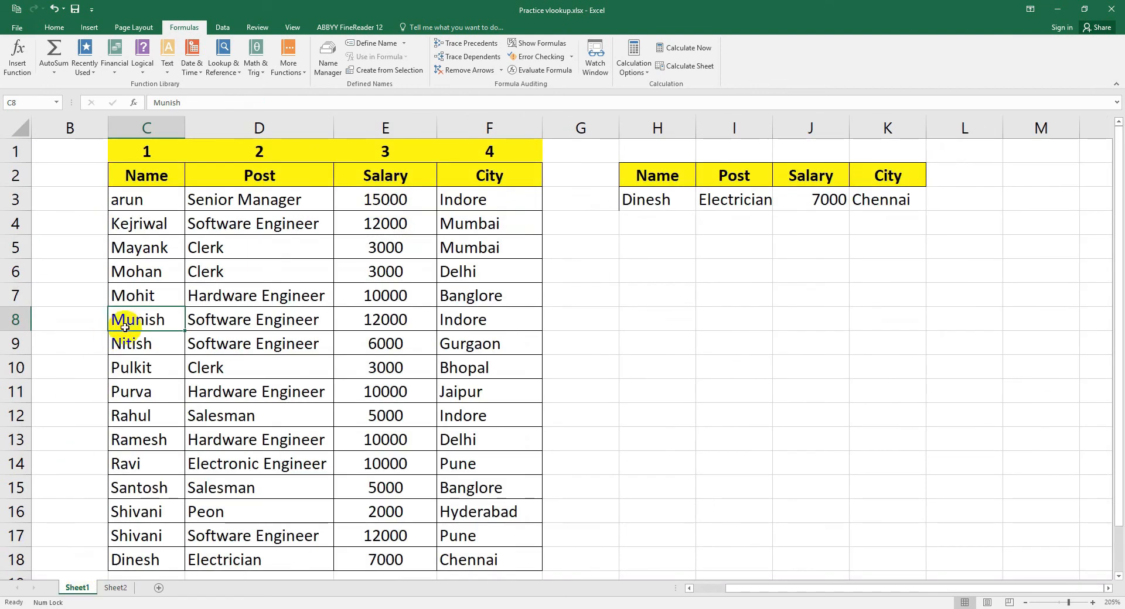
left_click_drag(127, 321, 242, 320)
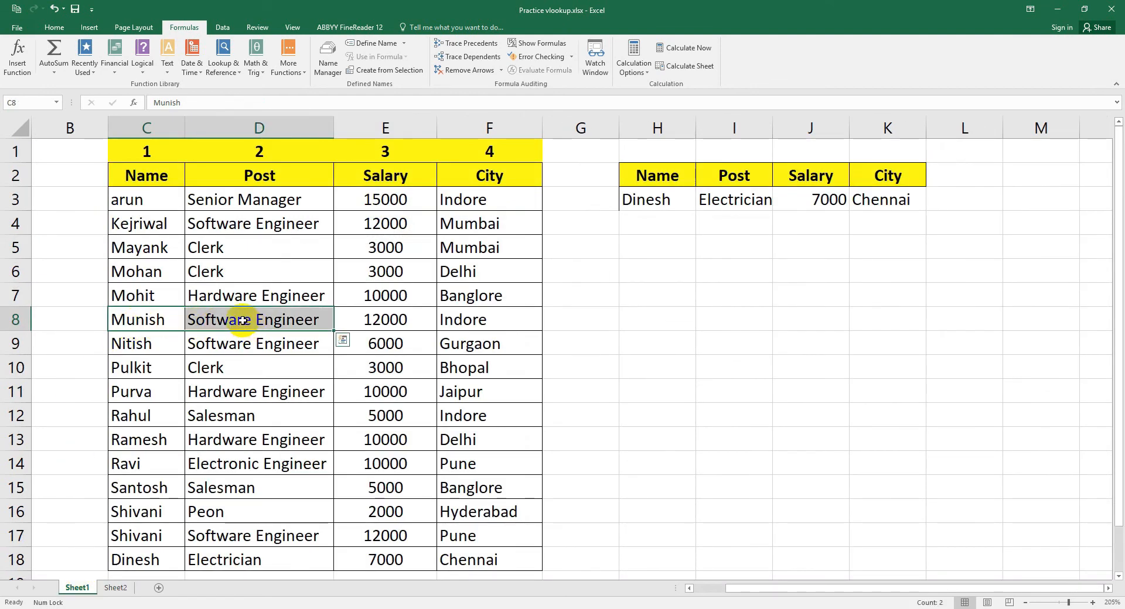
left_click(115, 588)
left_click(477, 238)
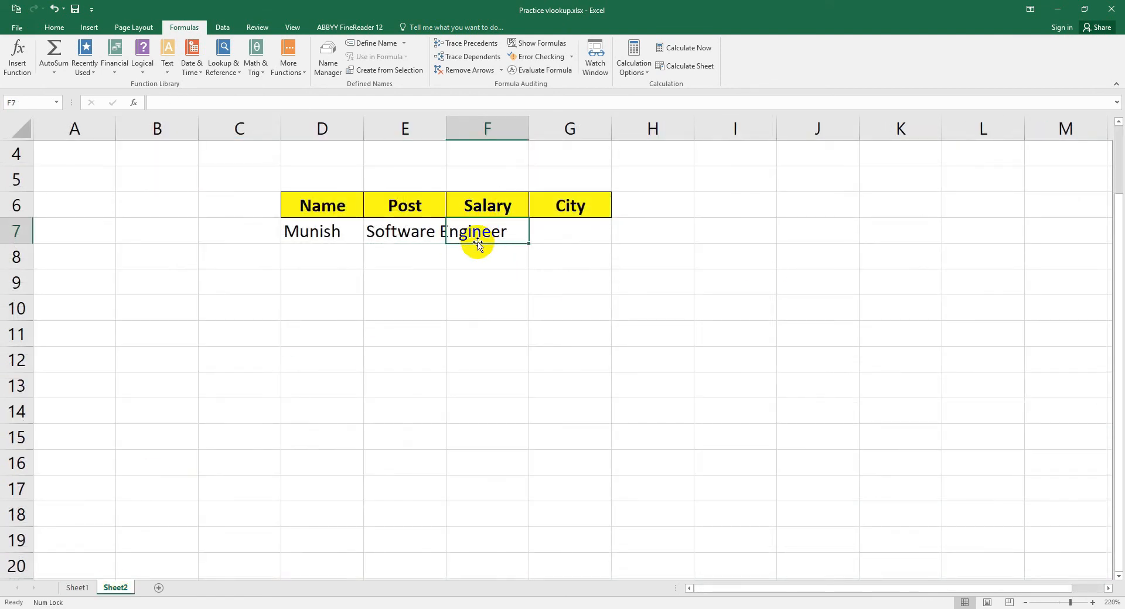
left_click(559, 227)
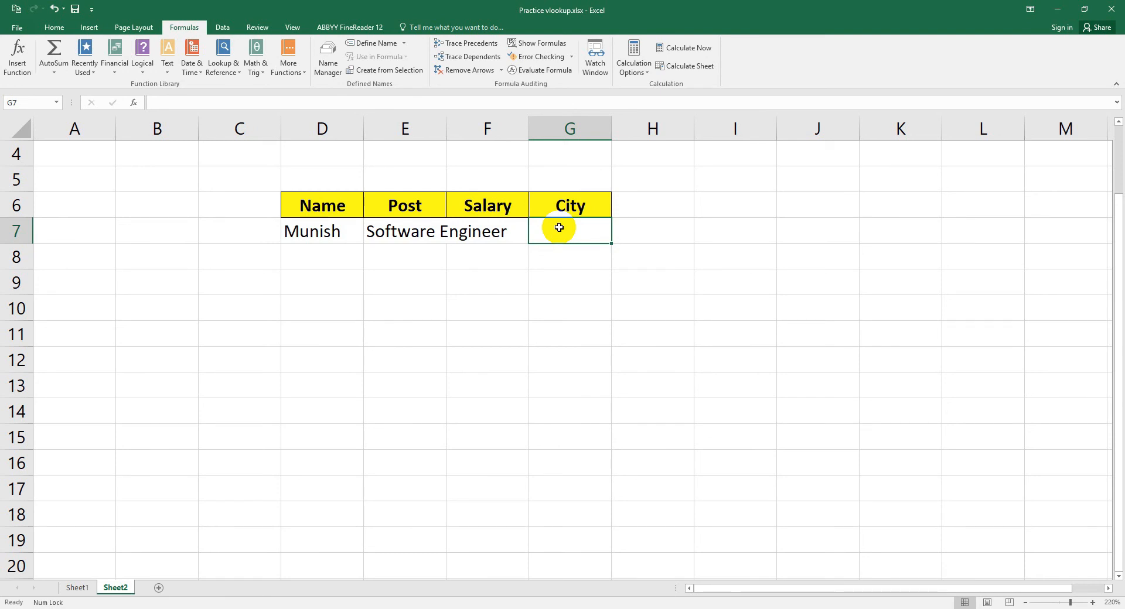
Switch to the Book1 workbook and examine its Name, Post, Salary and City headers in D2:G2
left_click(80, 588)
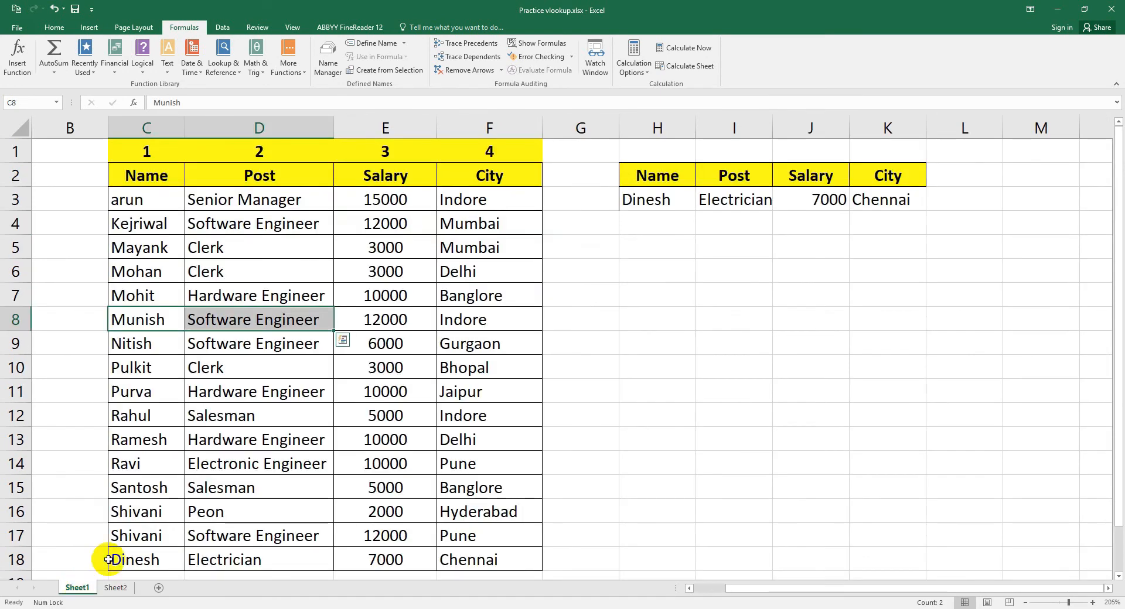
left_click(446, 608)
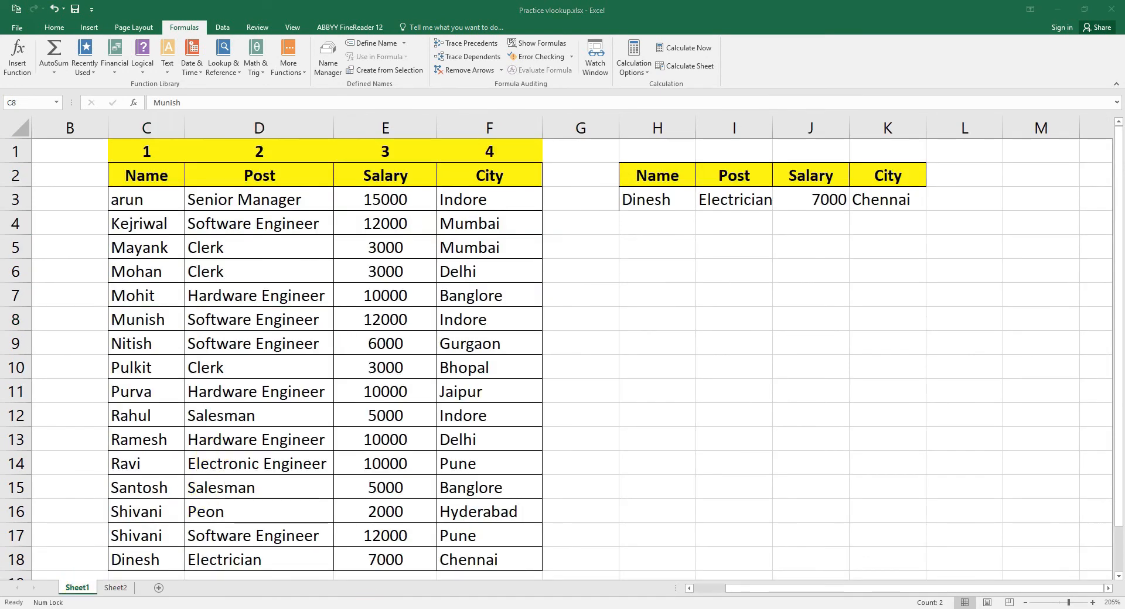
left_click(508, 568)
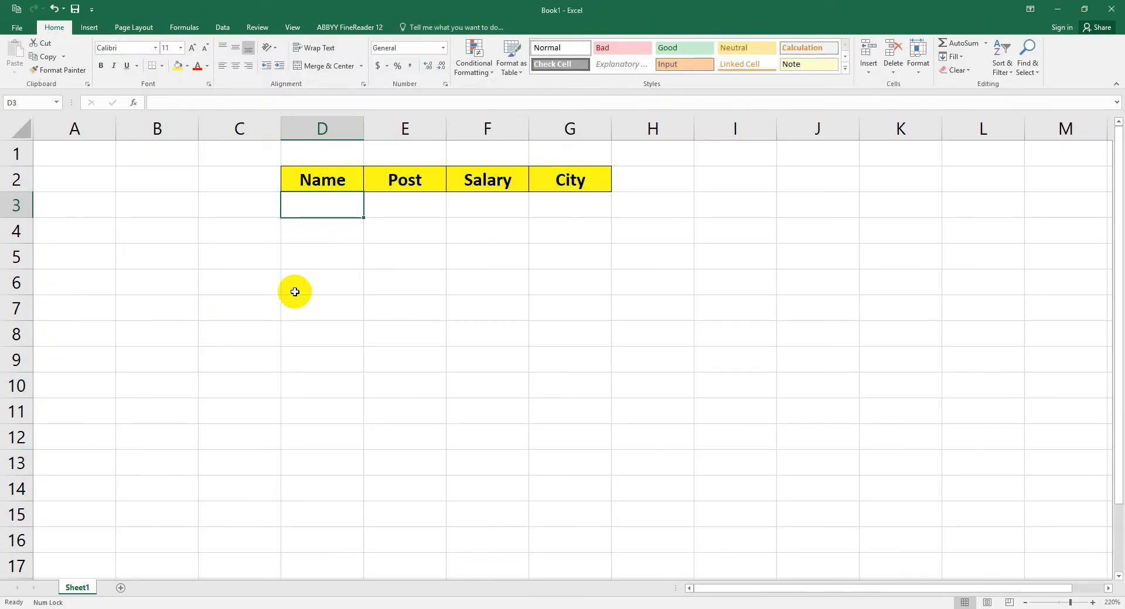
left_click(414, 295)
left_click_drag(306, 176, 580, 181)
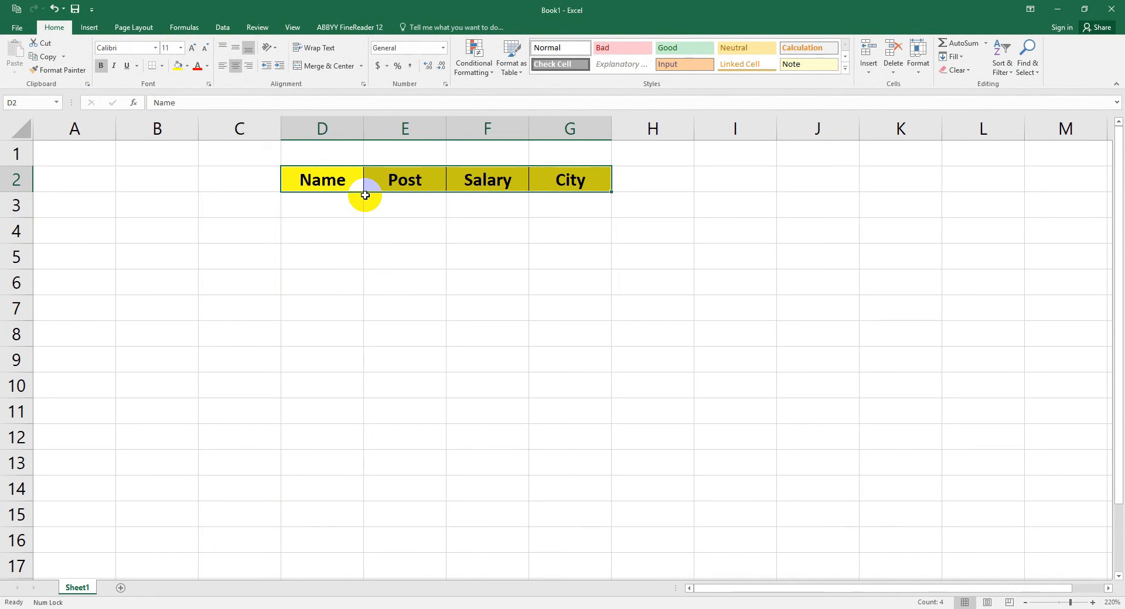
left_click(303, 202)
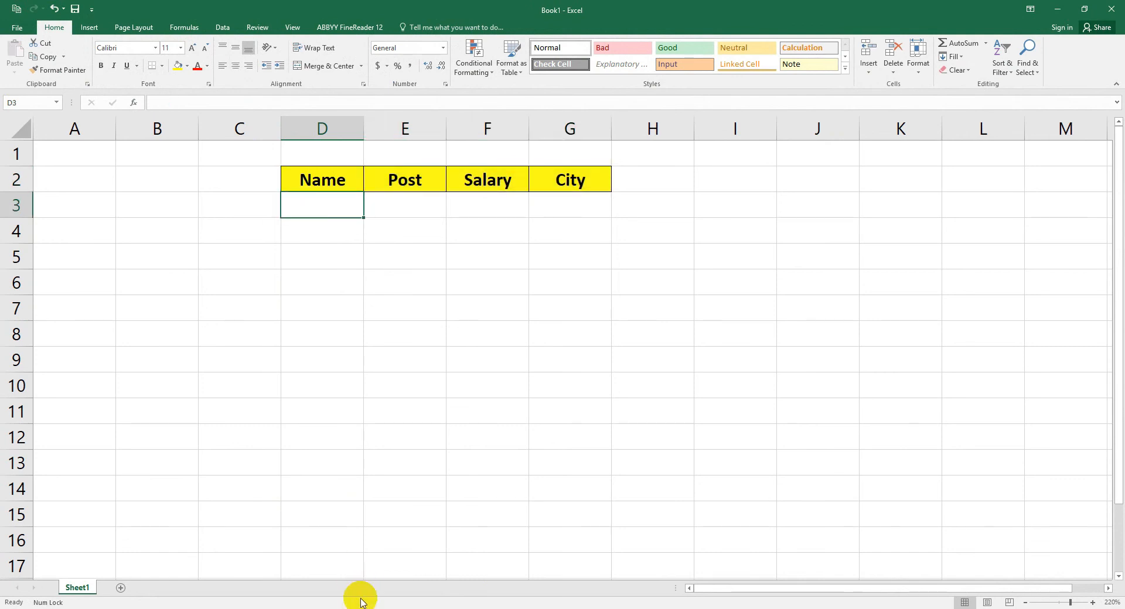
Enter the name listed in C6 of Sheet1 in Practice vlookup.xlsx as the lookup name in D3 of Book1
mouse_move(414, 583)
left_click(414, 558)
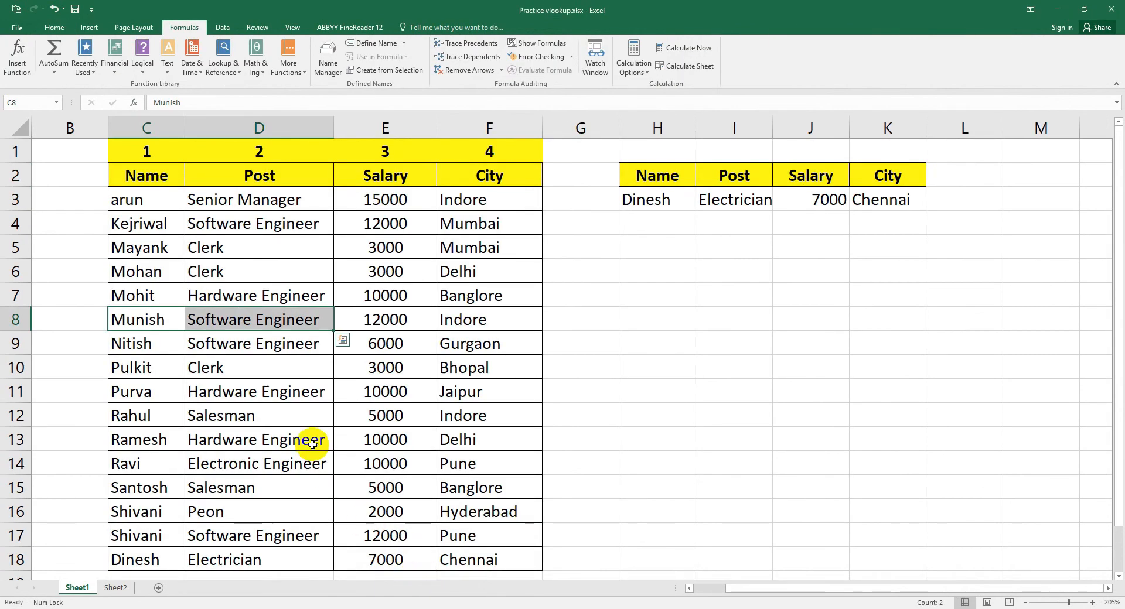
left_click(151, 274)
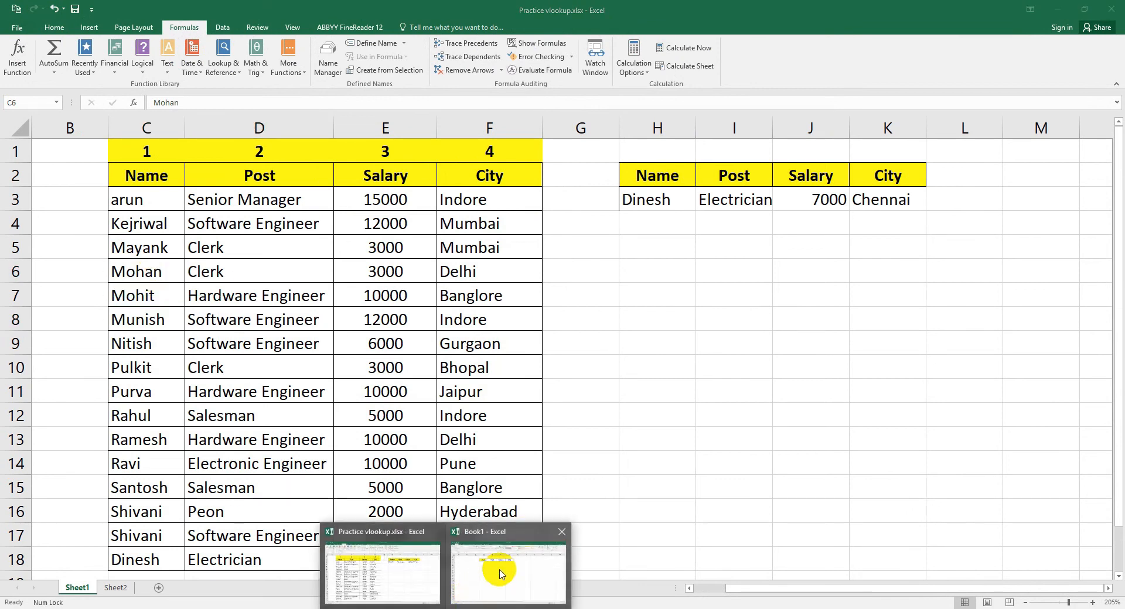
left_click(469, 571)
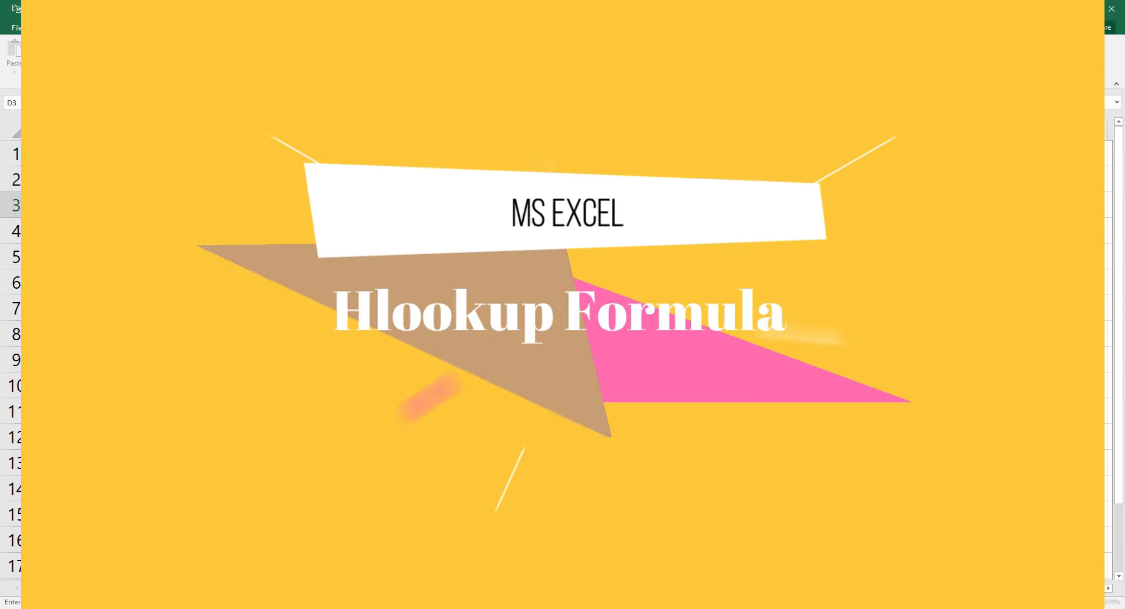
key("Tab")
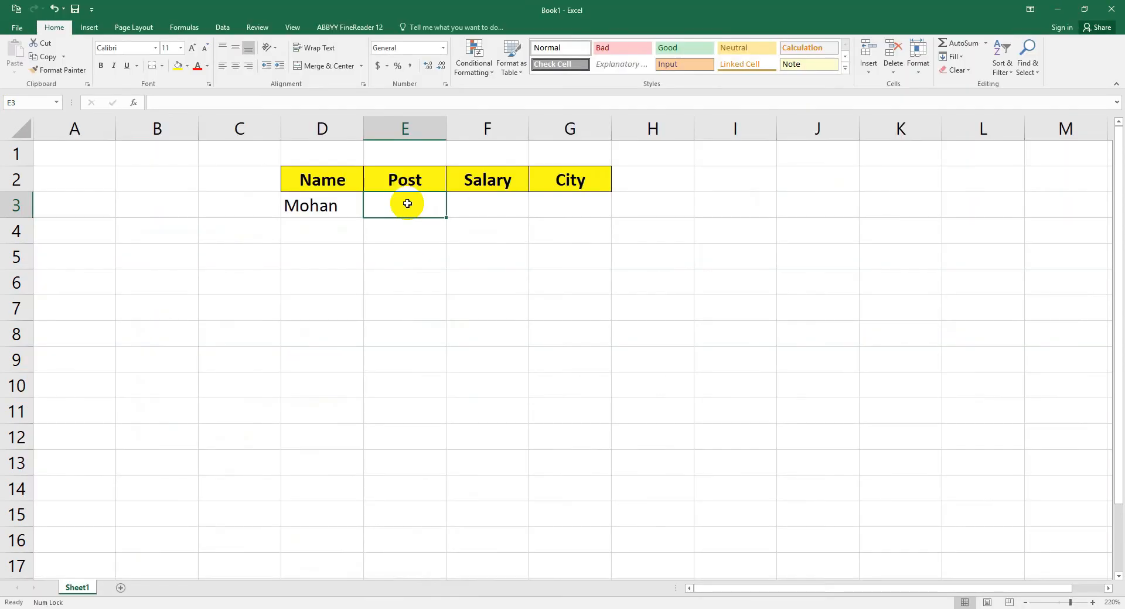
Start a VLOOKUP formula in E3 of Book1 with D3 as the lookup value, giving =VLOOKUP(D3,
type("=v")
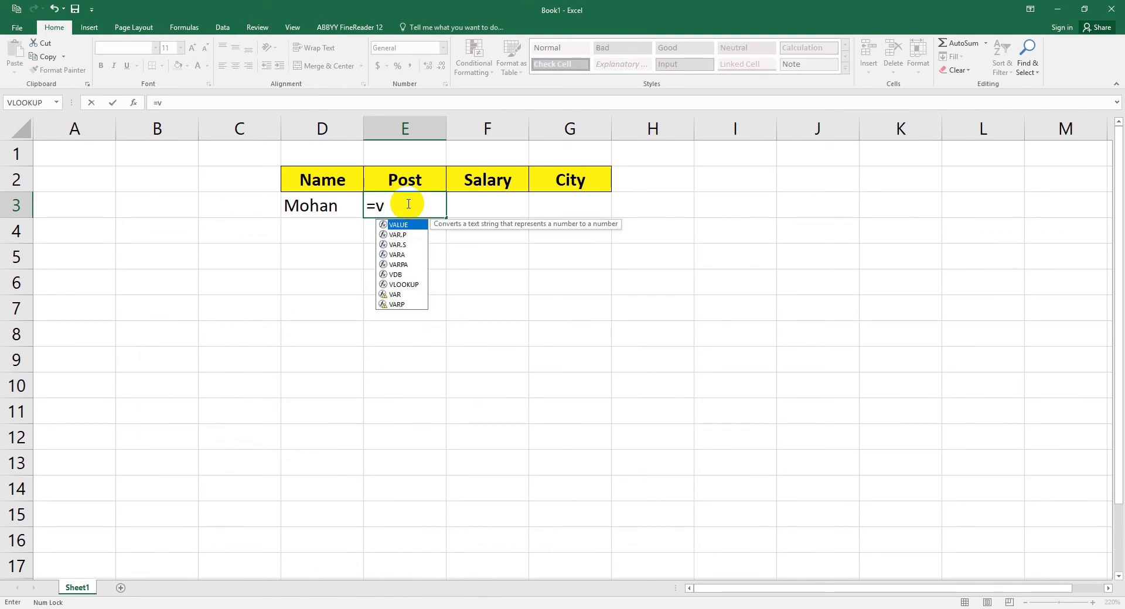
type("l")
key("Tab")
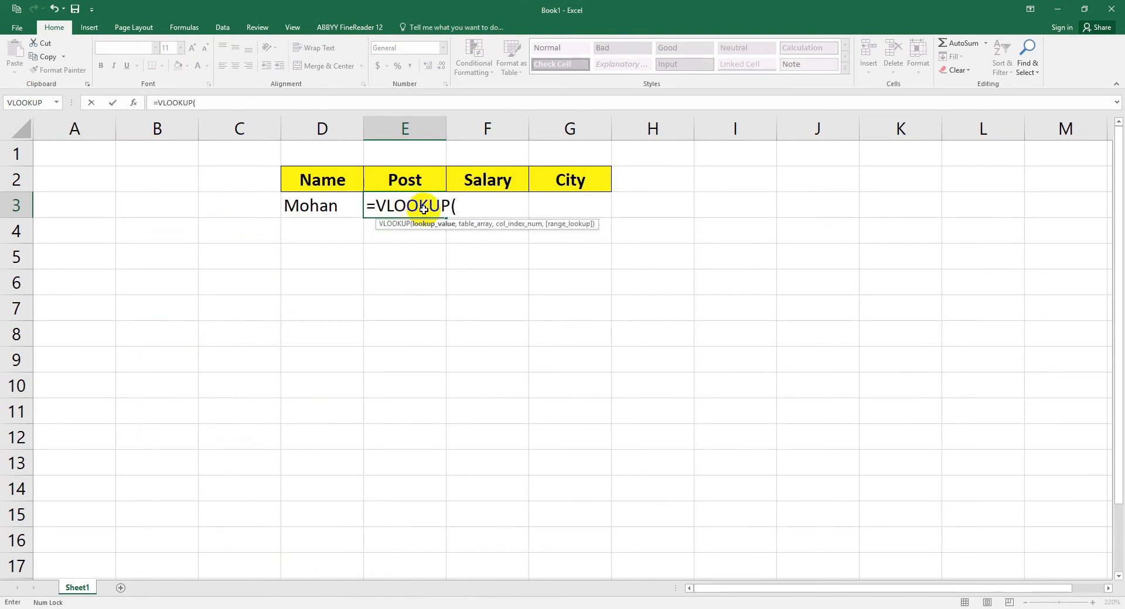
left_click(317, 208)
type(",")
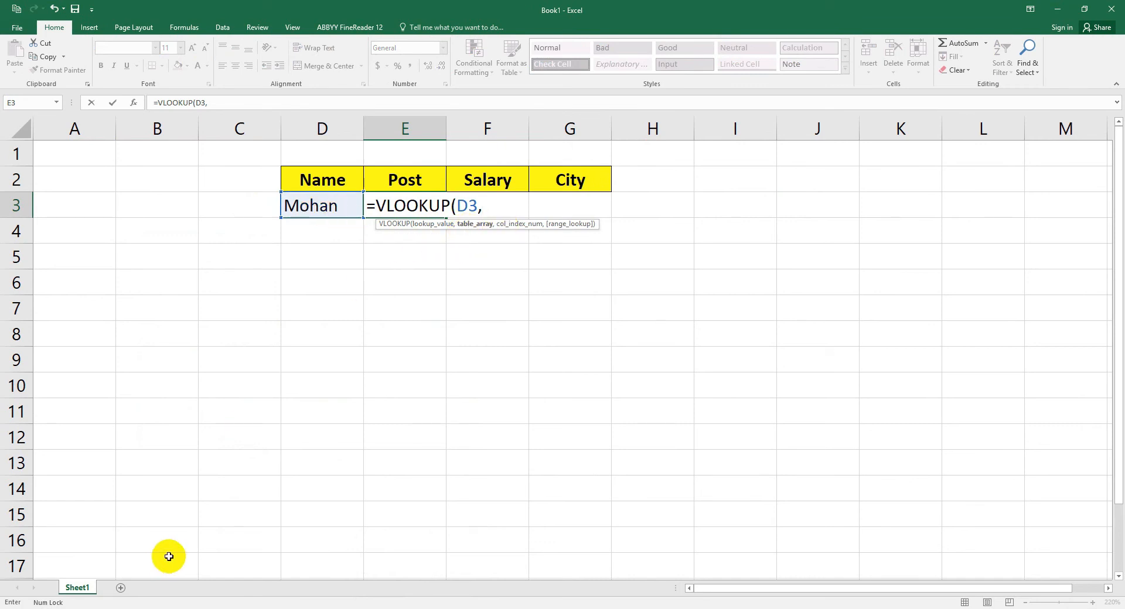
Set the table array of the E3 formula to '[Practice vlookup.xlsx]Sheet1'!$C$2:$F$18 and continue to the column index argument
mouse_move(428, 603)
left_click(386, 579)
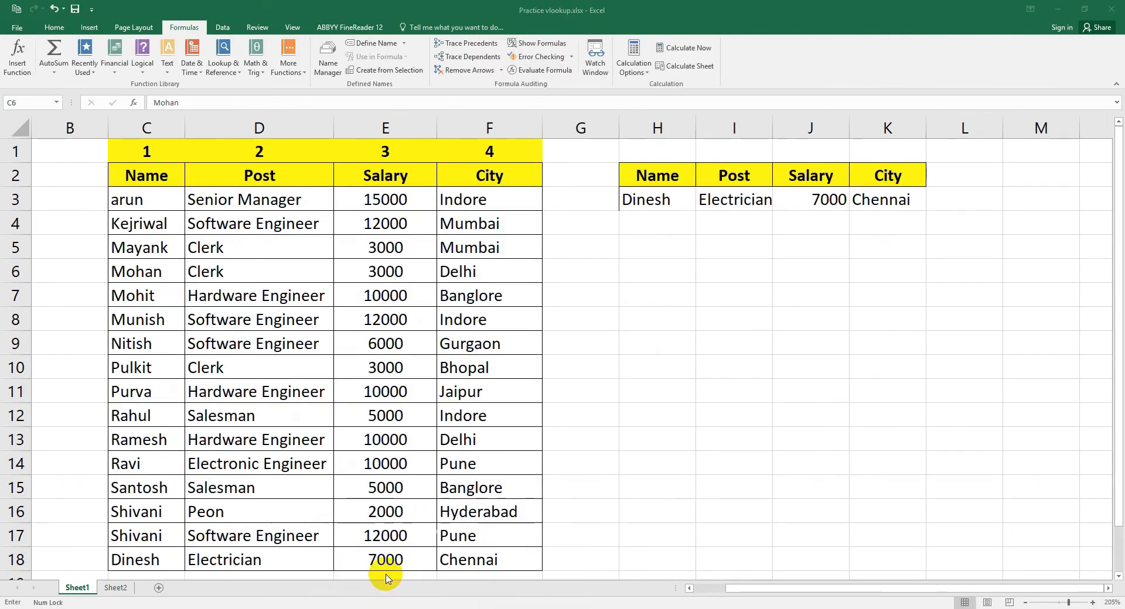
left_click(131, 199)
left_click(172, 177)
left_click_drag(172, 178, 478, 556)
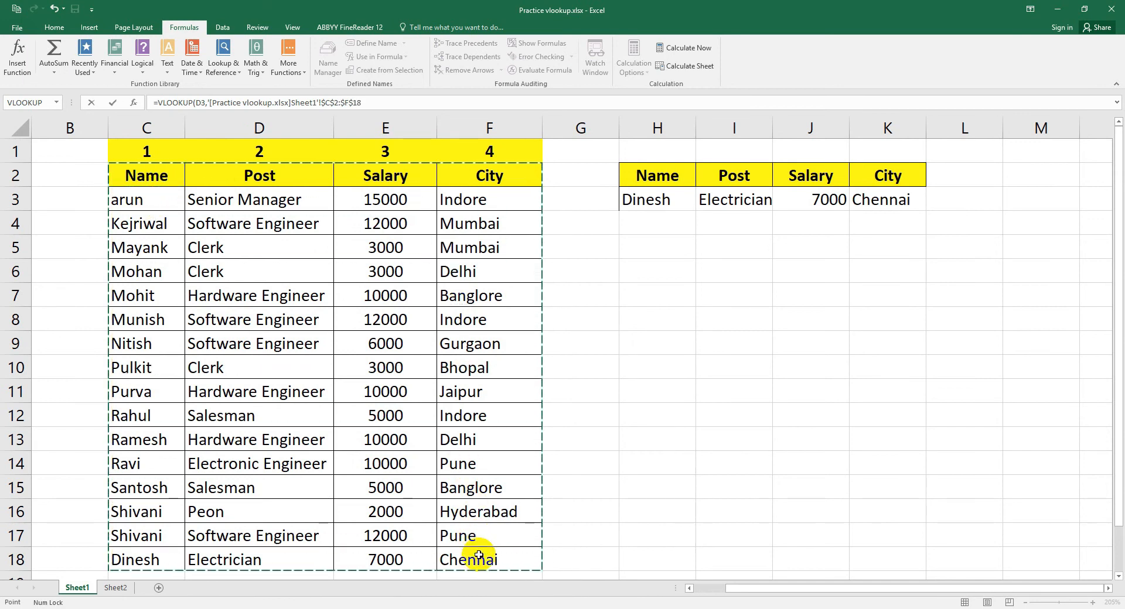
mouse_move(486, 603)
left_click(469, 572)
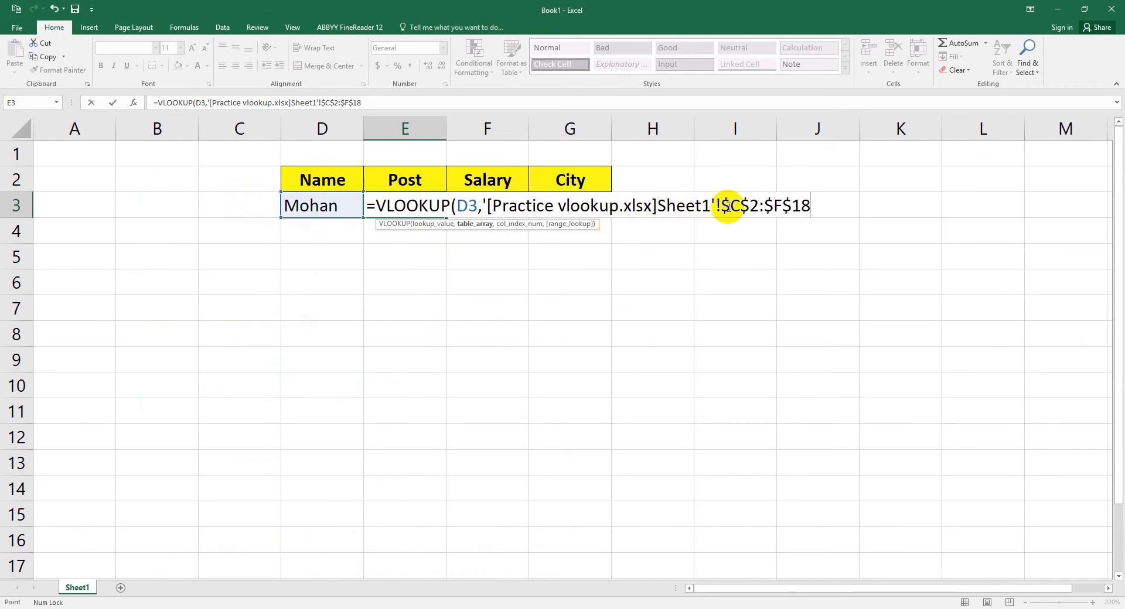
type(",")
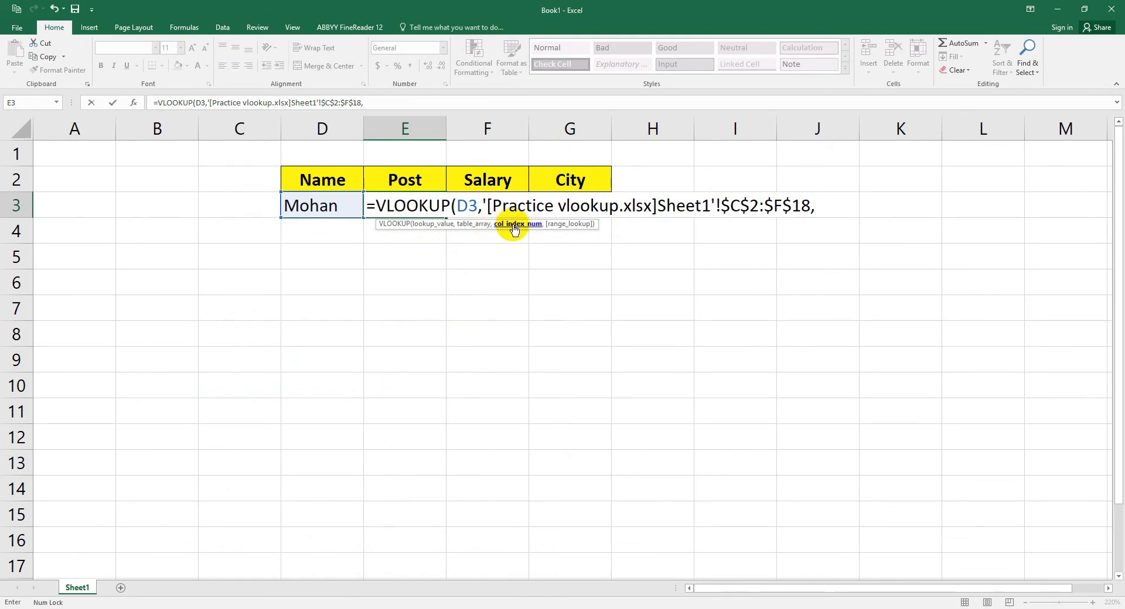
Complete the VLOOKUP formula in E3 of Book1 with column index 2 and 0 for an exact match
type("2,")
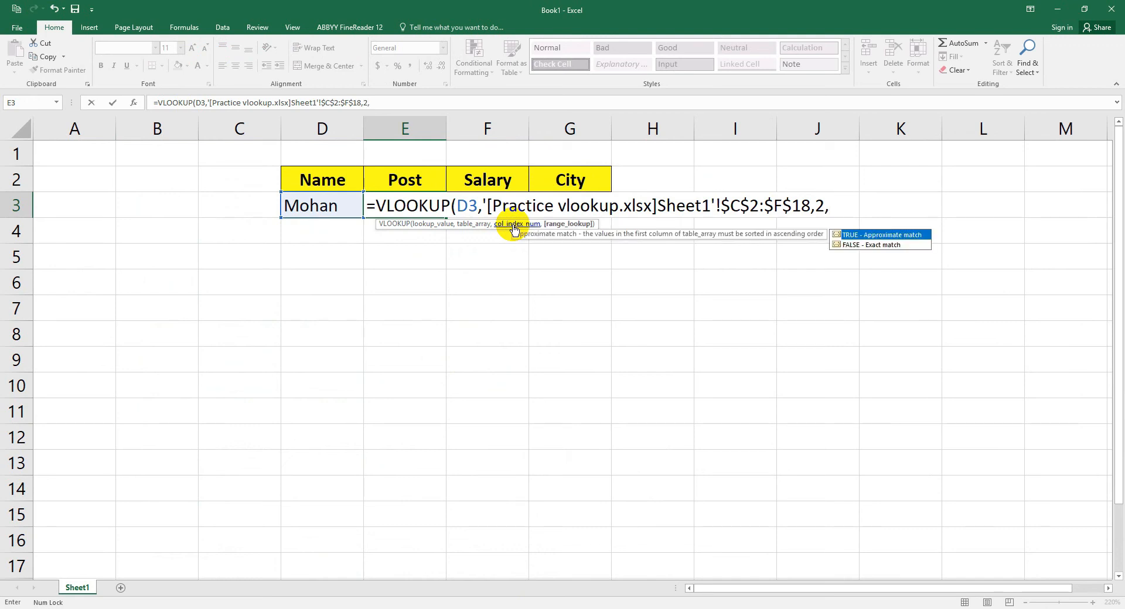
type("0)")
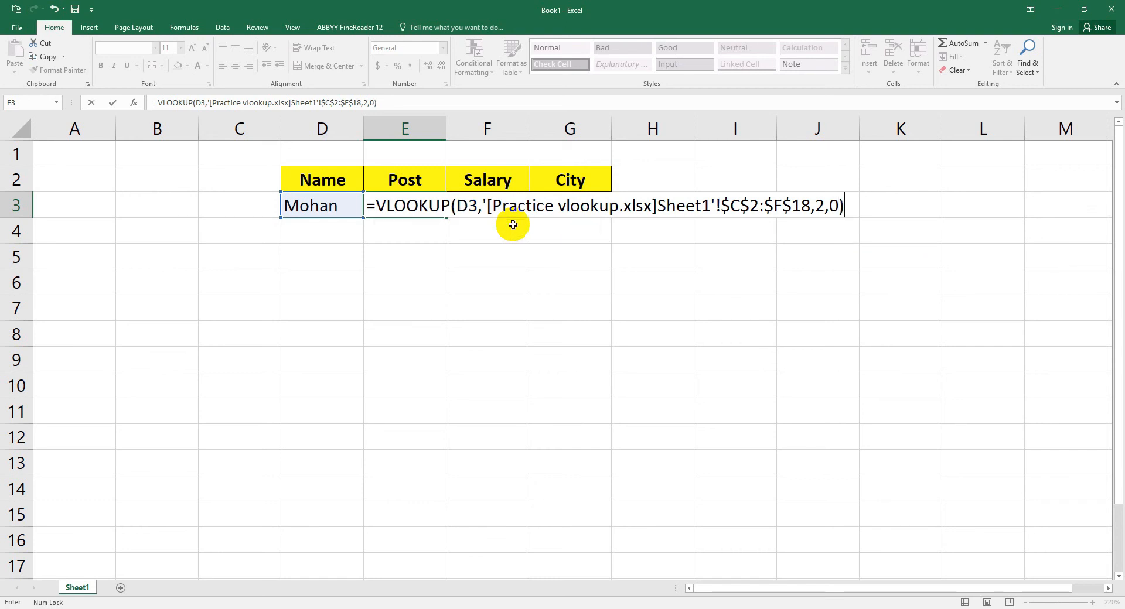
key("Return")
Check the post returned in Book1 E3 against row 6 of Sheet1 in Practice vlookup.xlsx, and review the empty Salary and City cells
left_click(310, 208)
left_click(386, 205)
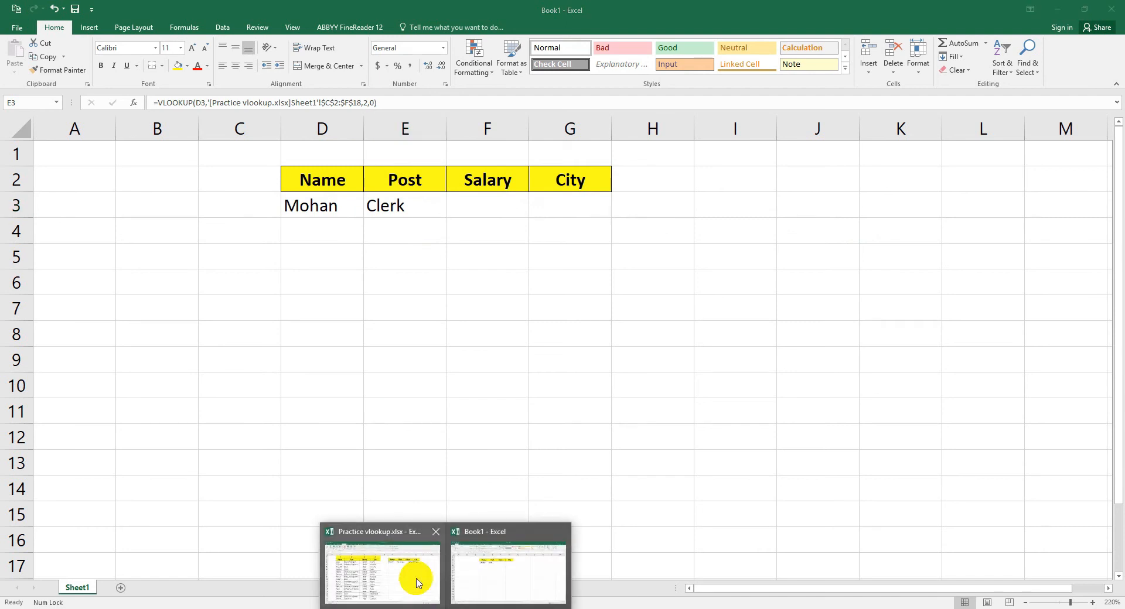
left_click(414, 577)
left_click_drag(149, 271, 219, 280)
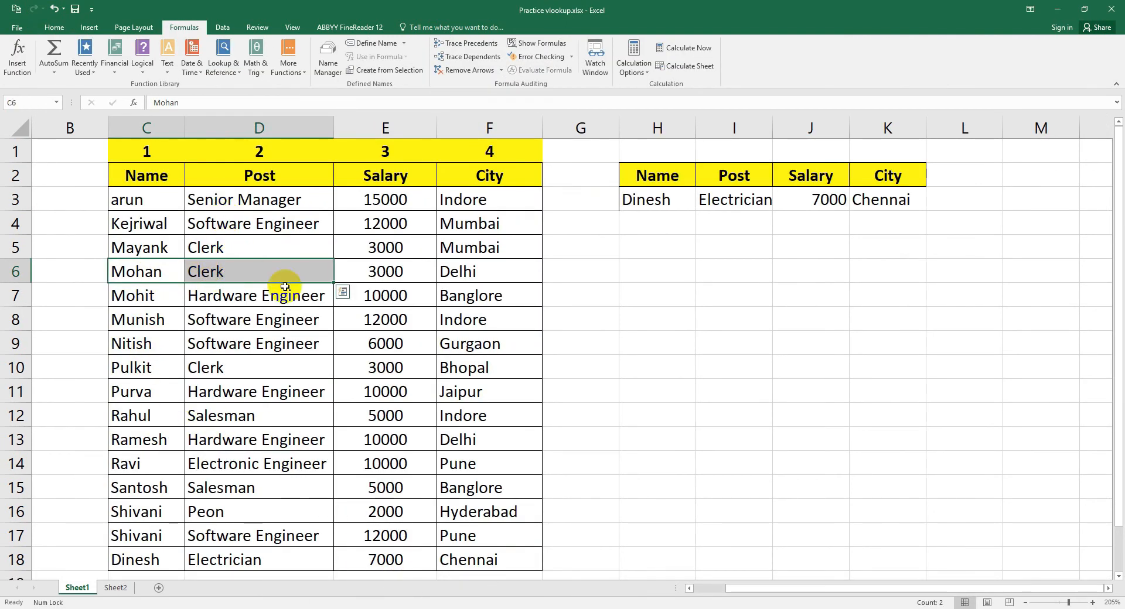
mouse_move(440, 606)
left_click(496, 553)
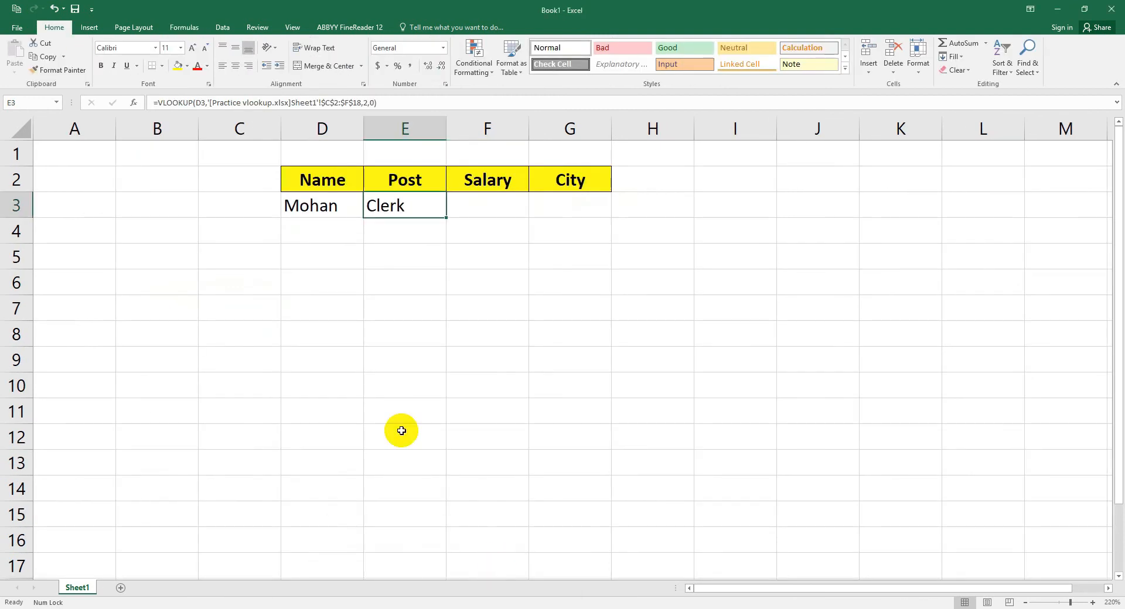
left_click(472, 198)
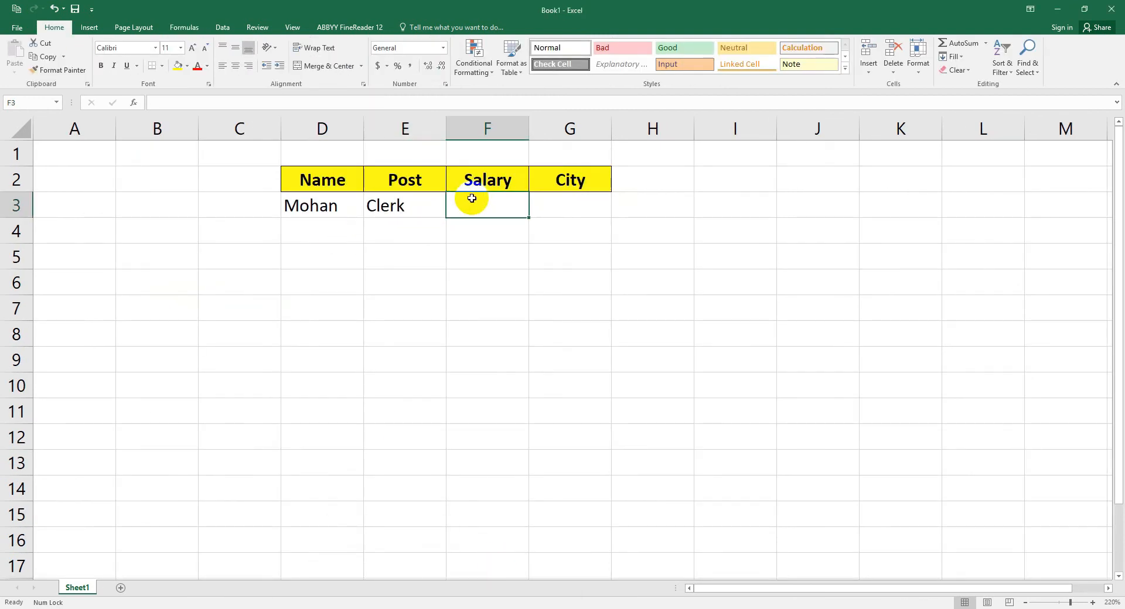
left_click(570, 195)
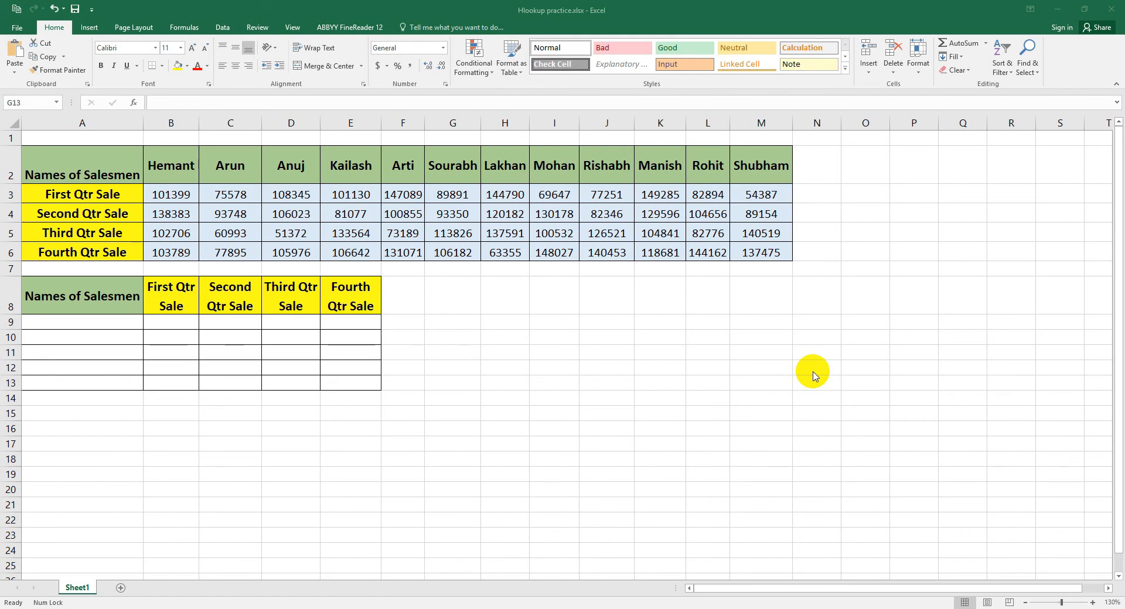
Examine the salesmen's quarterly sales table and the blank lookup table below it in Hlookup practice.xlsx
left_click(355, 240)
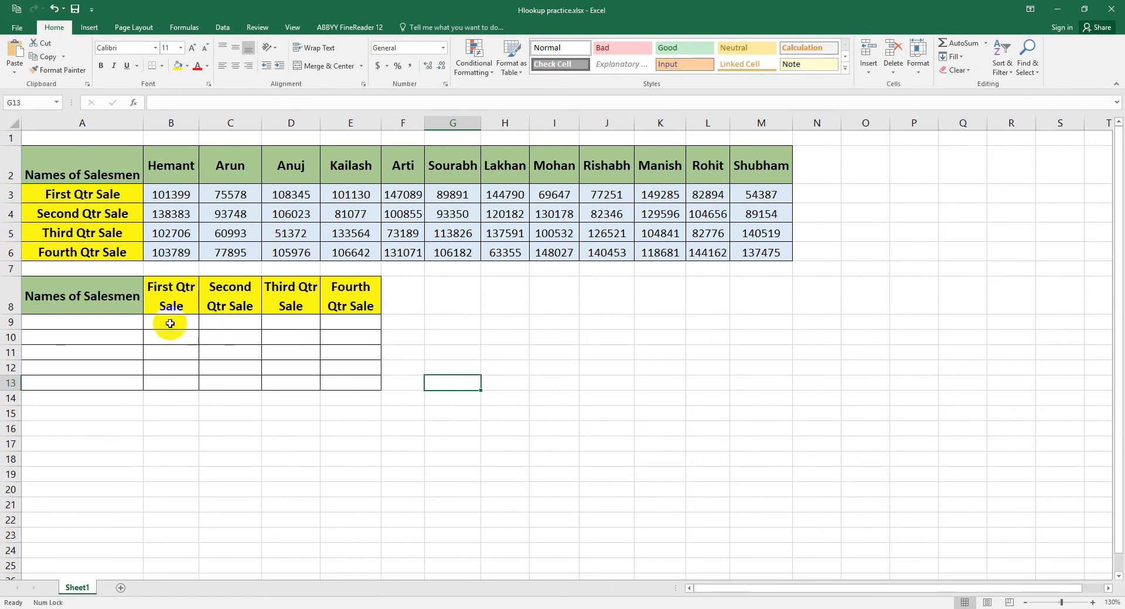
left_click(49, 321)
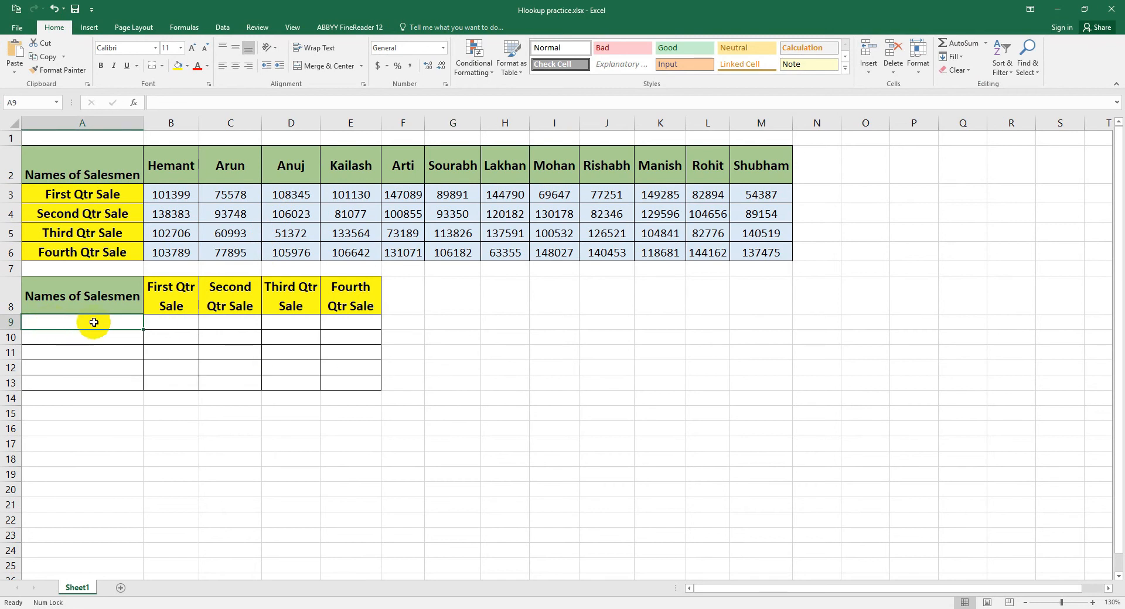
left_click(168, 325)
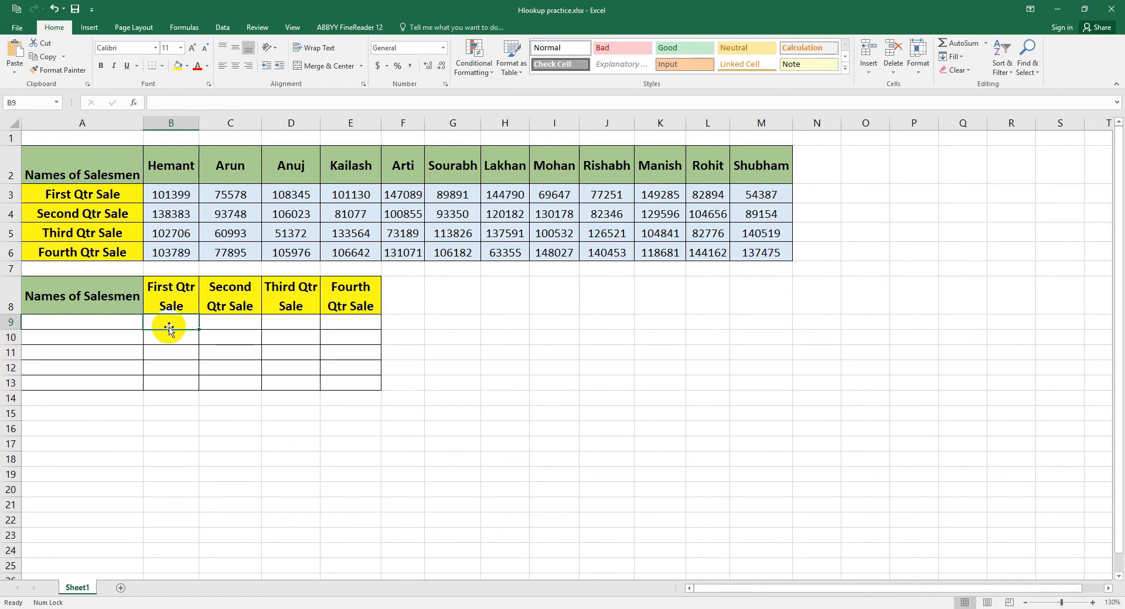
left_click(288, 164)
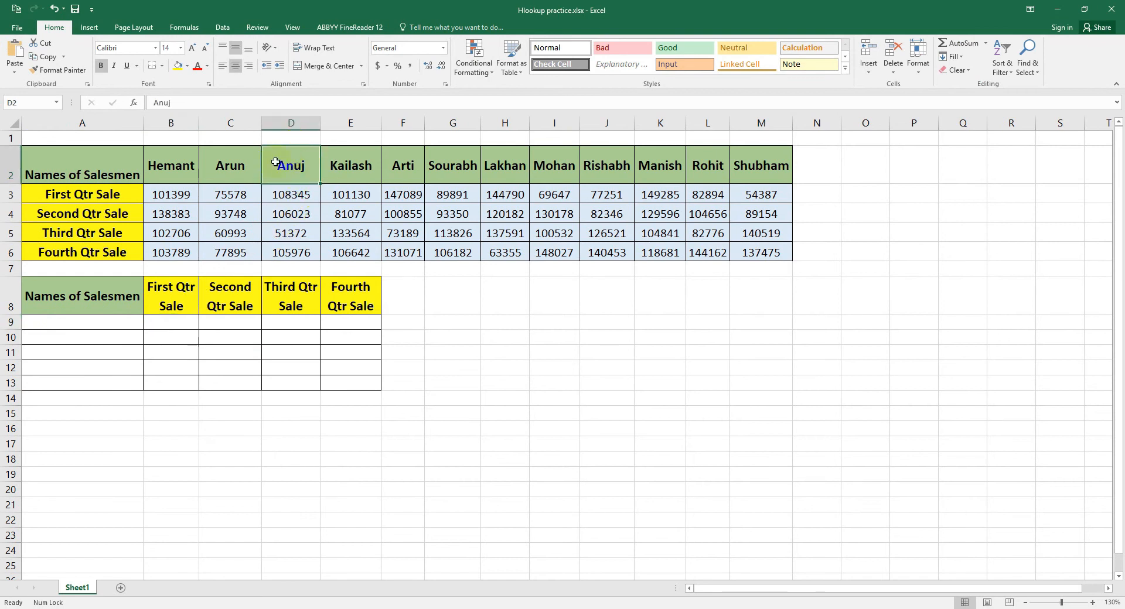
Enter the name of the salesman from D2 in A9 of the lookup table
left_click(115, 321)
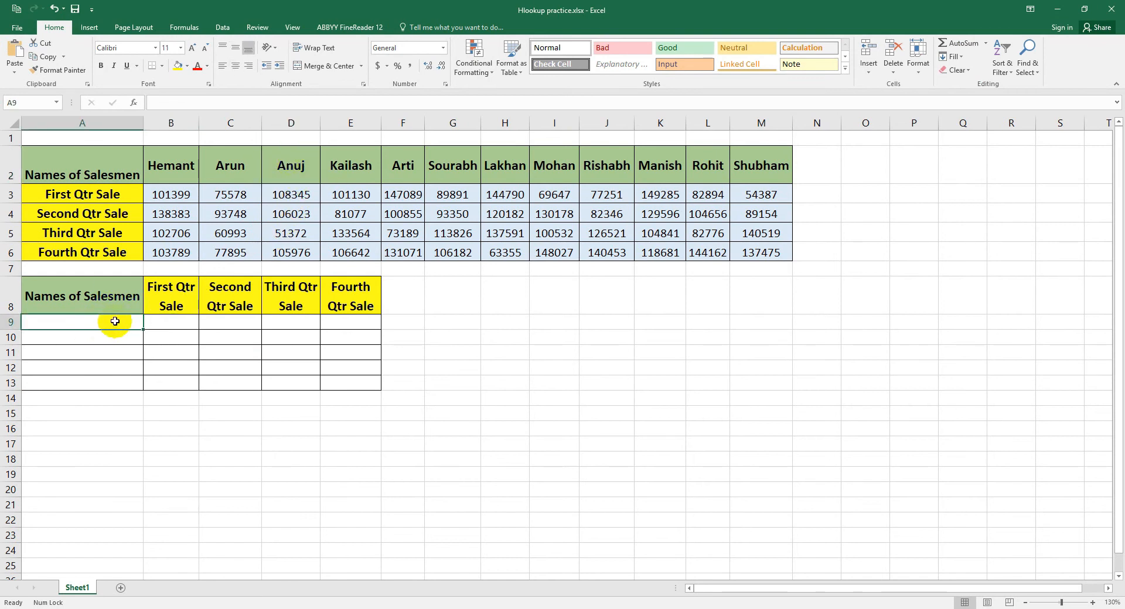
type("an")
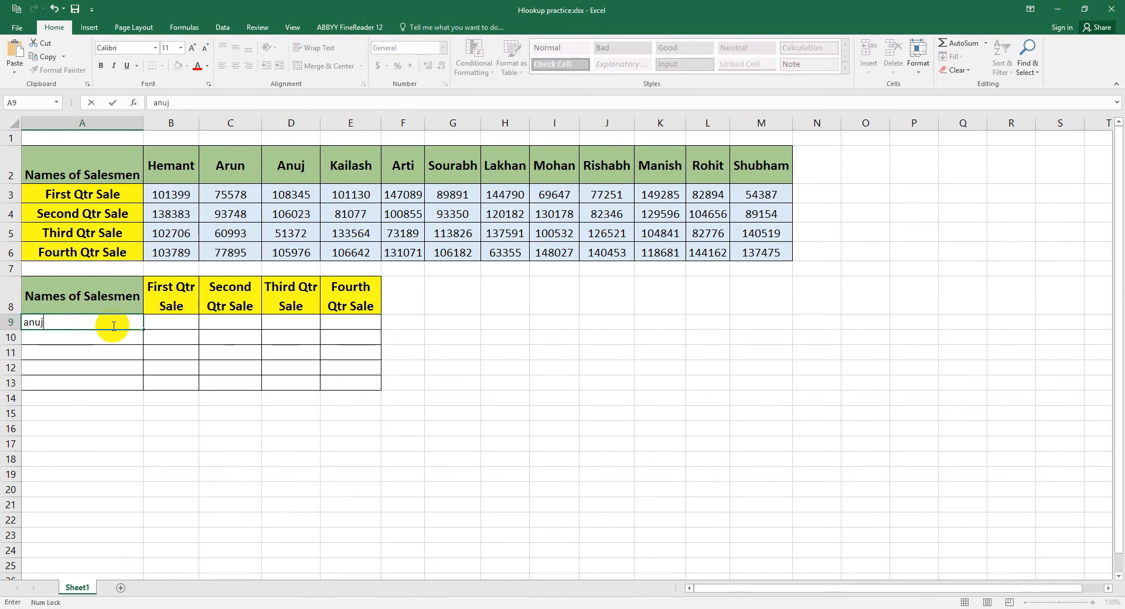
type("uj")
Start an HLOOKUP formula in B9 with A9 as lookup value and A2:M6 as table array, continuing to the row index argument
left_click(166, 321)
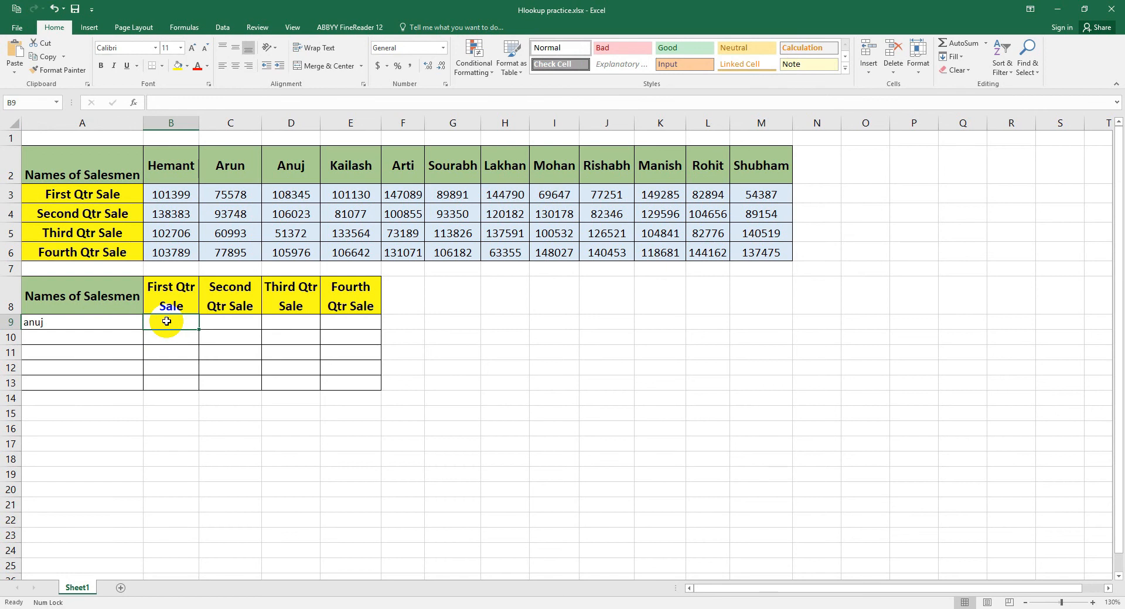
scroll(161, 323, "up", 2, "ctrl")
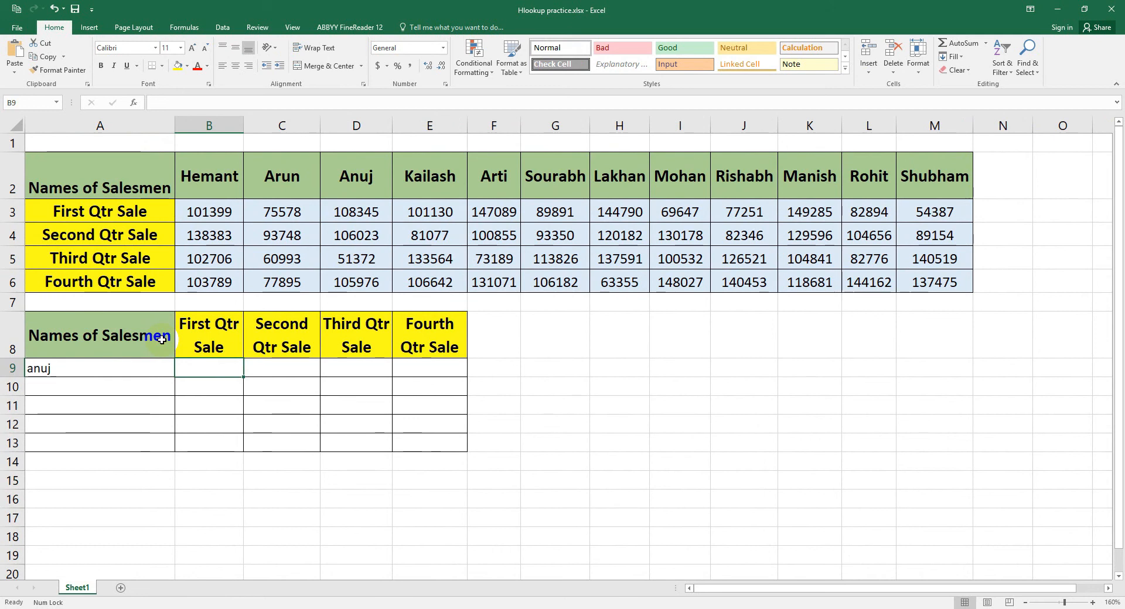
type("=hloo")
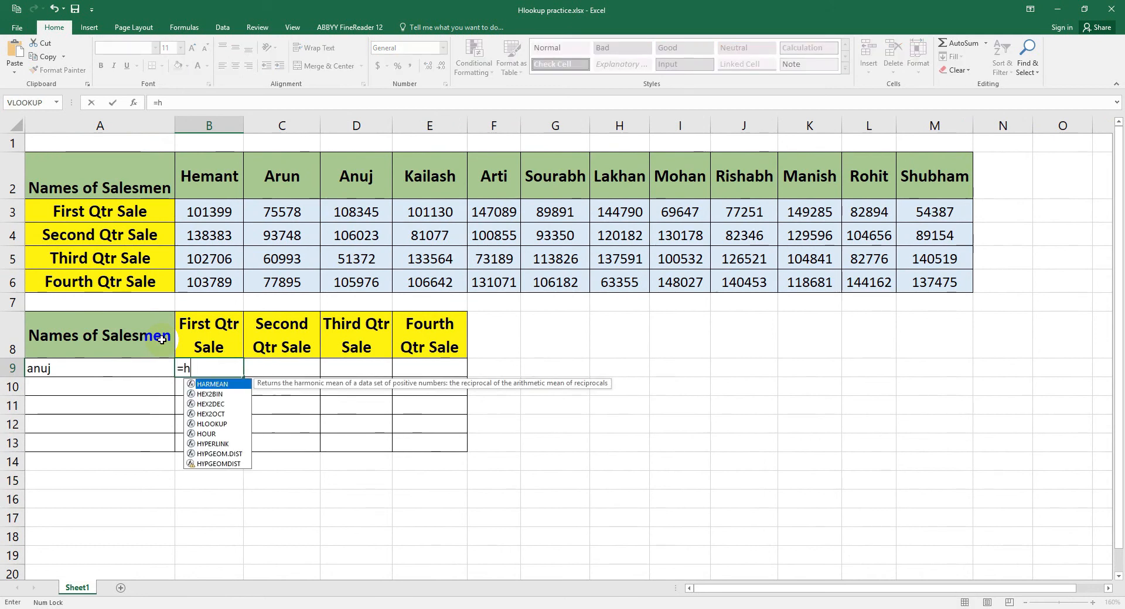
type("k")
key("Tab")
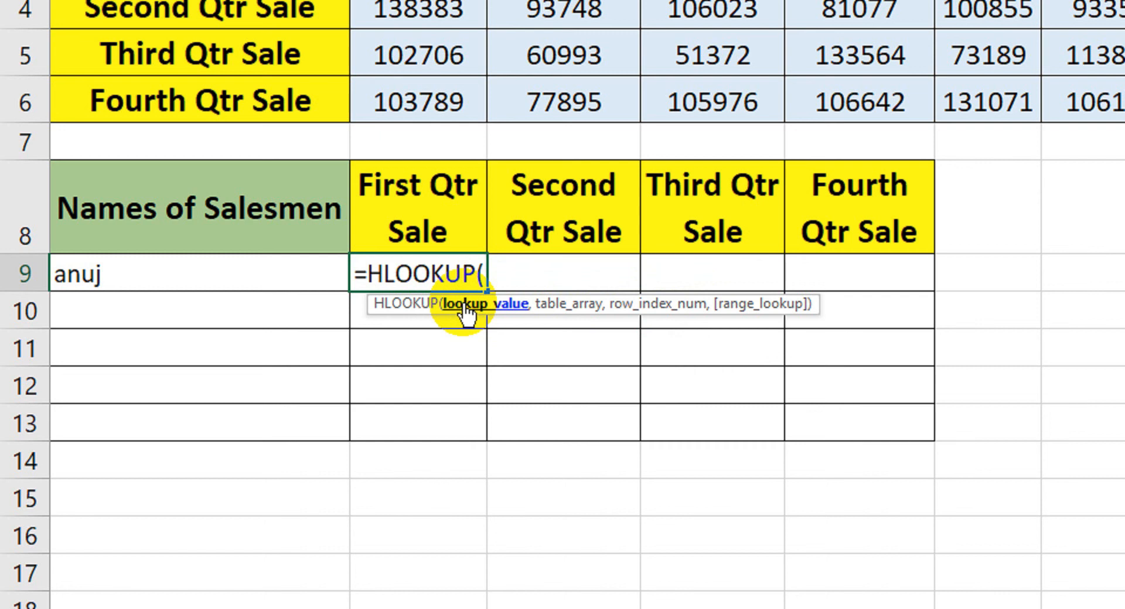
left_click(145, 272)
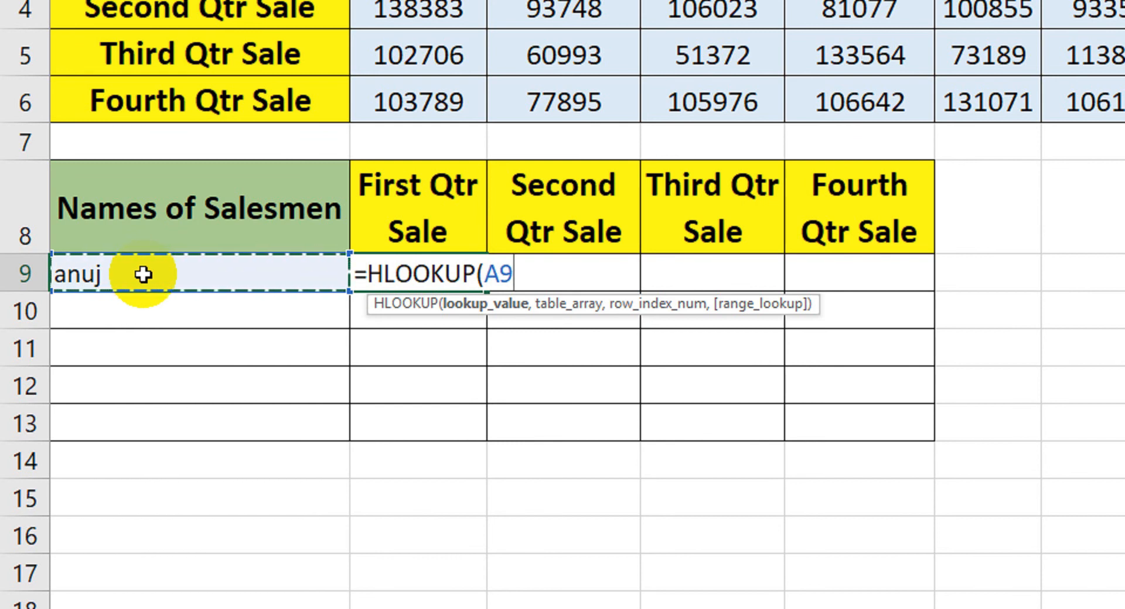
type(",")
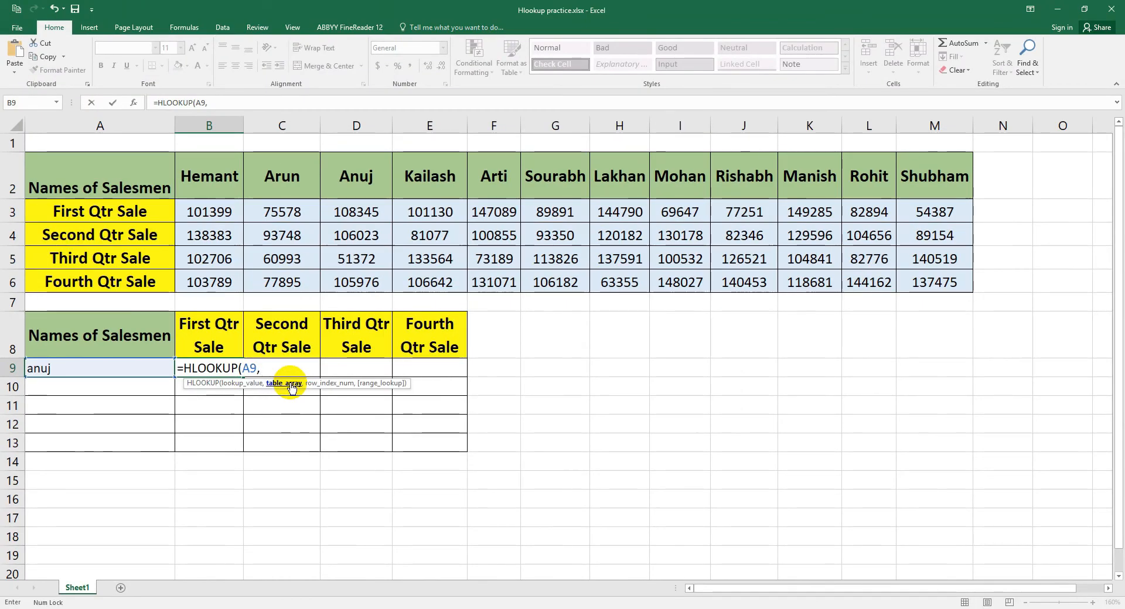
left_click_drag(120, 186, 892, 286)
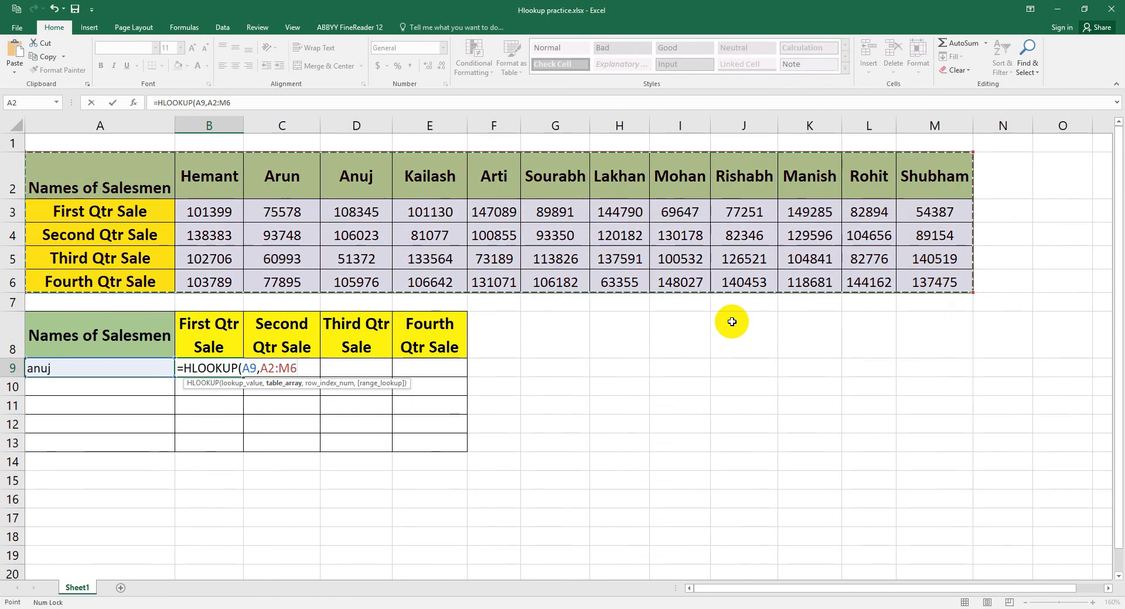
type(",")
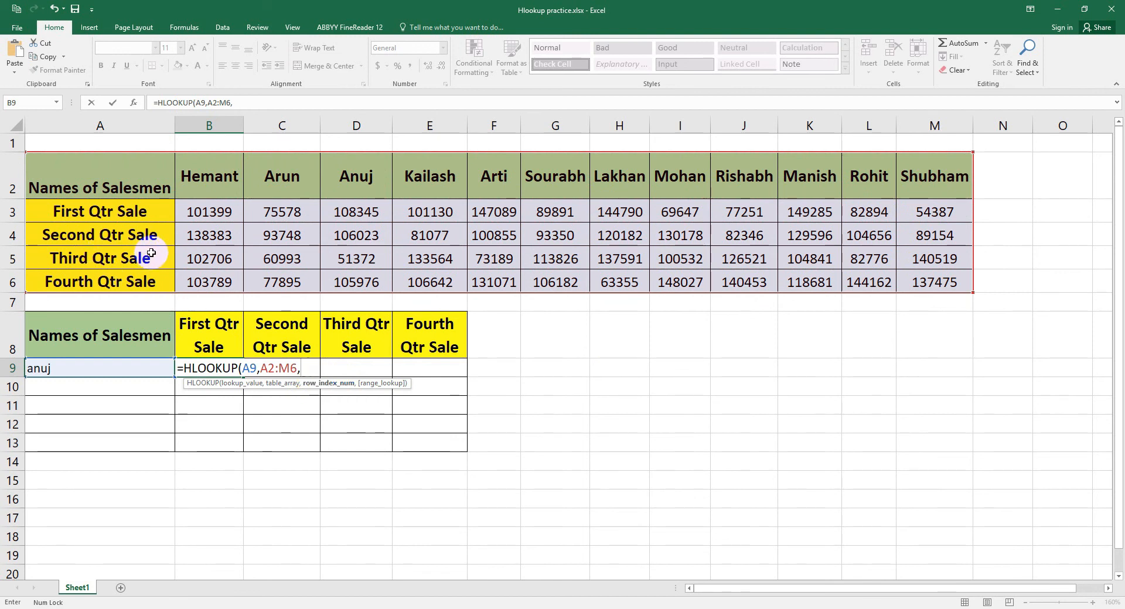
Complete the B9 formula with row index 2 and 0 for an exact match, and check its result against D3
left_click(104, 187)
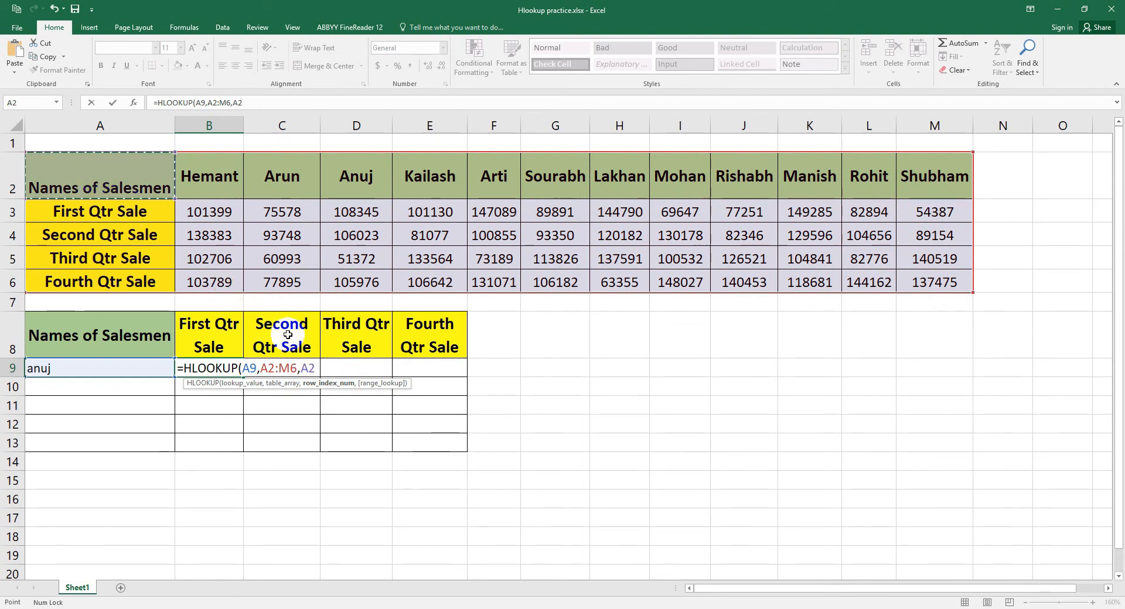
key("BackSpace")
key("BackSpace")
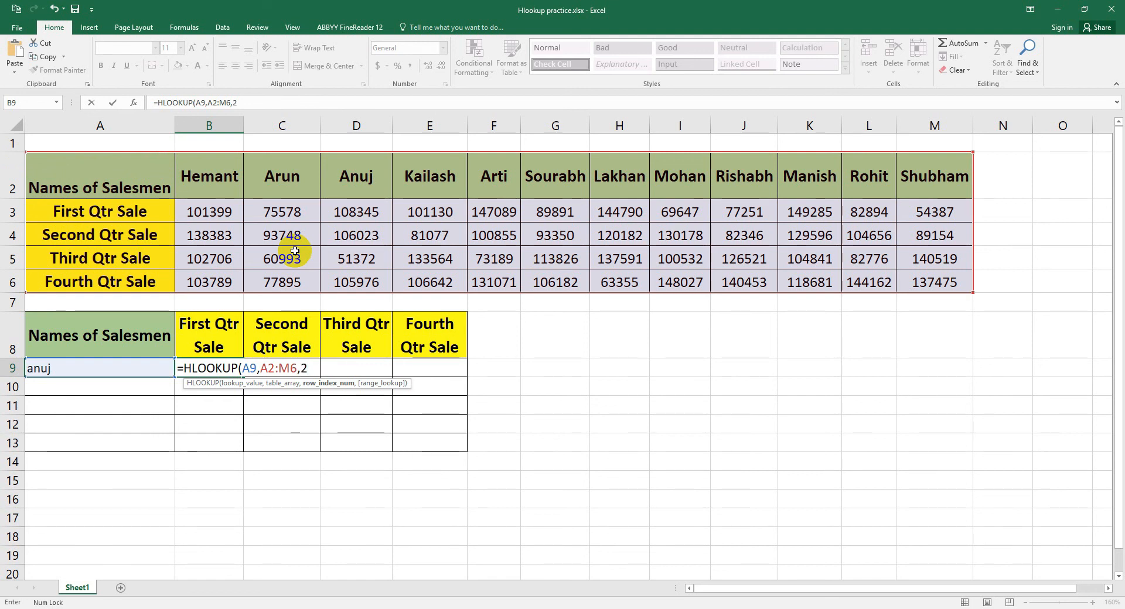
type(",")
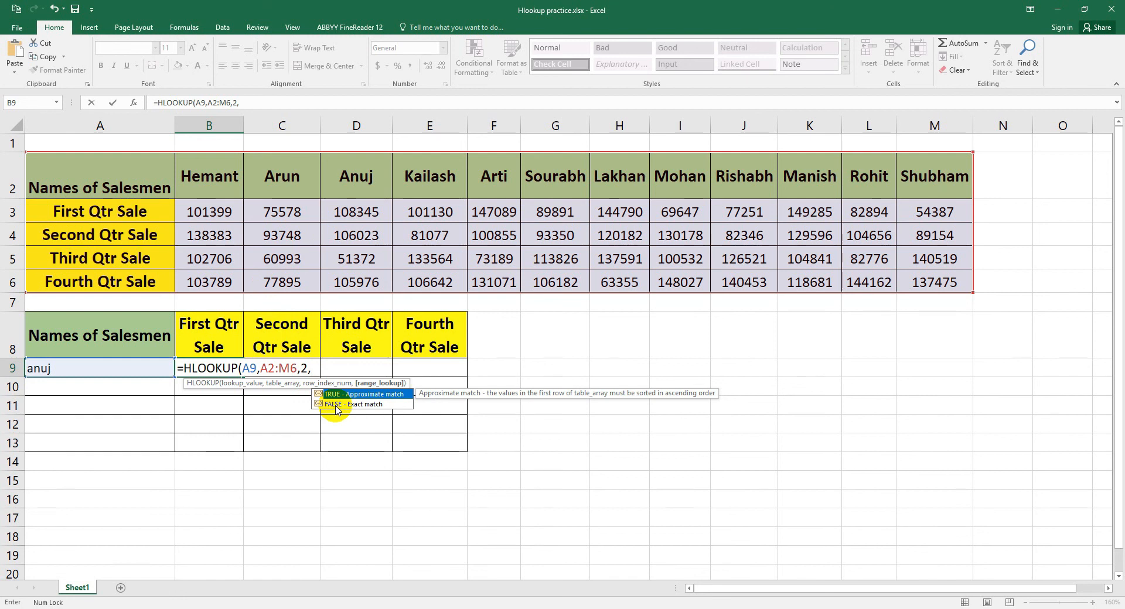
type("0)")
key("Return")
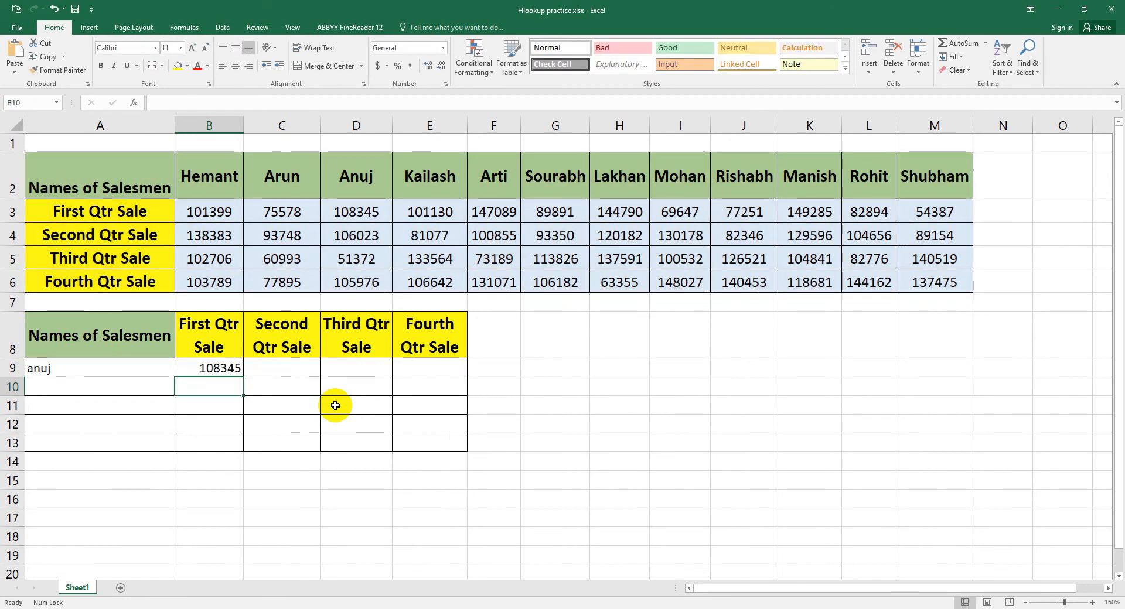
left_click(202, 368)
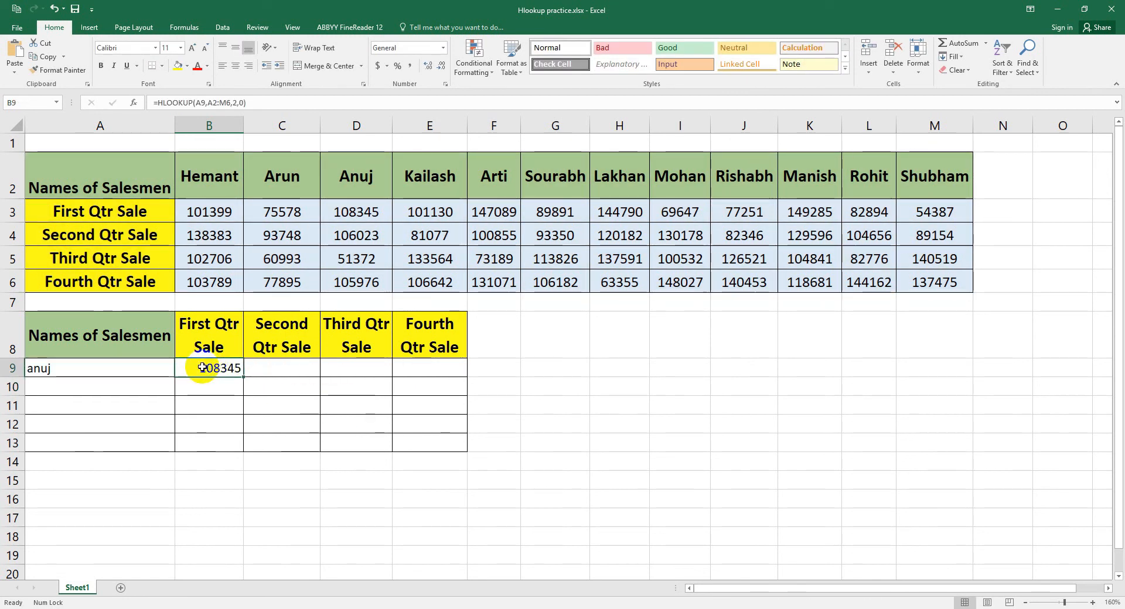
left_click(342, 203)
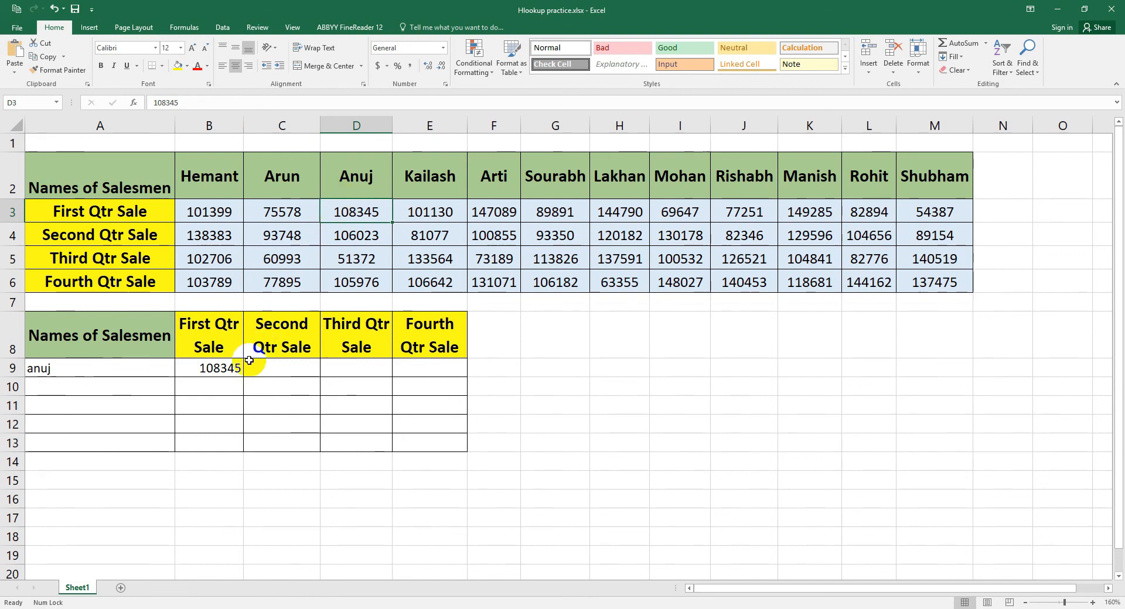
Enter the formula =HLOOKUP(A9,A2:M6,3,0) in C9 to return the second quarter sale
left_click(267, 364)
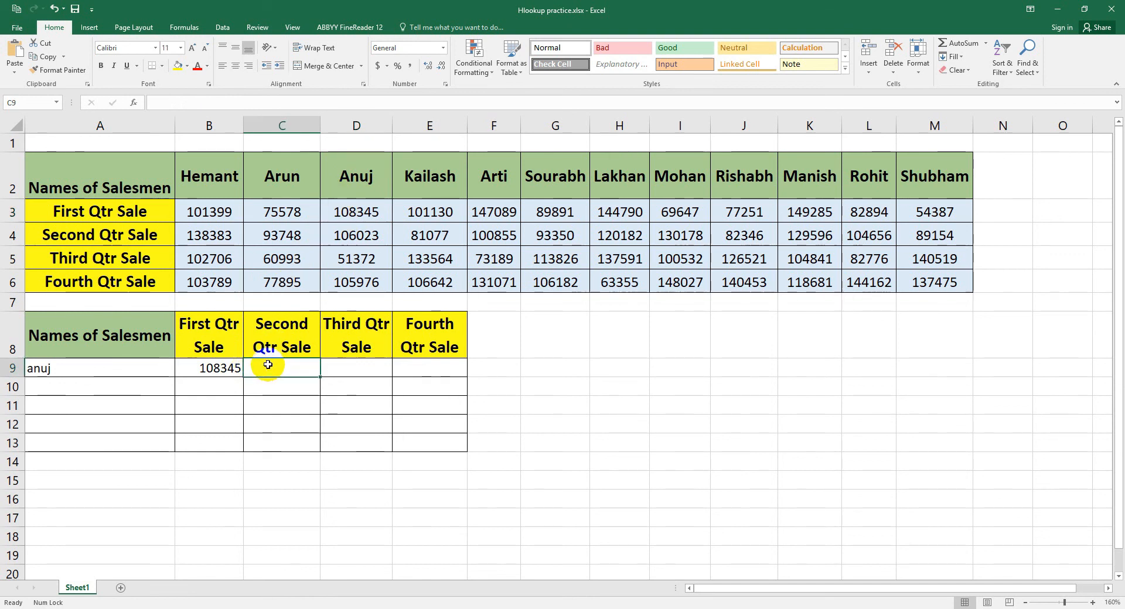
type("=")
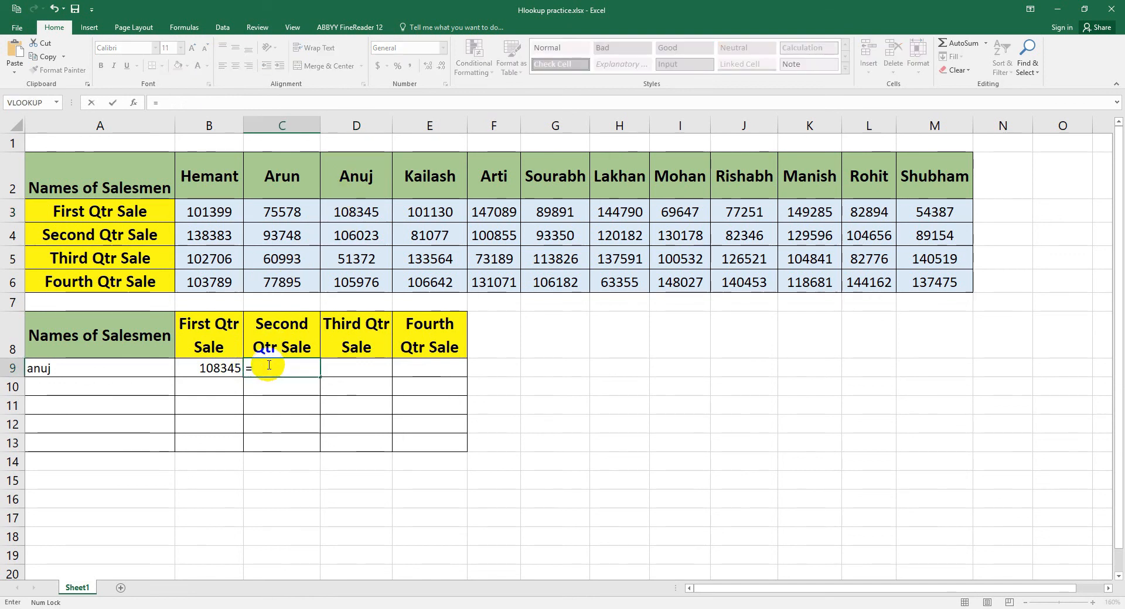
type("hlo")
key("Tab")
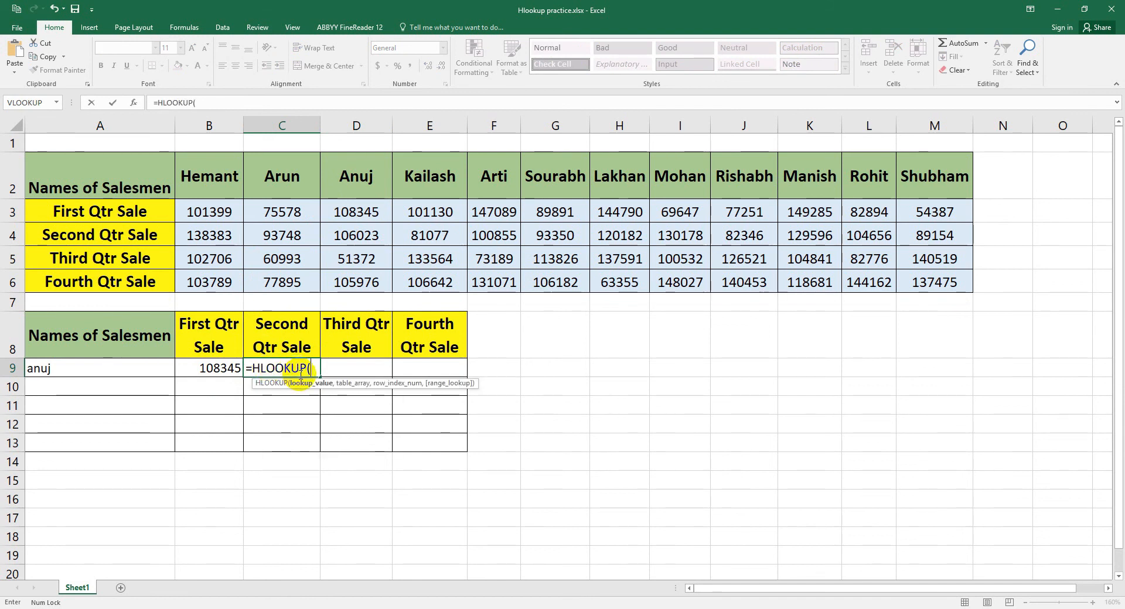
left_click(86, 376)
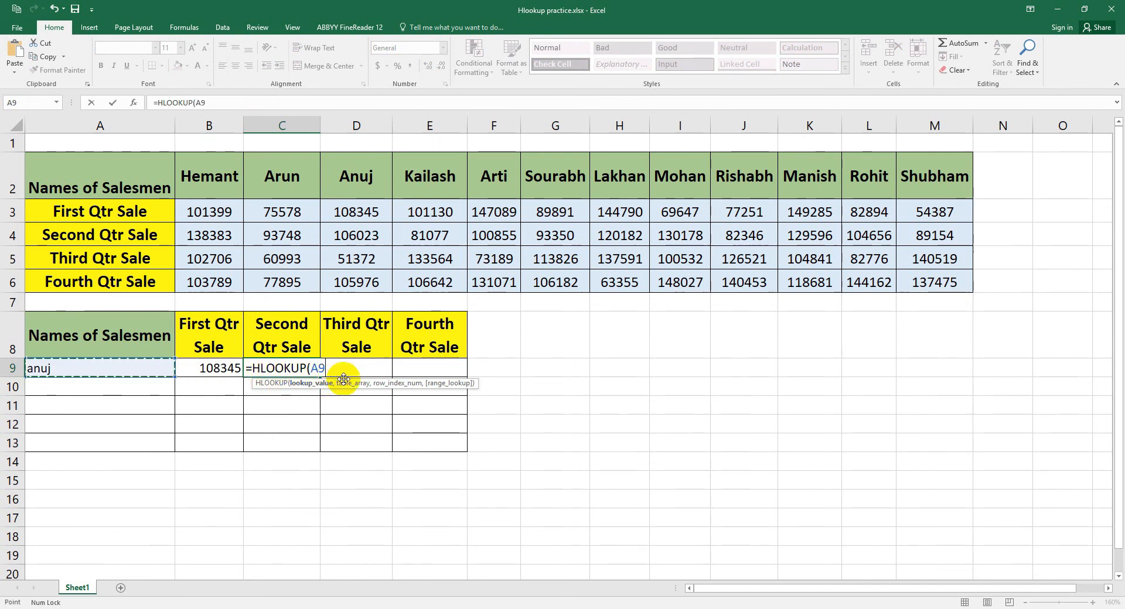
type(",")
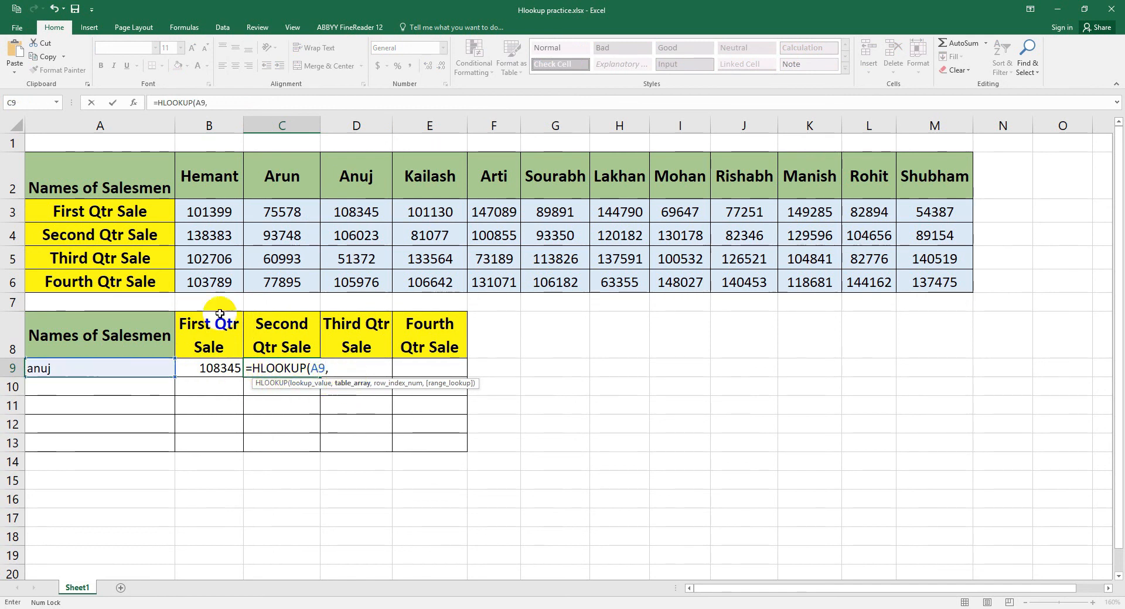
left_click_drag(110, 190, 924, 277)
type(",")
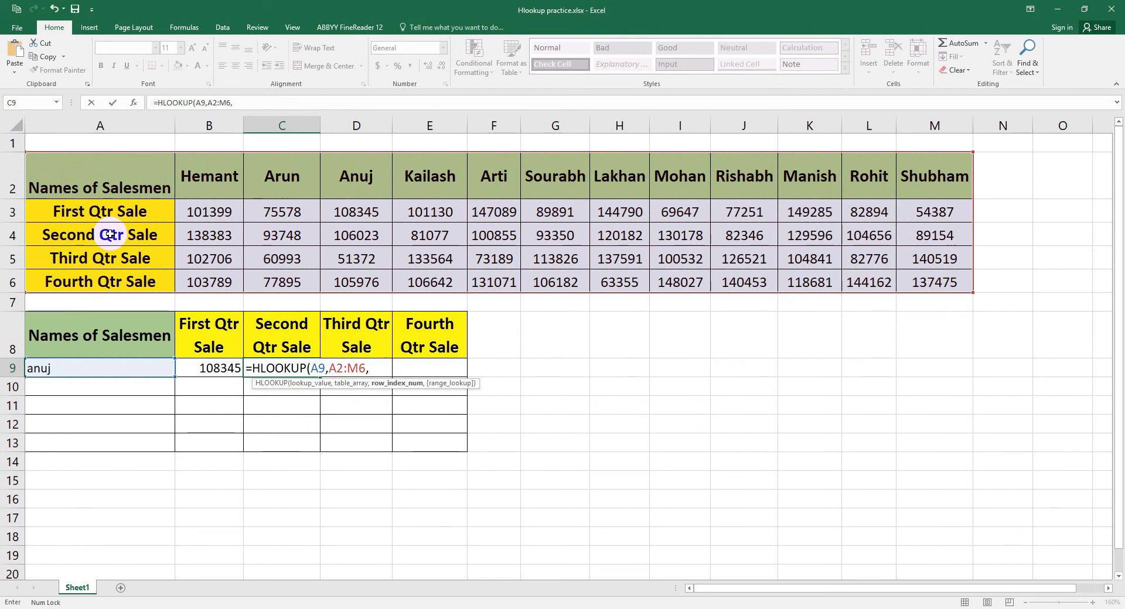
type("3,0")
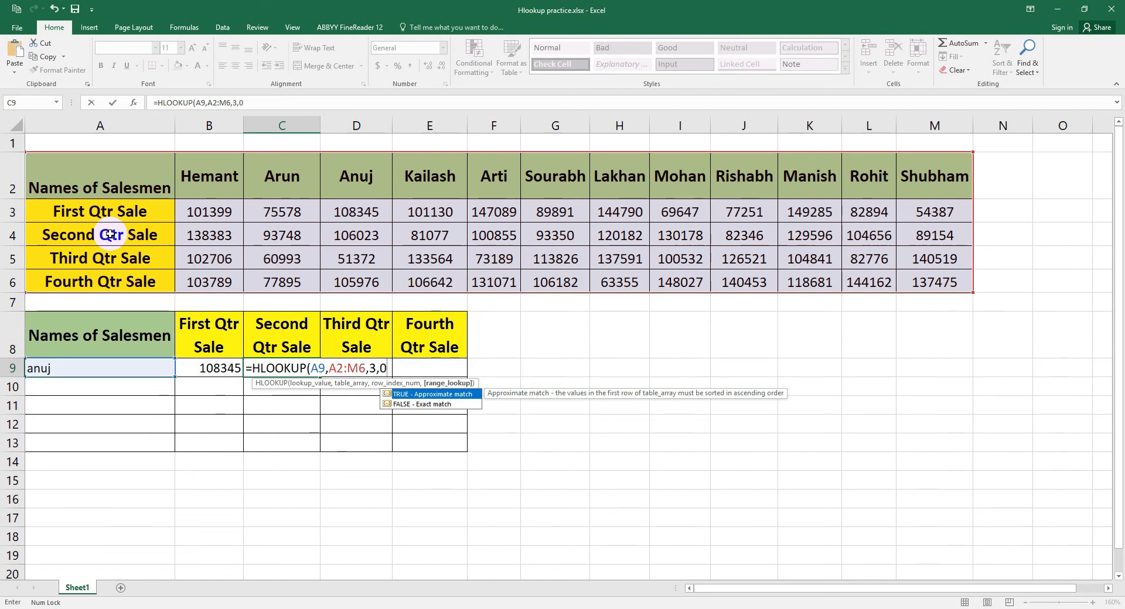
type(")")
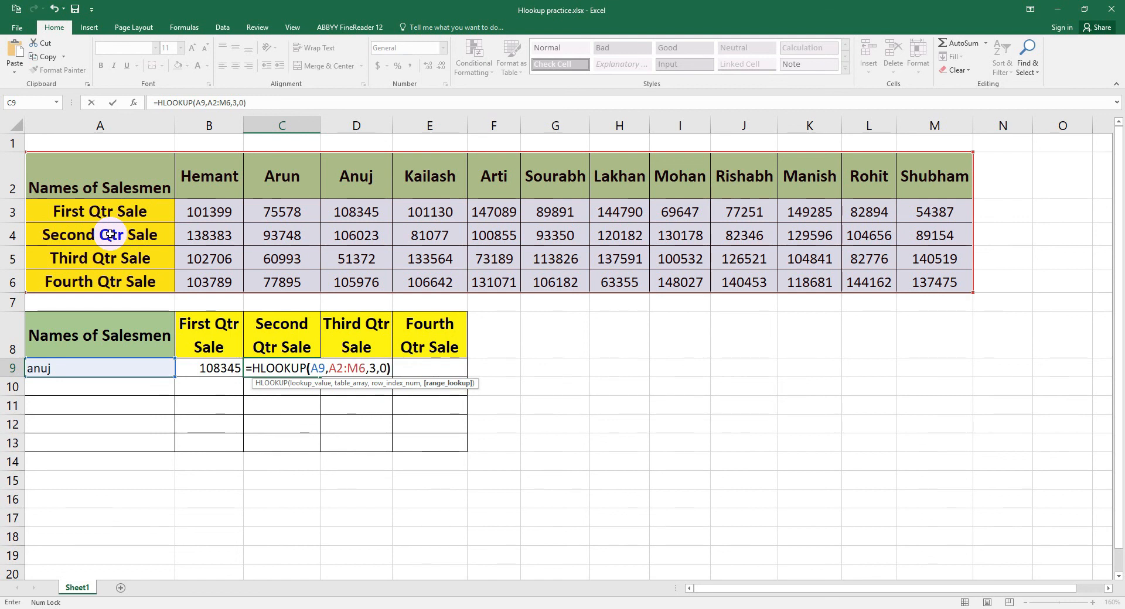
key("Return")
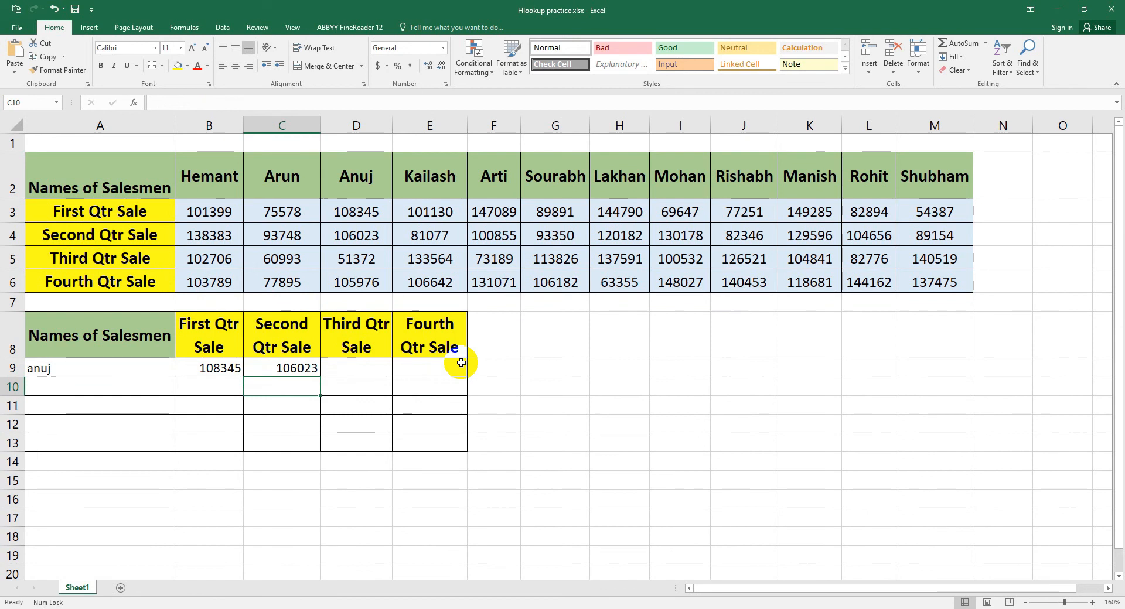
Search the Insert Function dialog for hlookup and open the HLOOKUP arguments for the Third Qtr Sale cell D9
left_click(371, 369)
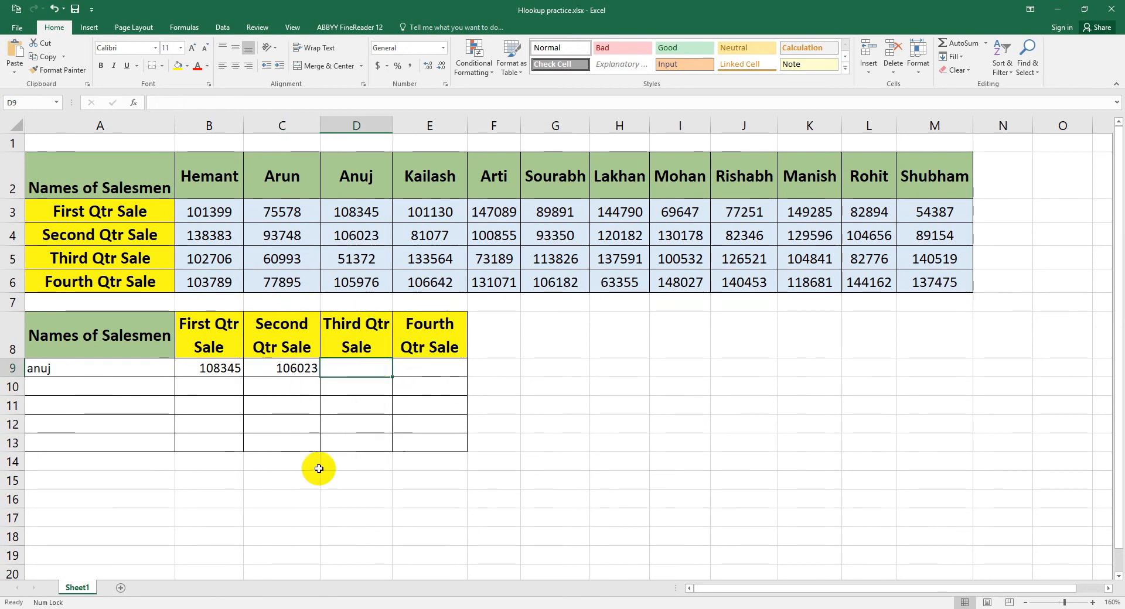
left_click(186, 27)
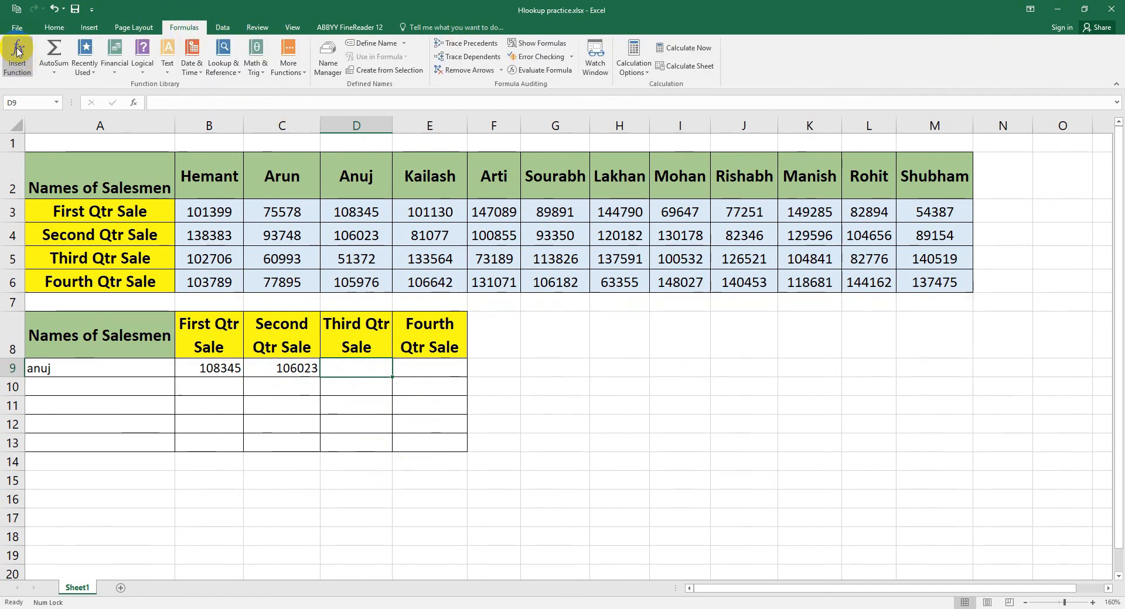
left_click(17, 51)
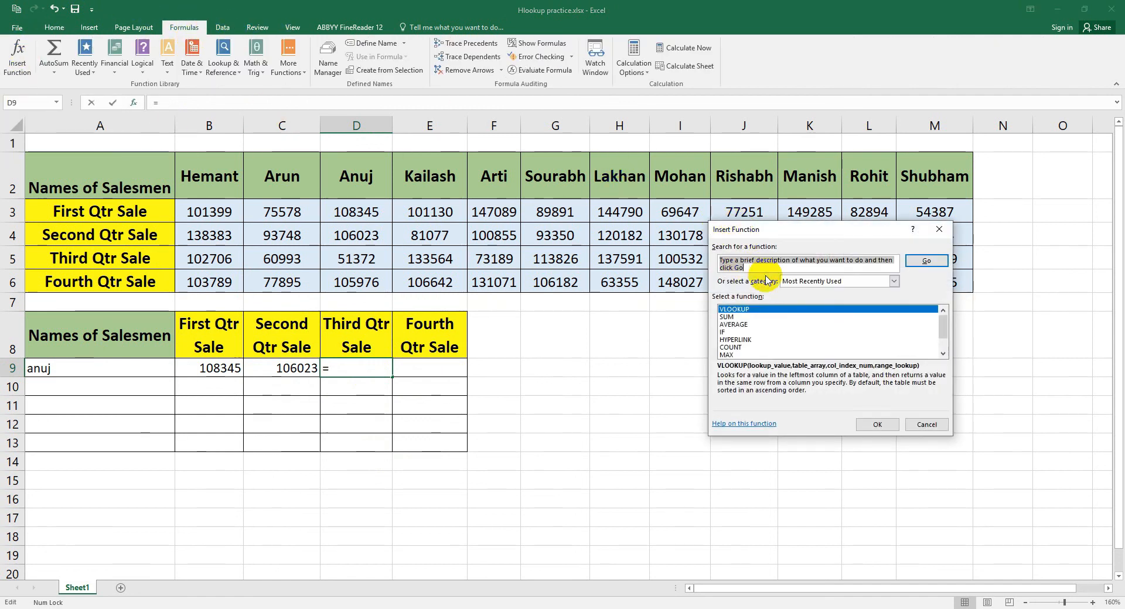
type("hl")
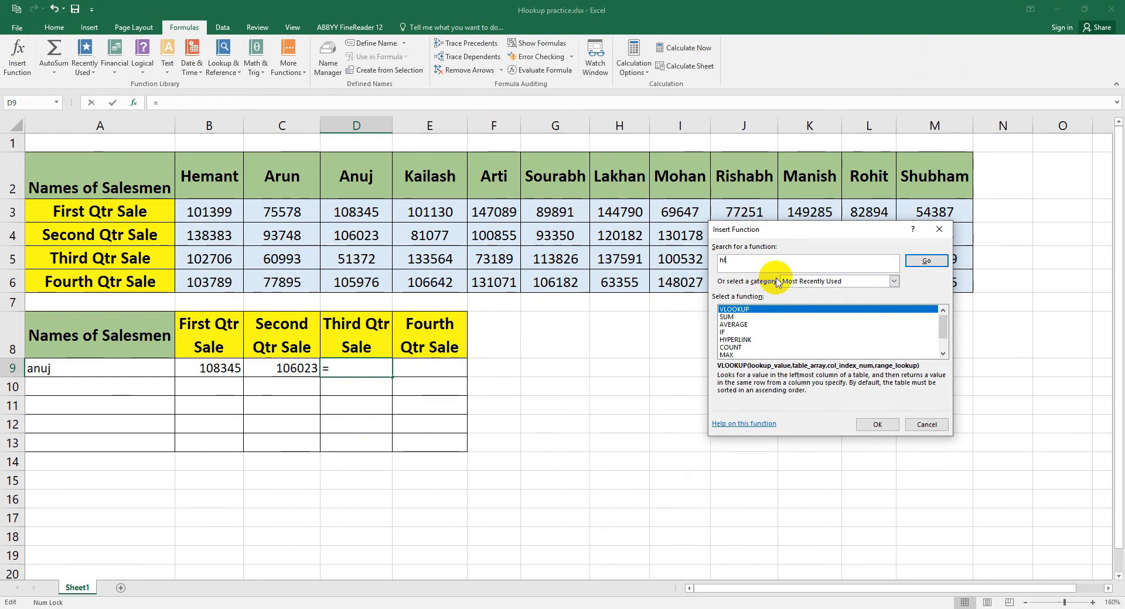
type("ookup")
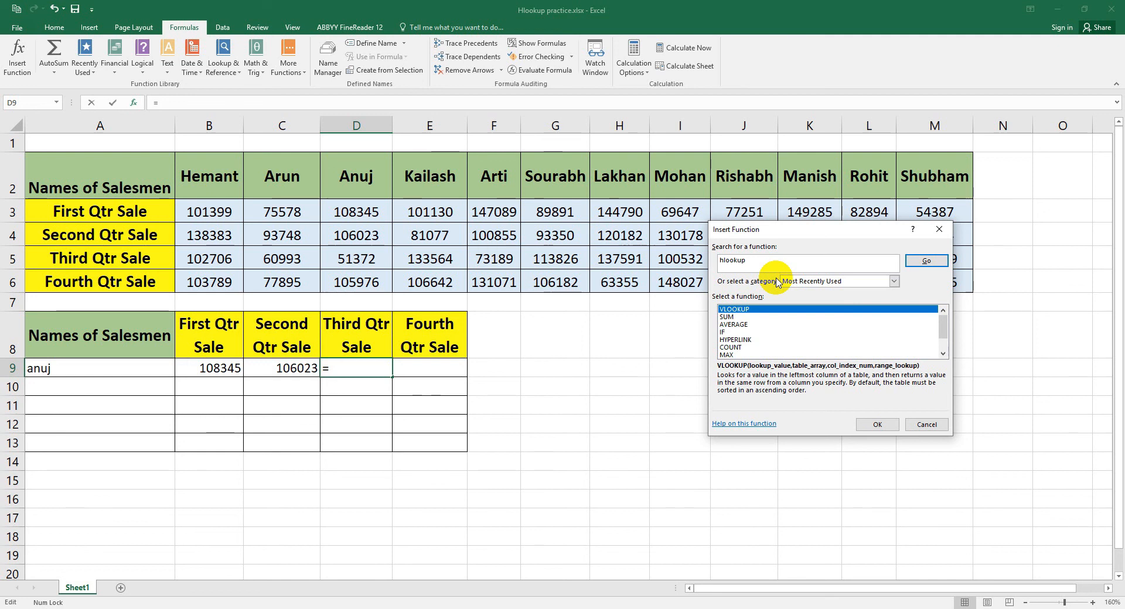
left_click(936, 264)
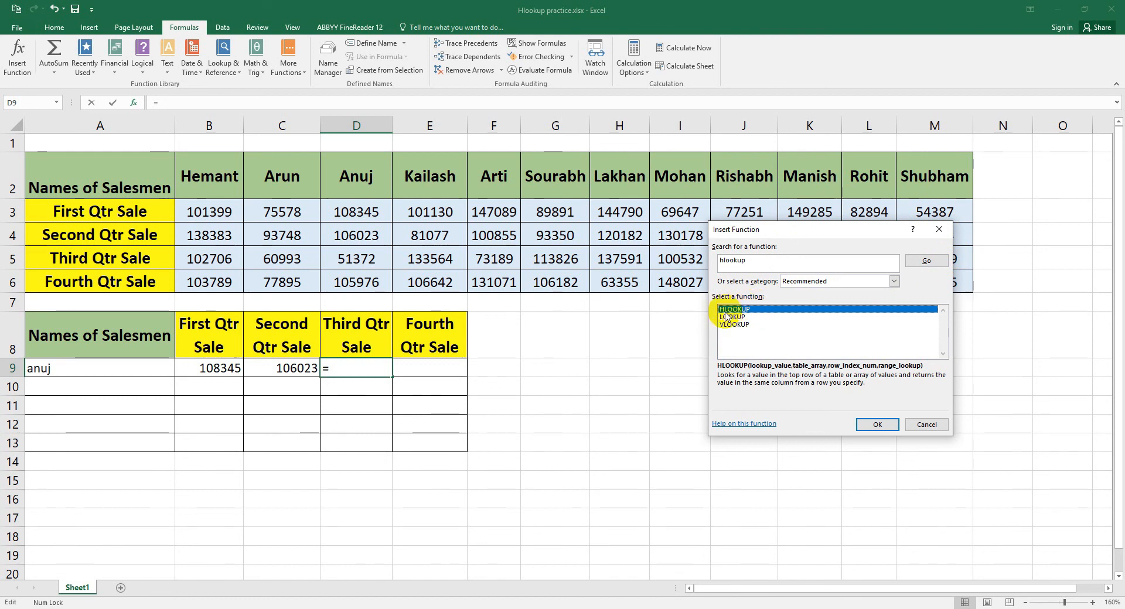
left_click(868, 424)
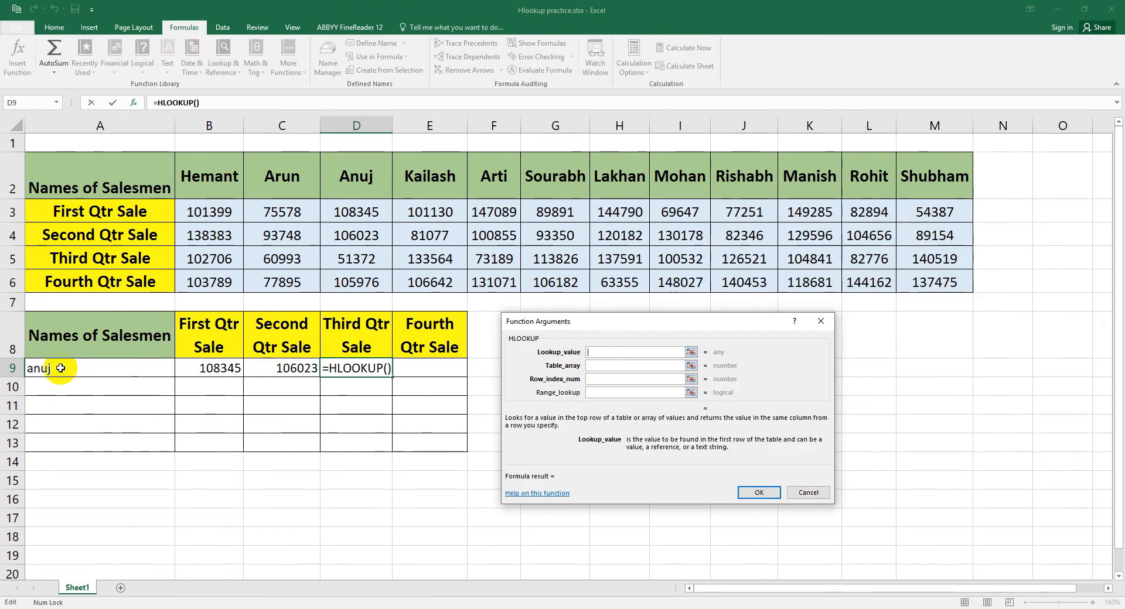
Fill the D9 HLOOKUP arguments with lookup value A9, table array A2:M6, row index 4 and range lookup 0, and confirm
left_click(92, 374)
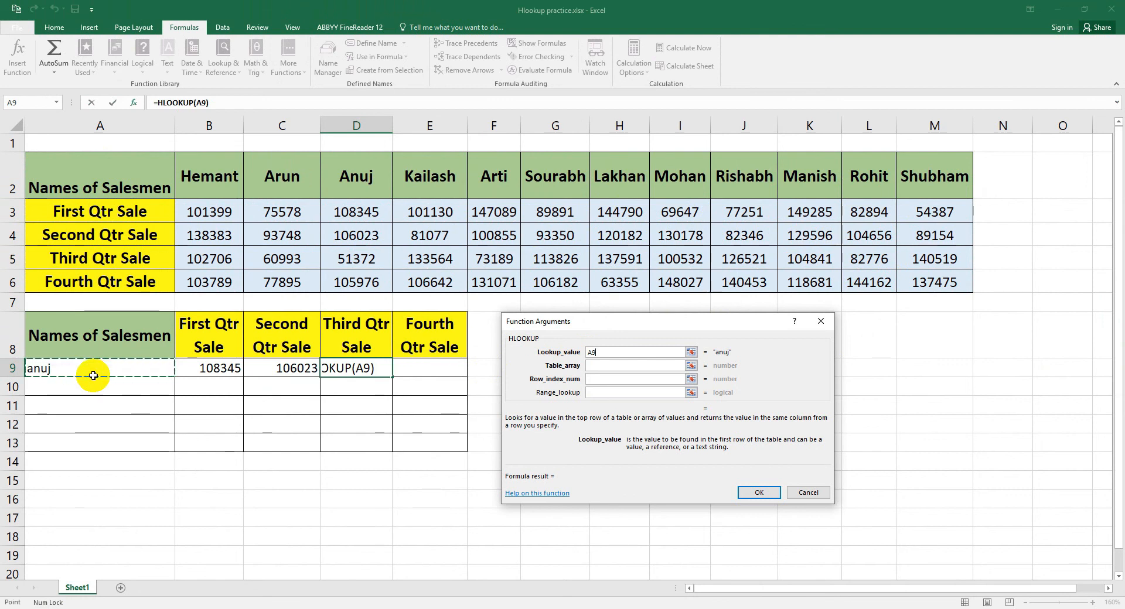
left_click(604, 371)
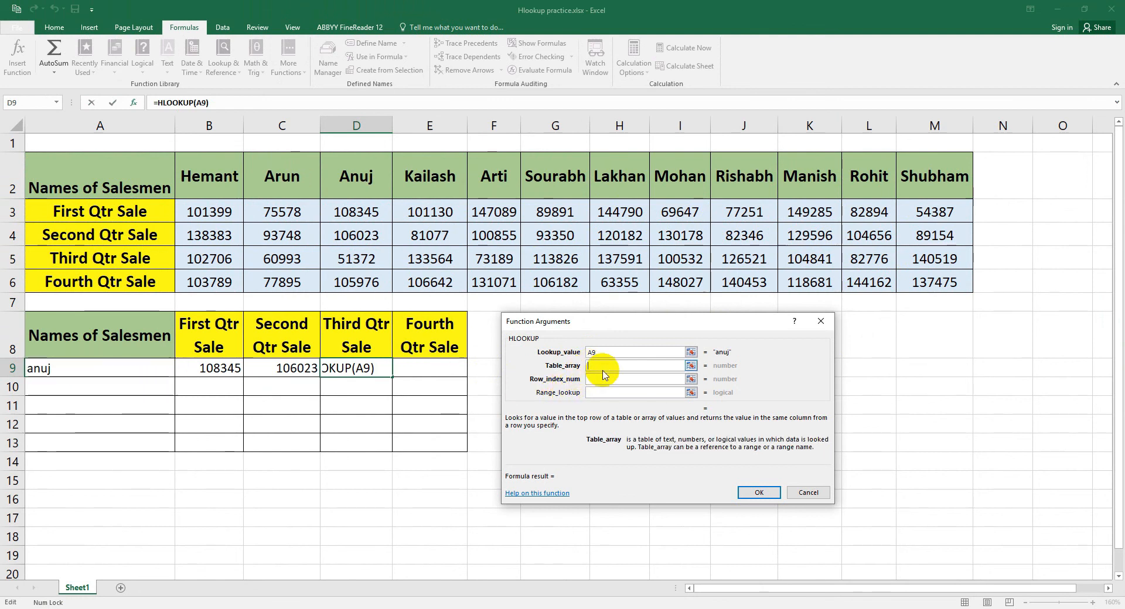
left_click_drag(125, 170, 910, 282)
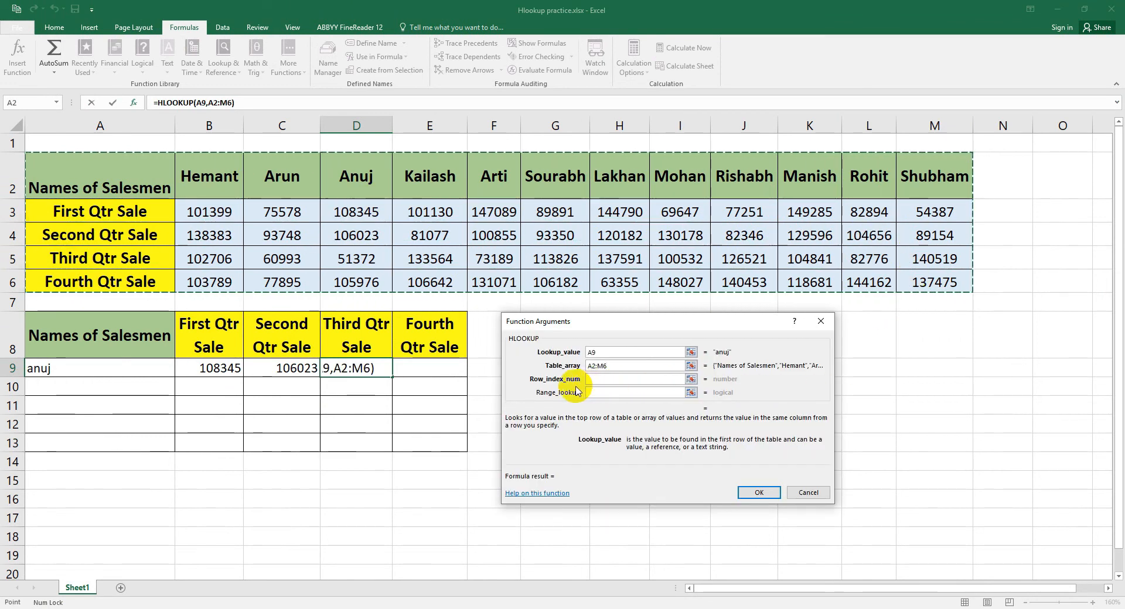
left_click(601, 380)
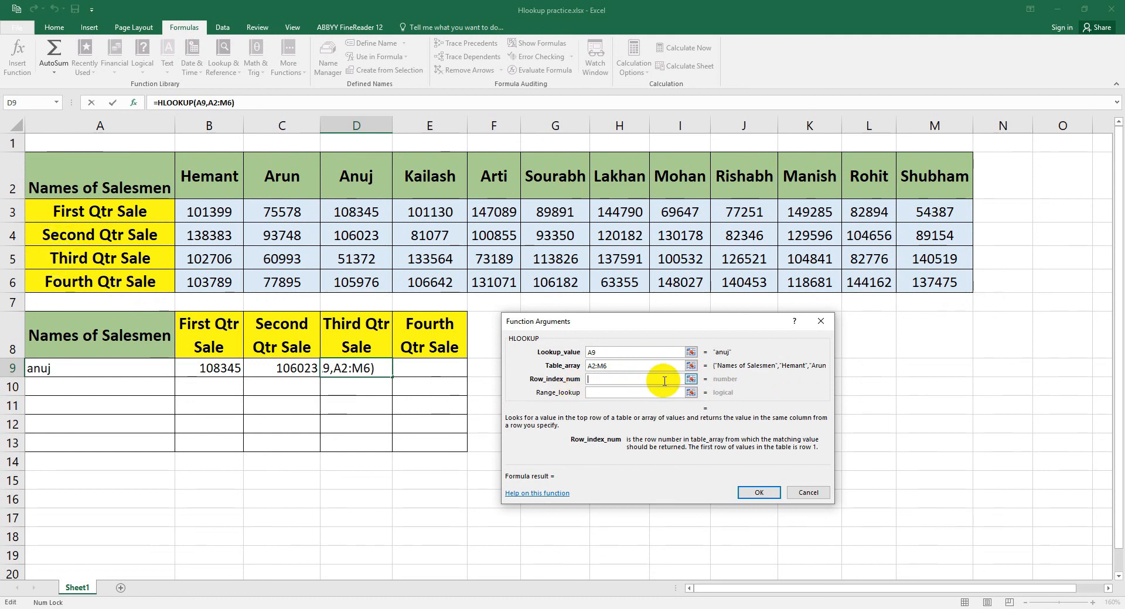
type("4")
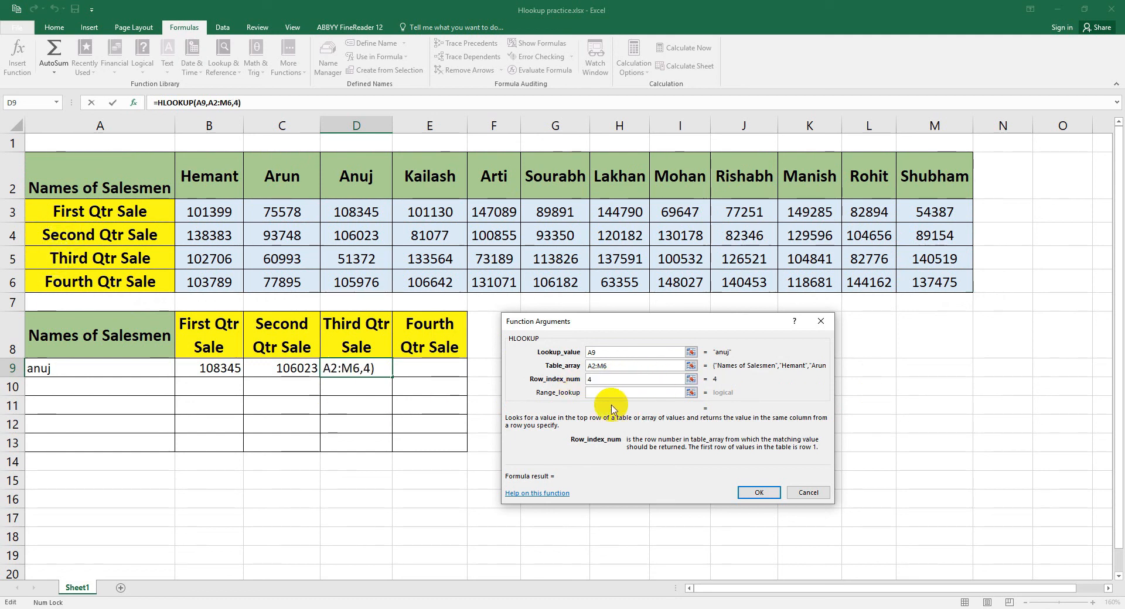
left_click(642, 393)
type("0")
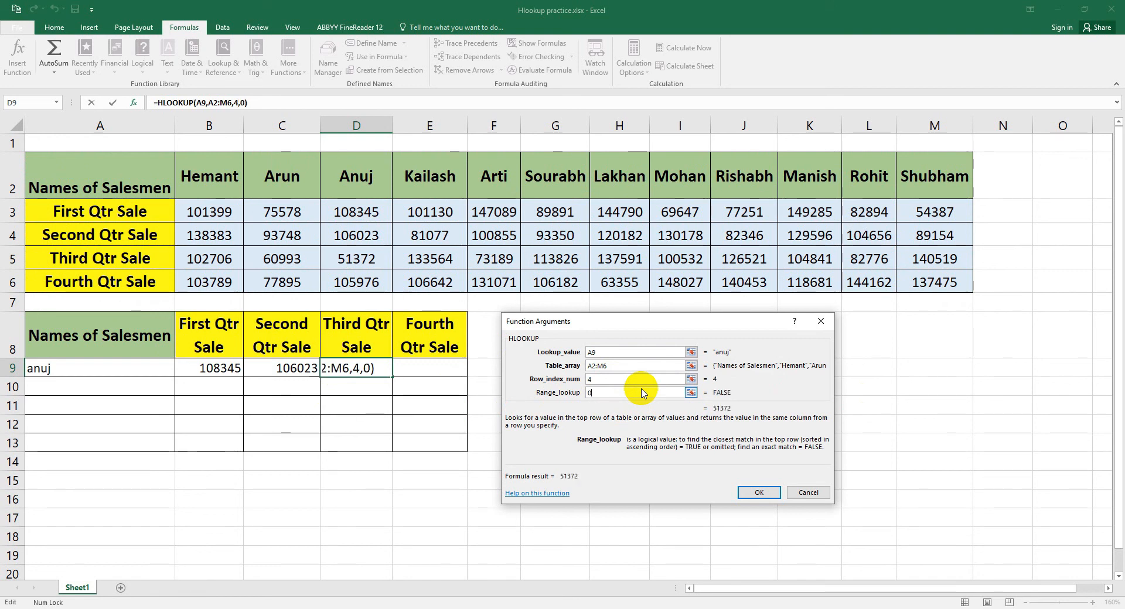
left_click(759, 492)
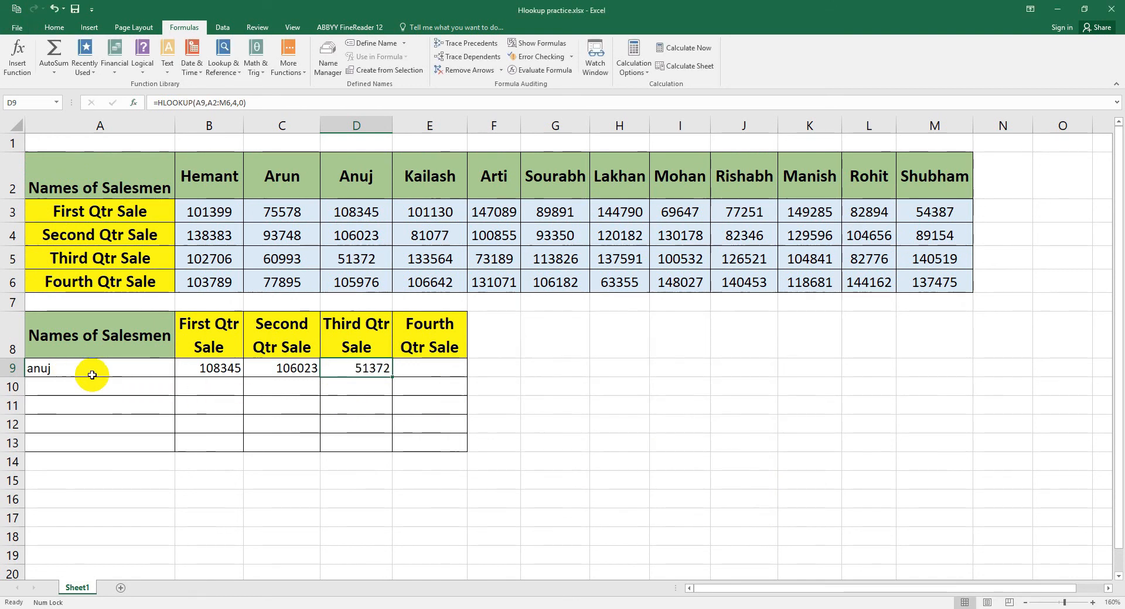
Check the third quarter result in D9 against the source value in D5
left_click(288, 256)
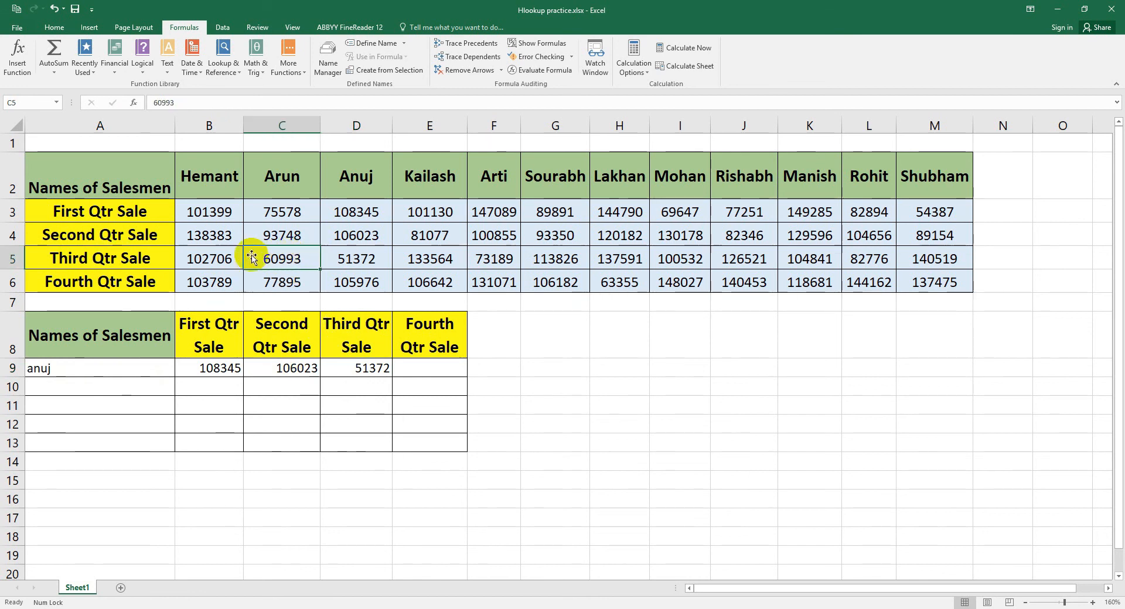
left_click(364, 255)
left_click(375, 370)
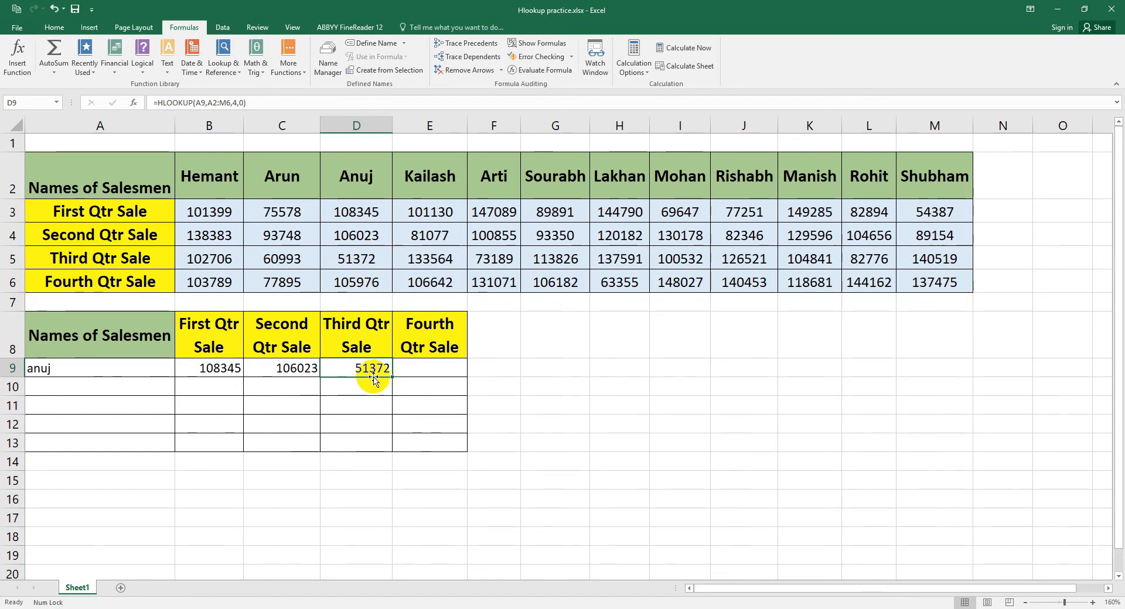
Insert a blank row above row 1 to shift both sales tables down
left_click(419, 368)
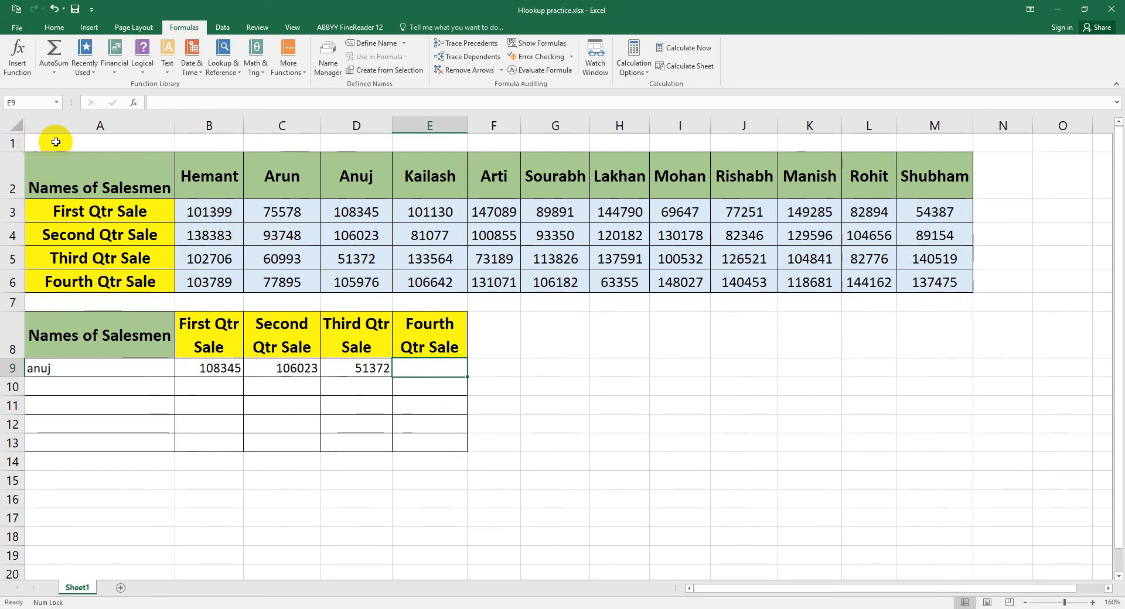
left_click(33, 140)
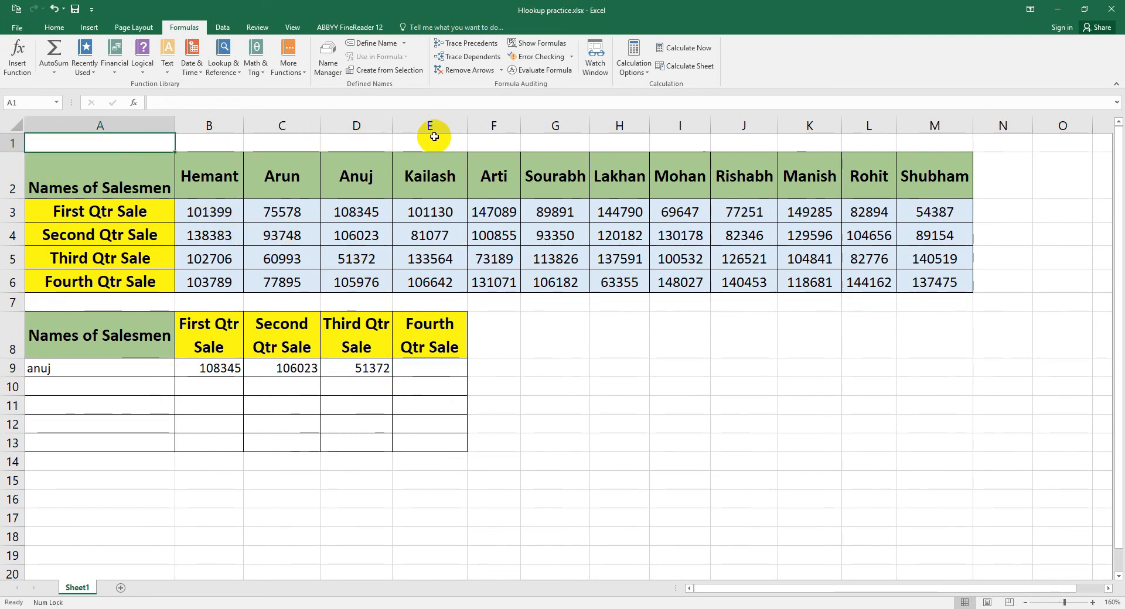
left_click(12, 143)
right_click(12, 142)
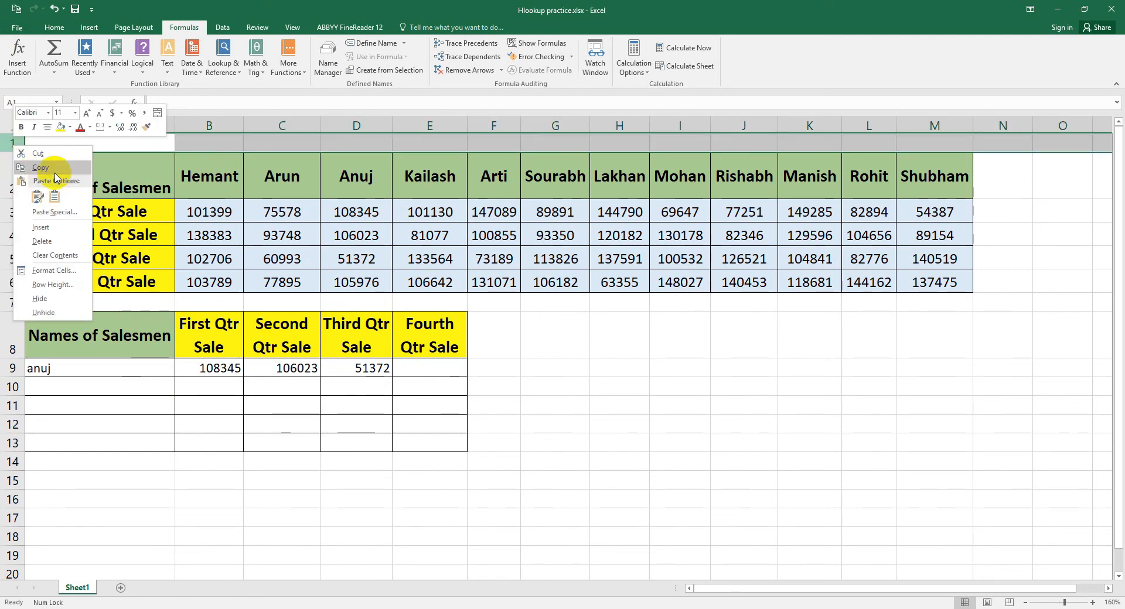
left_click(39, 227)
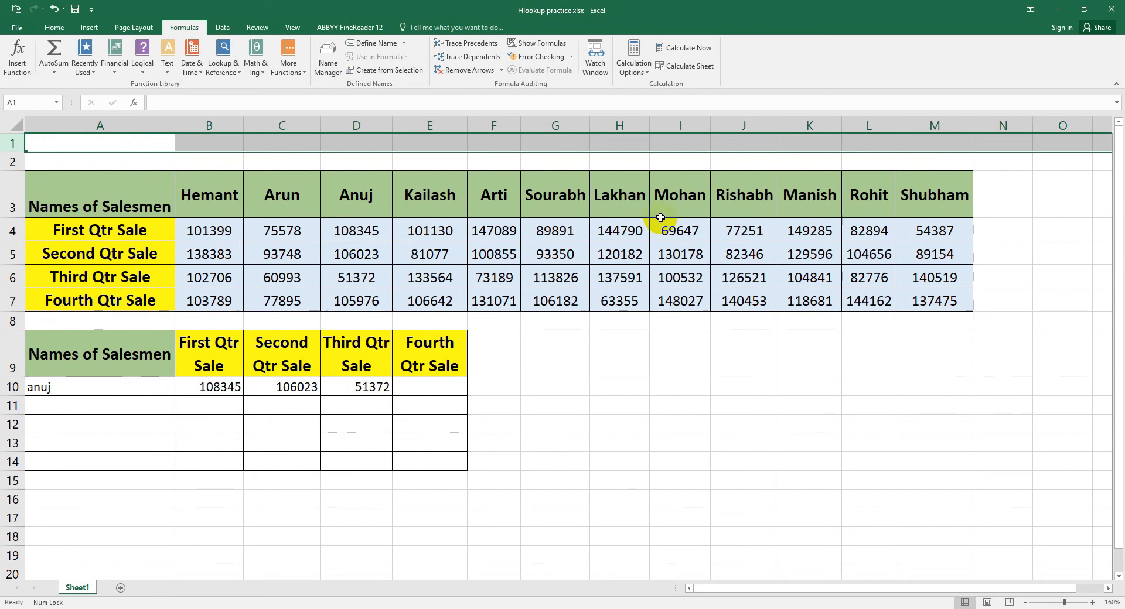
Enter the salesman's name from I3 in A11, and start an HLOOKUP formula in E11 with lookup value A11 and table array A3:M7
left_click(94, 408)
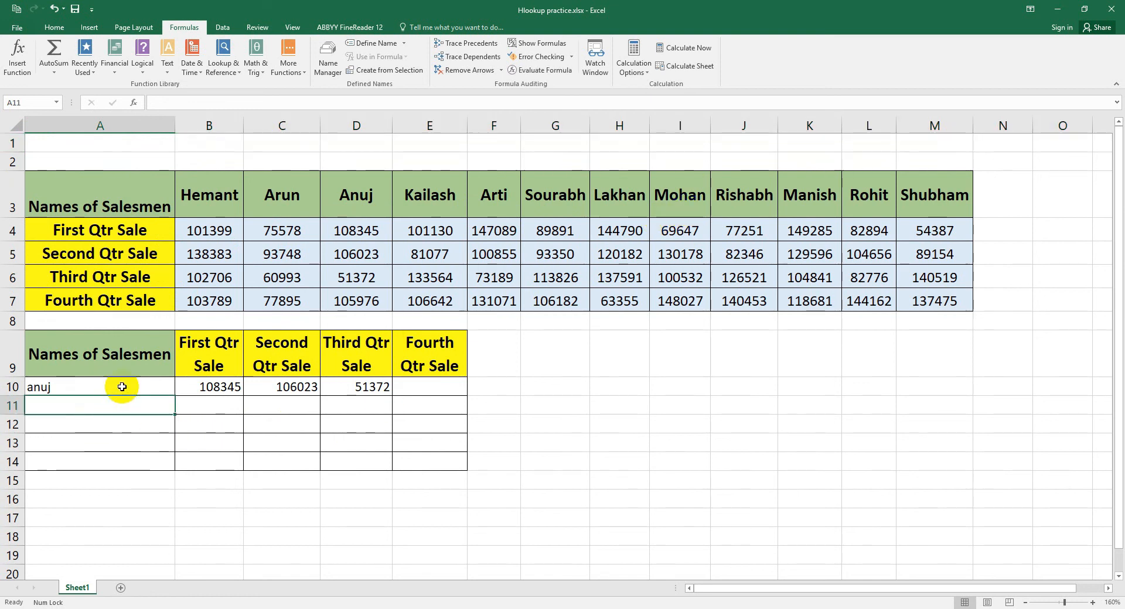
type("Mohan")
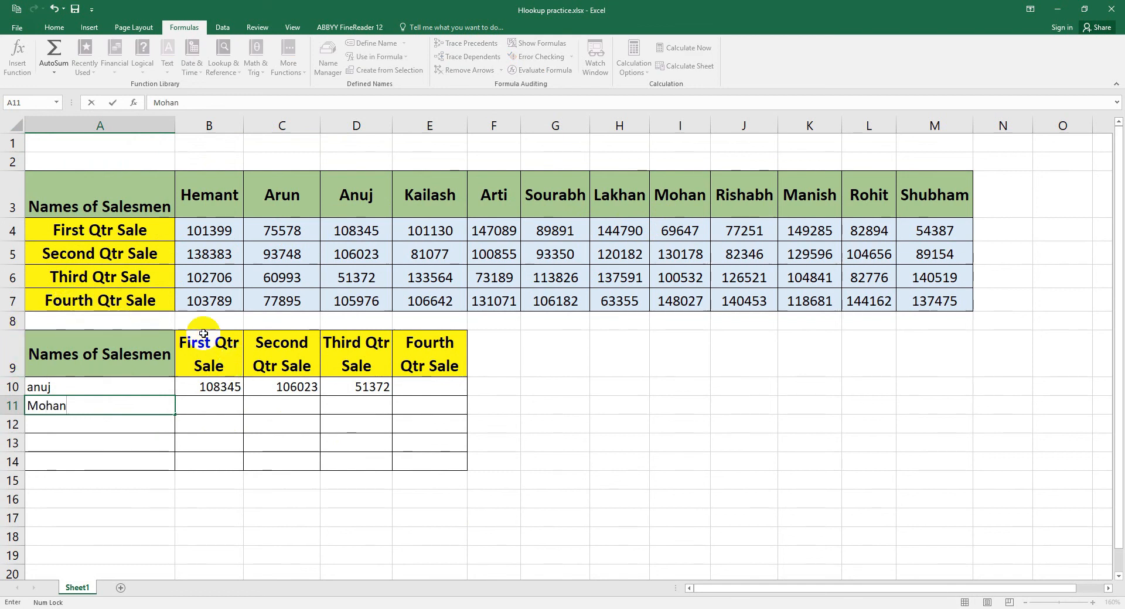
left_click(417, 403)
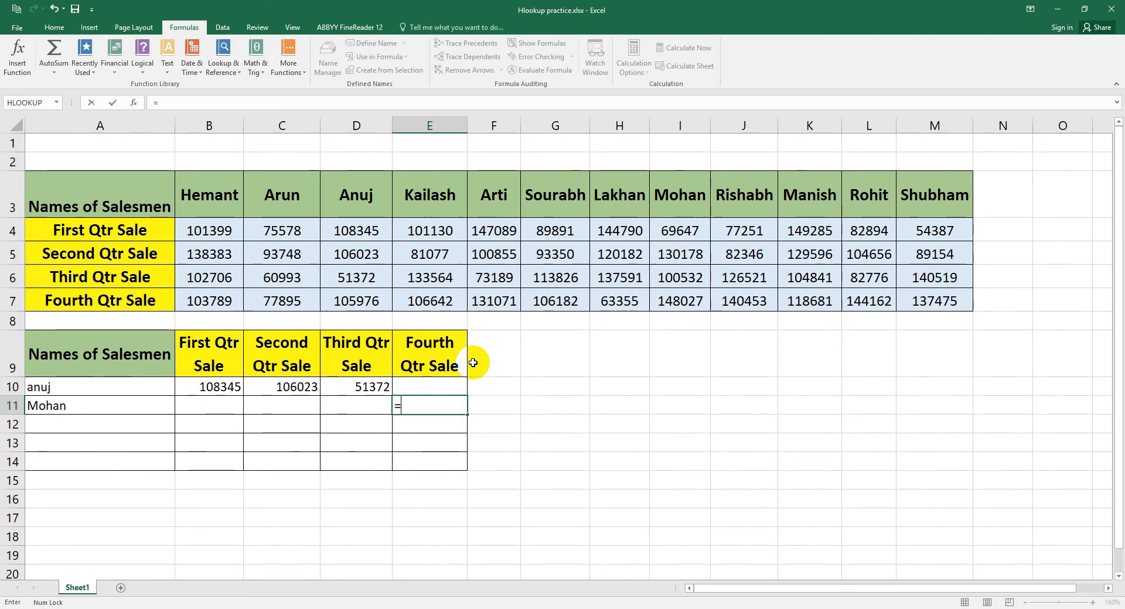
type("hloo")
key("Tab")
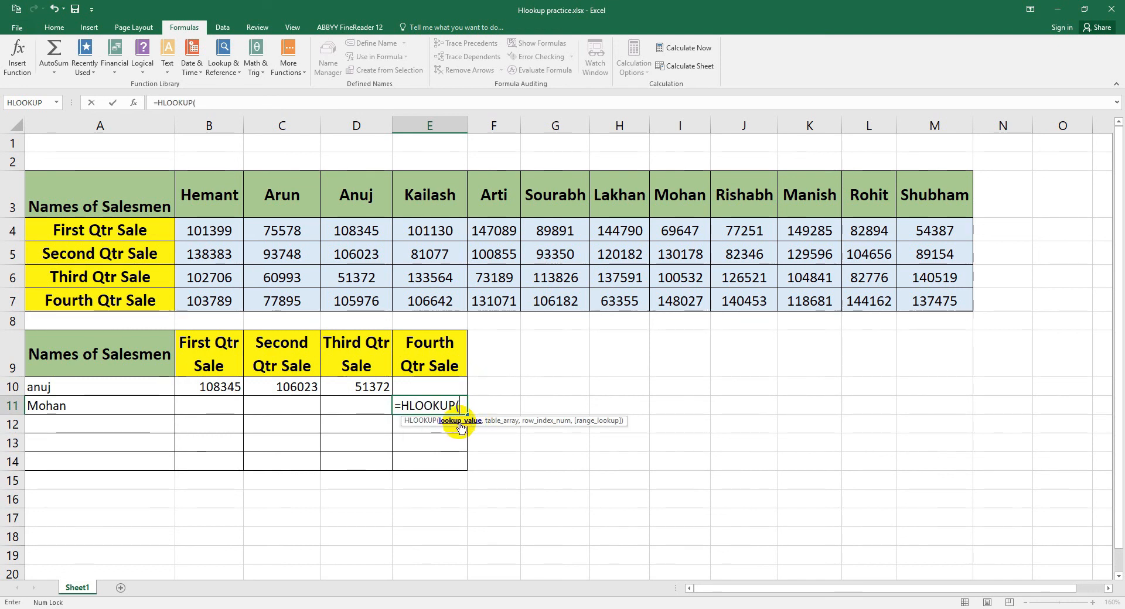
left_click(64, 407)
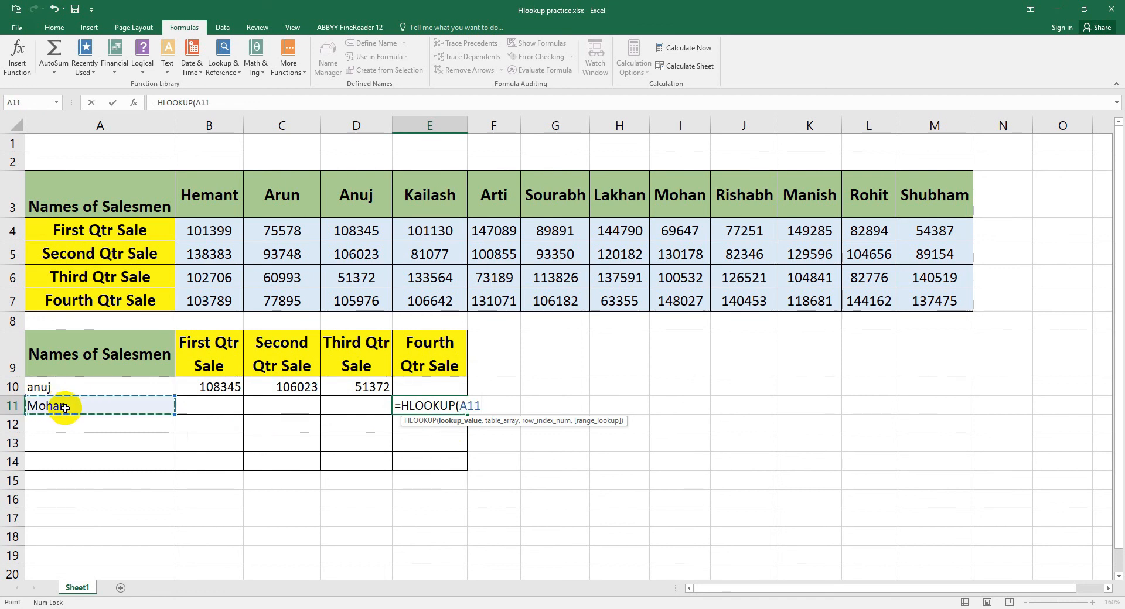
type(",")
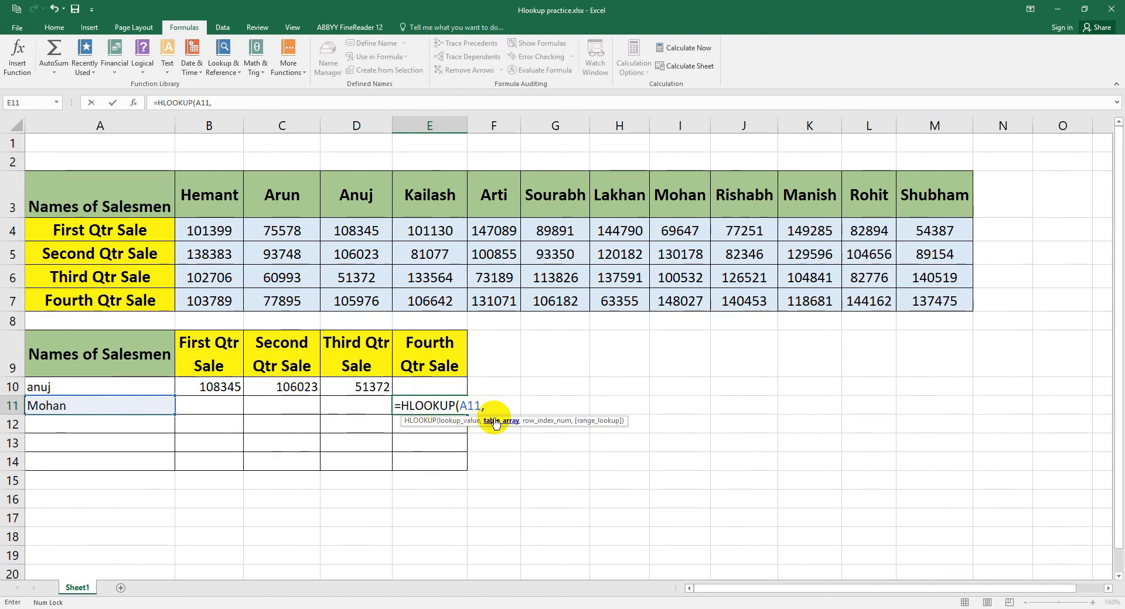
left_click_drag(110, 205, 932, 293)
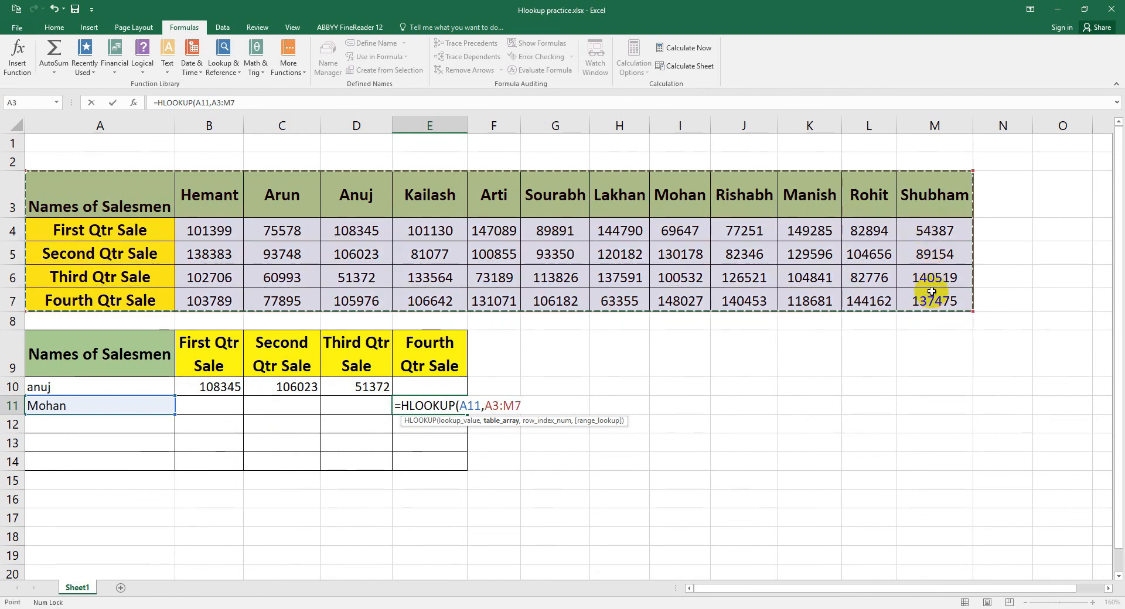
type(",")
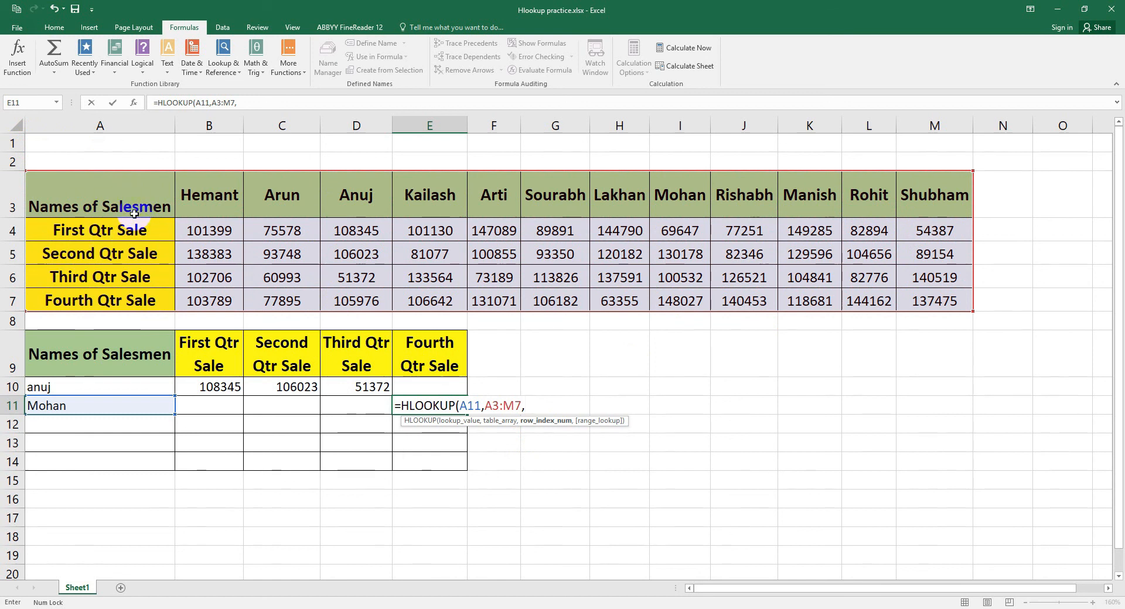
left_click(69, 205)
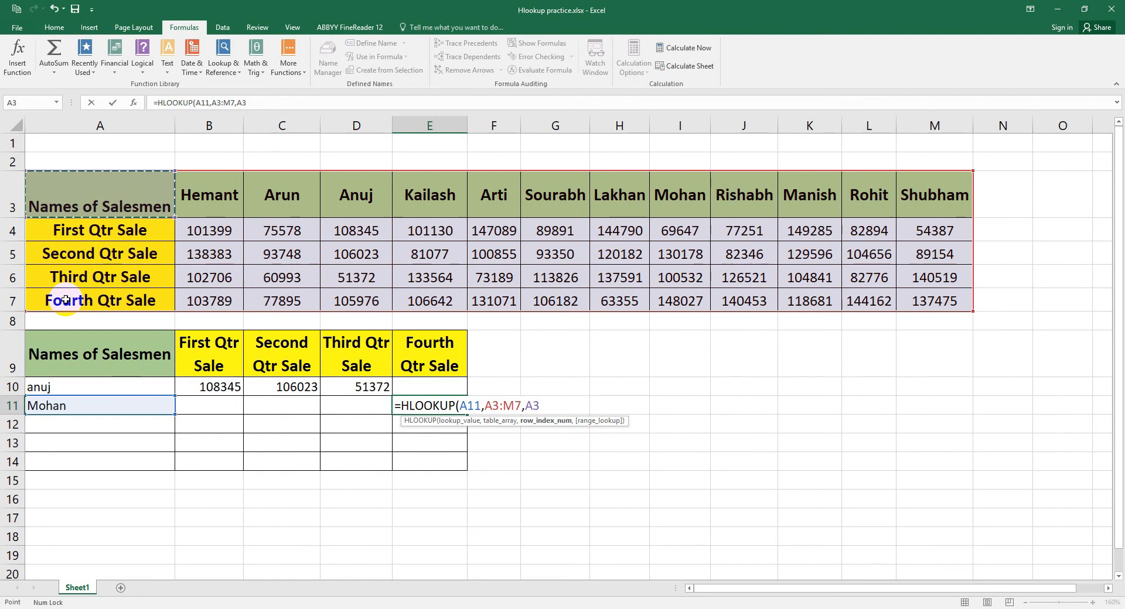
key("BackSpace")
key("BackSpace")
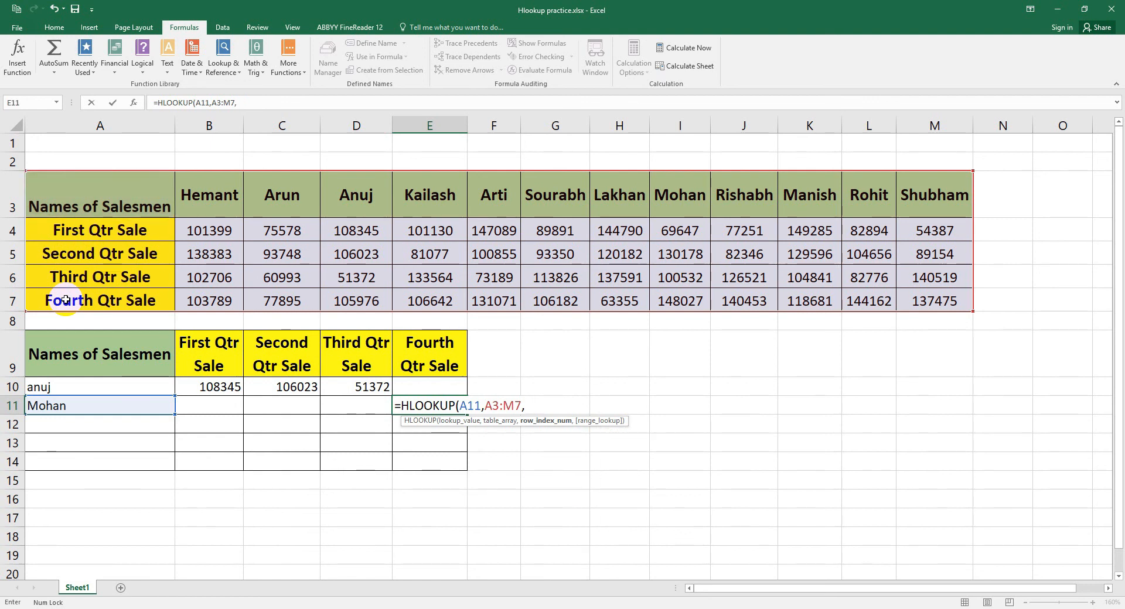
Complete the E11 HLOOKUP formula with row index 5 and 0 for an exact match
type("5,0")
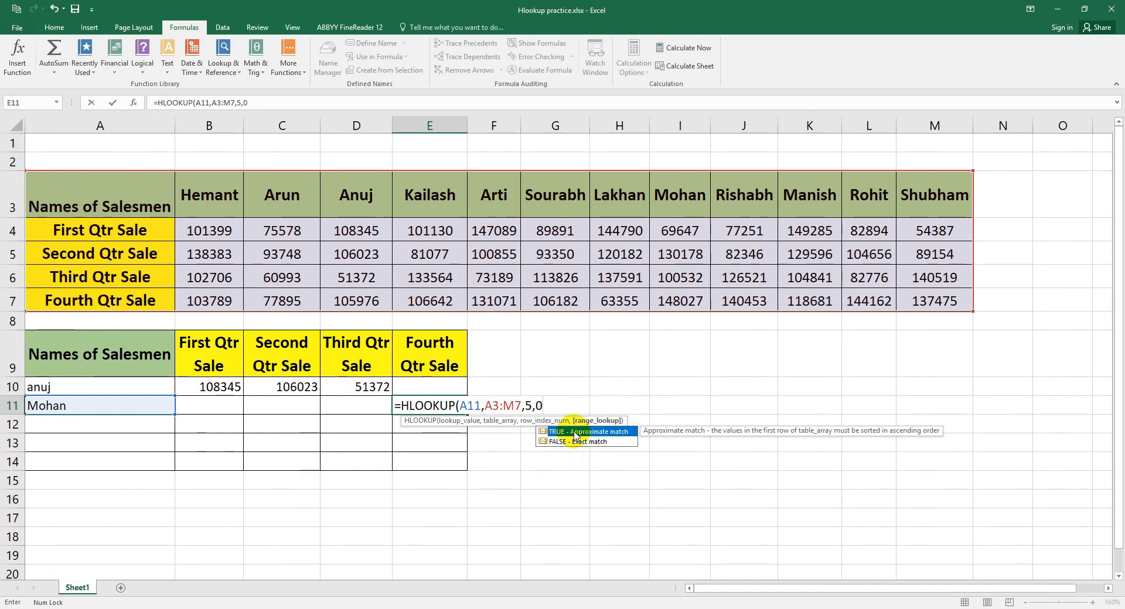
type(")")
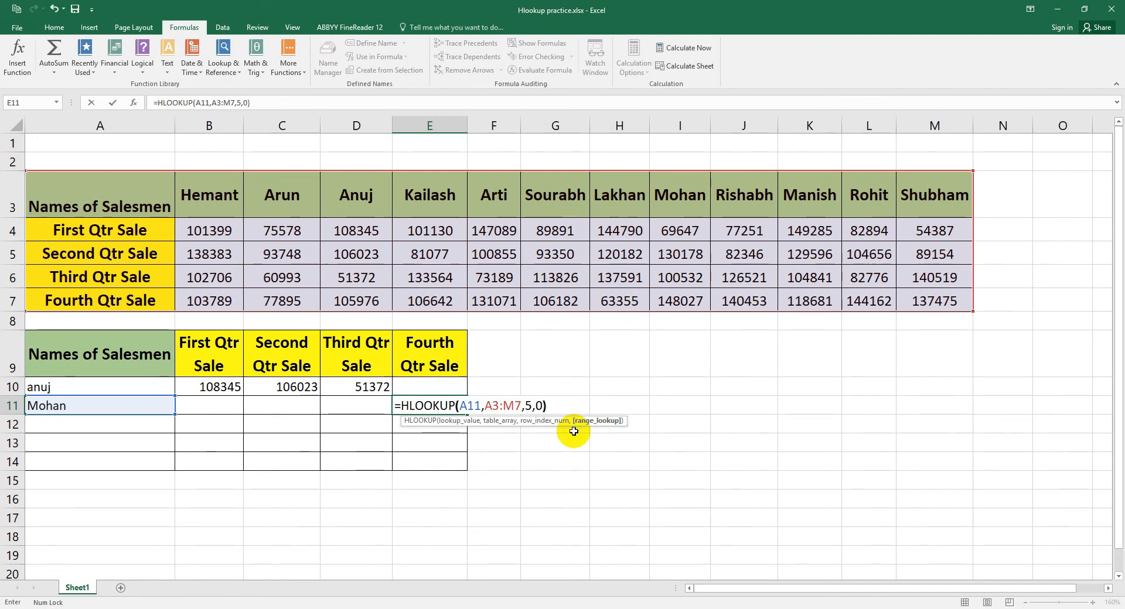
key("Return")
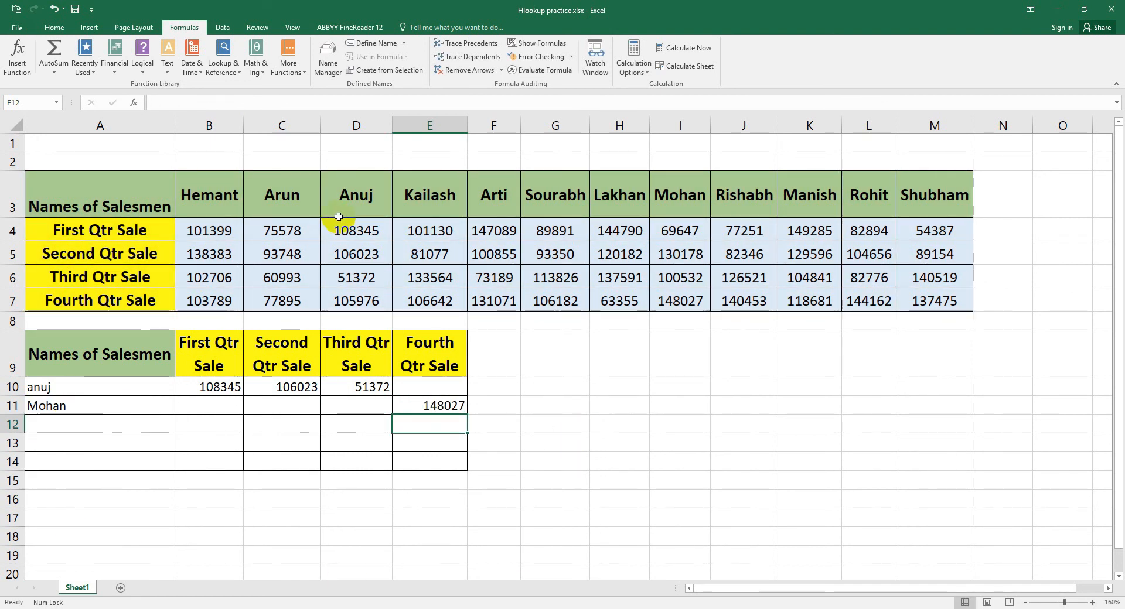
Check the fourth quarter result in E11 against the salesman's source value in I7
left_click(678, 196)
left_click(673, 302)
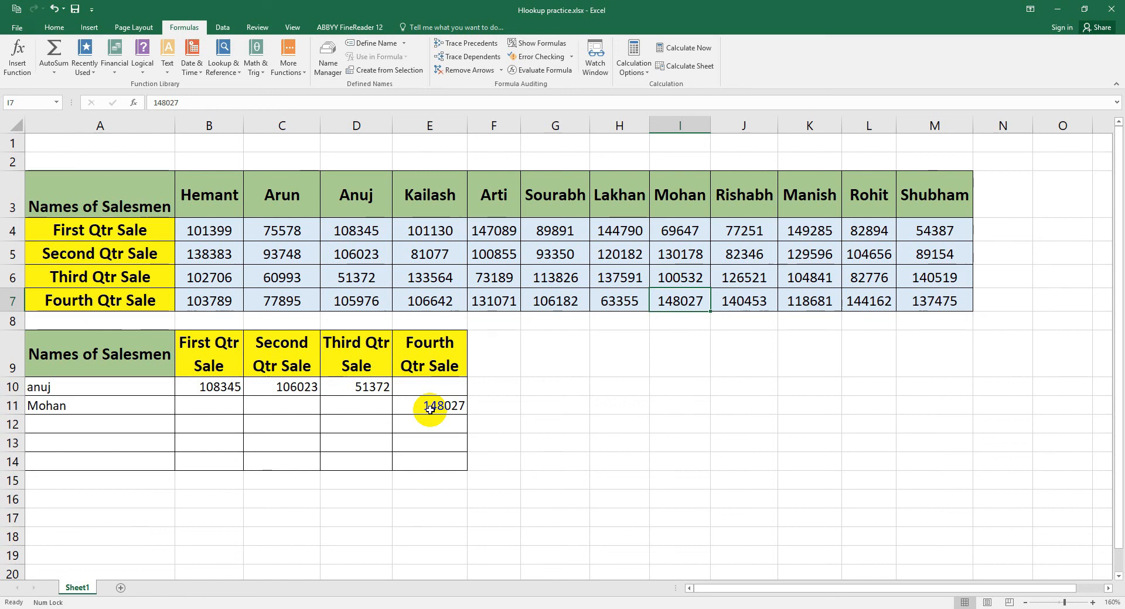
left_click(492, 409)
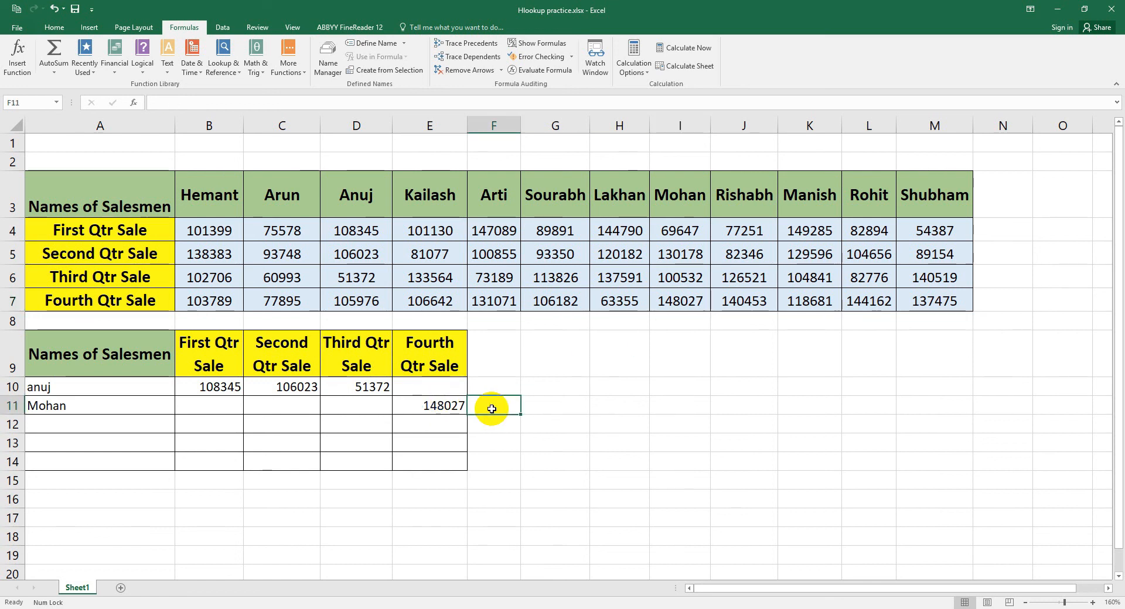